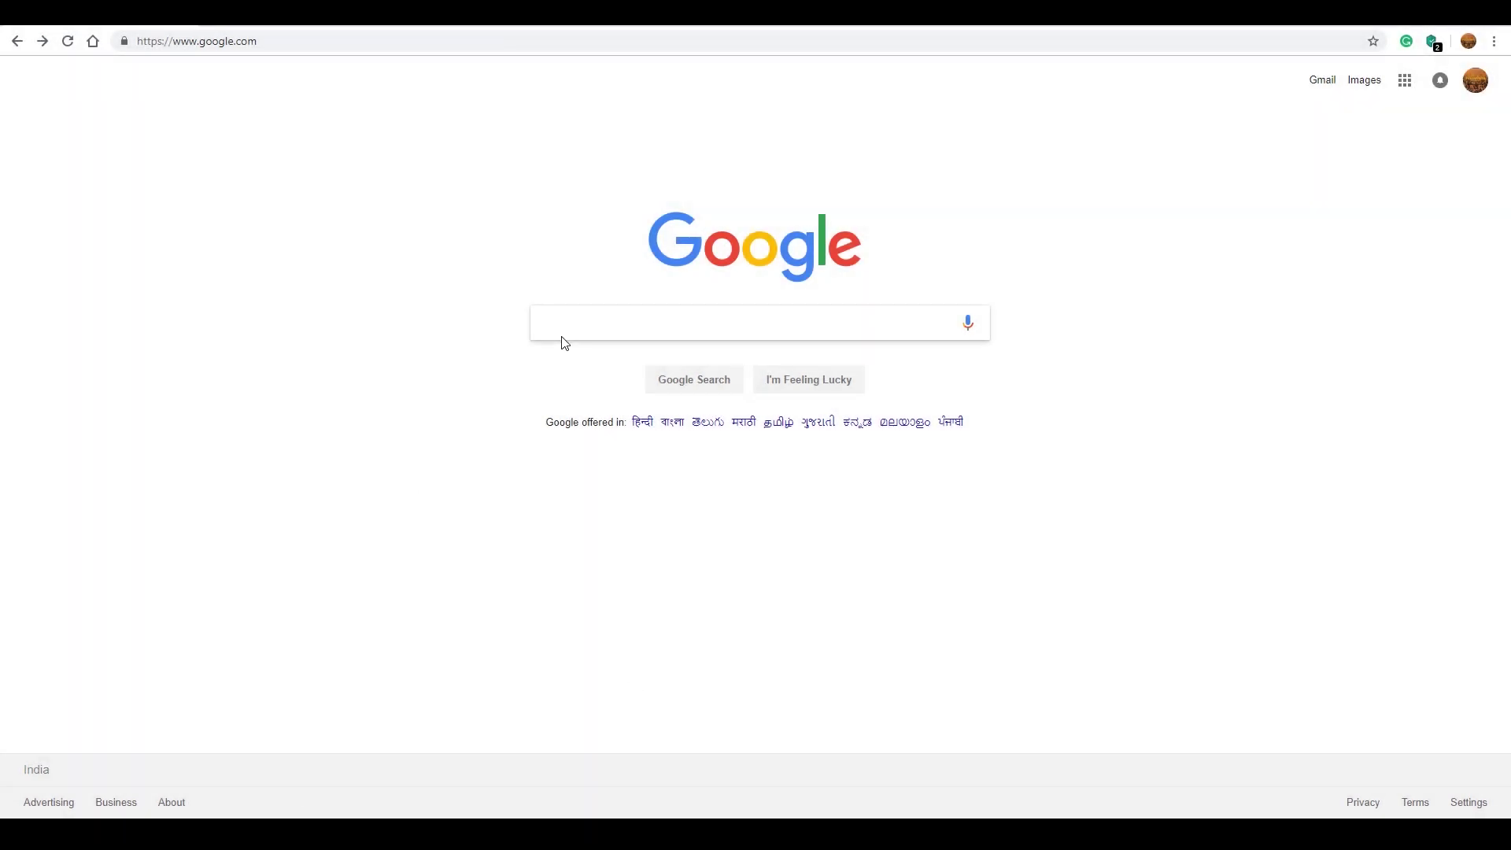
Search Google for "poliigon" and open the Poliigon website
text(poliigon)
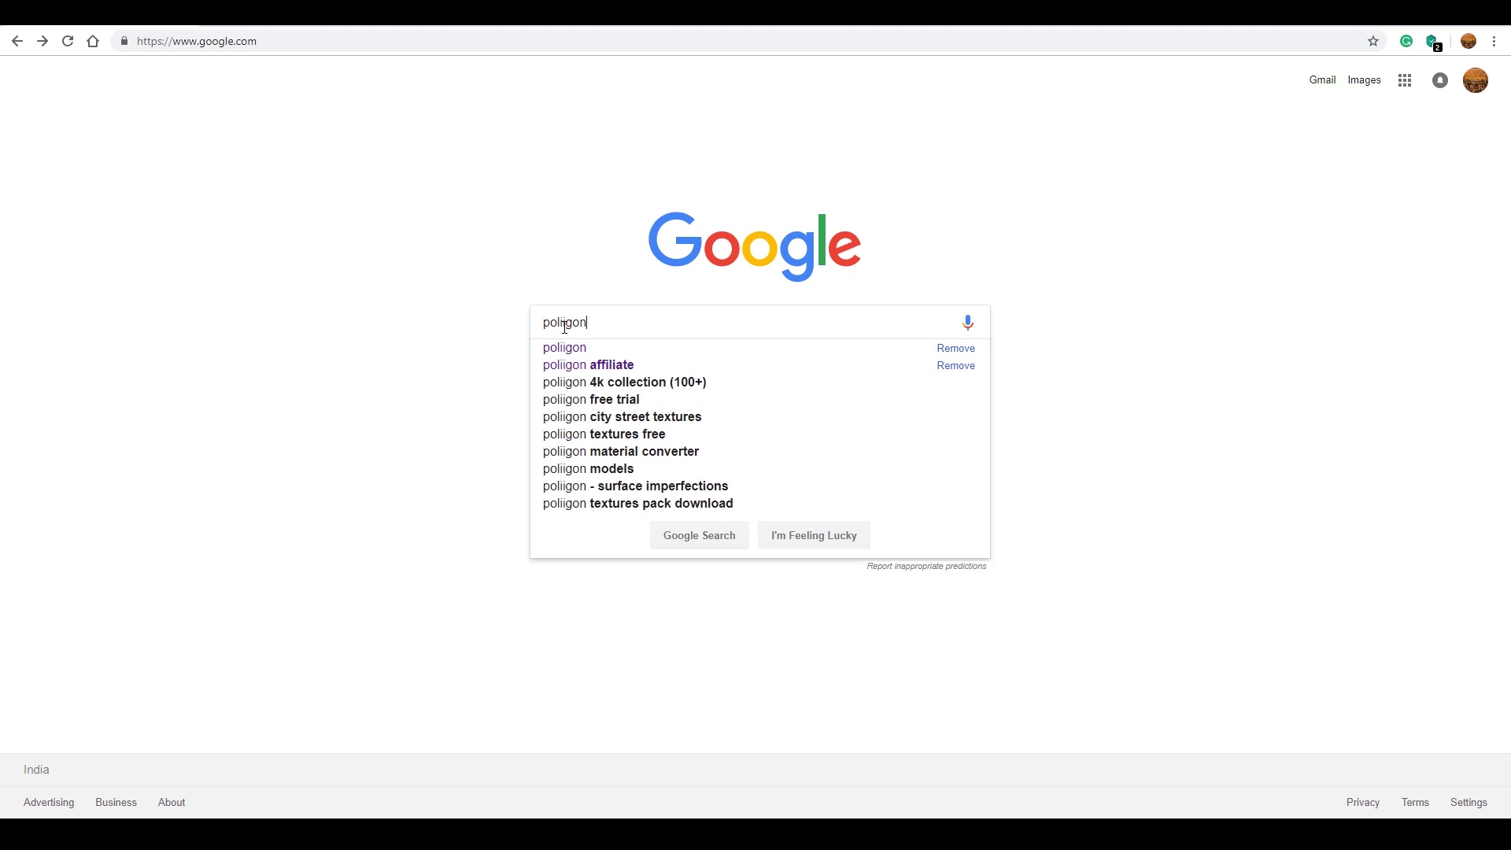
key(Return)
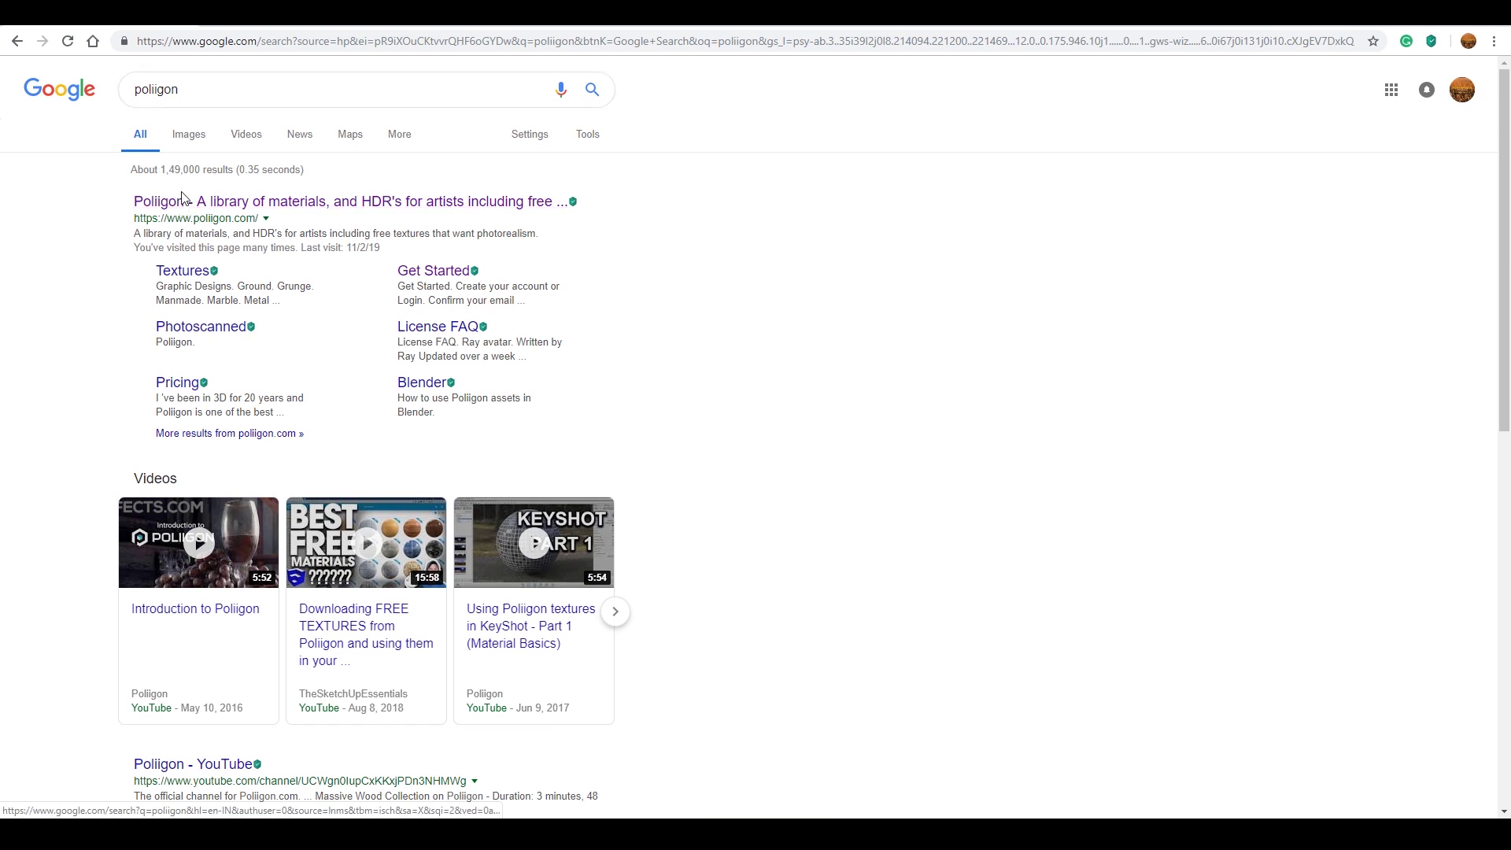
click(244, 205)
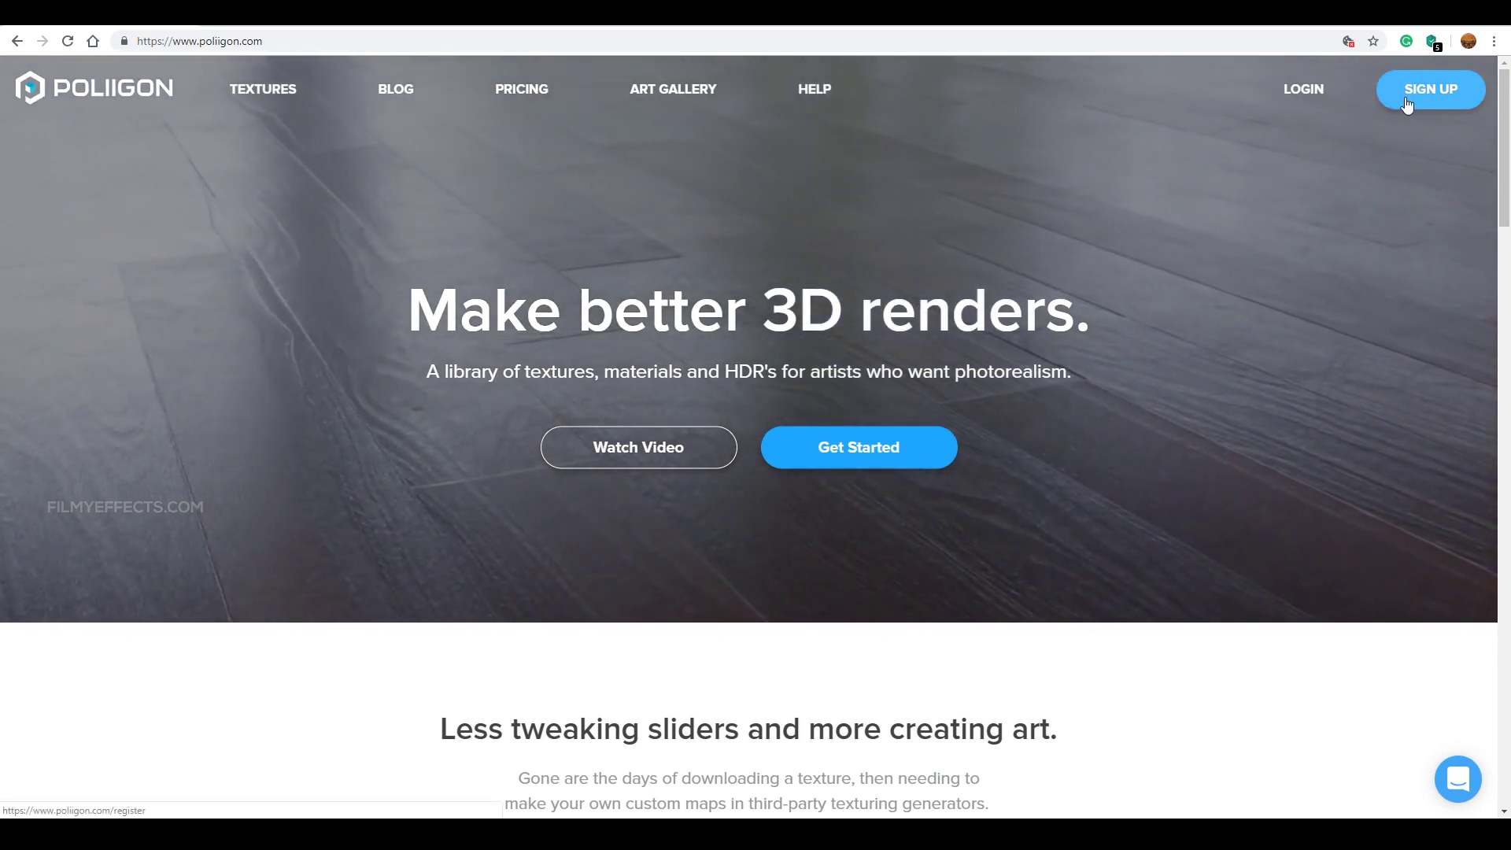
Go through the sign-up page to the account login, fill in the account password and log in
click(1408, 105)
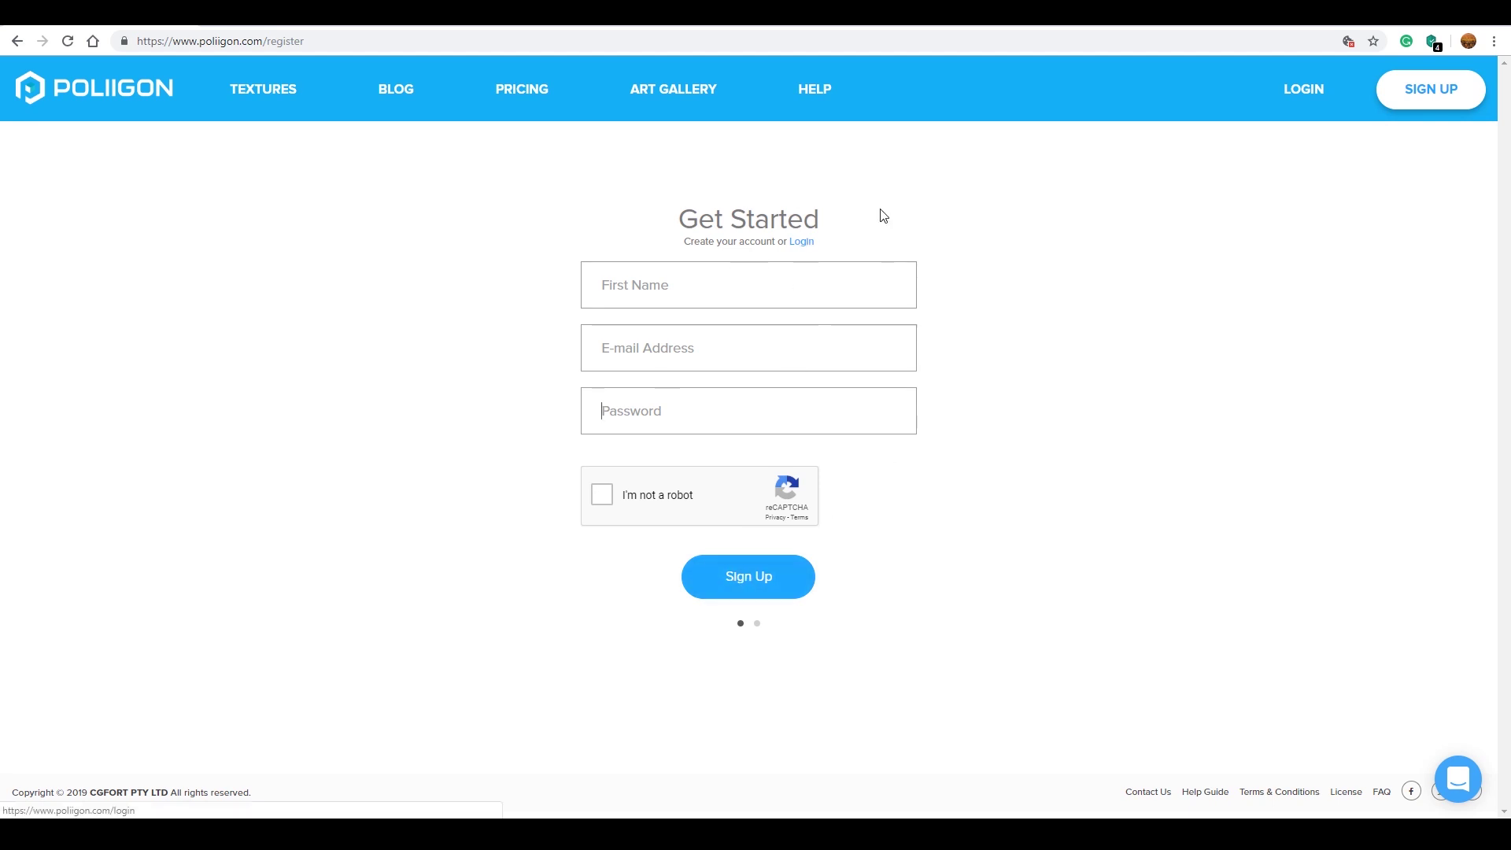
click(800, 244)
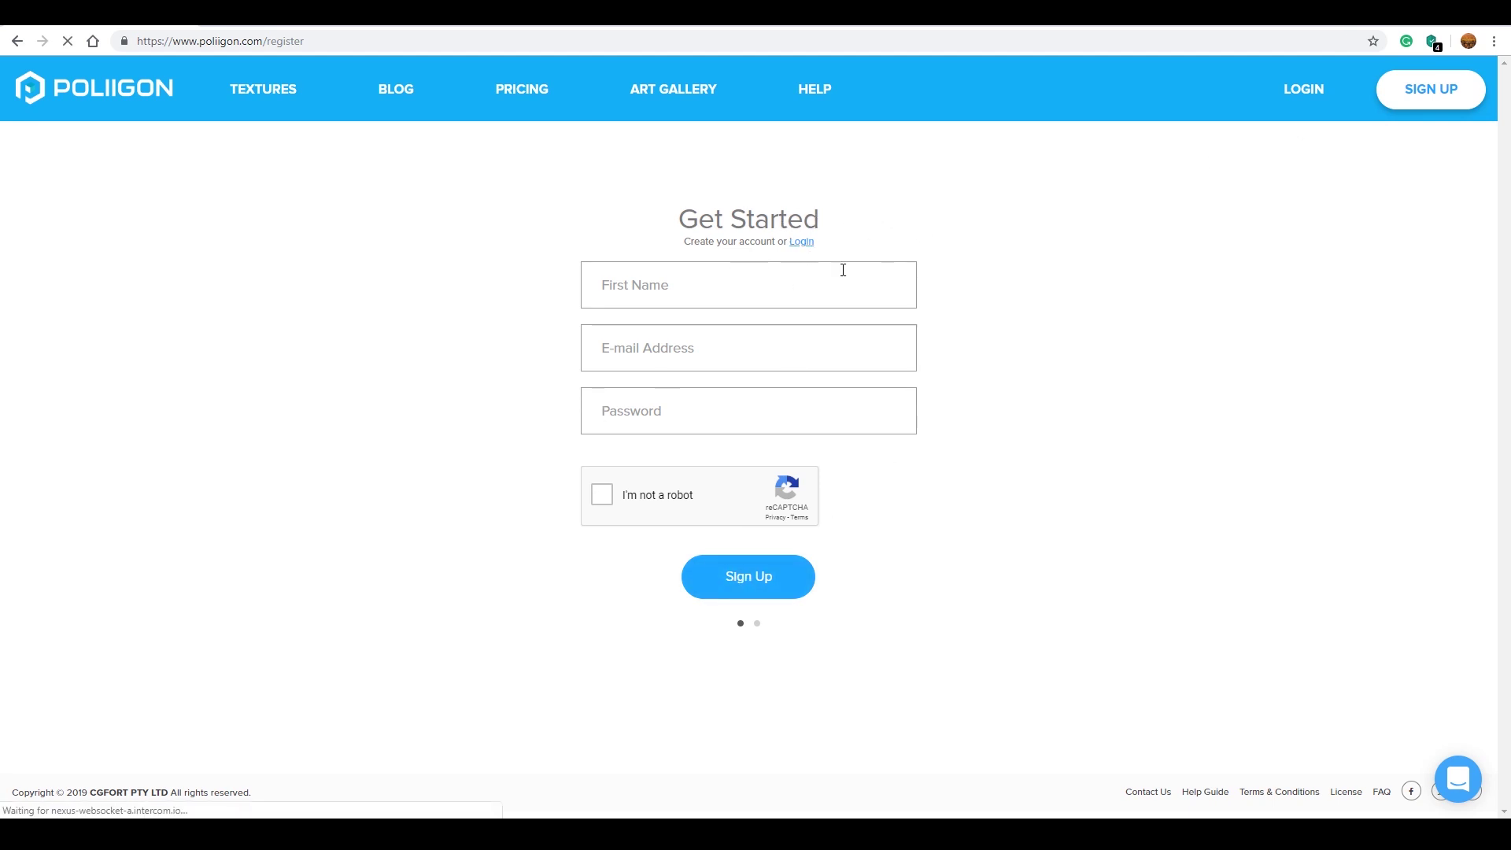
key(Tab)
key(ctrl+v)
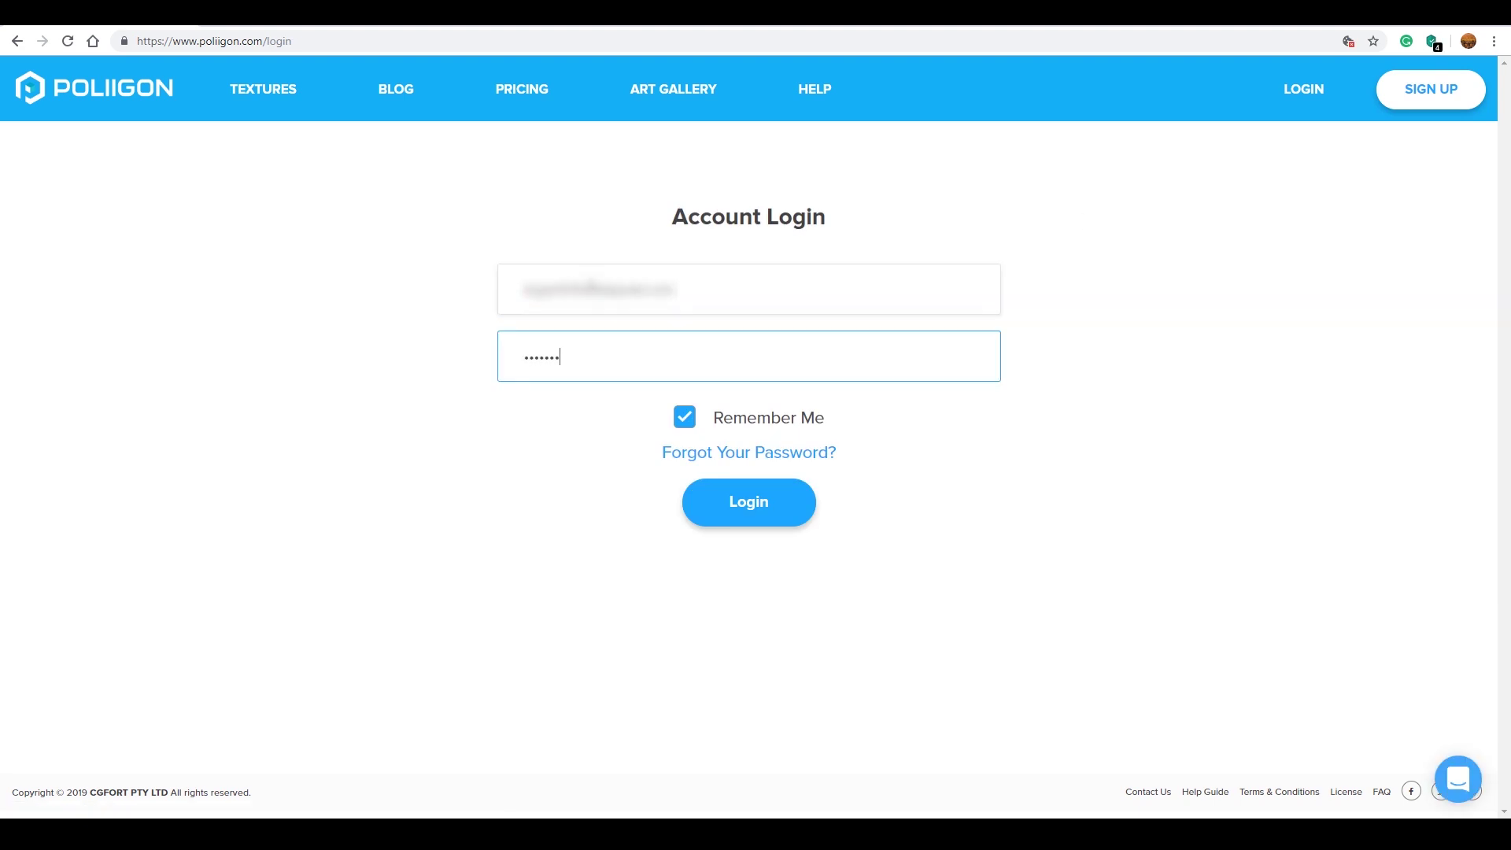
key(Return)
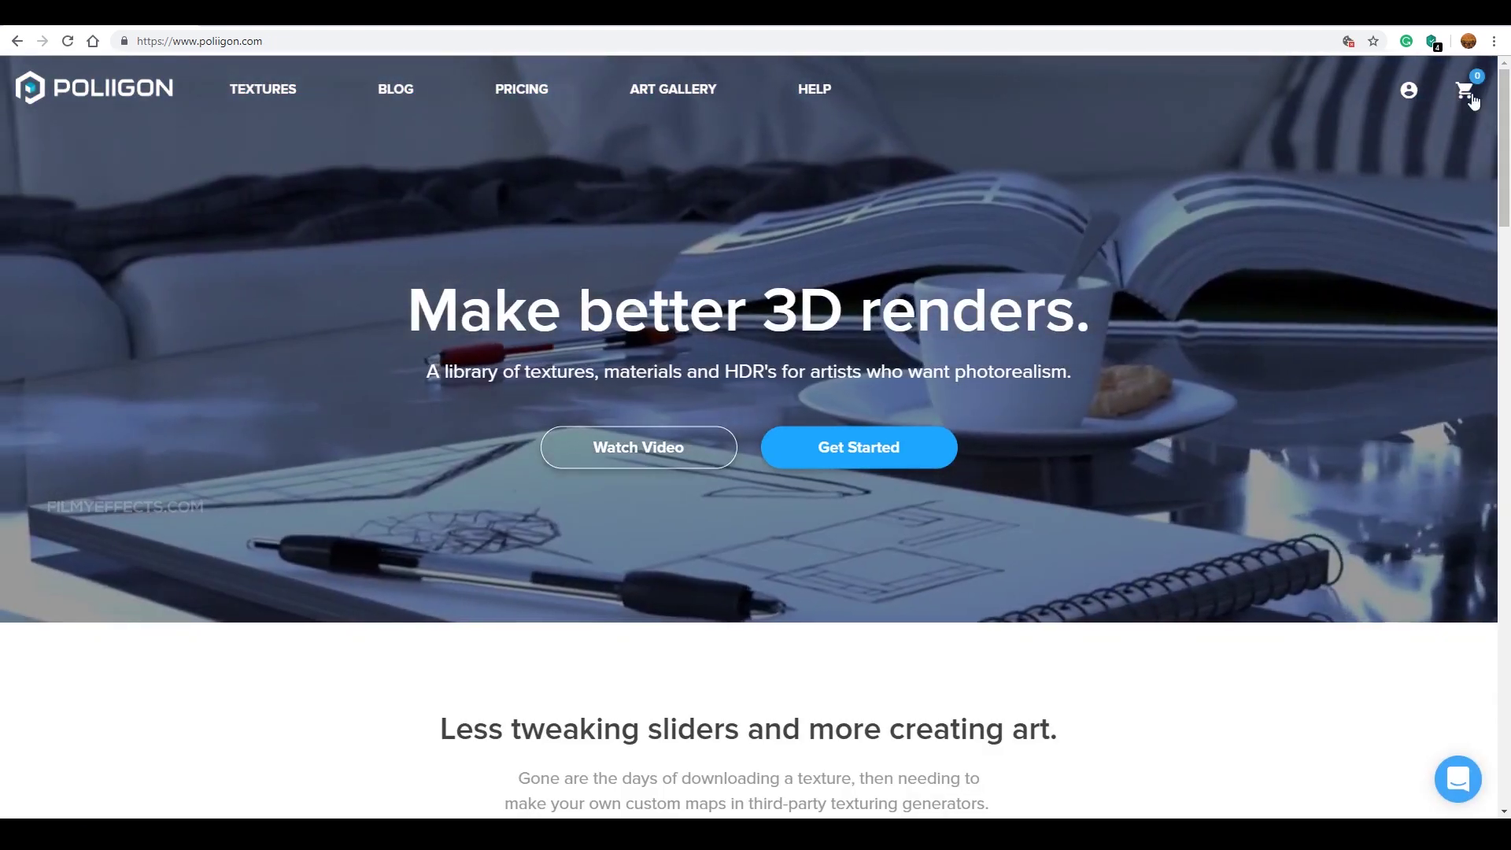
Open the Free Assets collection of the texture library and look through its categories
mouse_move(204, 95)
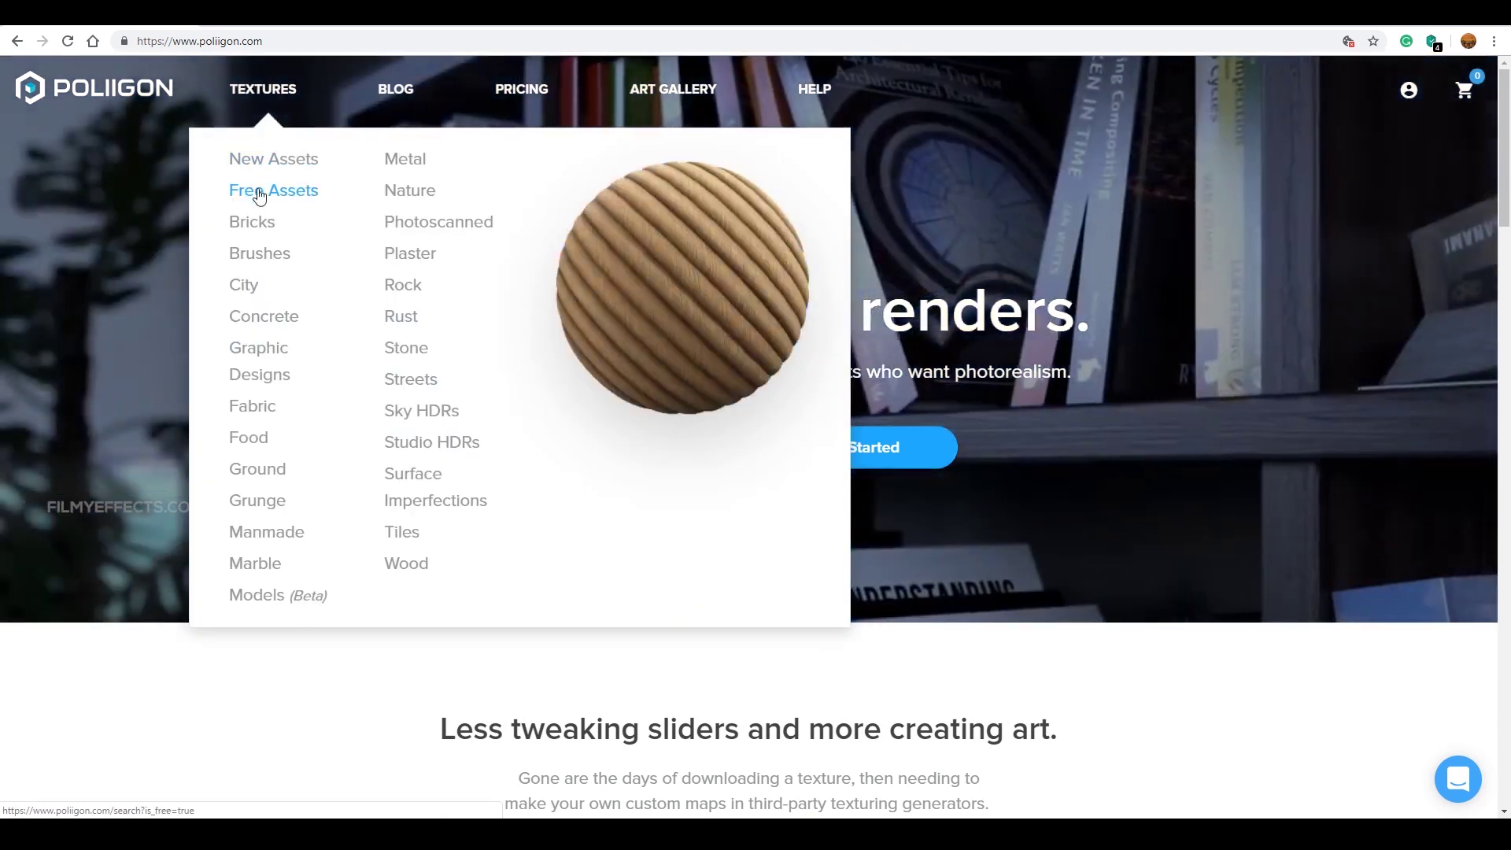
click(261, 194)
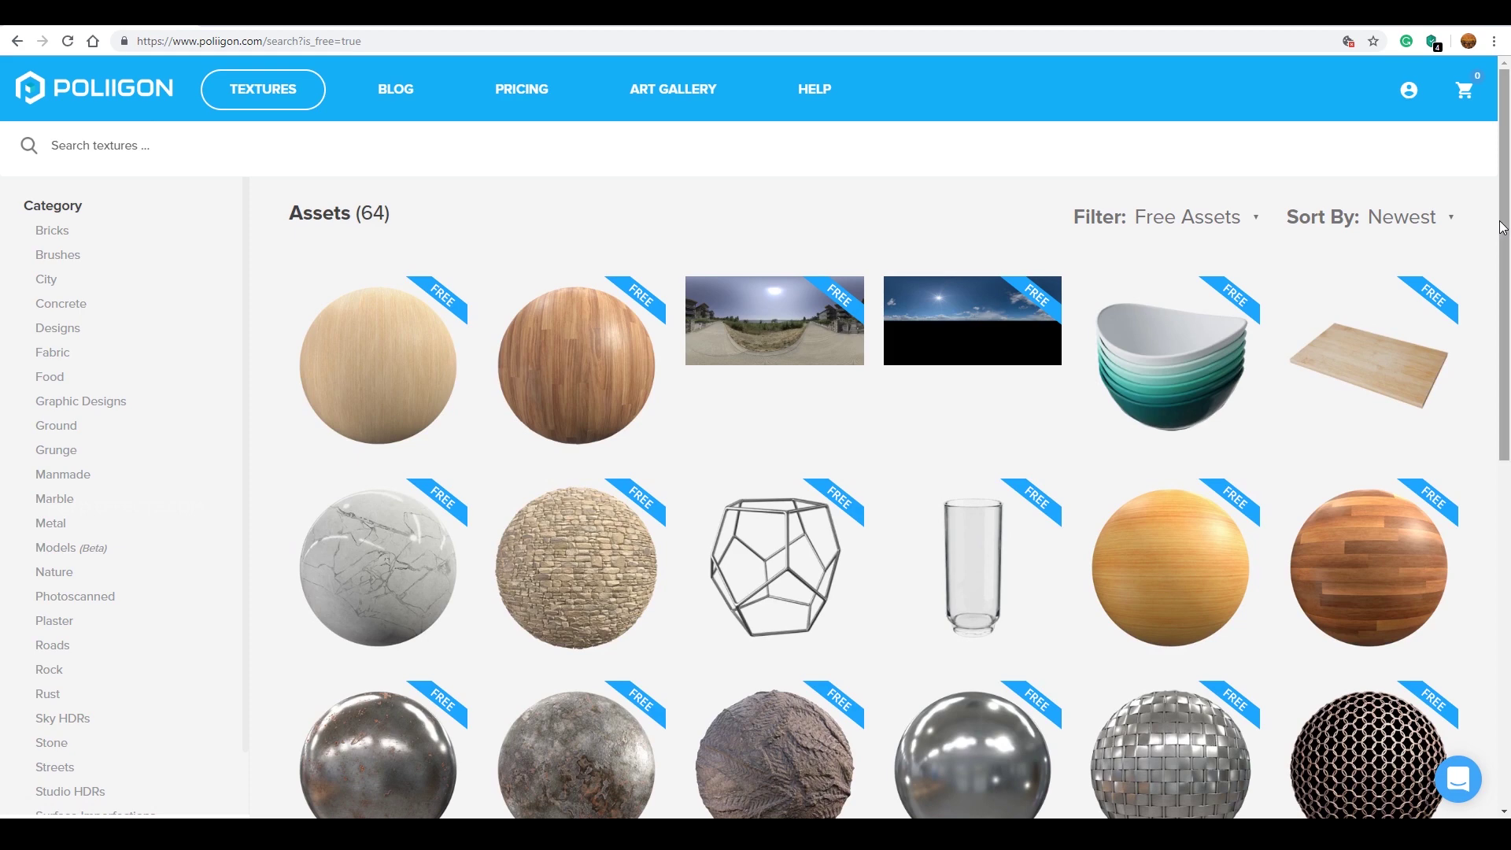
drag(1503, 227, 270, 211)
scroll(43, 788, down, 2)
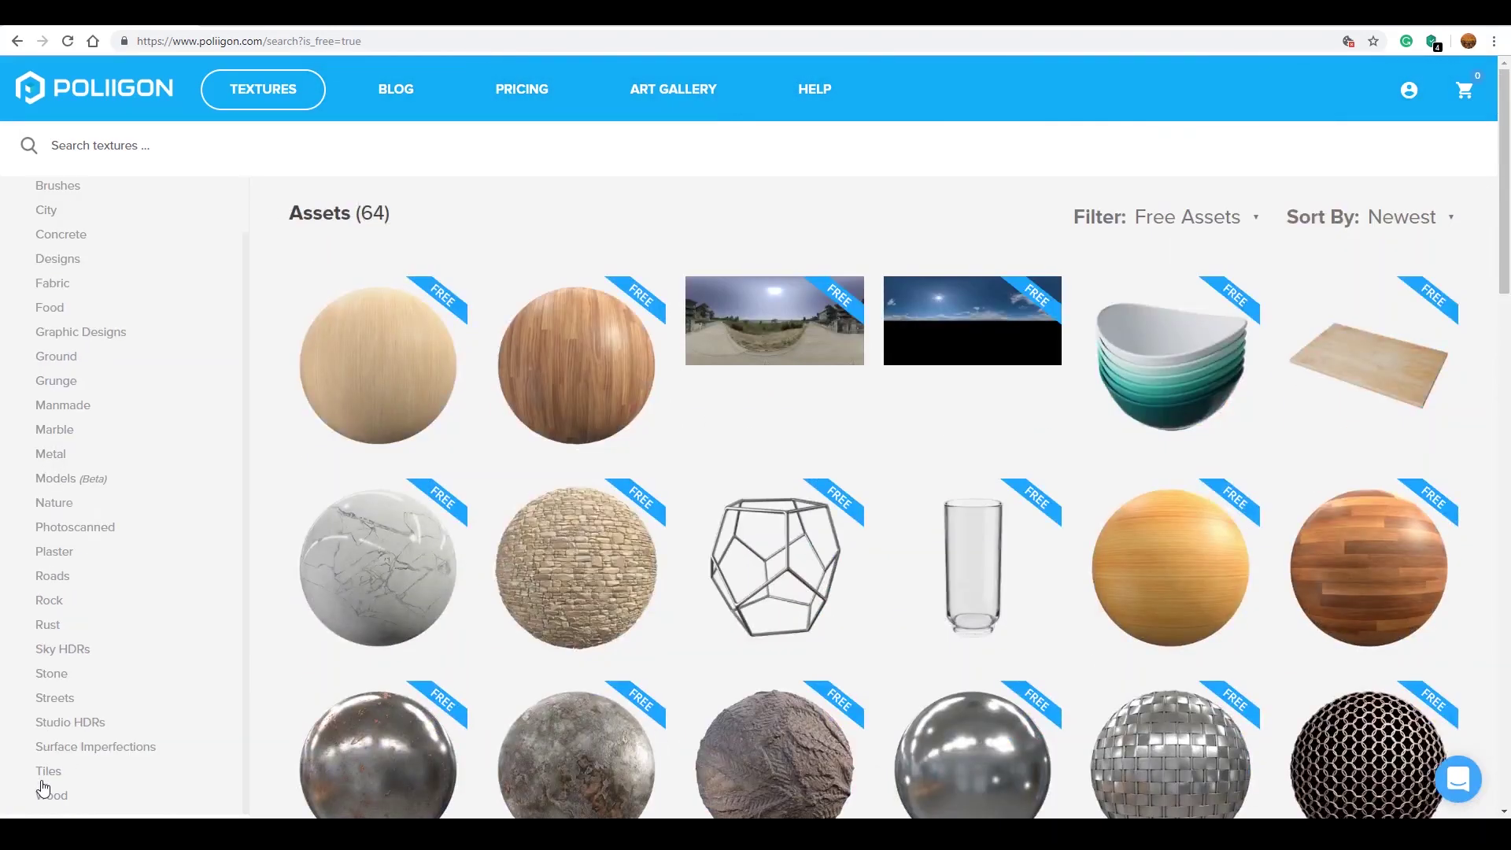
scroll(49, 293, up, 2)
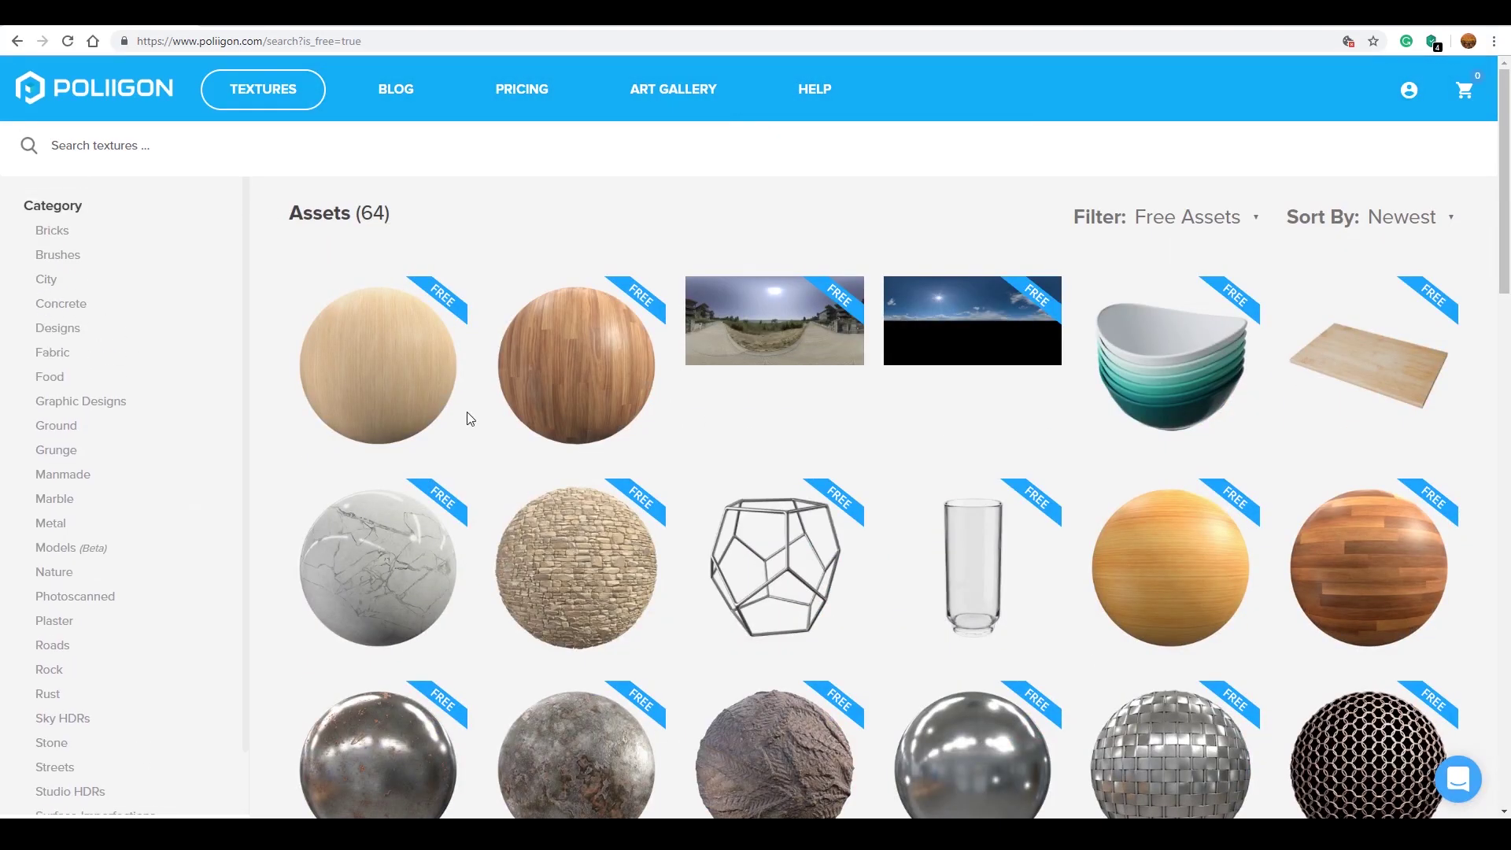
Preview the Metal Spotty Discoloration 001 material among the free assets and open its page
scroll(465, 607, down, 3)
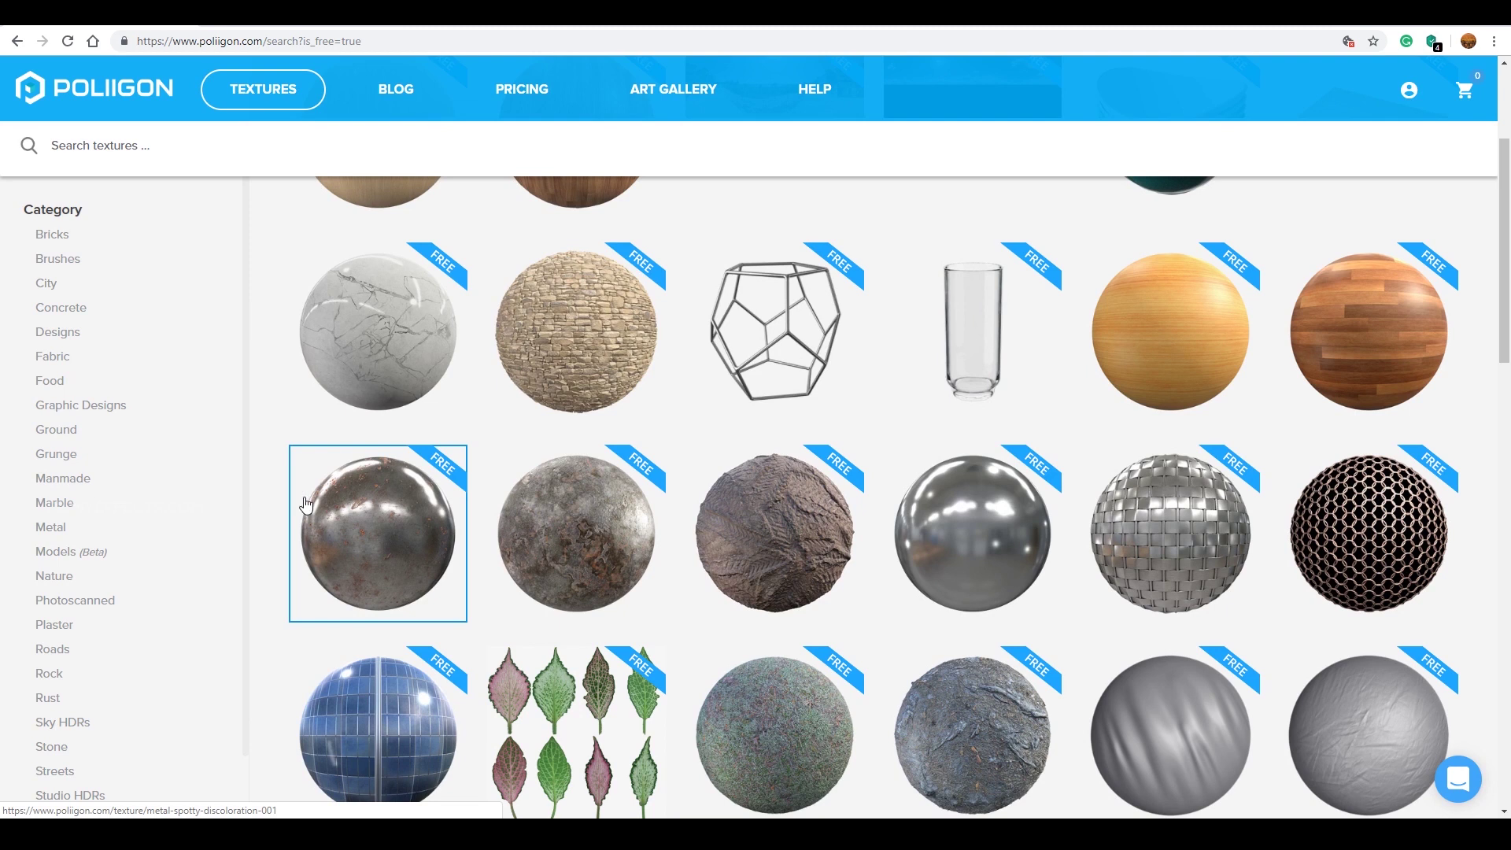
mouse_move(378, 552)
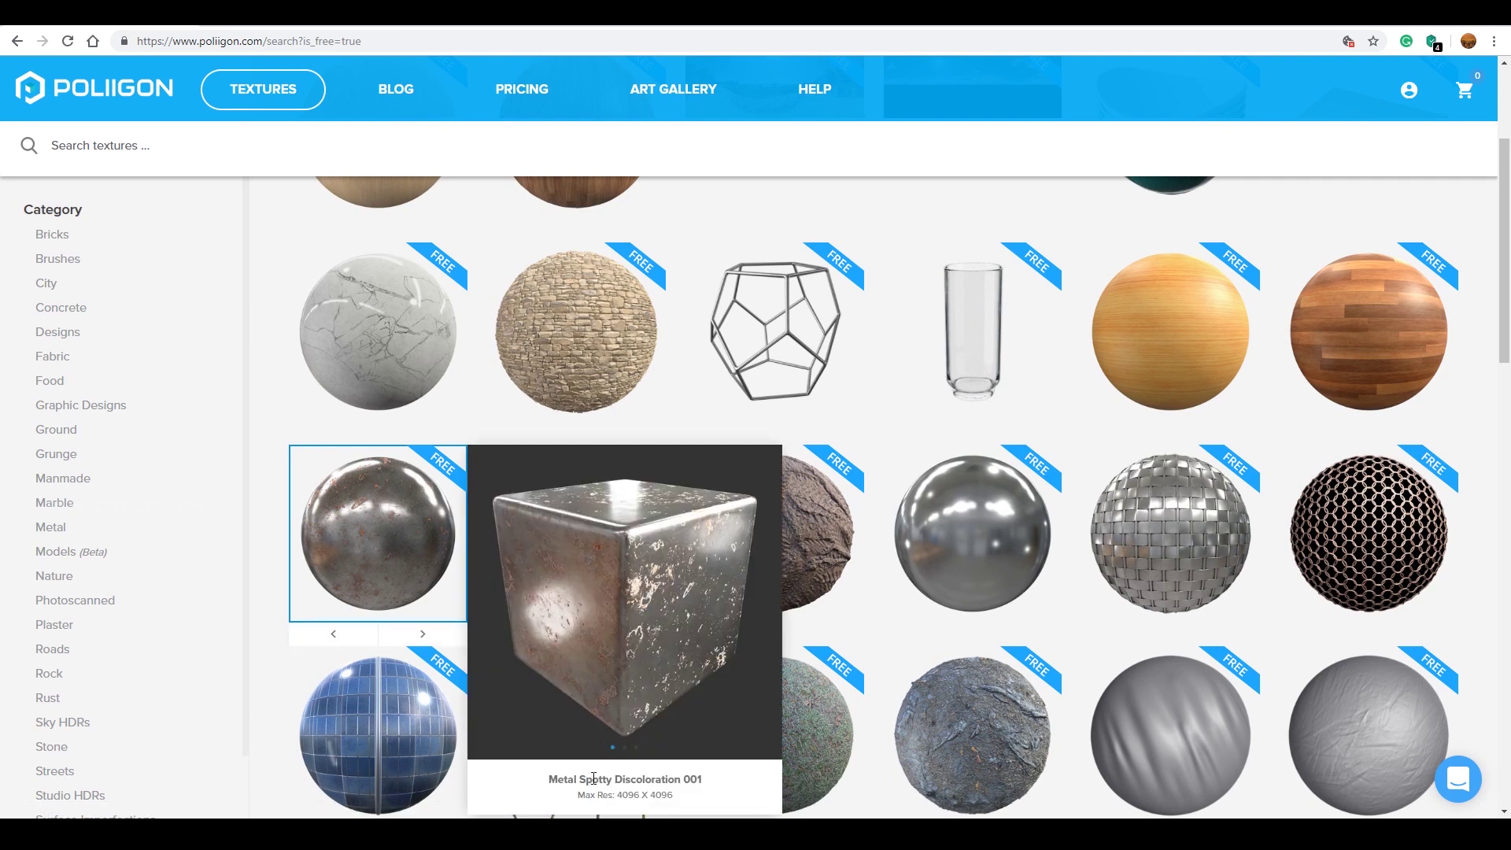
right_click(384, 540)
key(Escape)
click(375, 529)
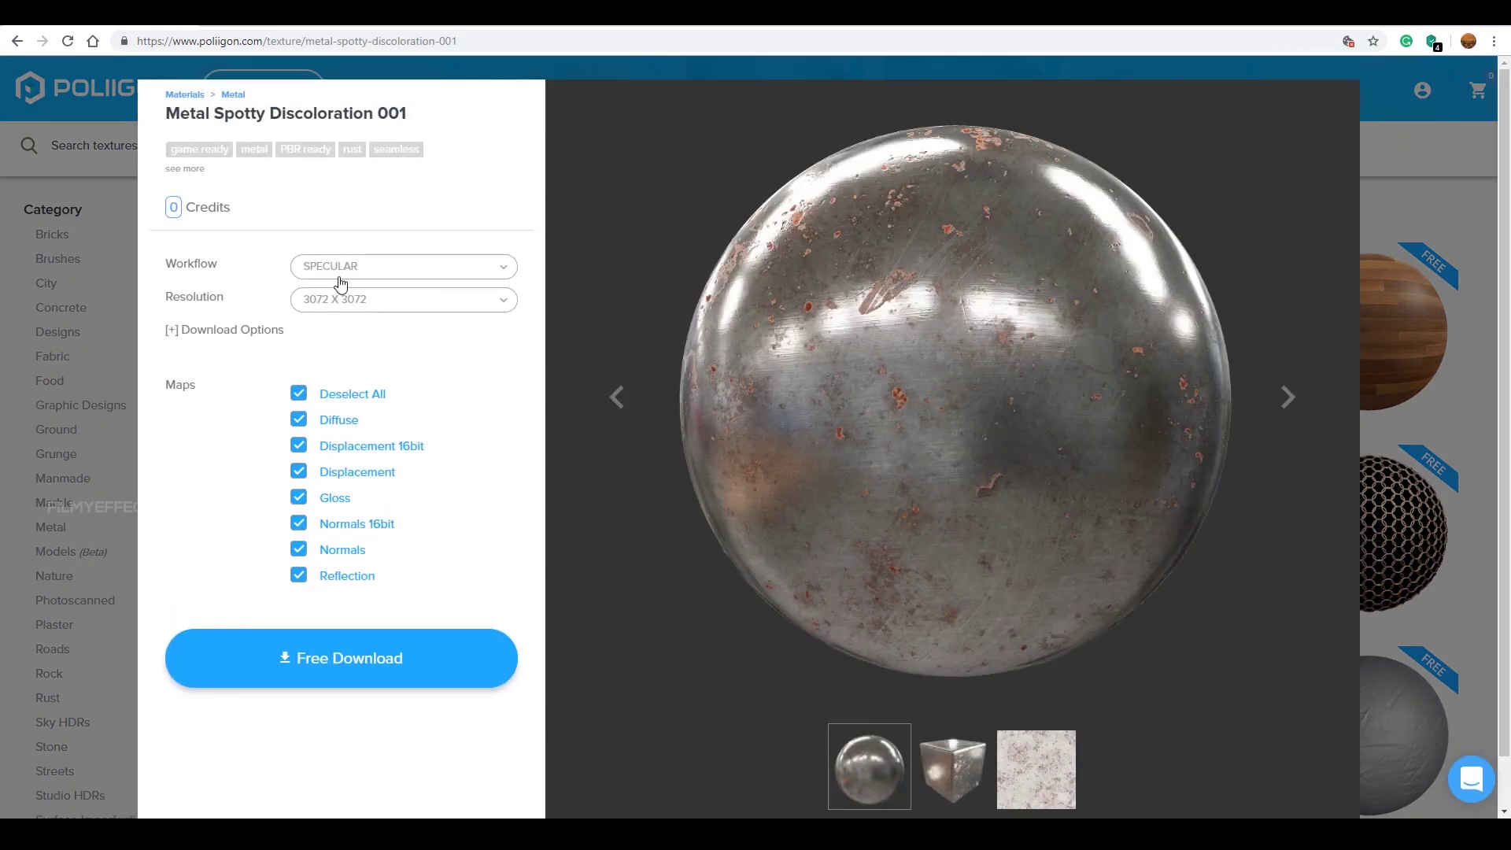
Check the workflow, resolution and download options offered for Metal Spotty Discoloration 001
click(352, 269)
click(330, 315)
click(343, 308)
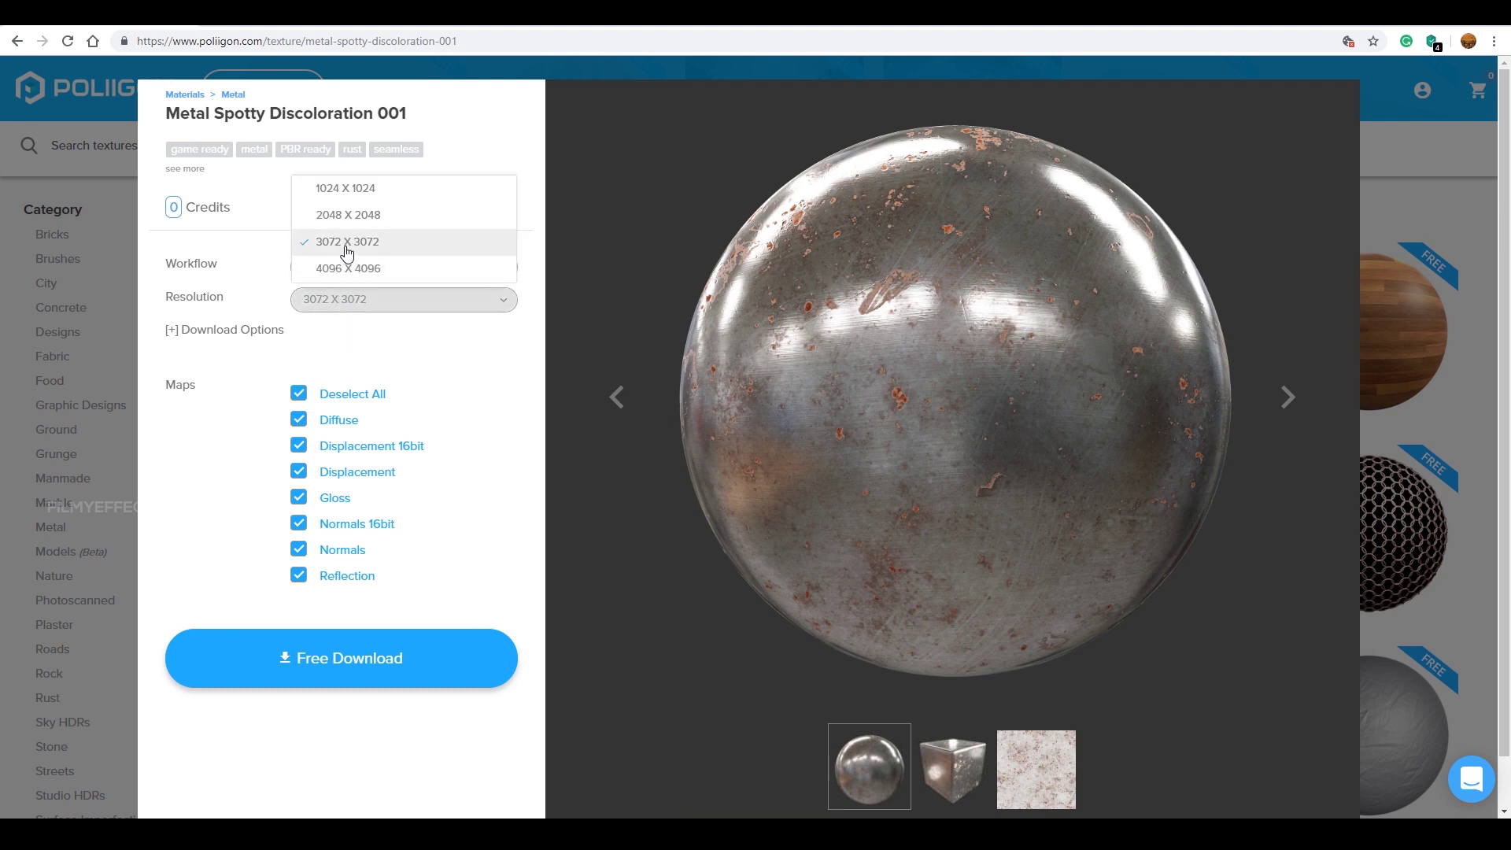
click(399, 344)
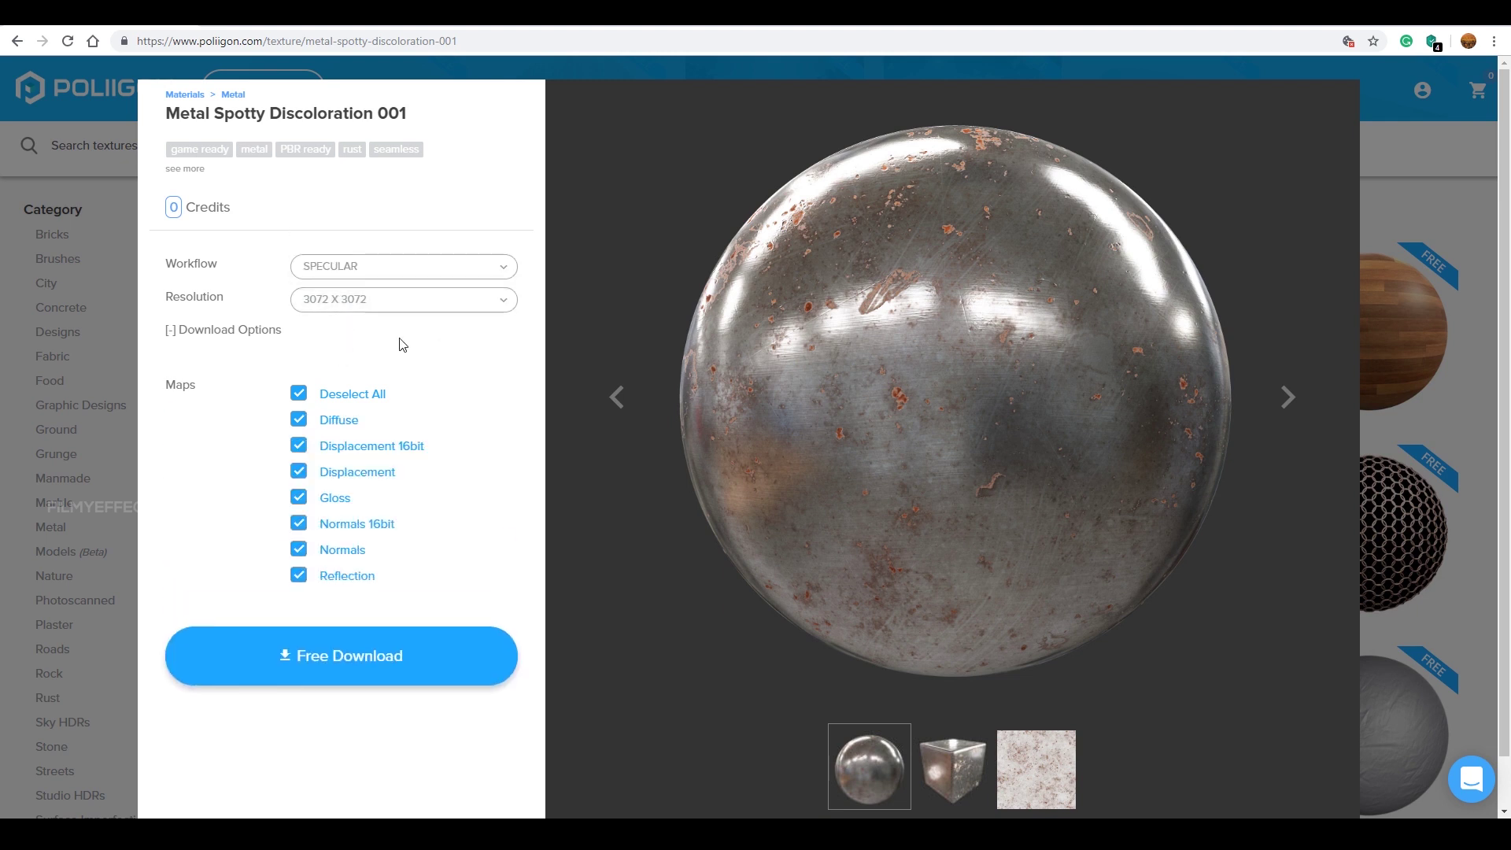
Try the free download of MetalSpottyDiscoloration001.zip, cancel saving it and close the material's page
click(374, 681)
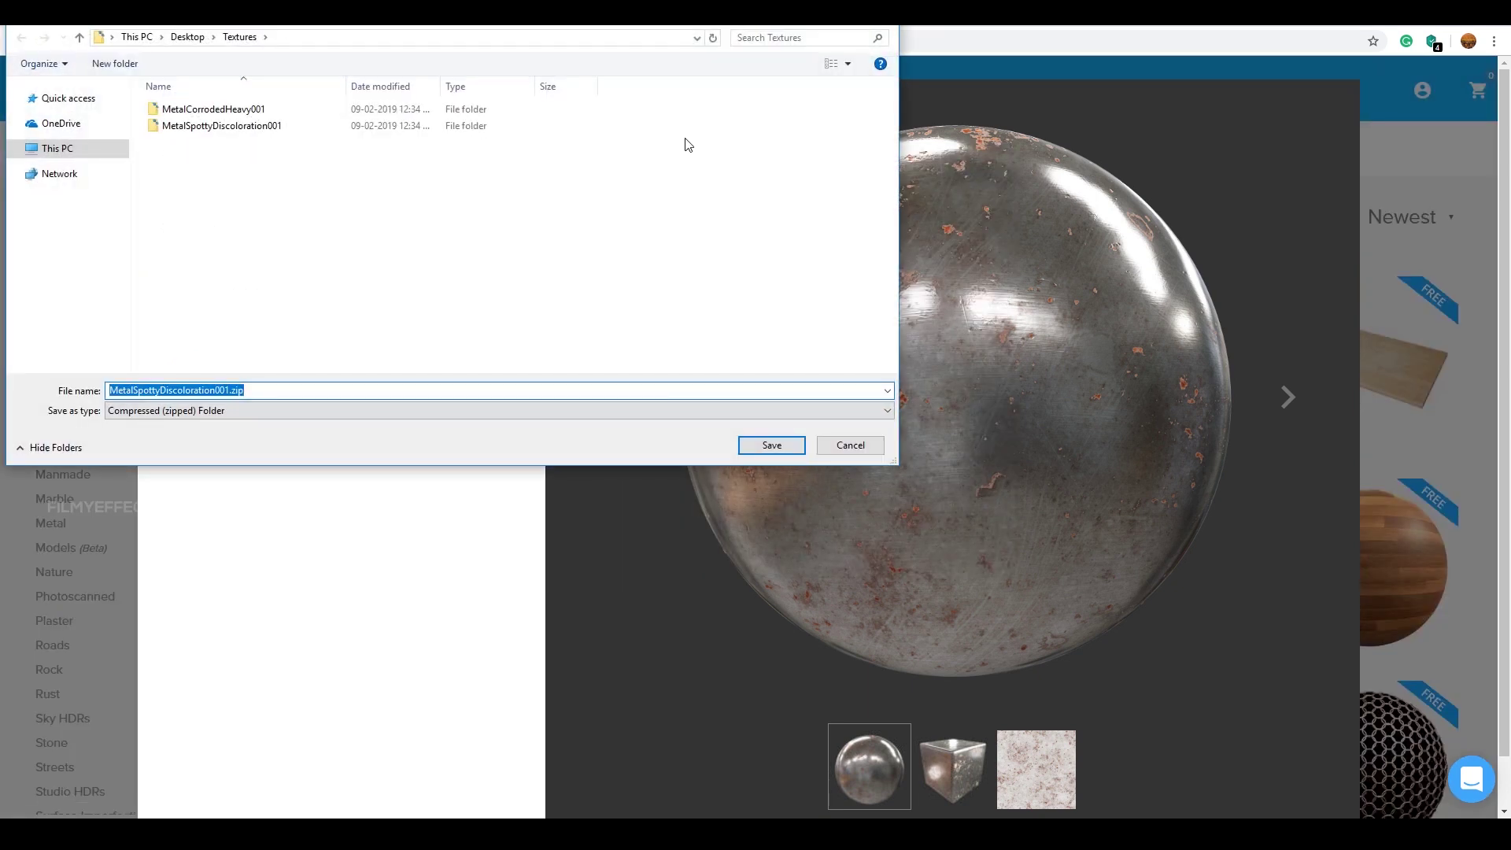
click(244, 179)
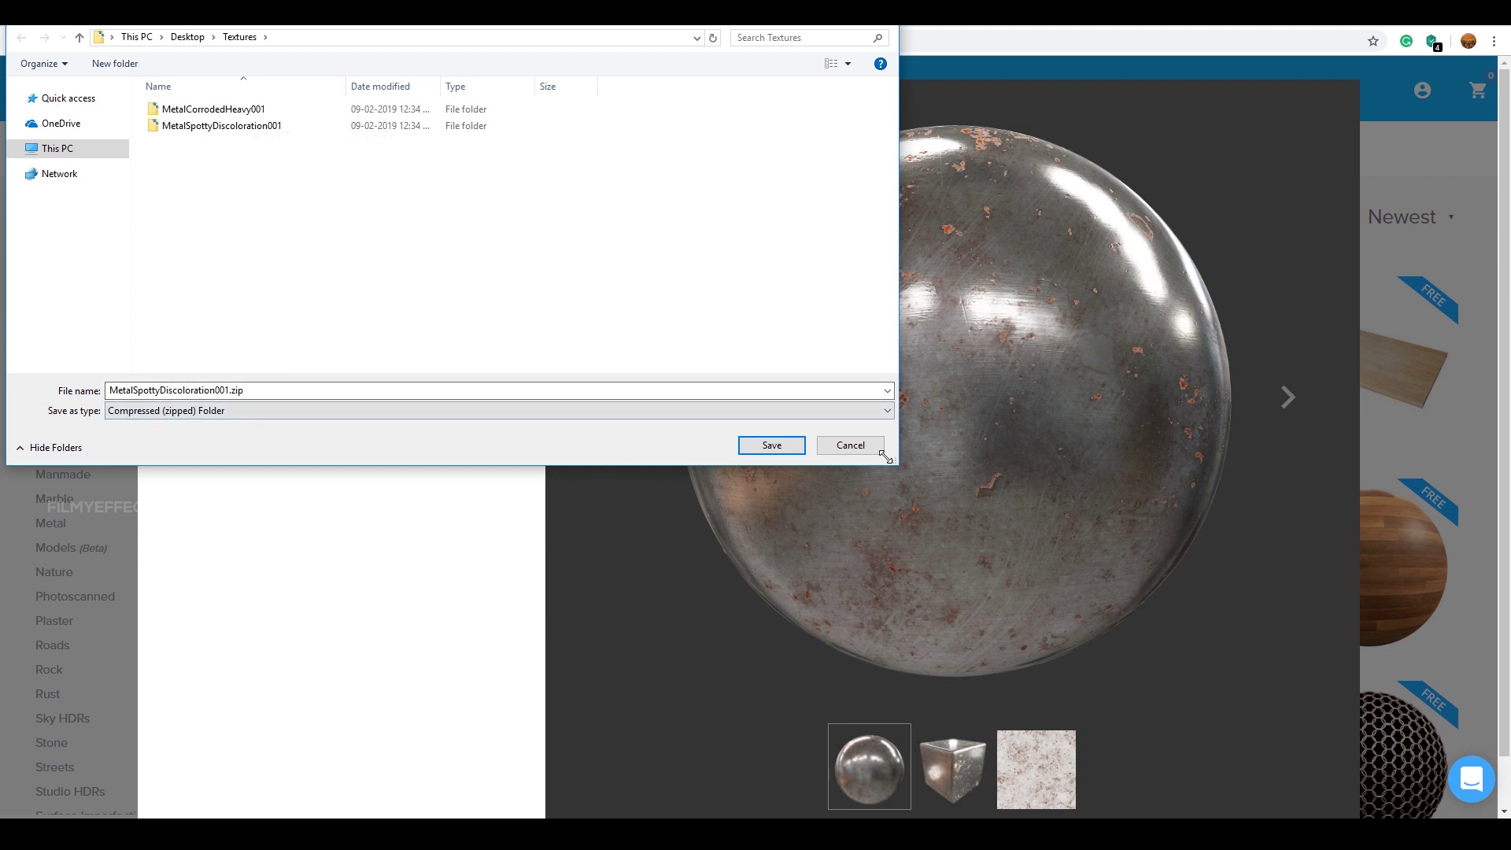
click(861, 445)
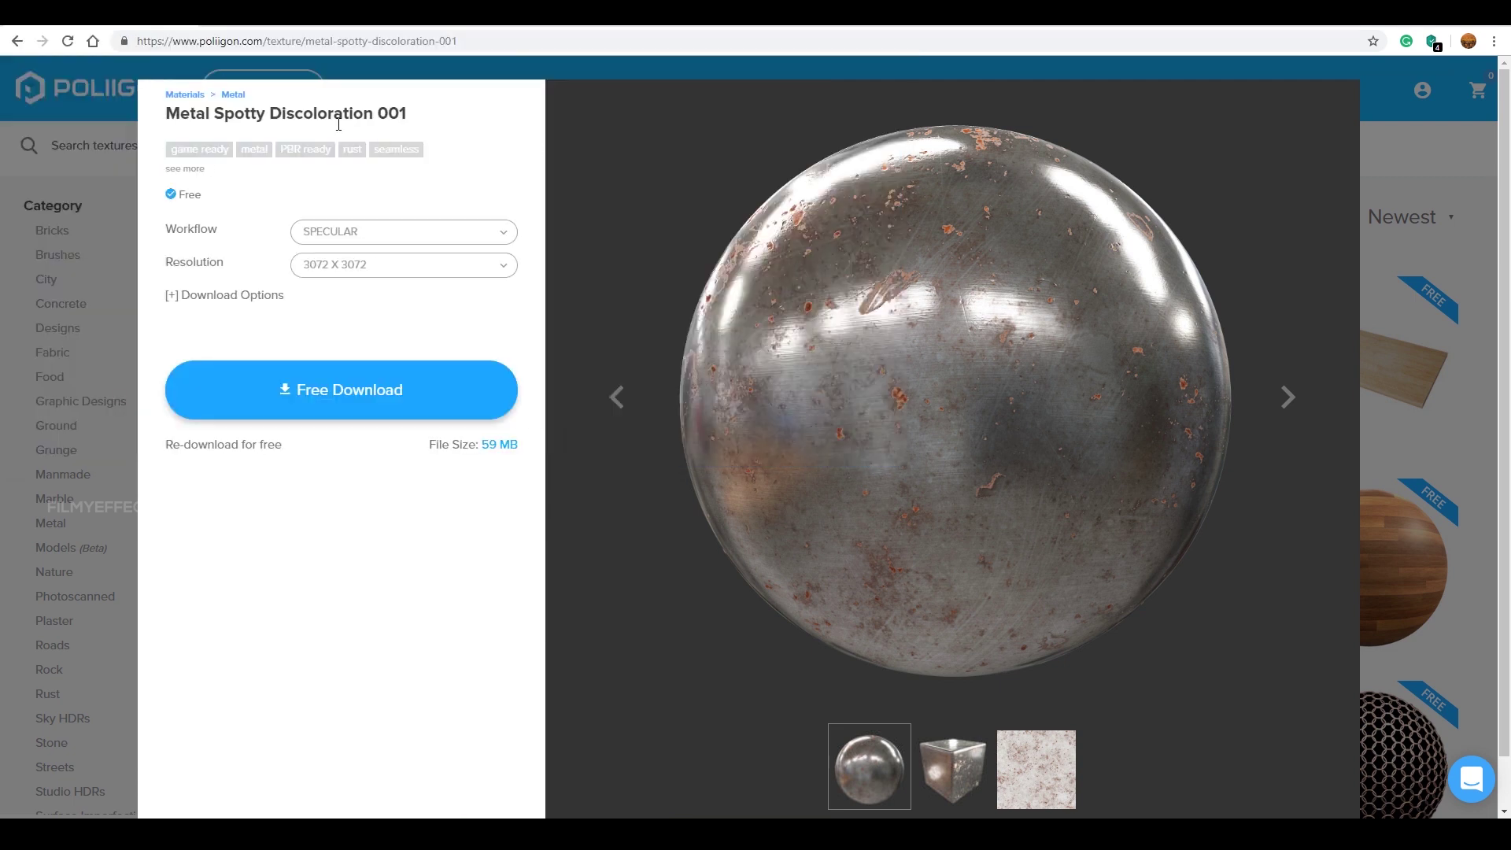
click(1413, 285)
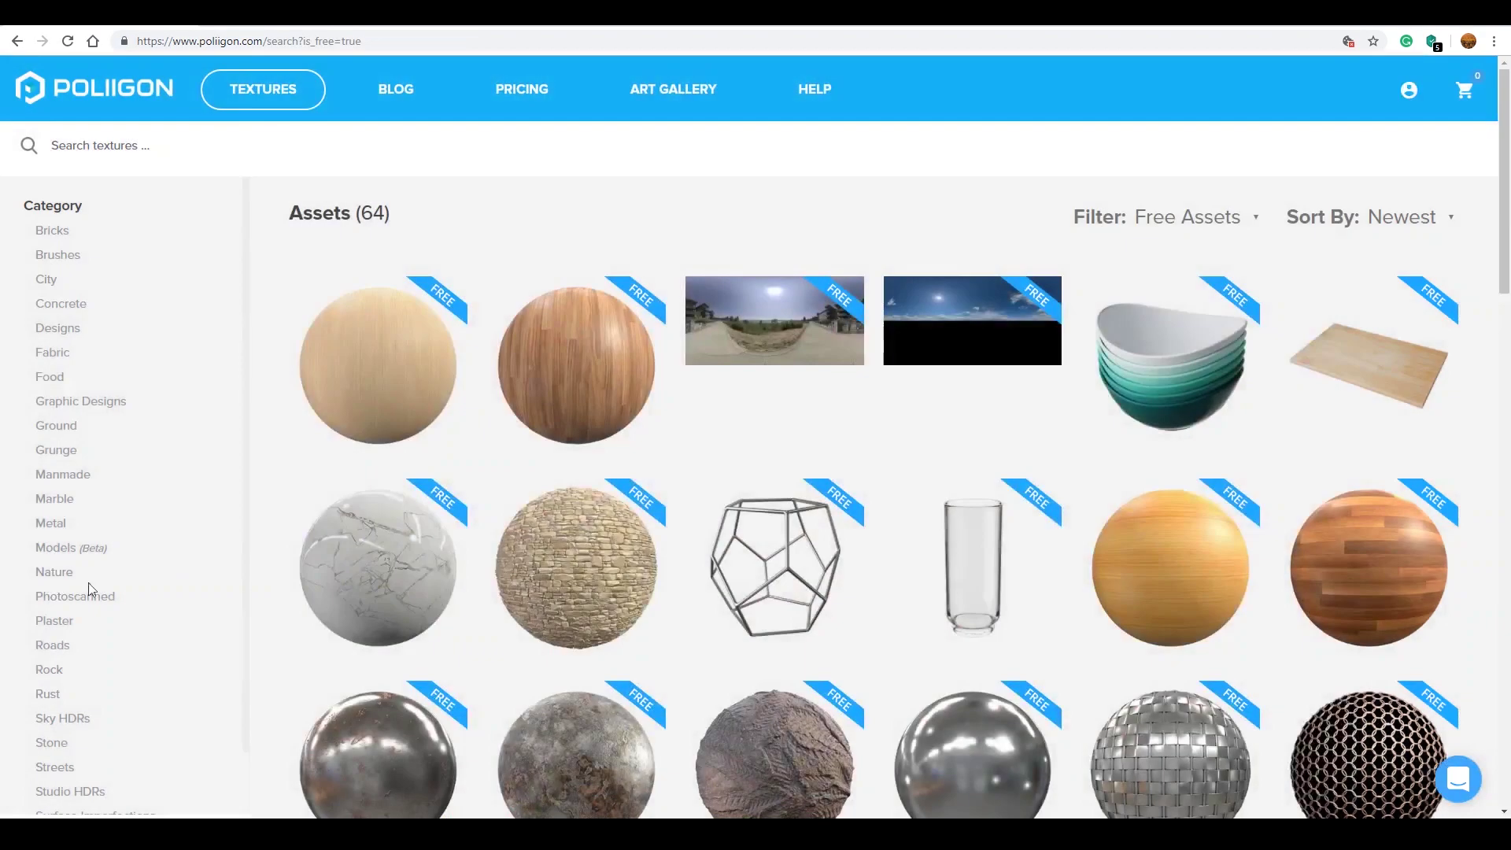
Find the Metal Corroded Heavy 001 material in the free assets and open its page
scroll(405, 594, down, 2)
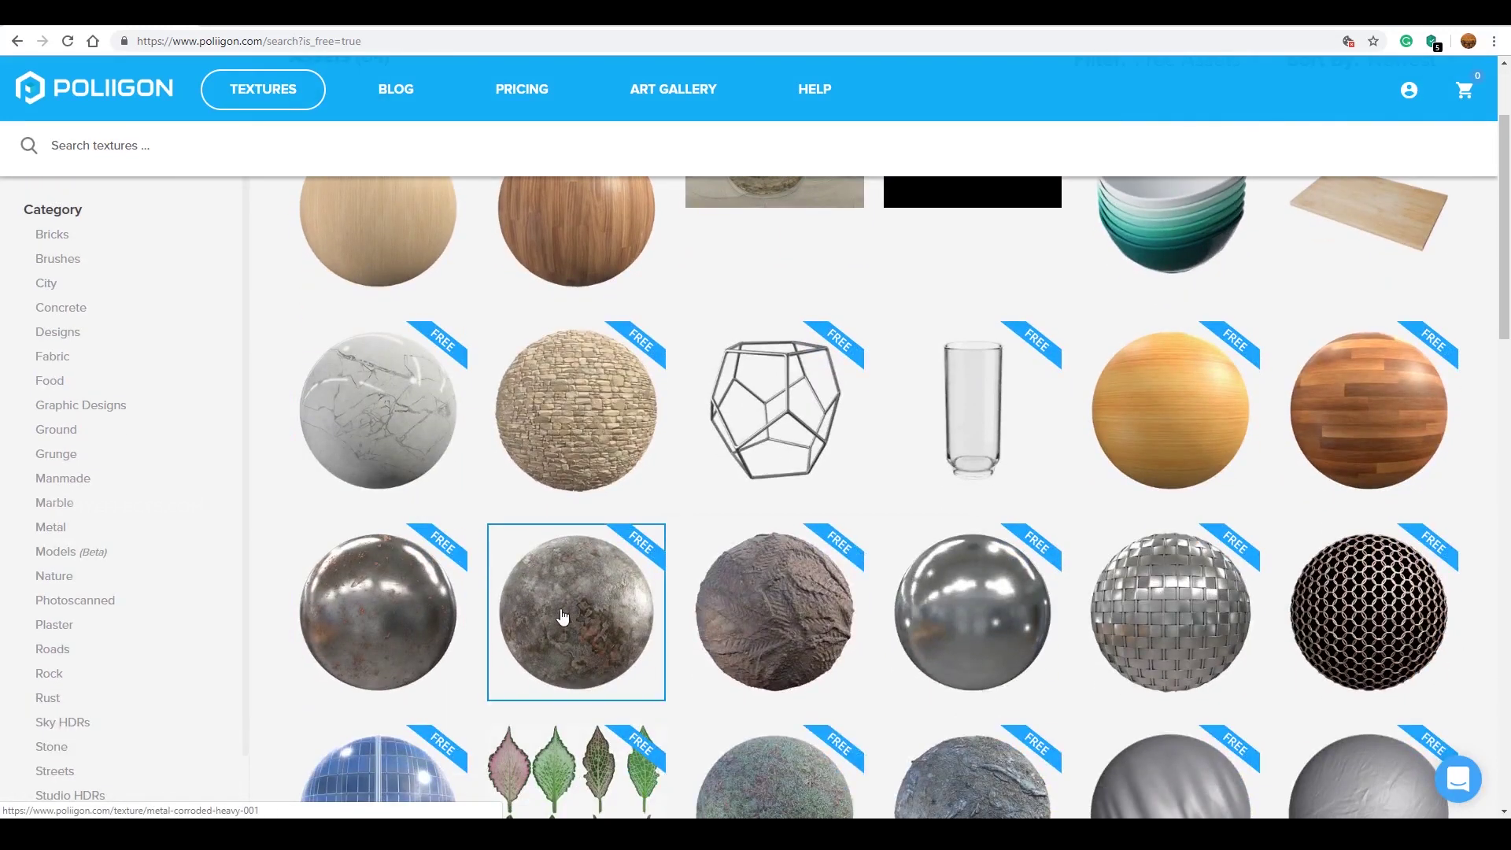
mouse_move(604, 612)
scroll(762, 628, down, 2)
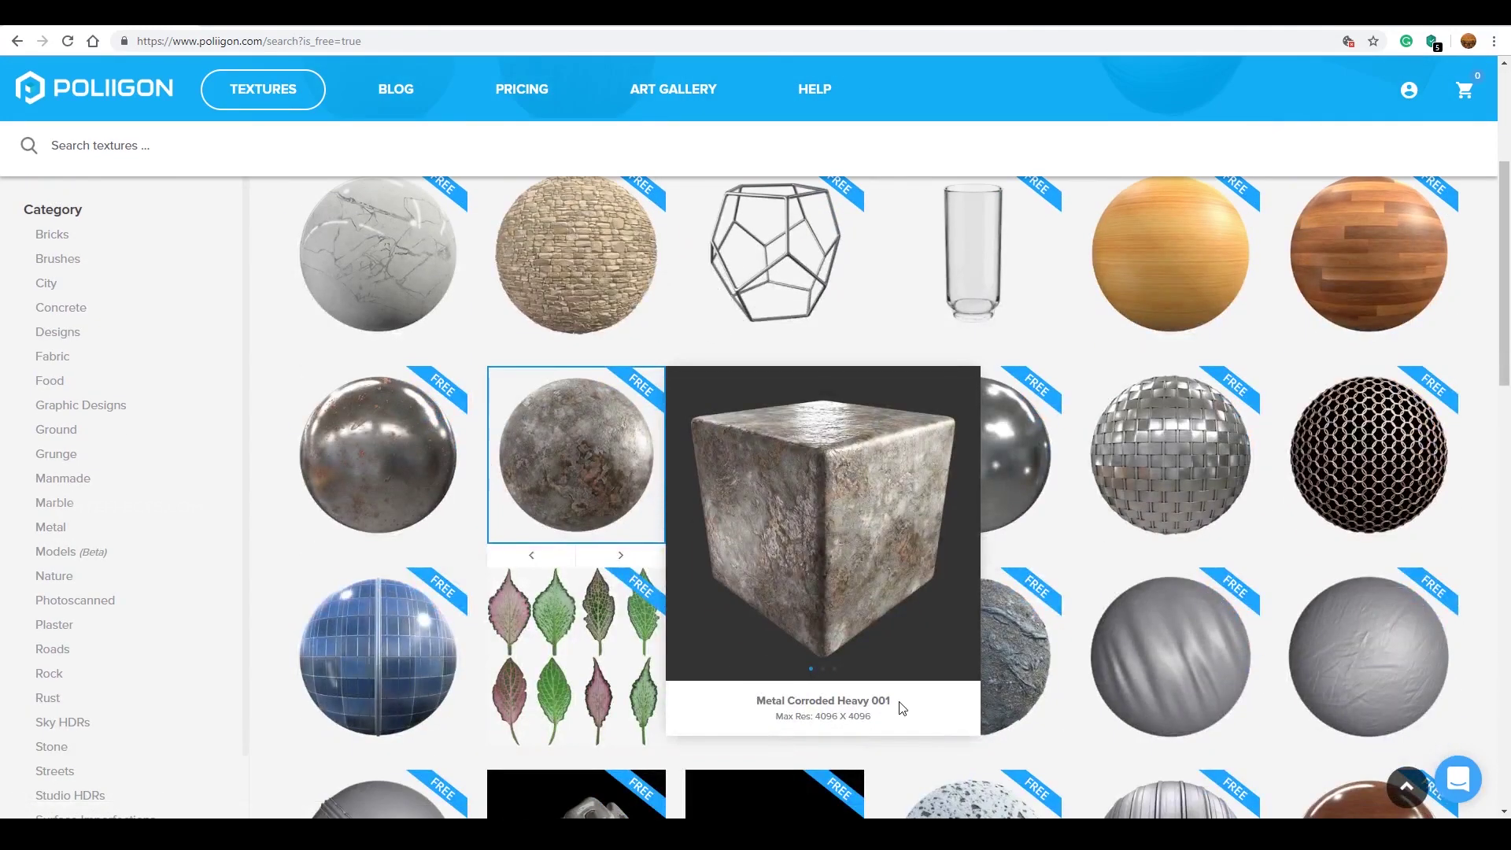
click(593, 462)
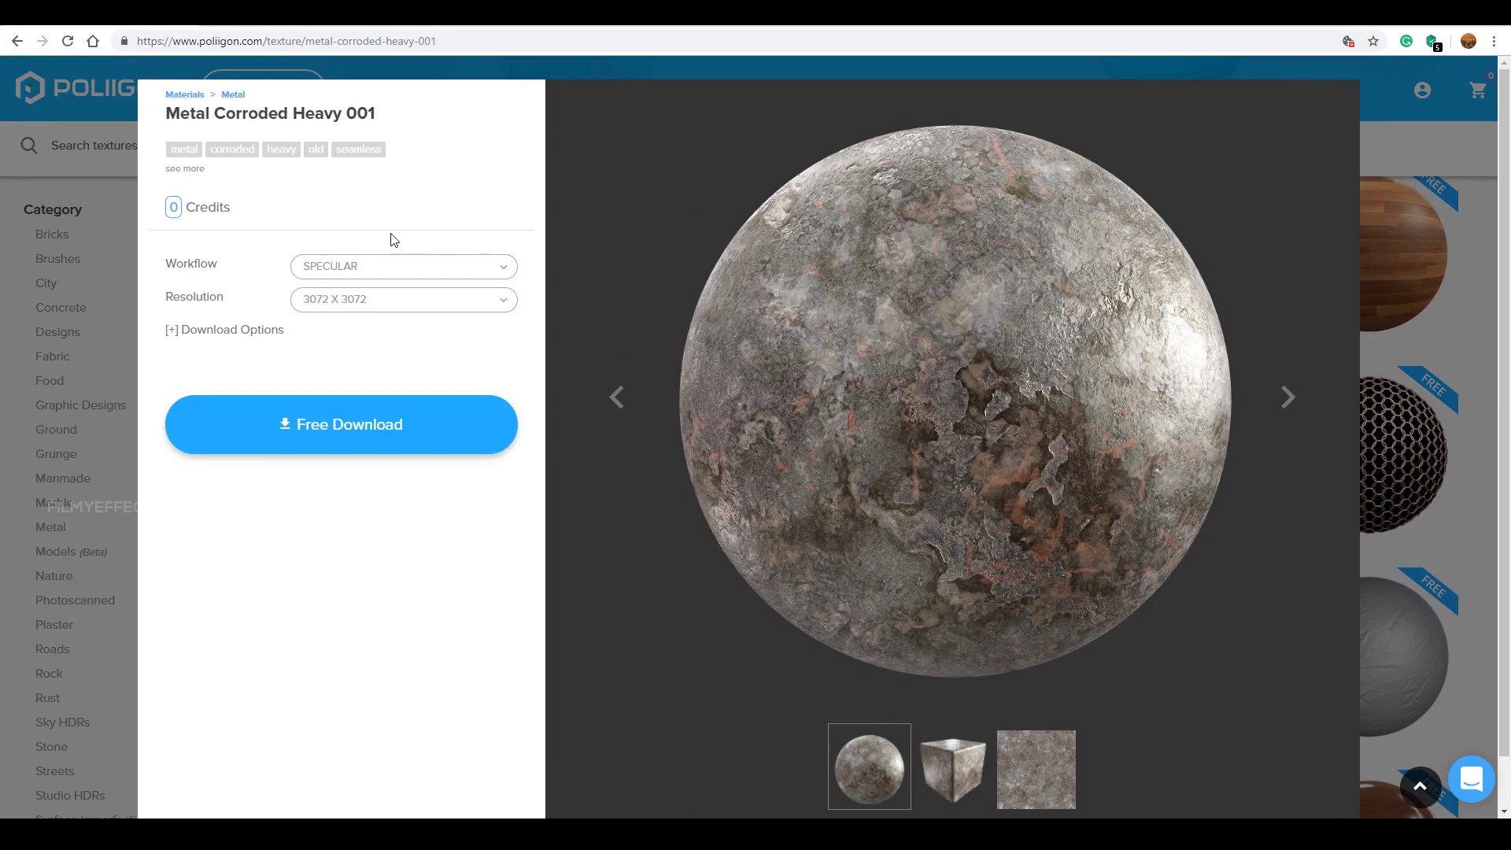
Check the workflow, resolution and download options for Metal Corroded Heavy 001 and leave its page
click(378, 269)
click(320, 296)
click(346, 300)
click(318, 305)
click(176, 330)
click(175, 330)
click(1409, 159)
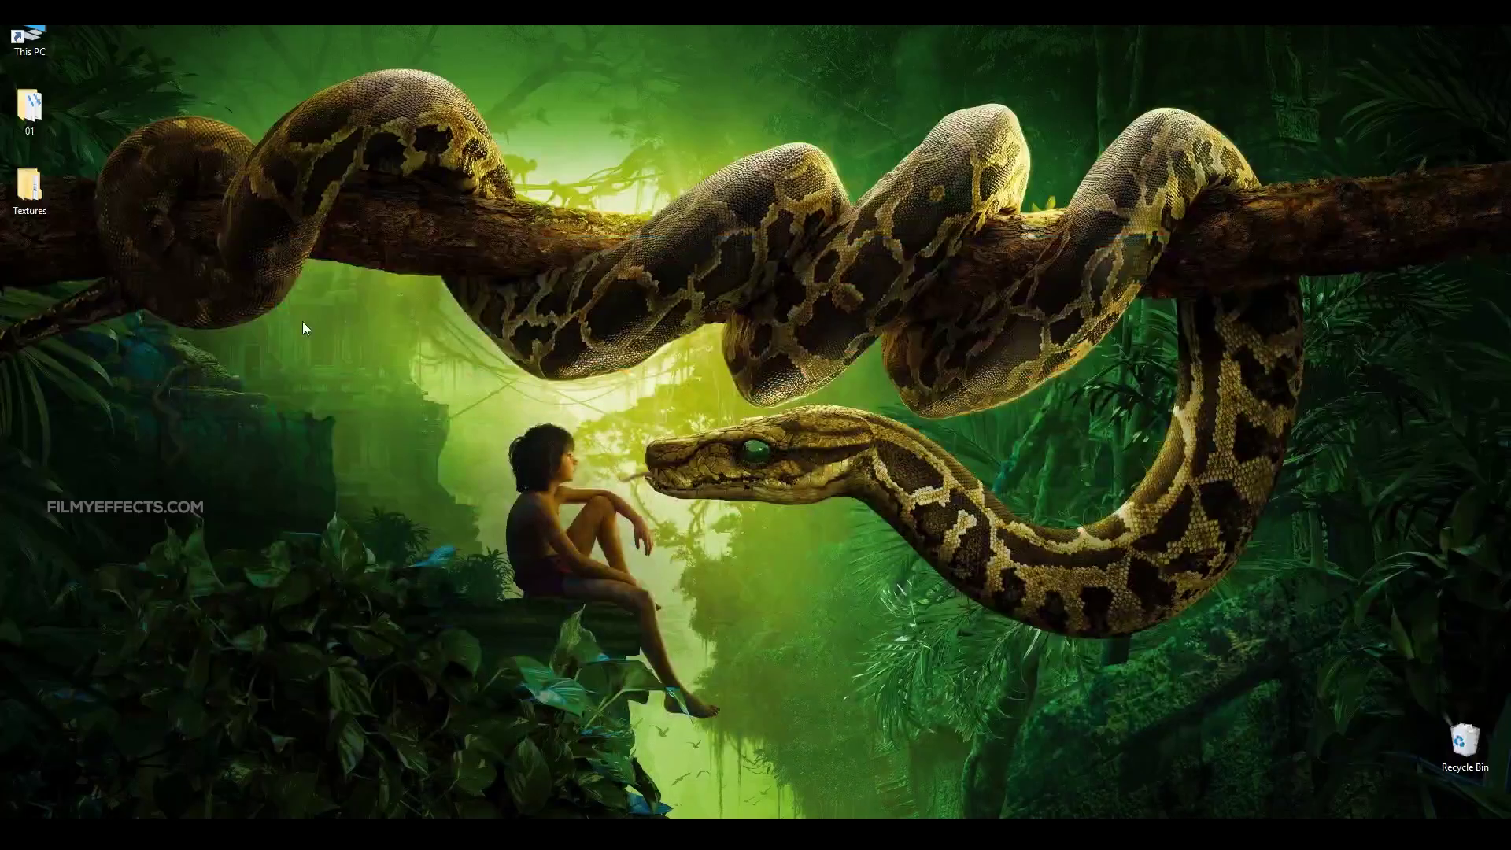
Open the Textures folder from the desktop and review the MetalCorrodedHeavy001 and MetalSpottyDiscoloration001 folders
right_click(302, 321)
click(334, 365)
double_click(28, 186)
drag(262, 209, 259, 93)
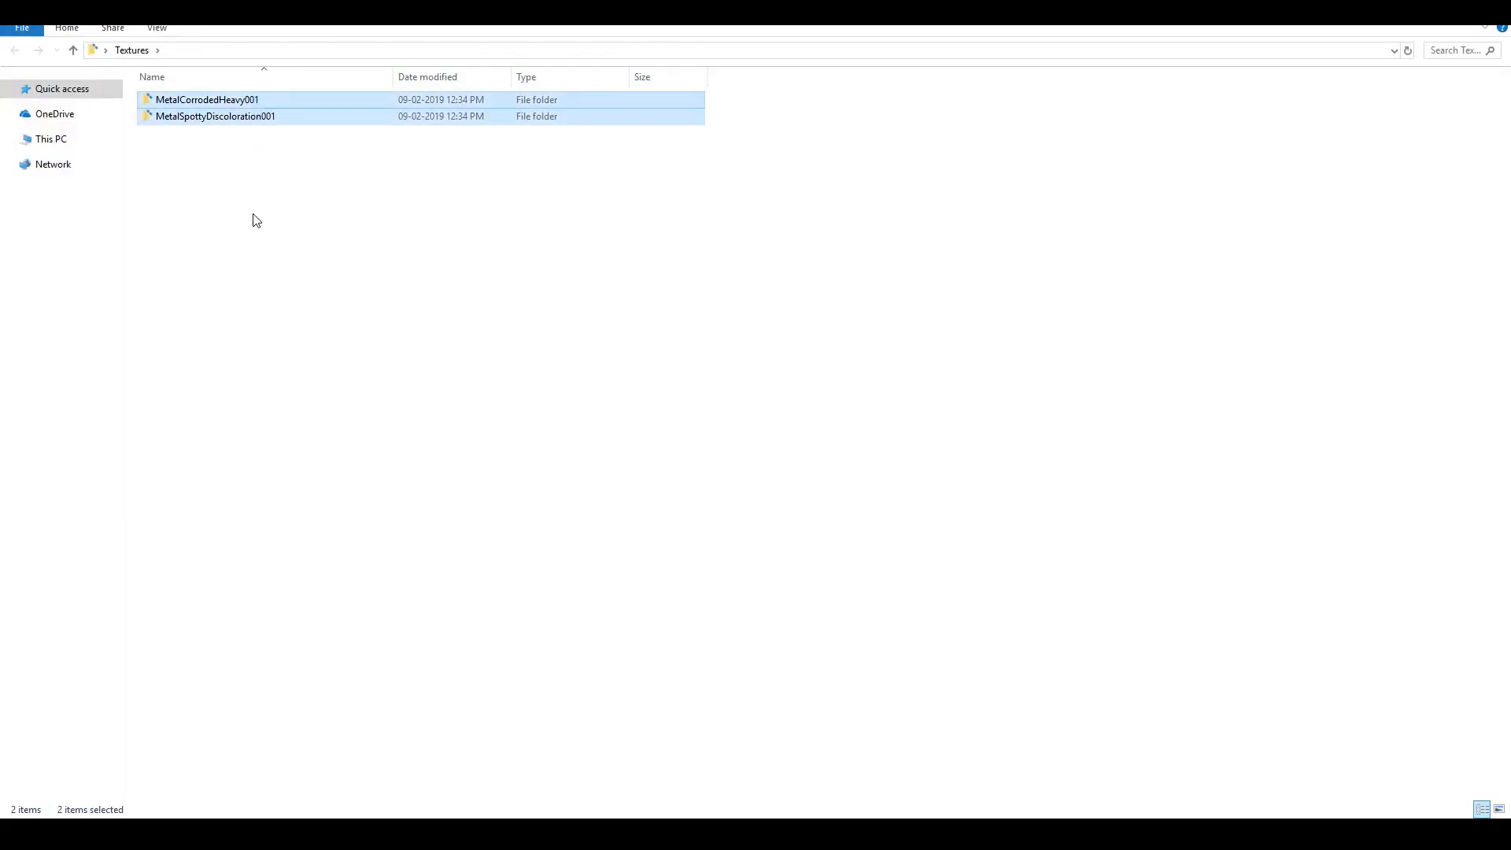
click(254, 214)
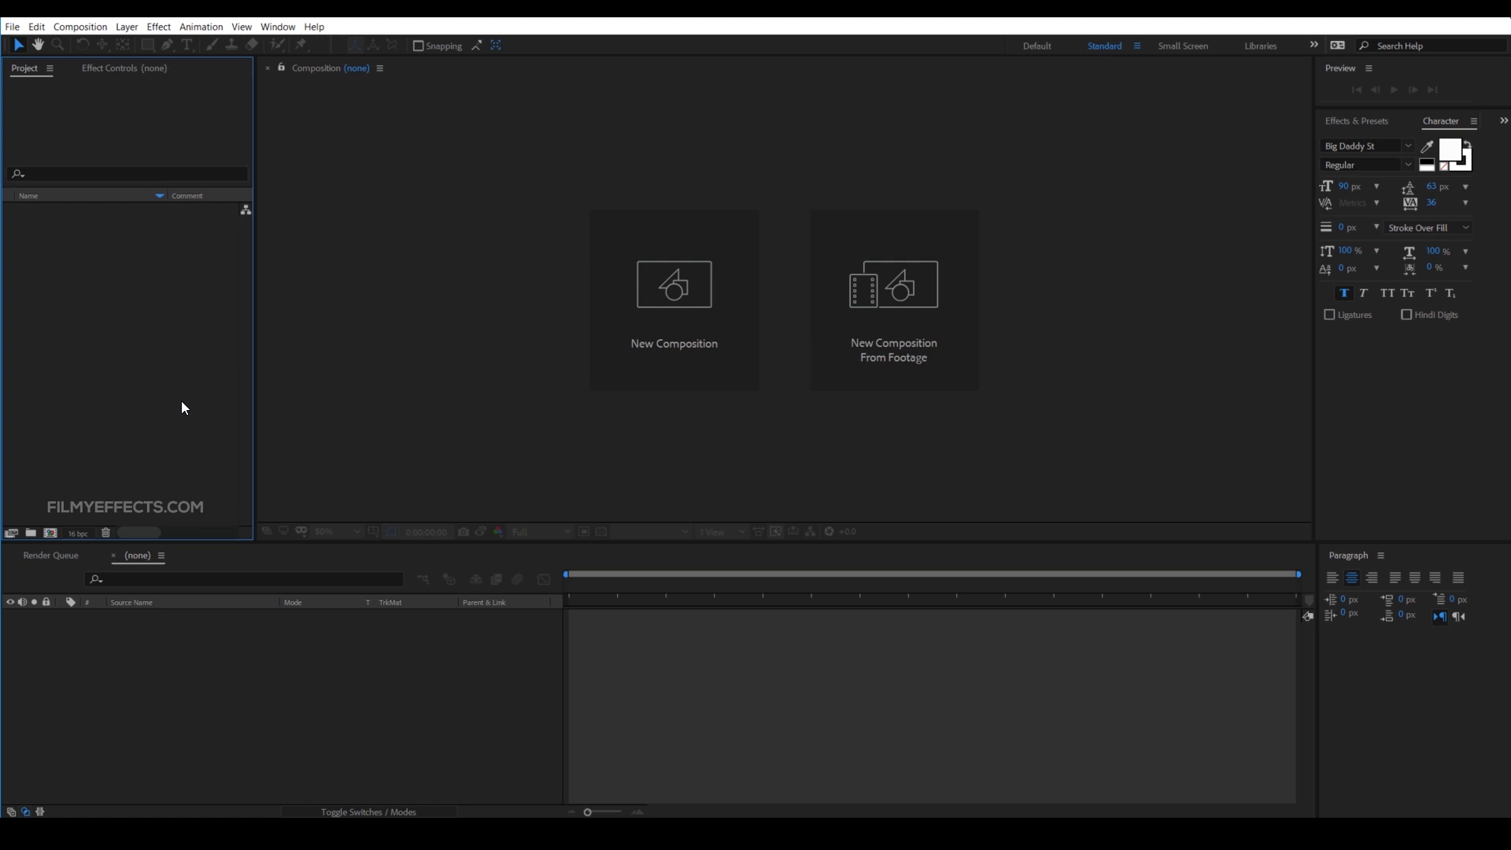
right_click(84, 365)
click(129, 333)
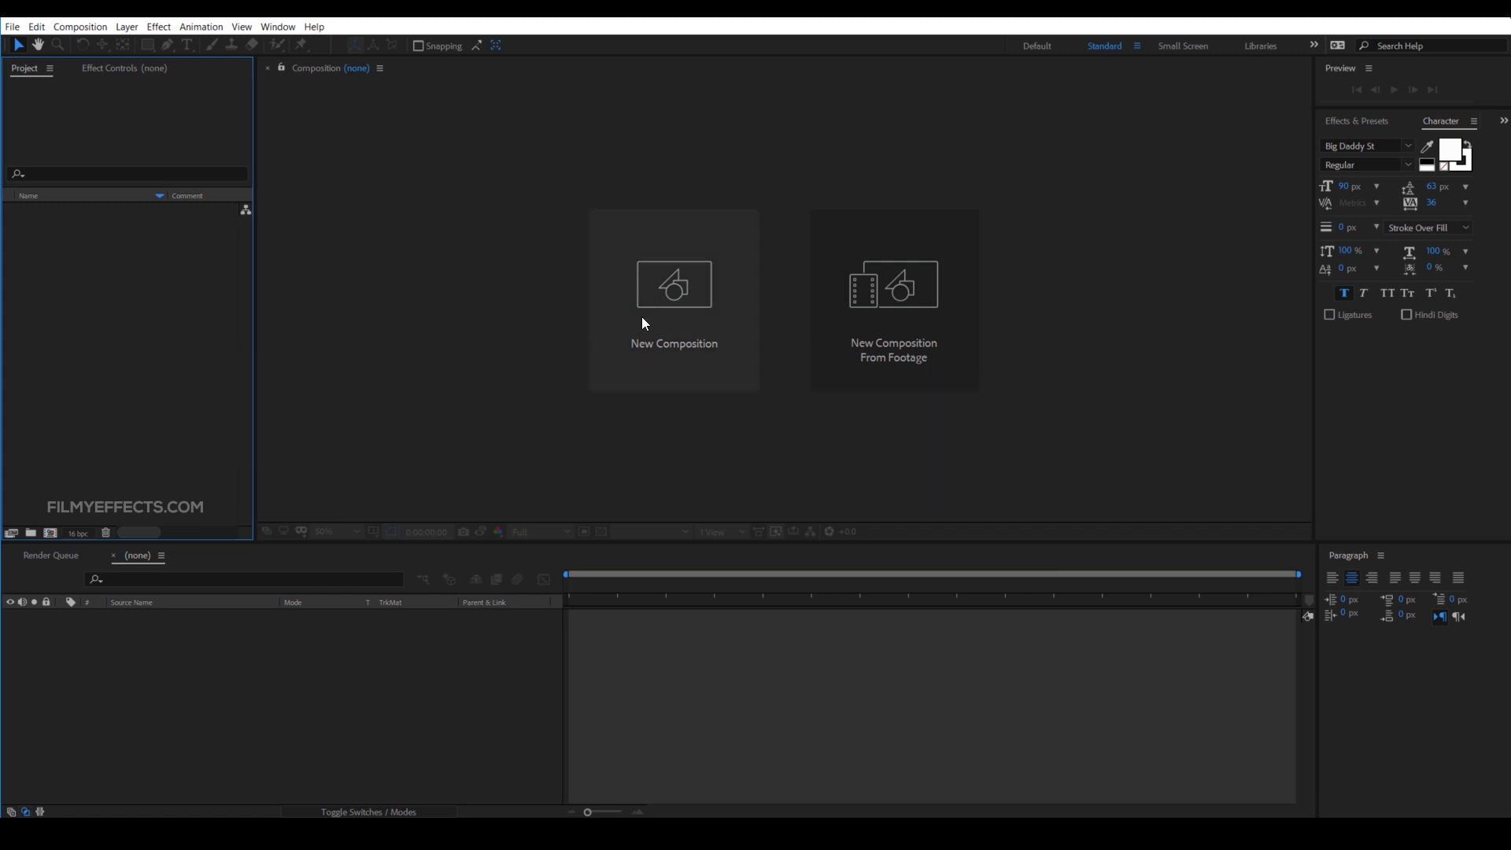
click(644, 323)
click(729, 453)
right_click(96, 342)
click(106, 317)
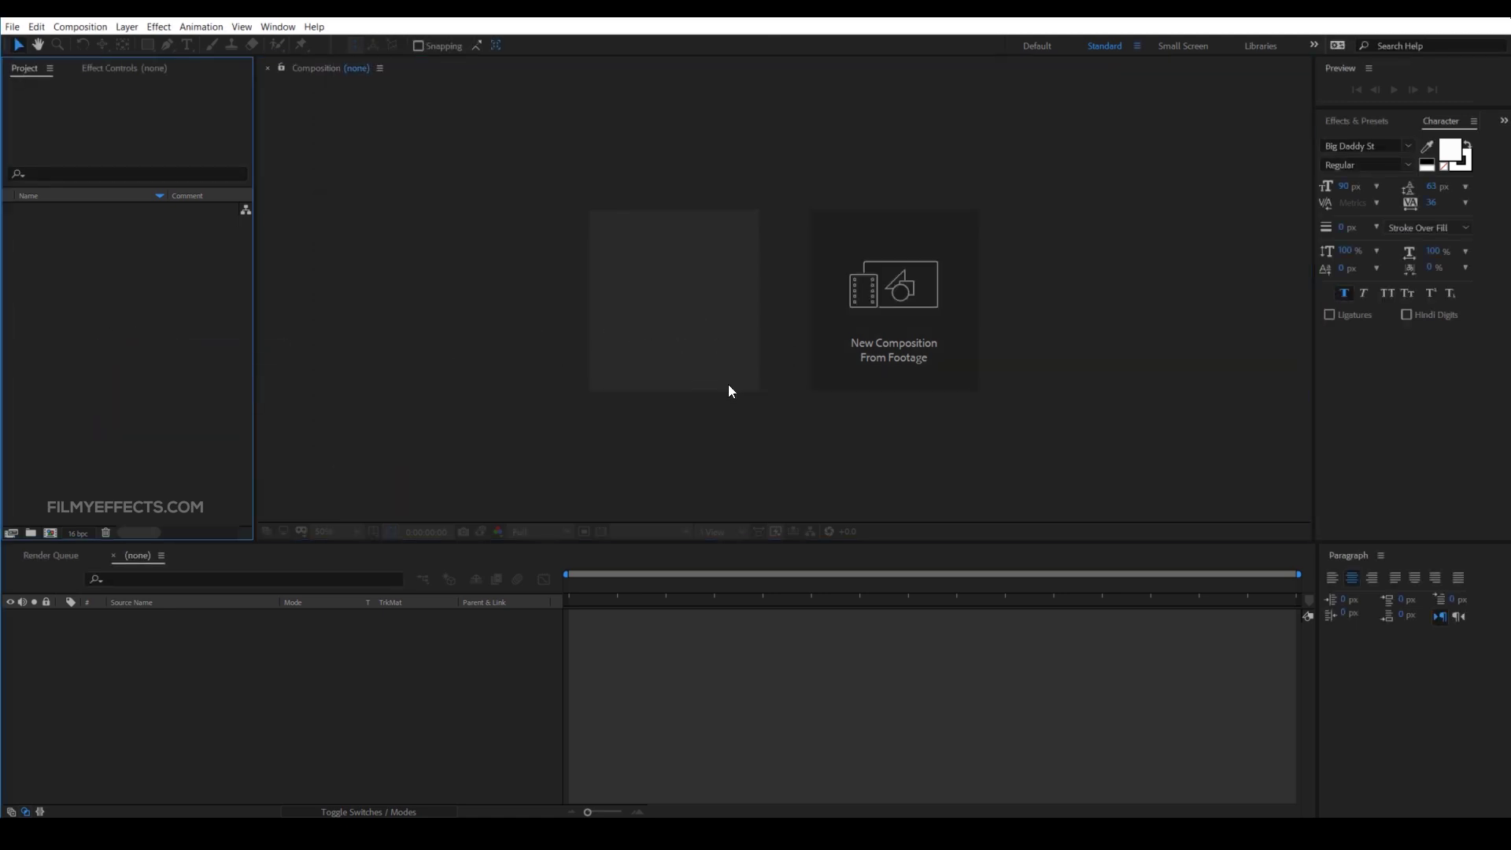
right_click(93, 362)
click(112, 373)
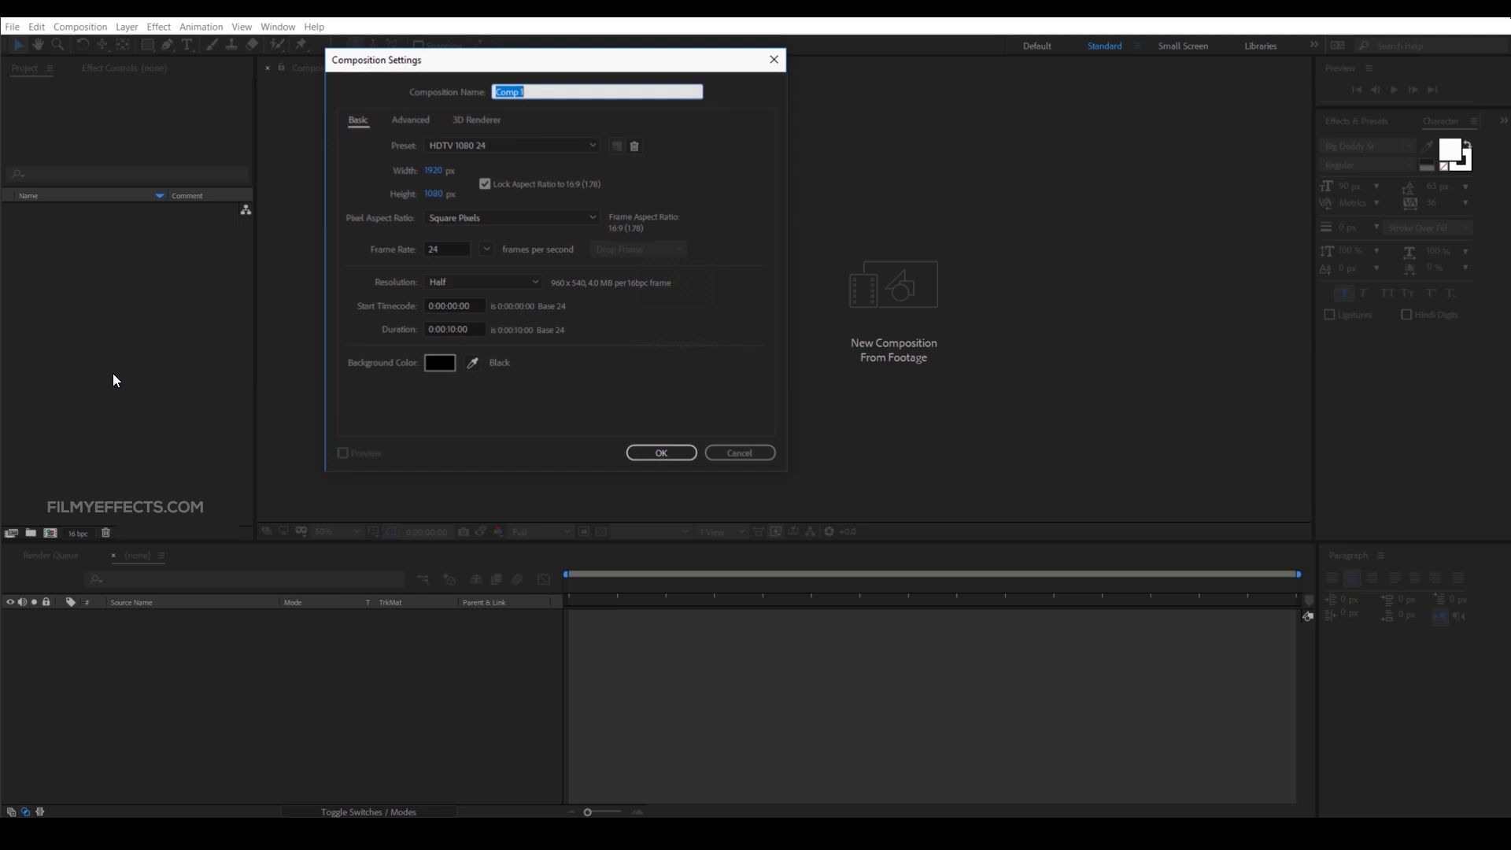
click(732, 454)
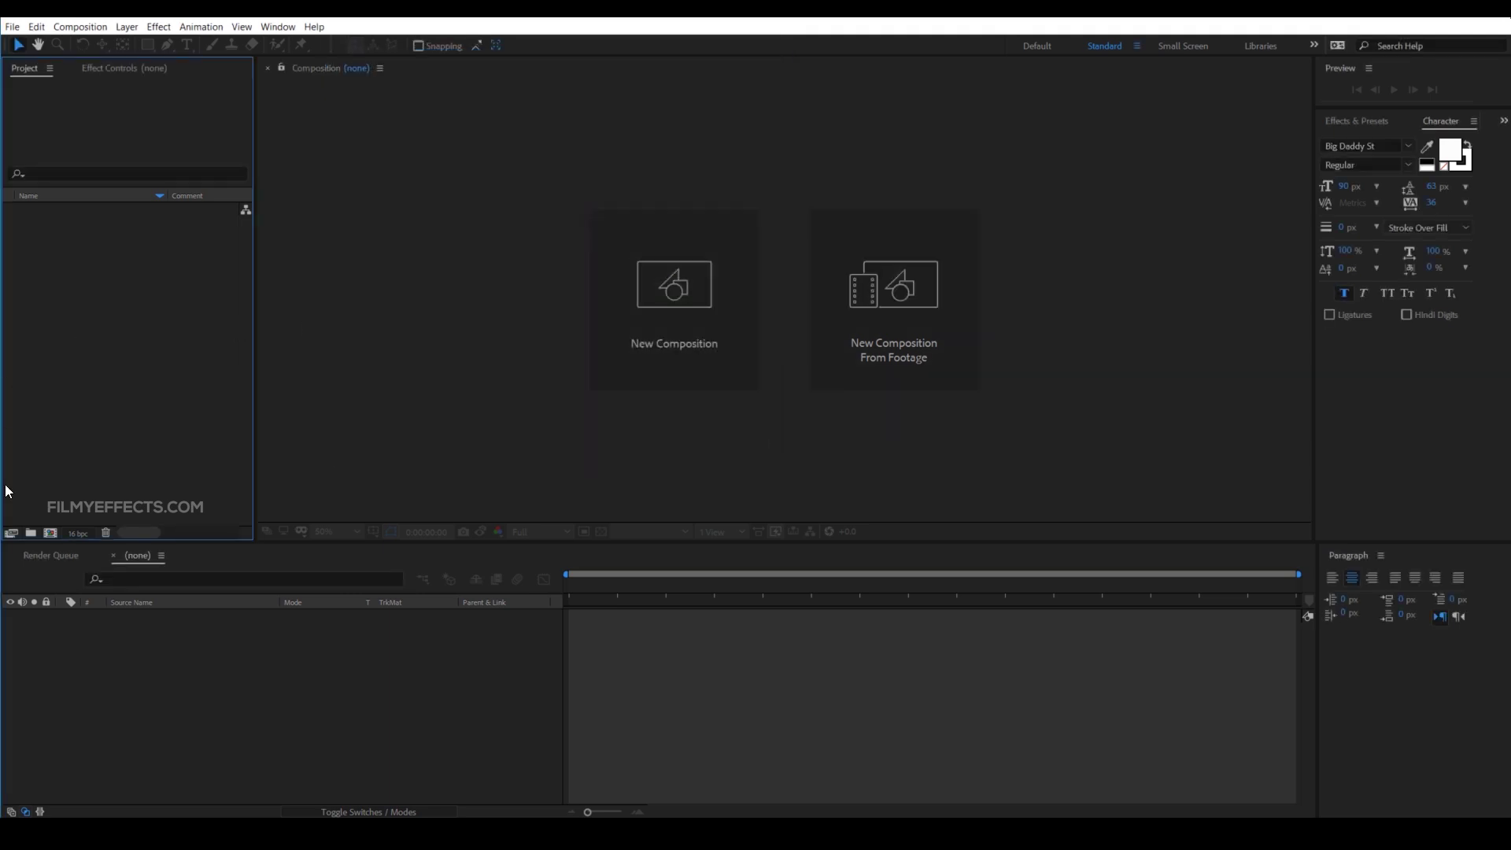
click(78, 533)
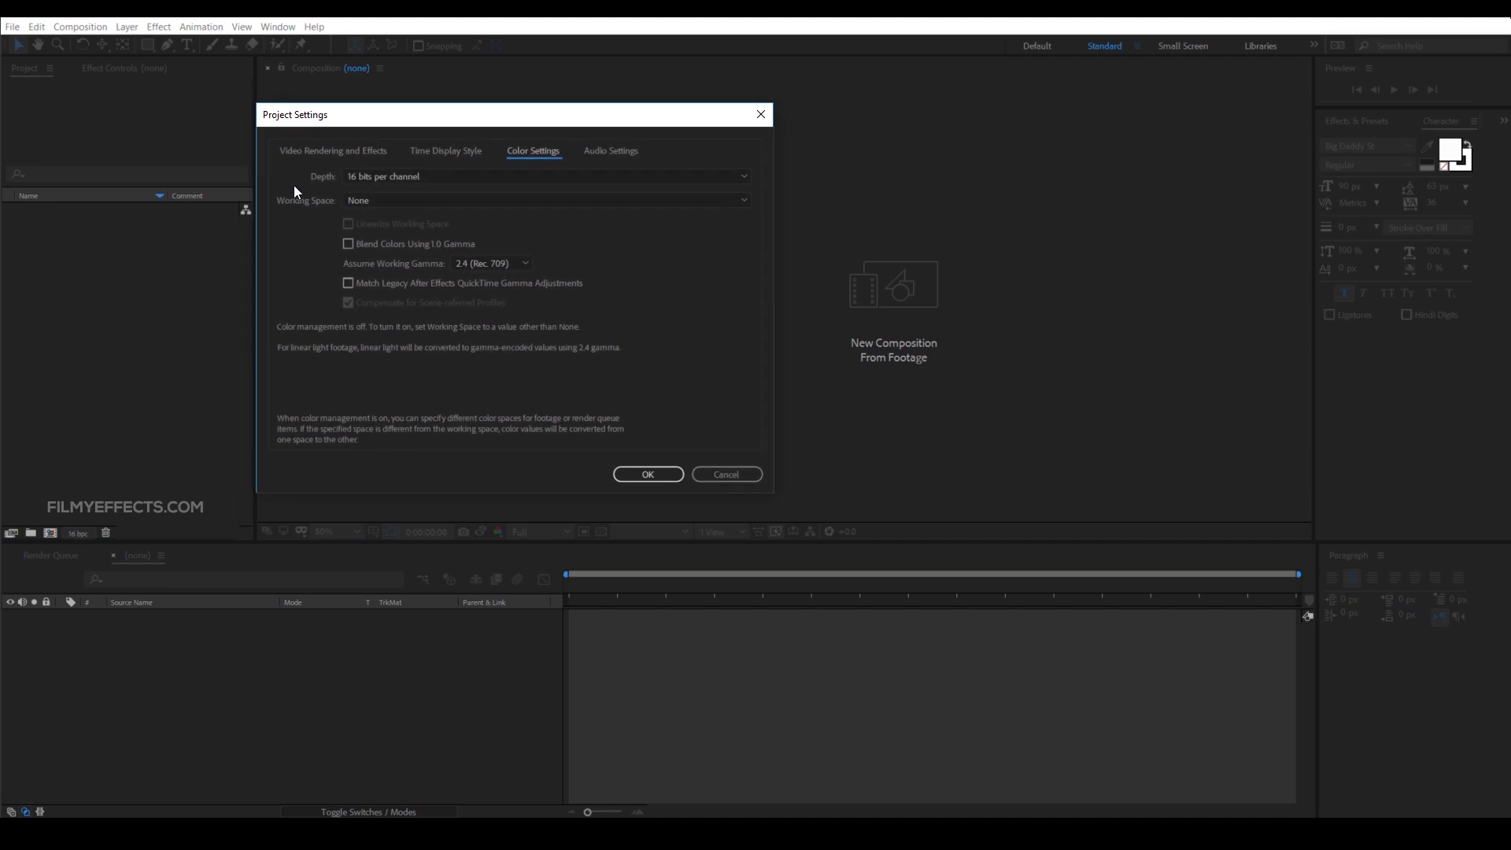
click(398, 181)
click(411, 210)
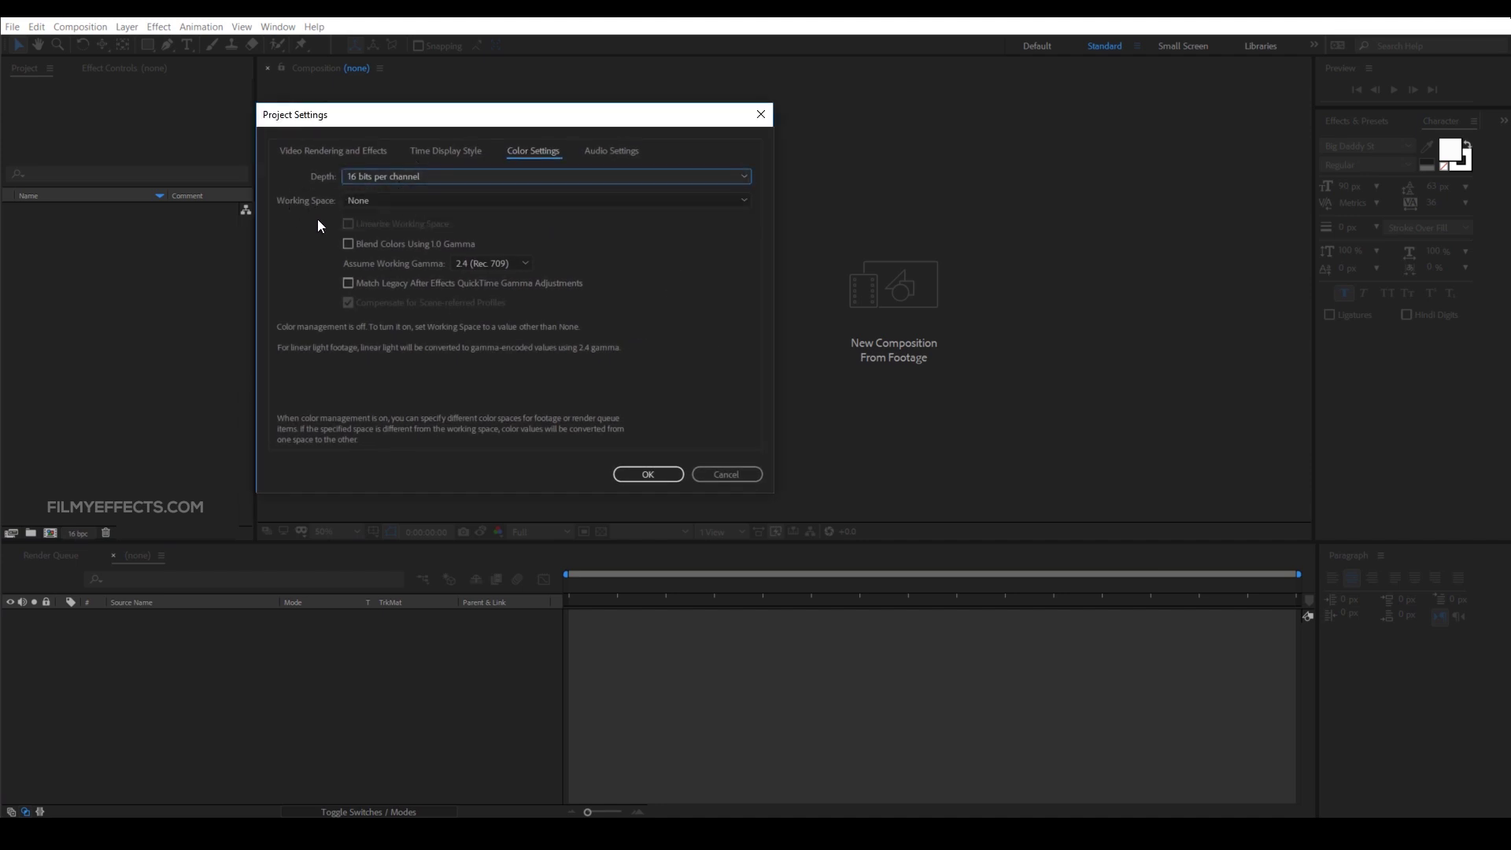
click(707, 475)
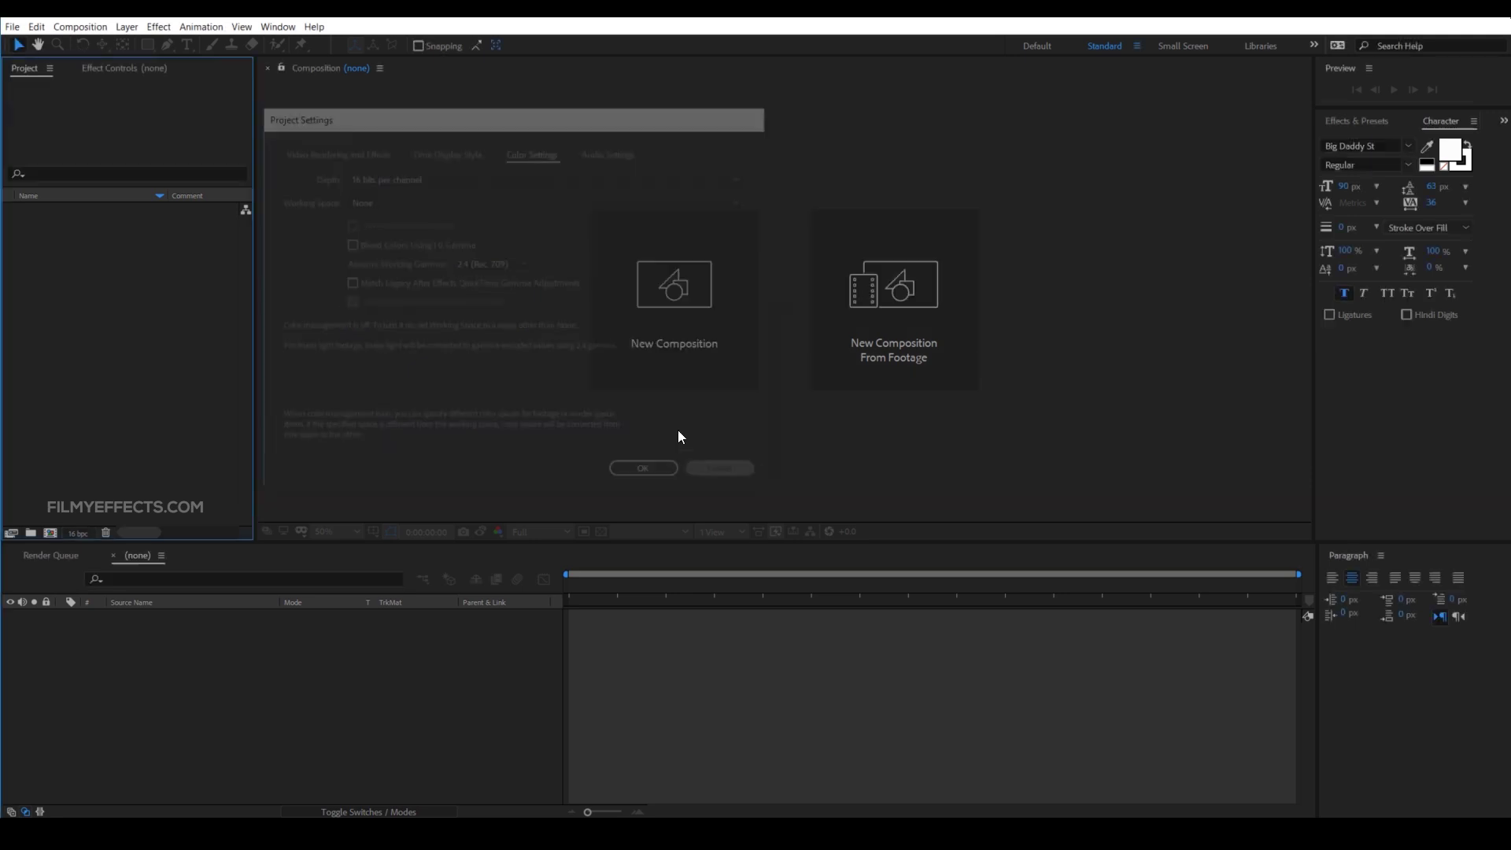
Check the bit depth options in the project's color settings and cancel the dialog
click(74, 533)
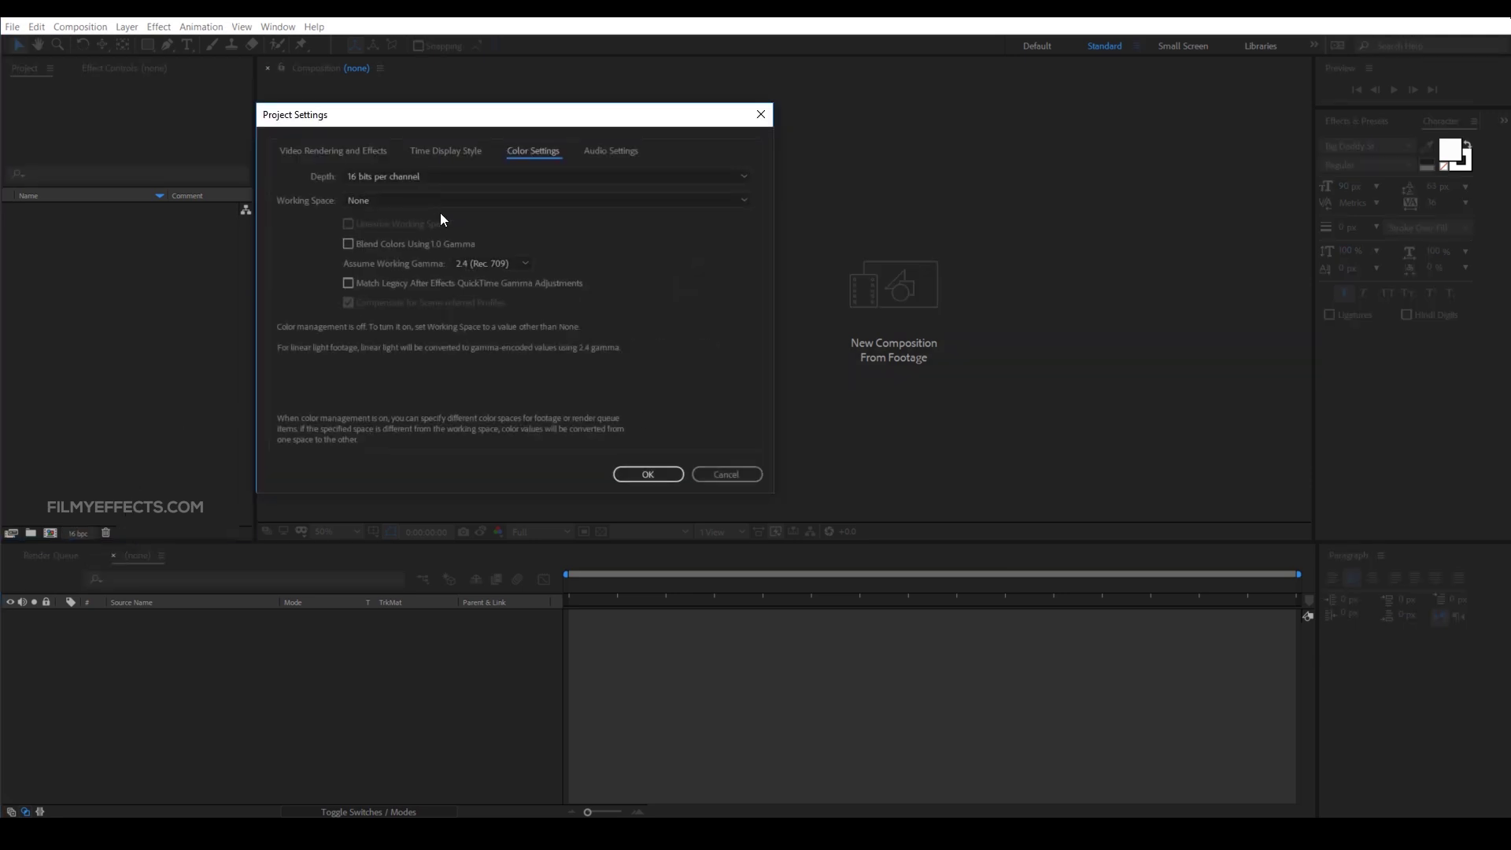
click(372, 177)
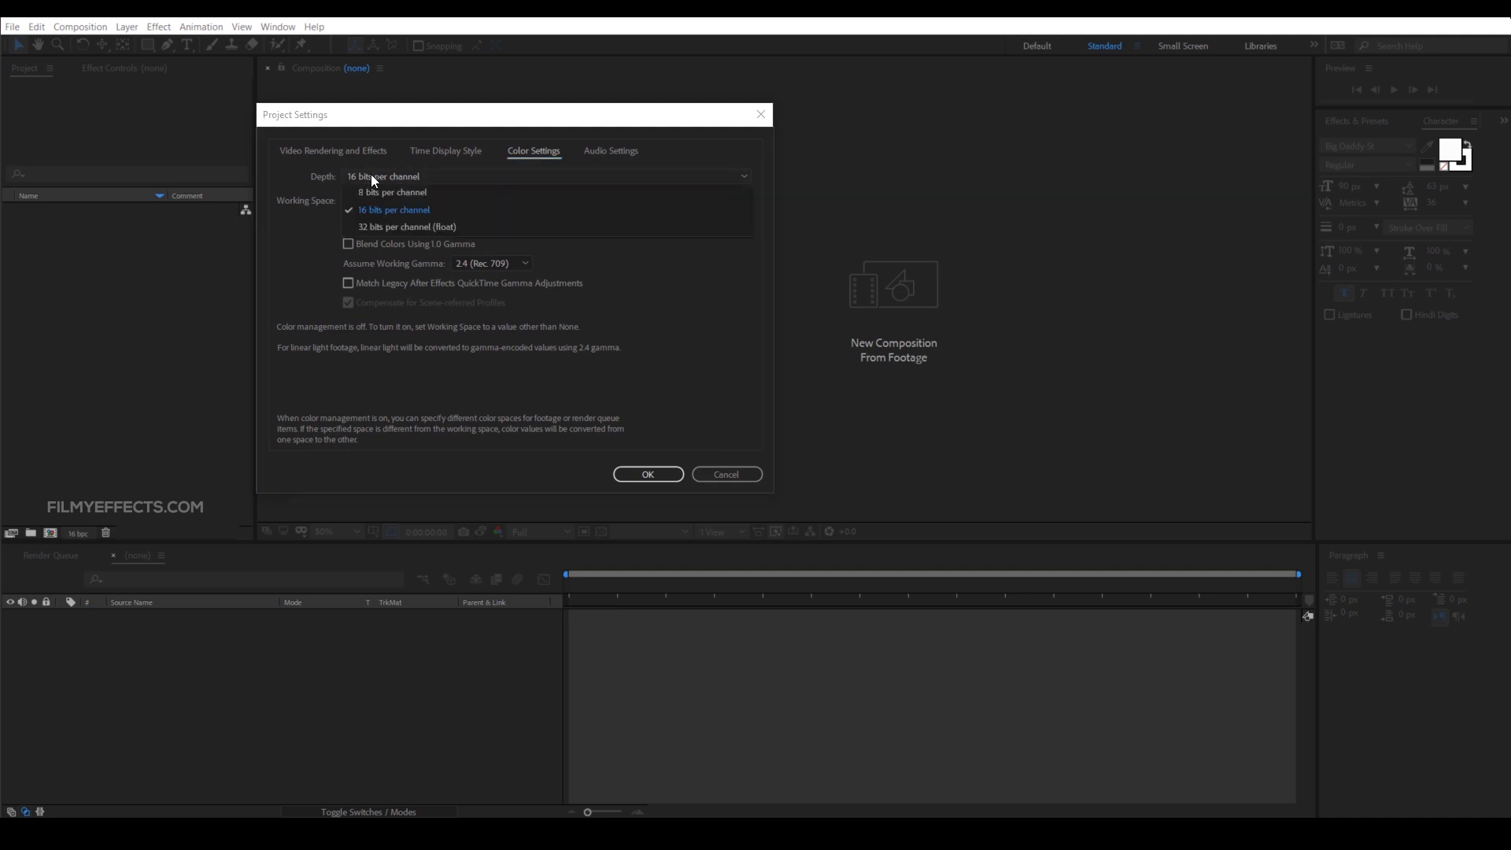
click(398, 177)
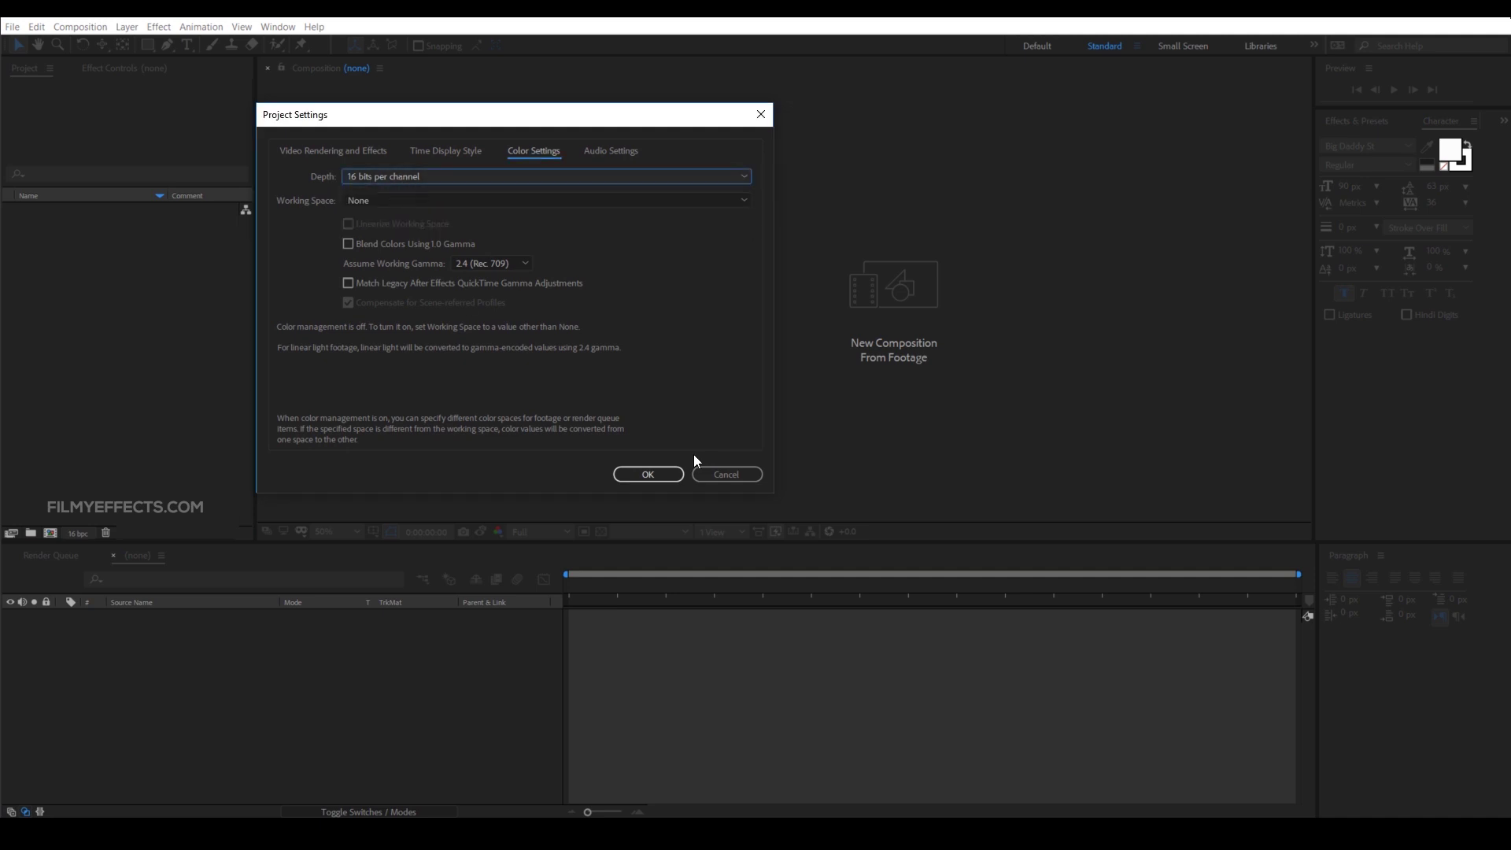
click(703, 473)
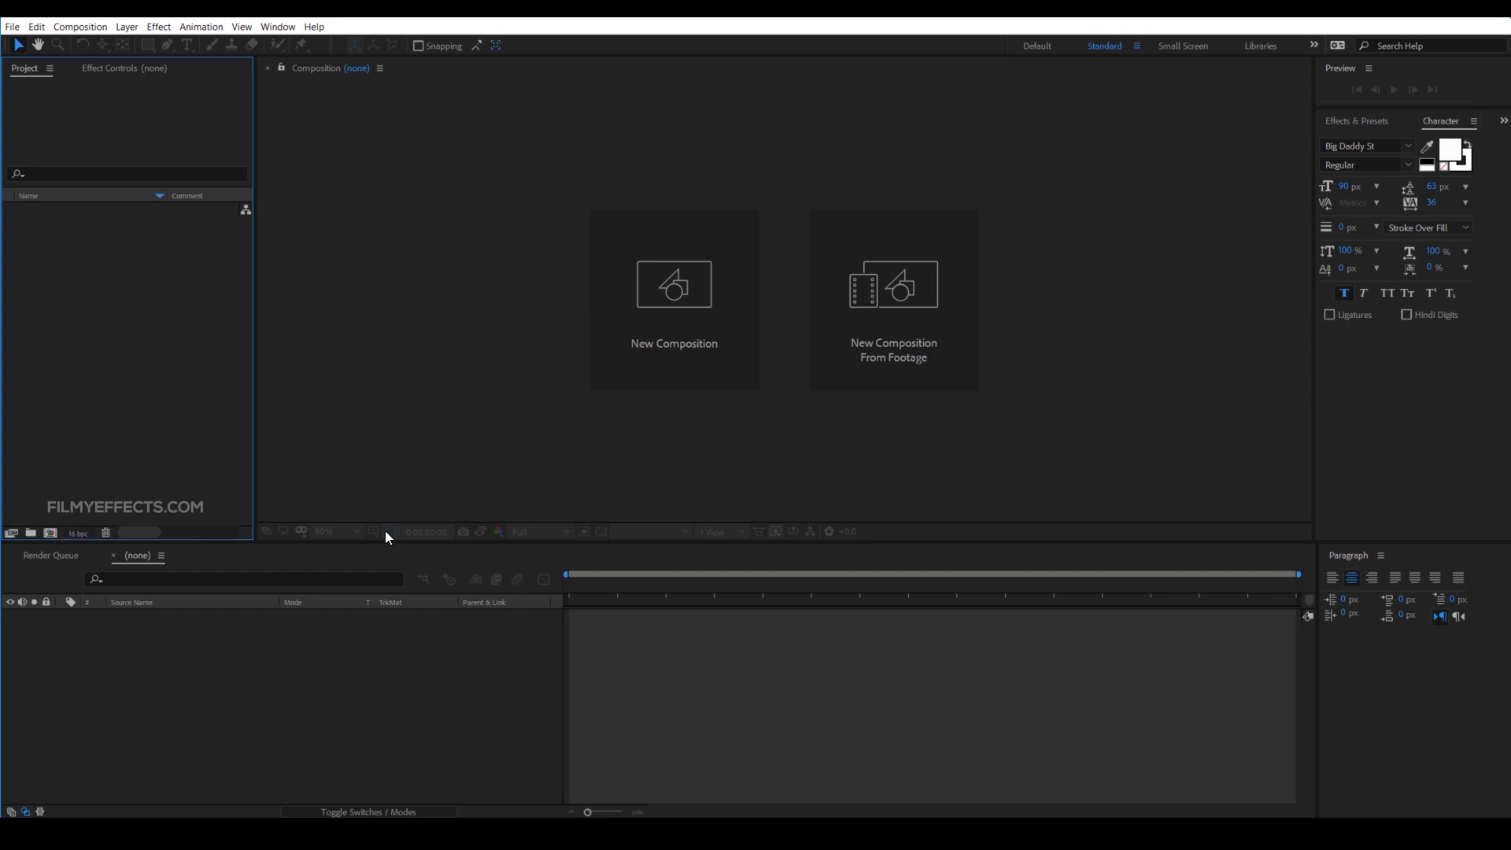
Create a composition named Element 3D with the HDTV 1080 24 preset, a 10-second duration and a black background
right_click(105, 312)
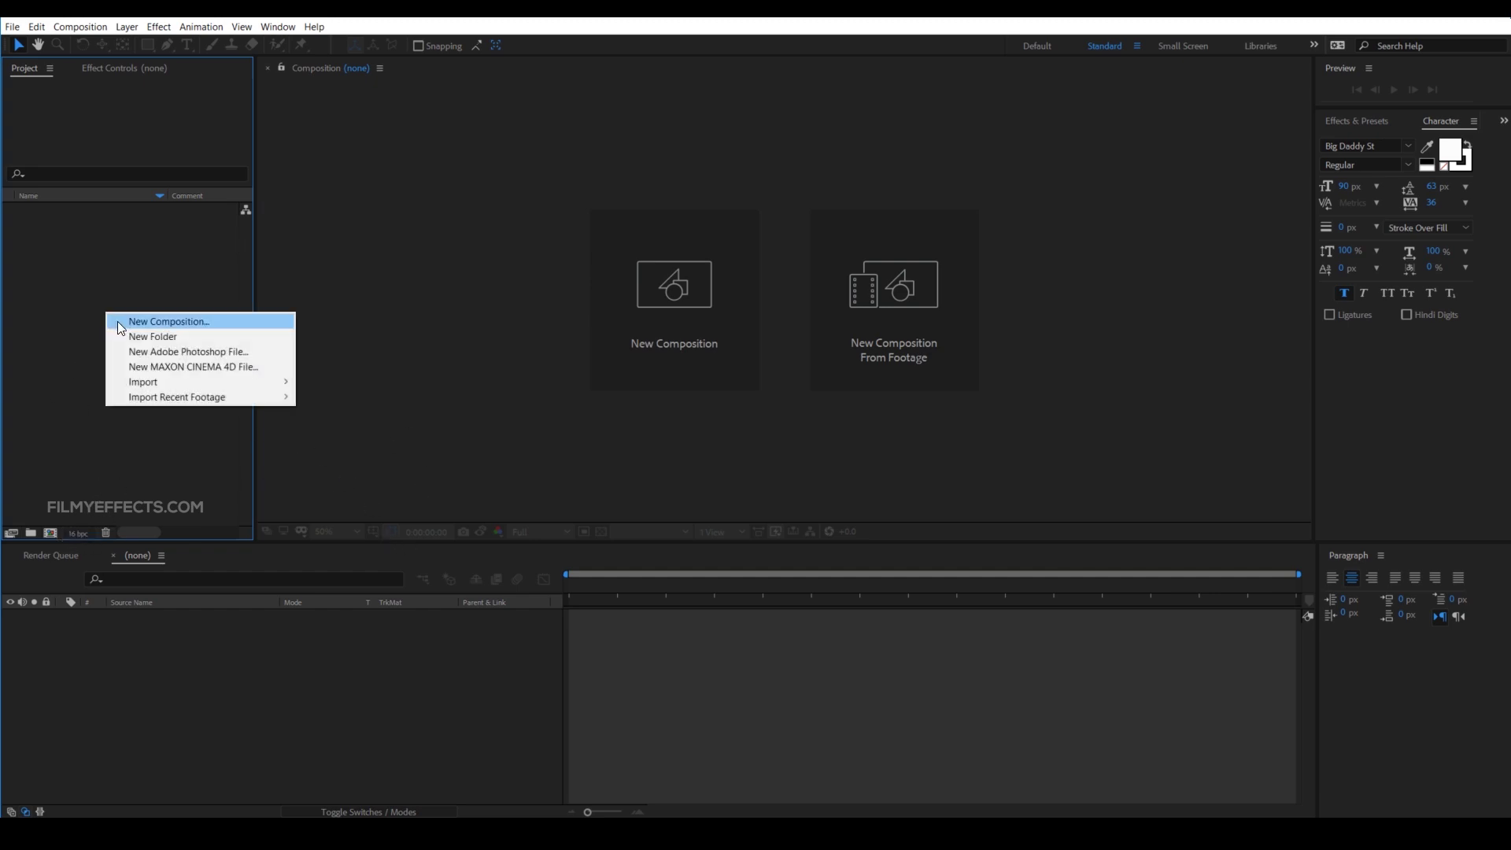
click(116, 321)
text(Element 3D)
click(702, 87)
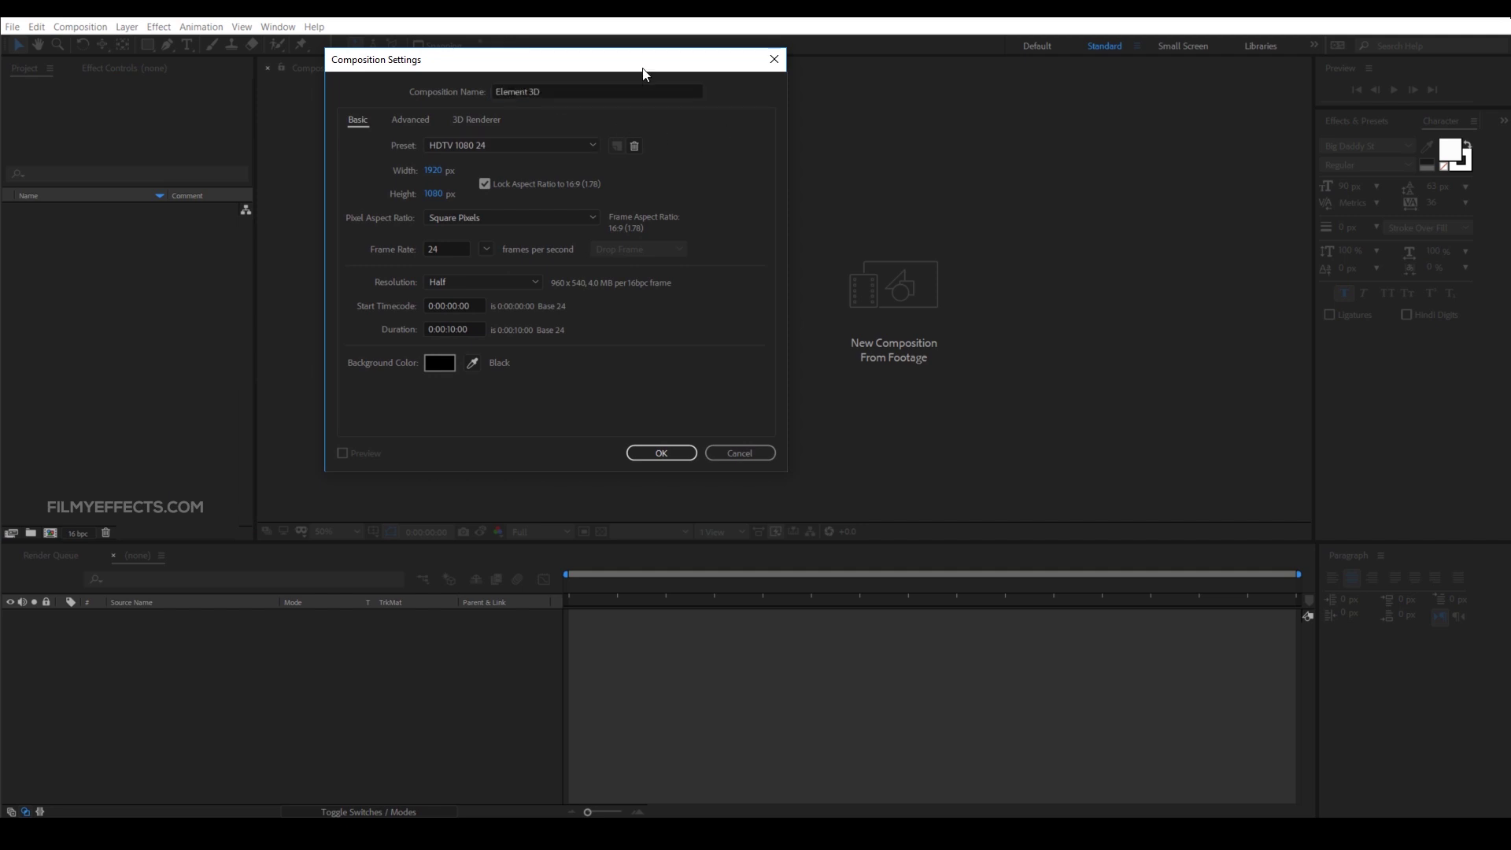
click(504, 148)
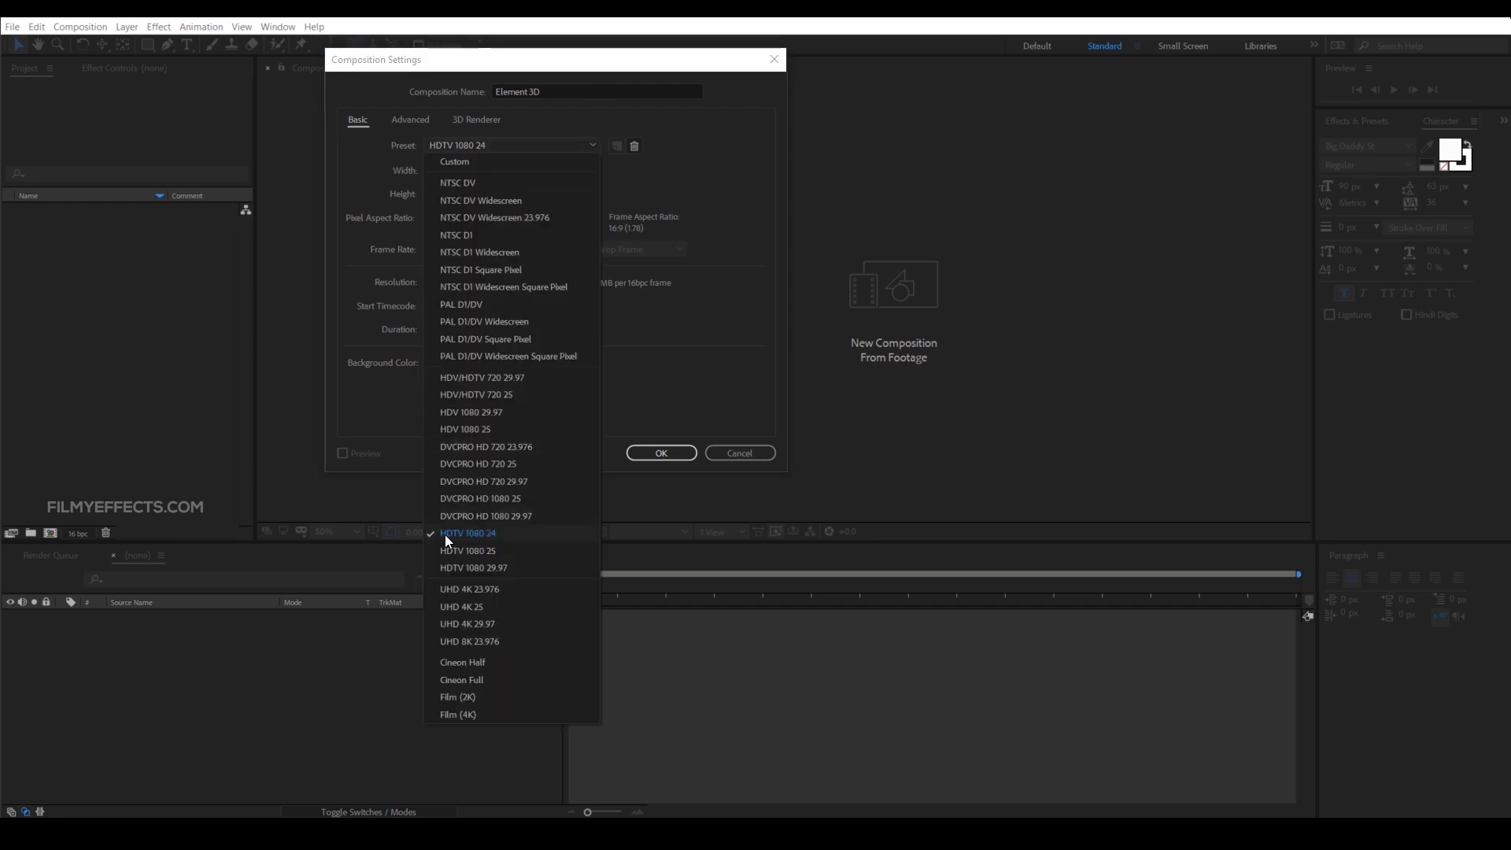
click(489, 145)
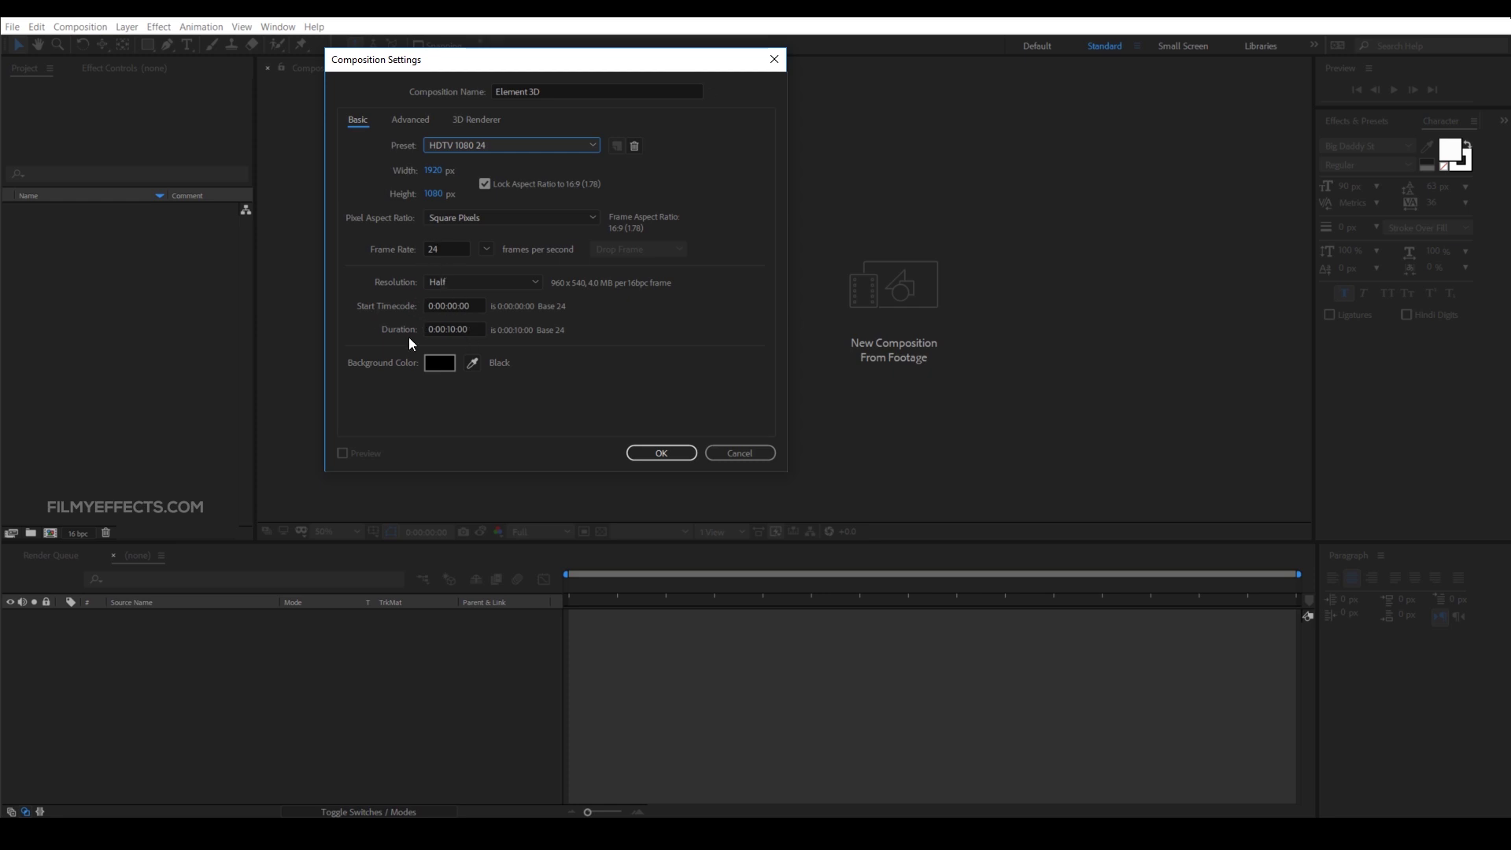
click(450, 329)
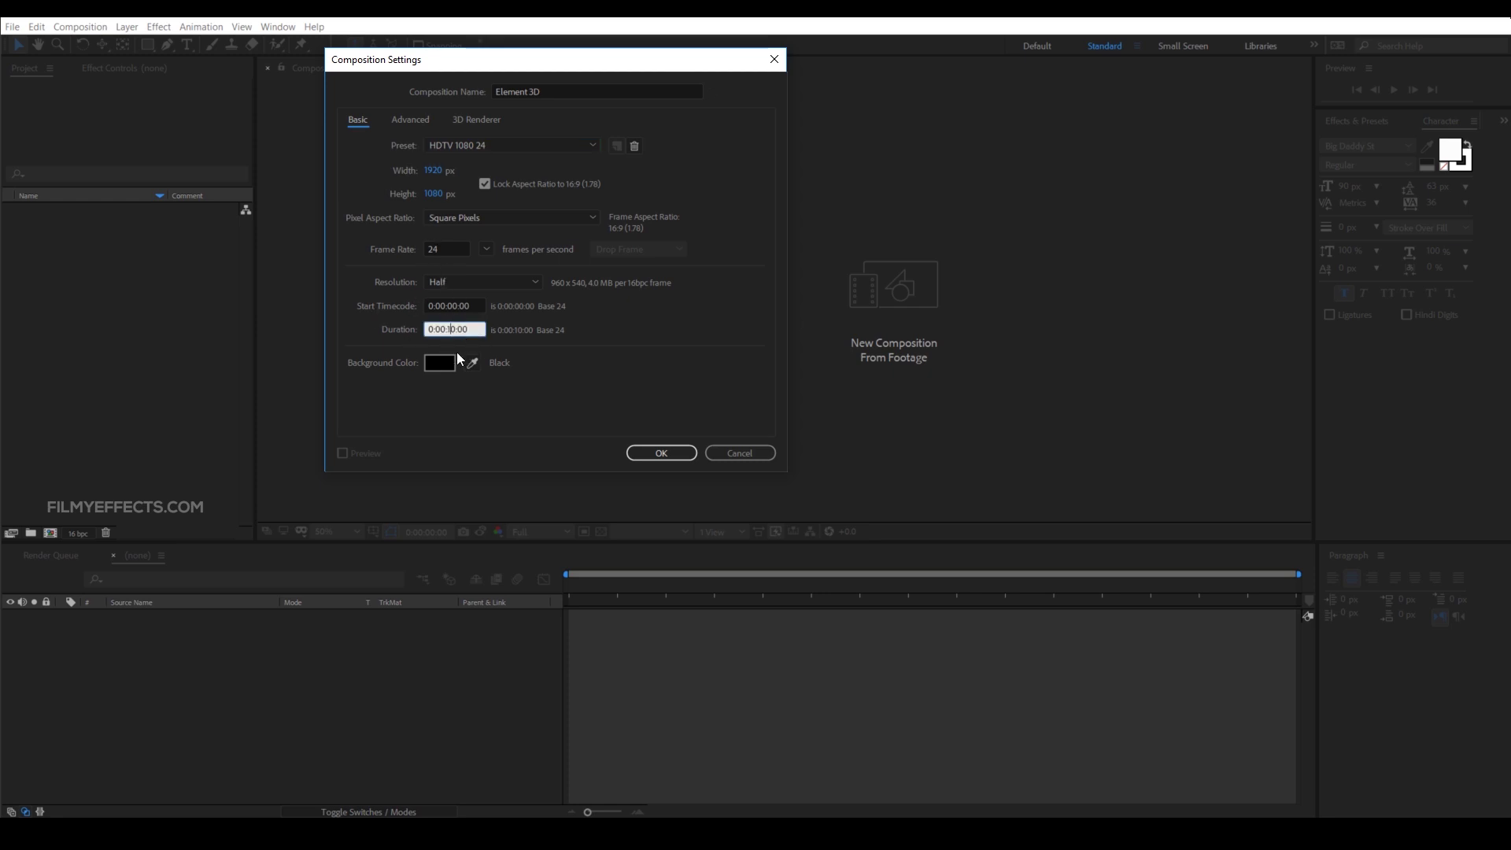
click(446, 363)
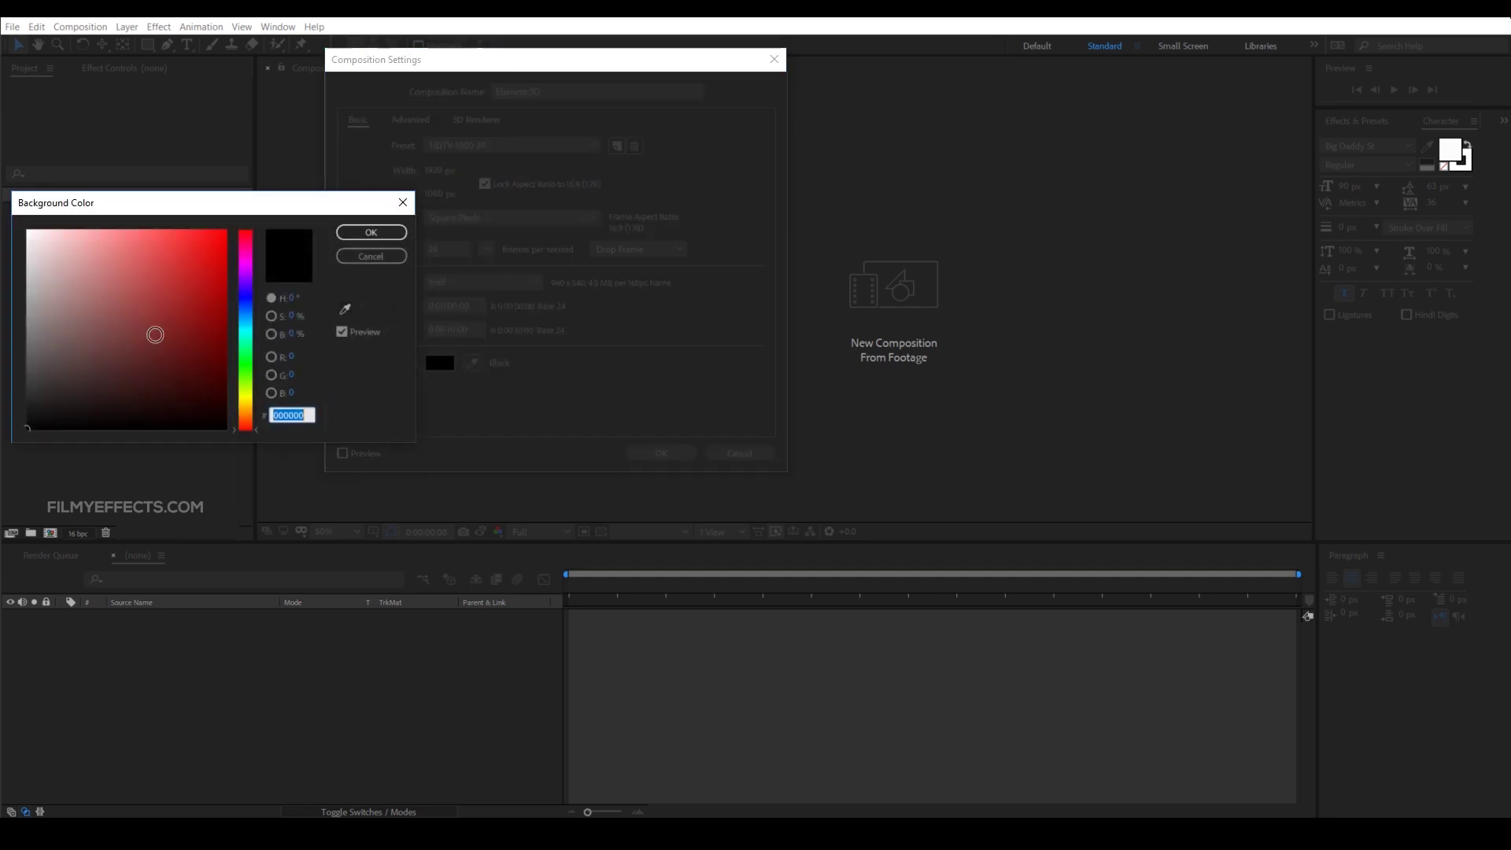
click(356, 258)
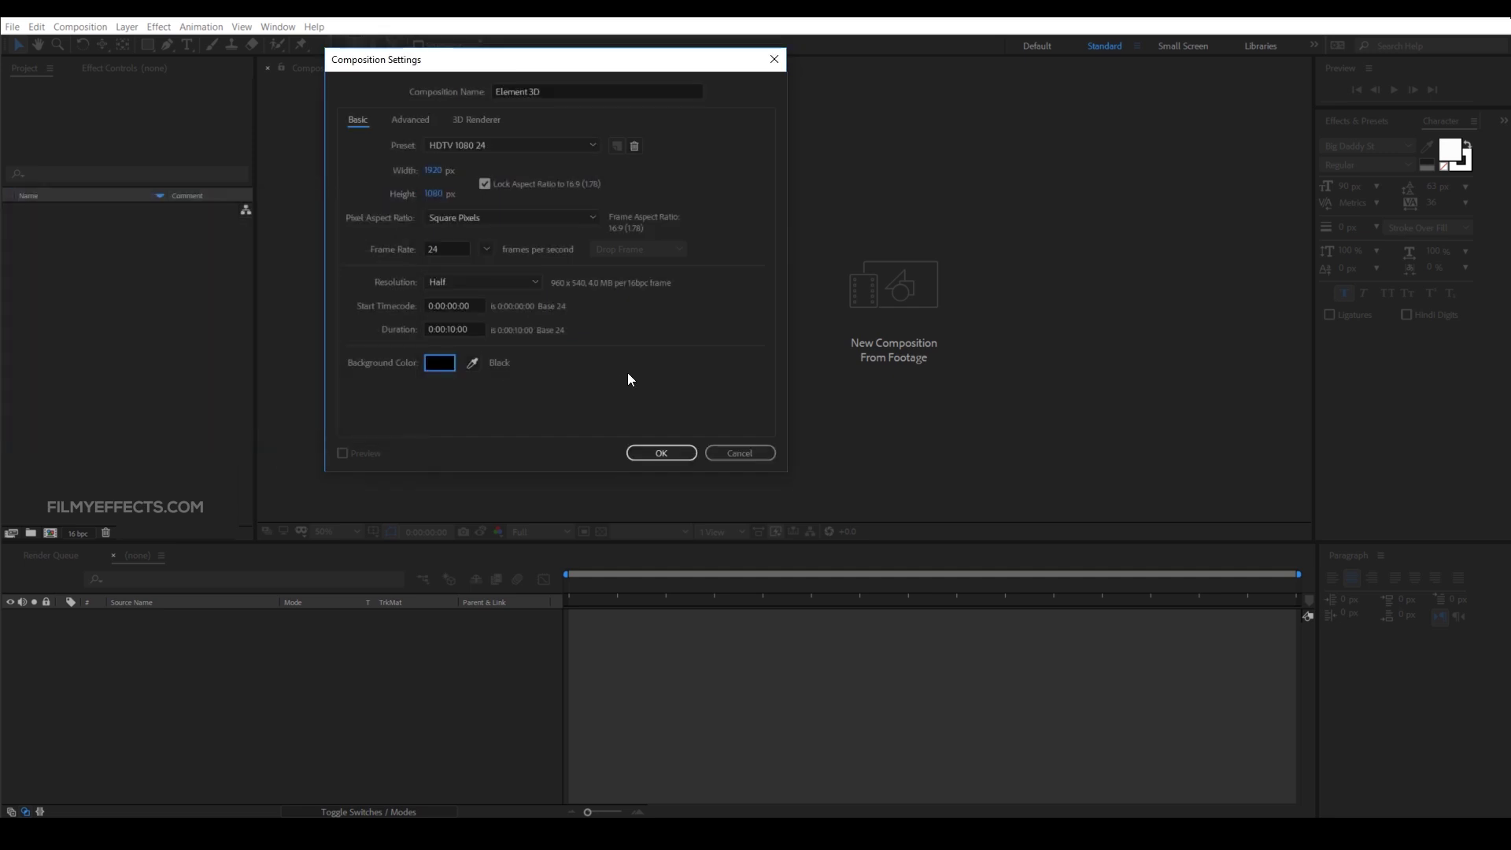
click(647, 455)
drag(580, 600, 456, 598)
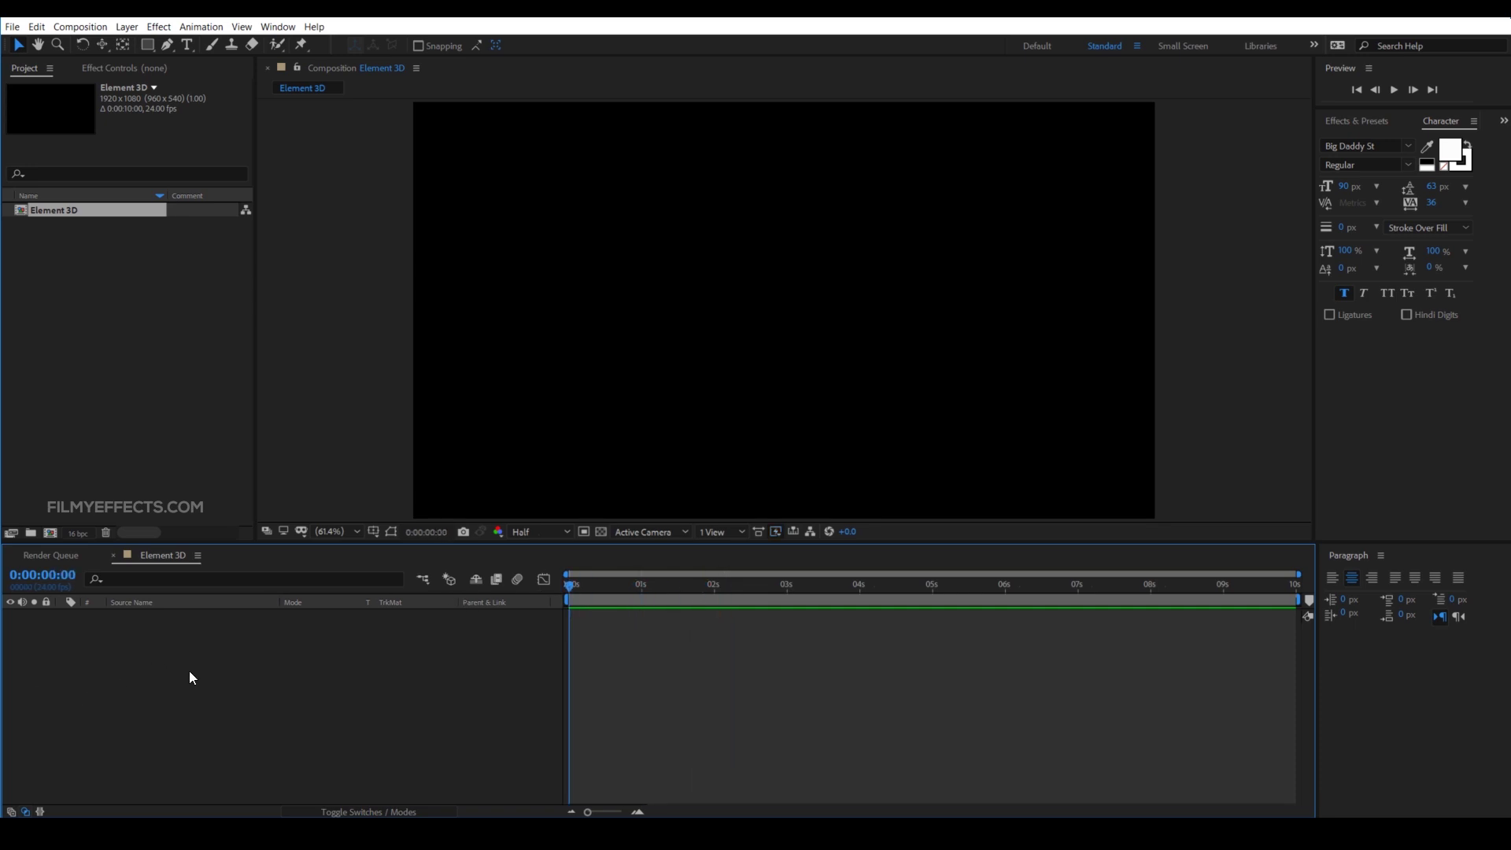
Add a text layer reading "Element 3D" to the composition
right_click(120, 706)
mouse_move(252, 559)
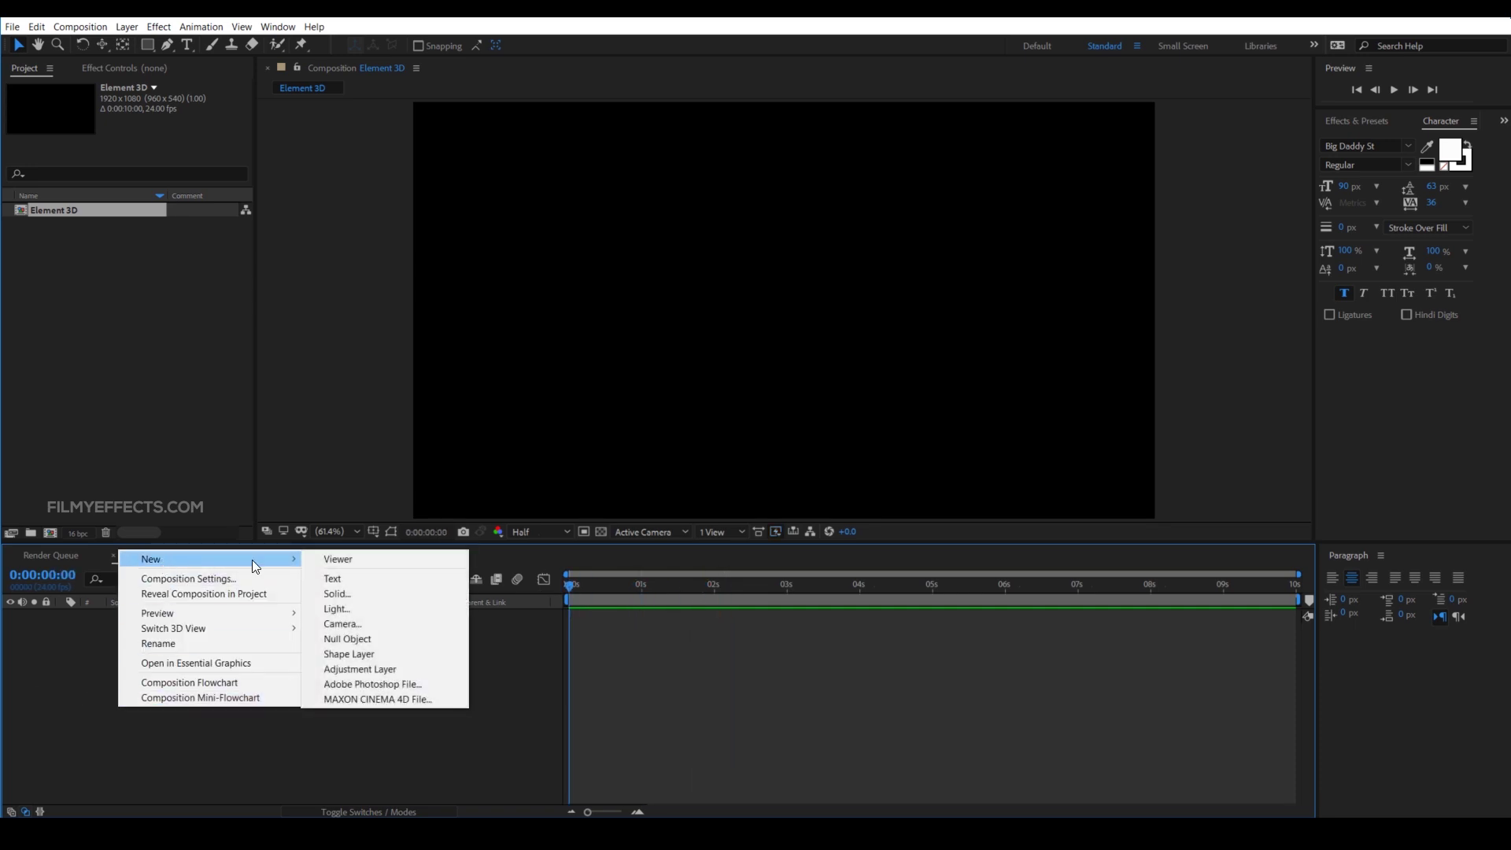
click(349, 583)
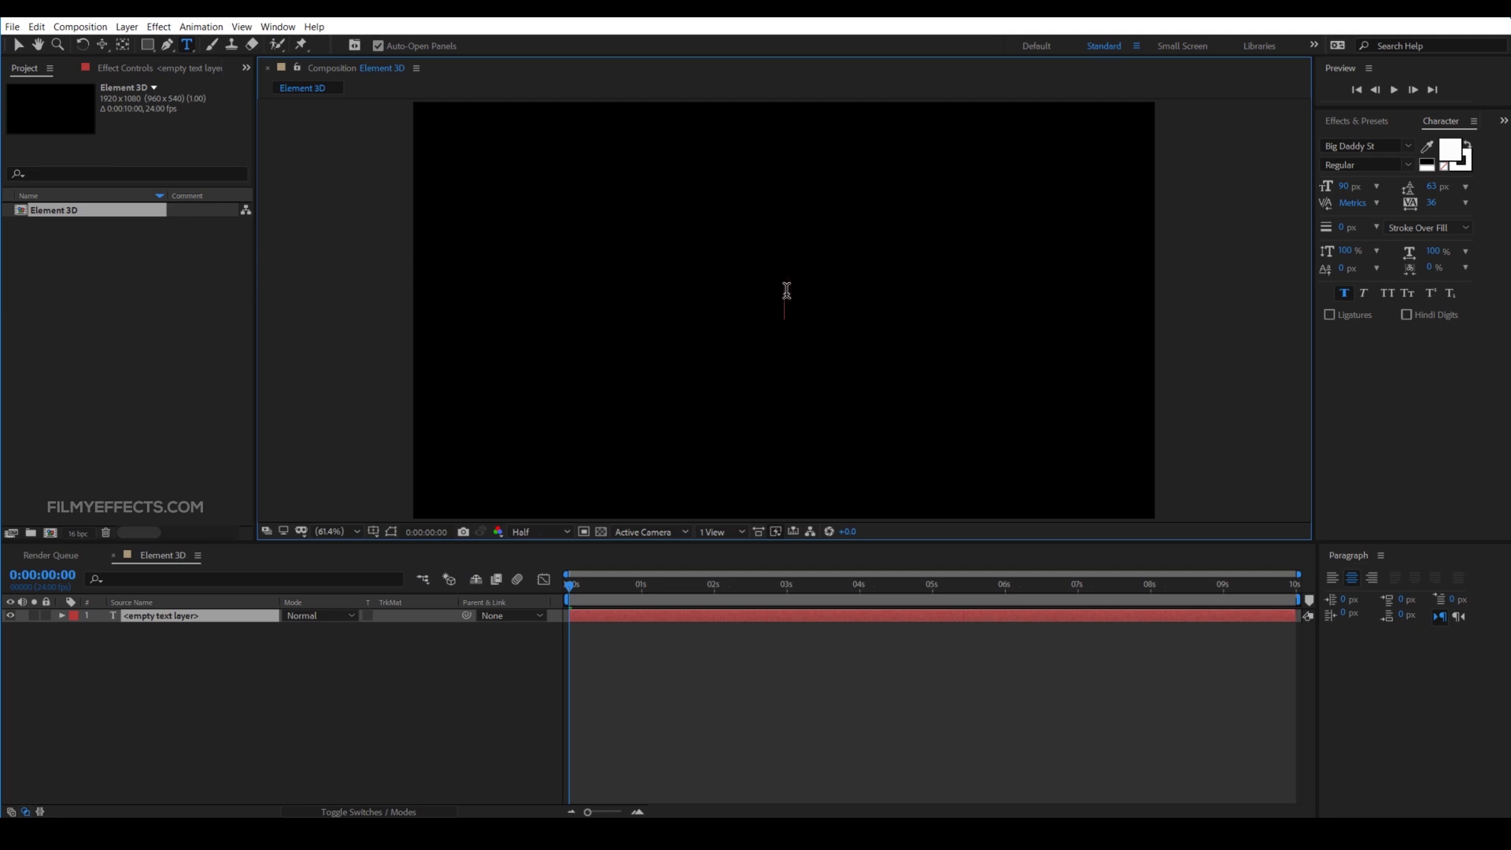
text(Element 3D)
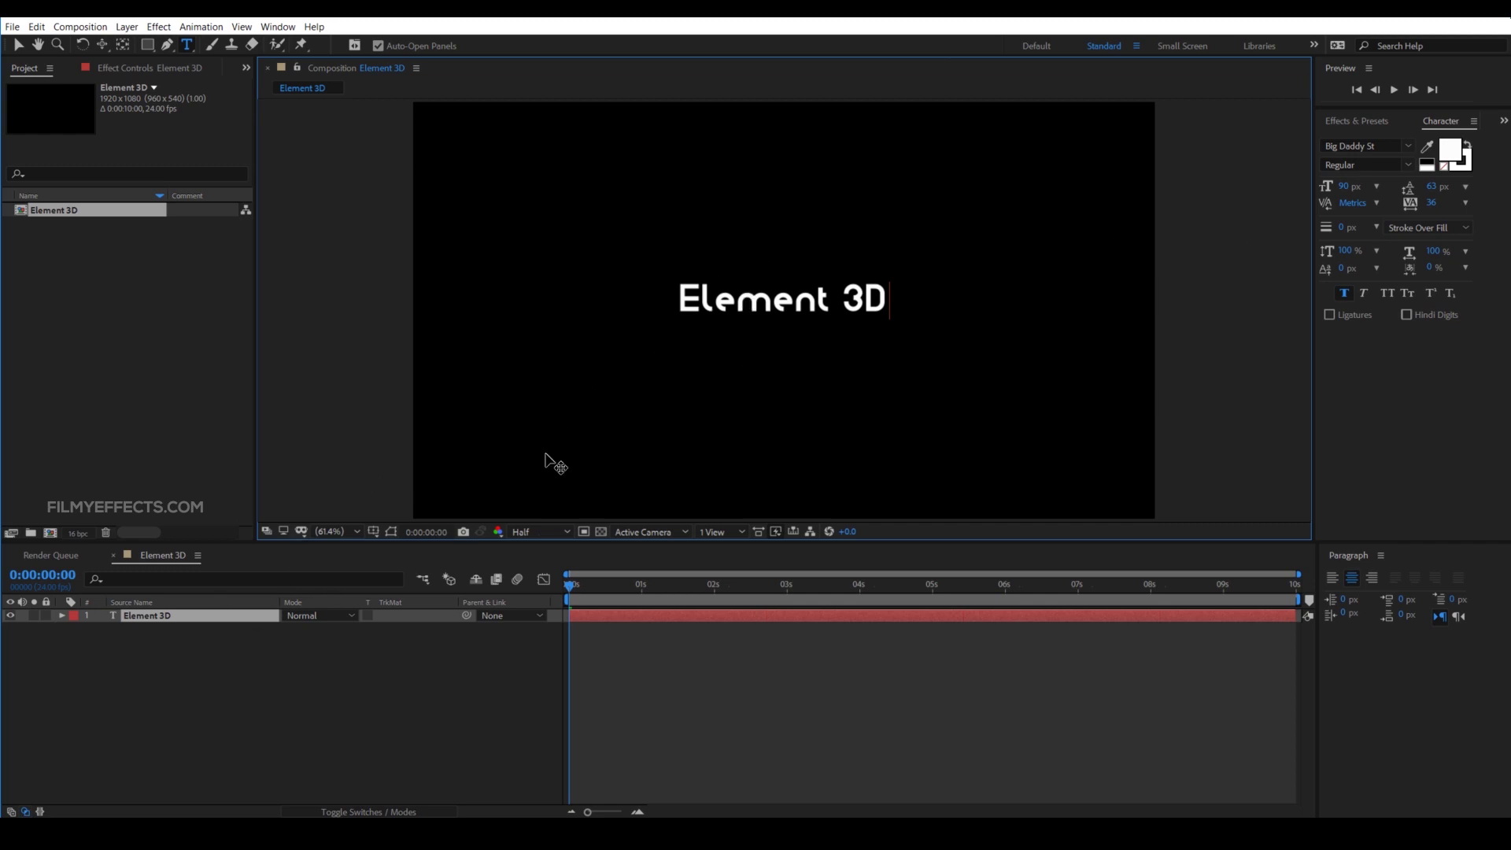
double_click(147, 617)
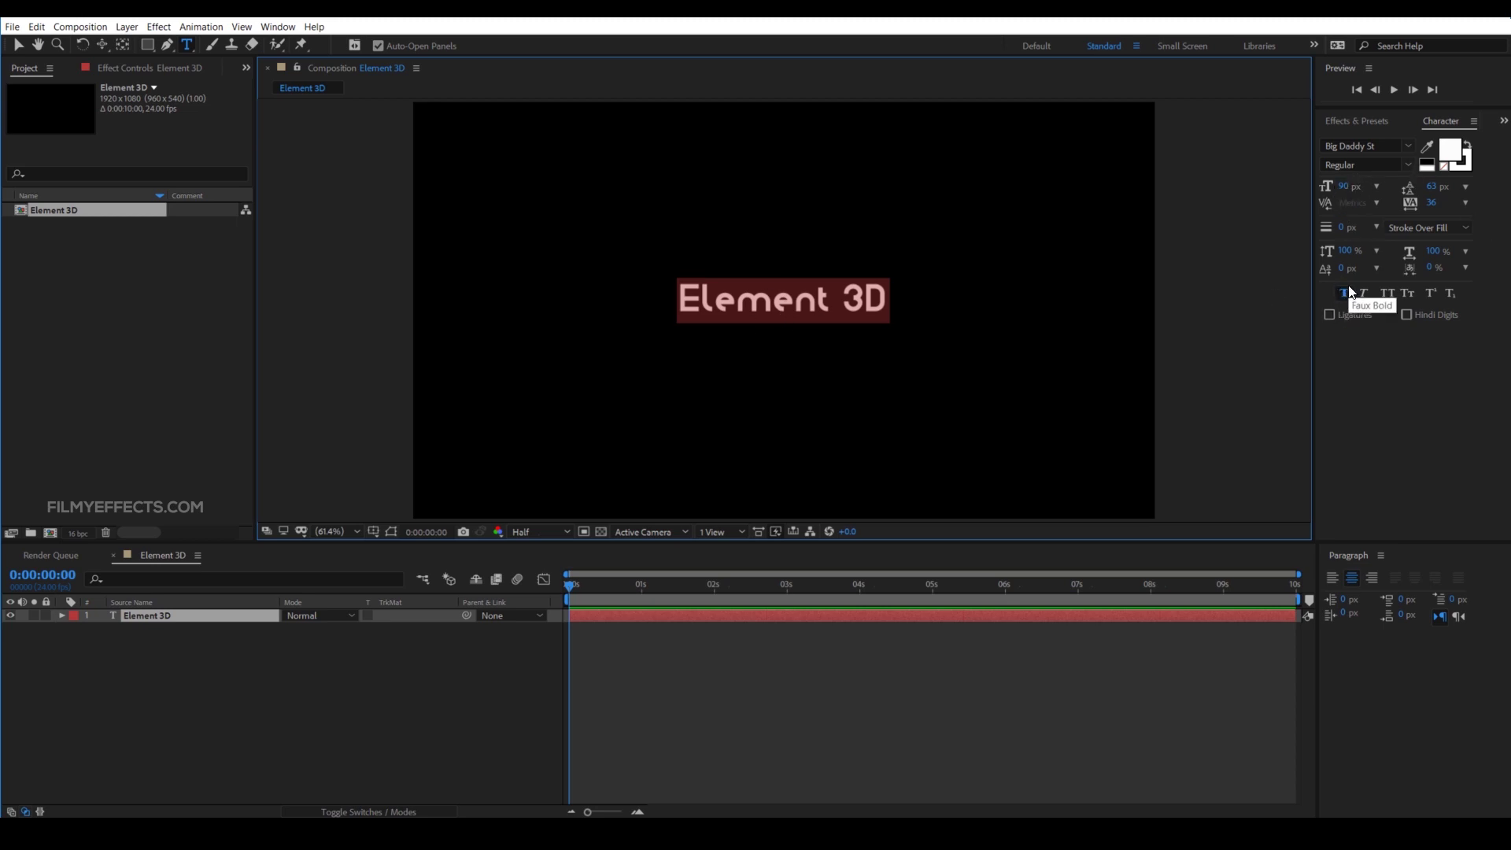
click(54, 687)
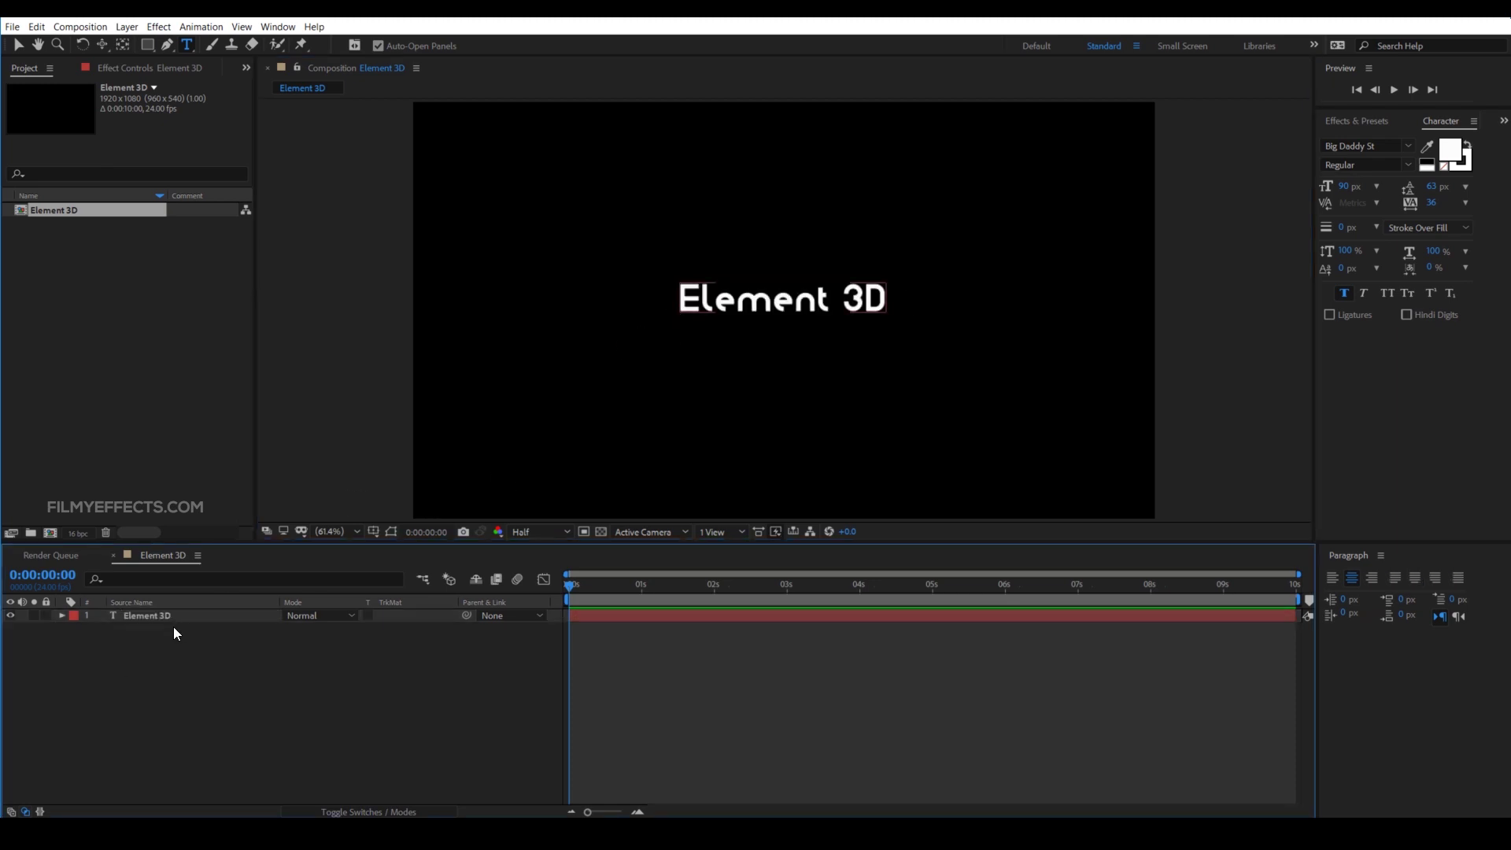
Create a white composition-size solid named E3D above the text layer
right_click(167, 653)
mouse_move(189, 663)
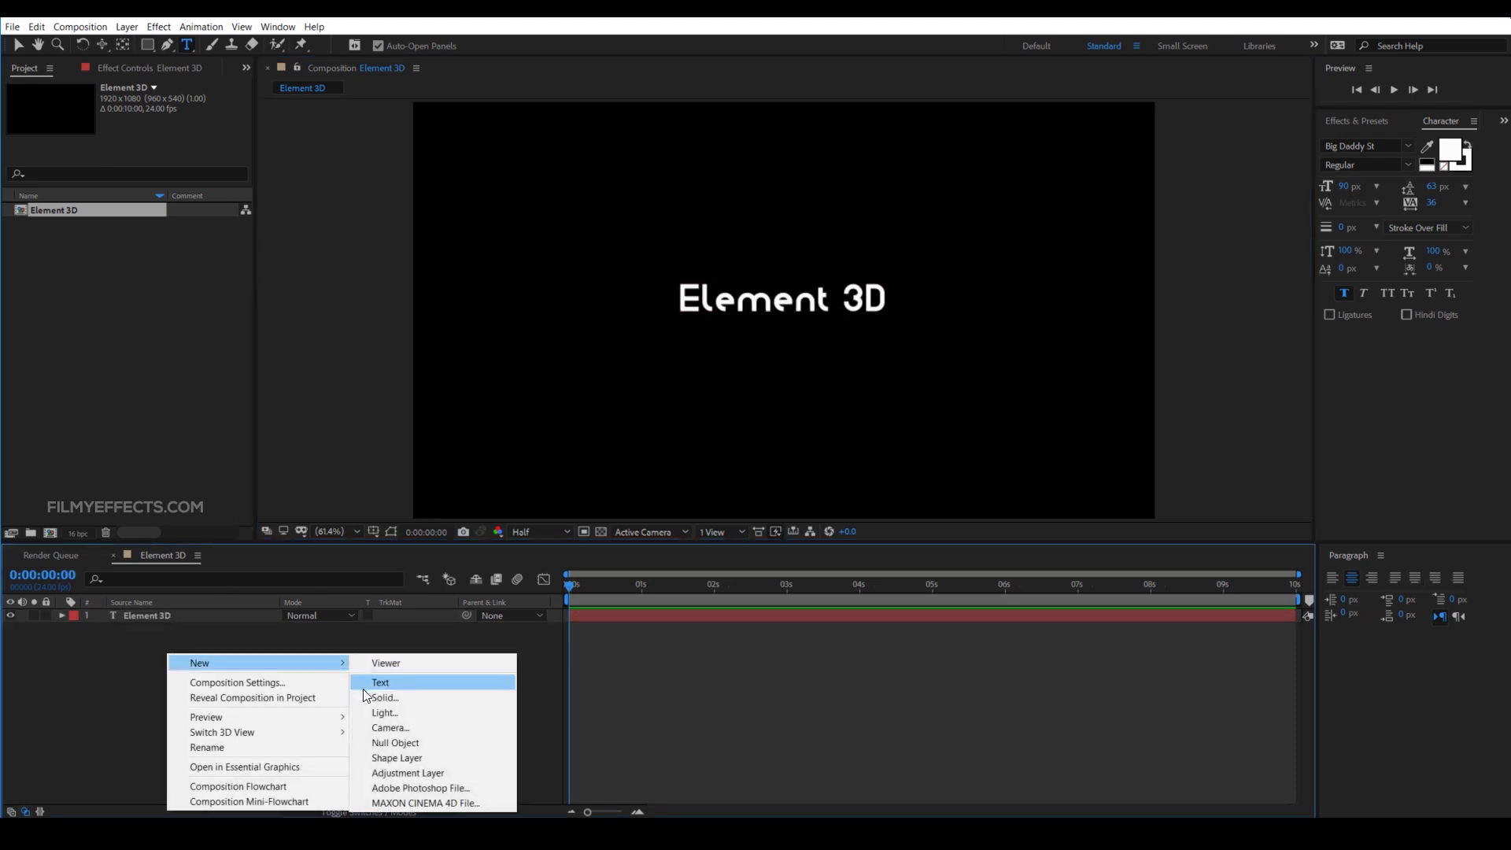
click(368, 697)
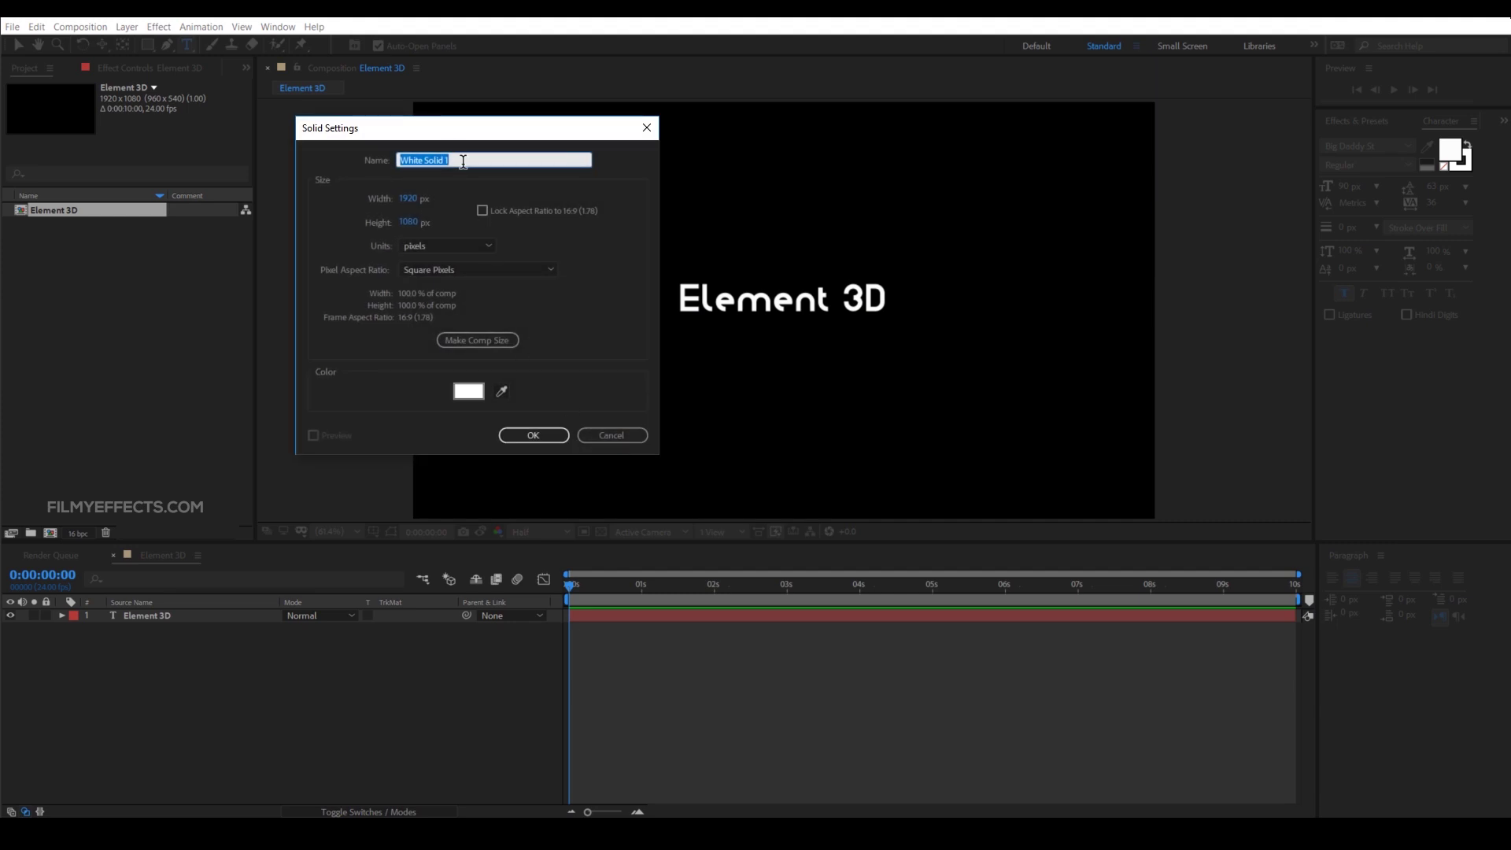
text(E3D)
click(534, 435)
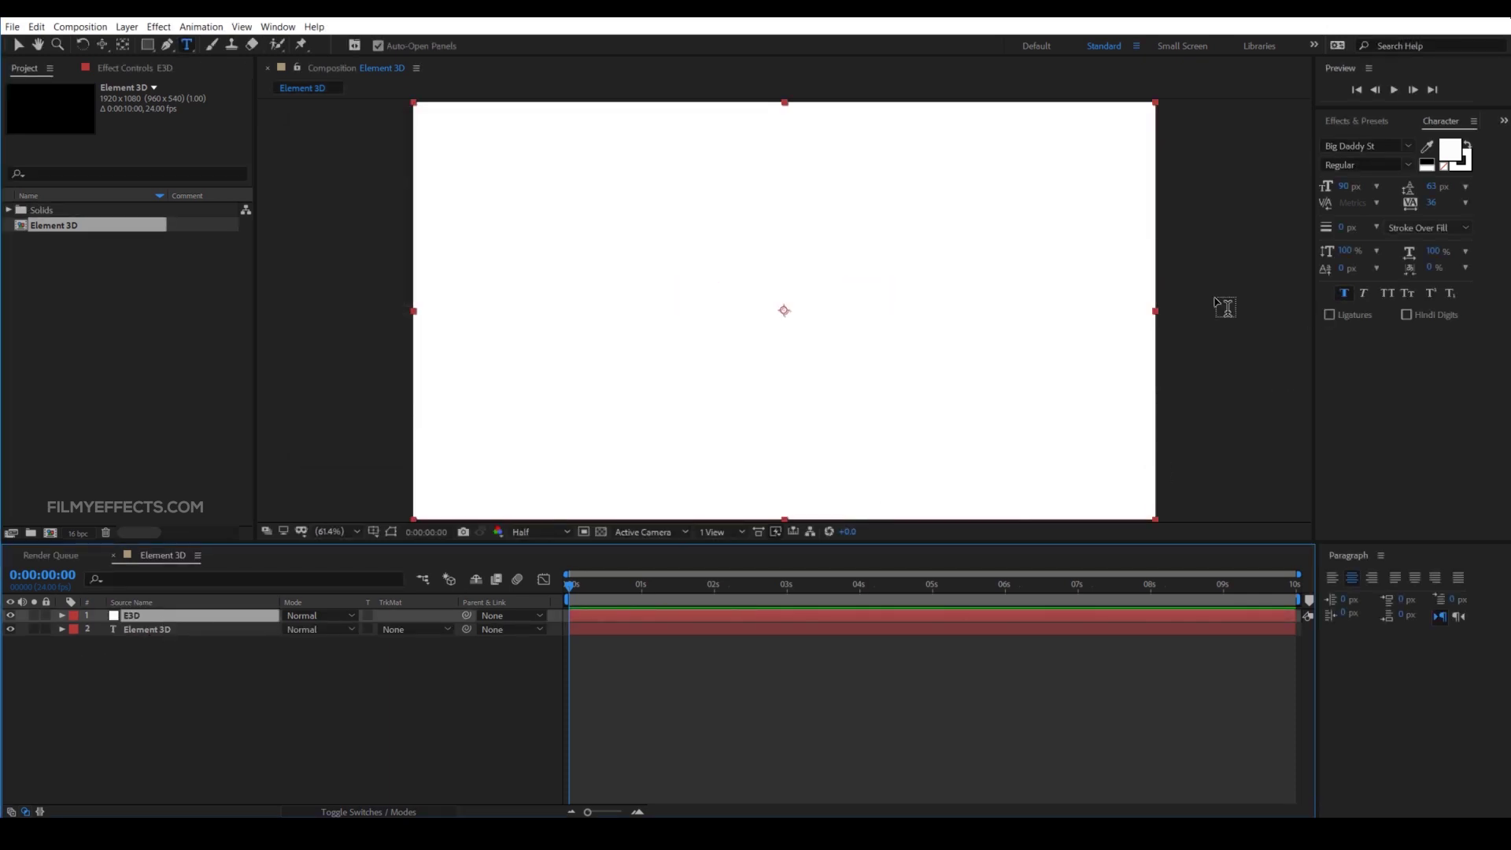
click(148, 678)
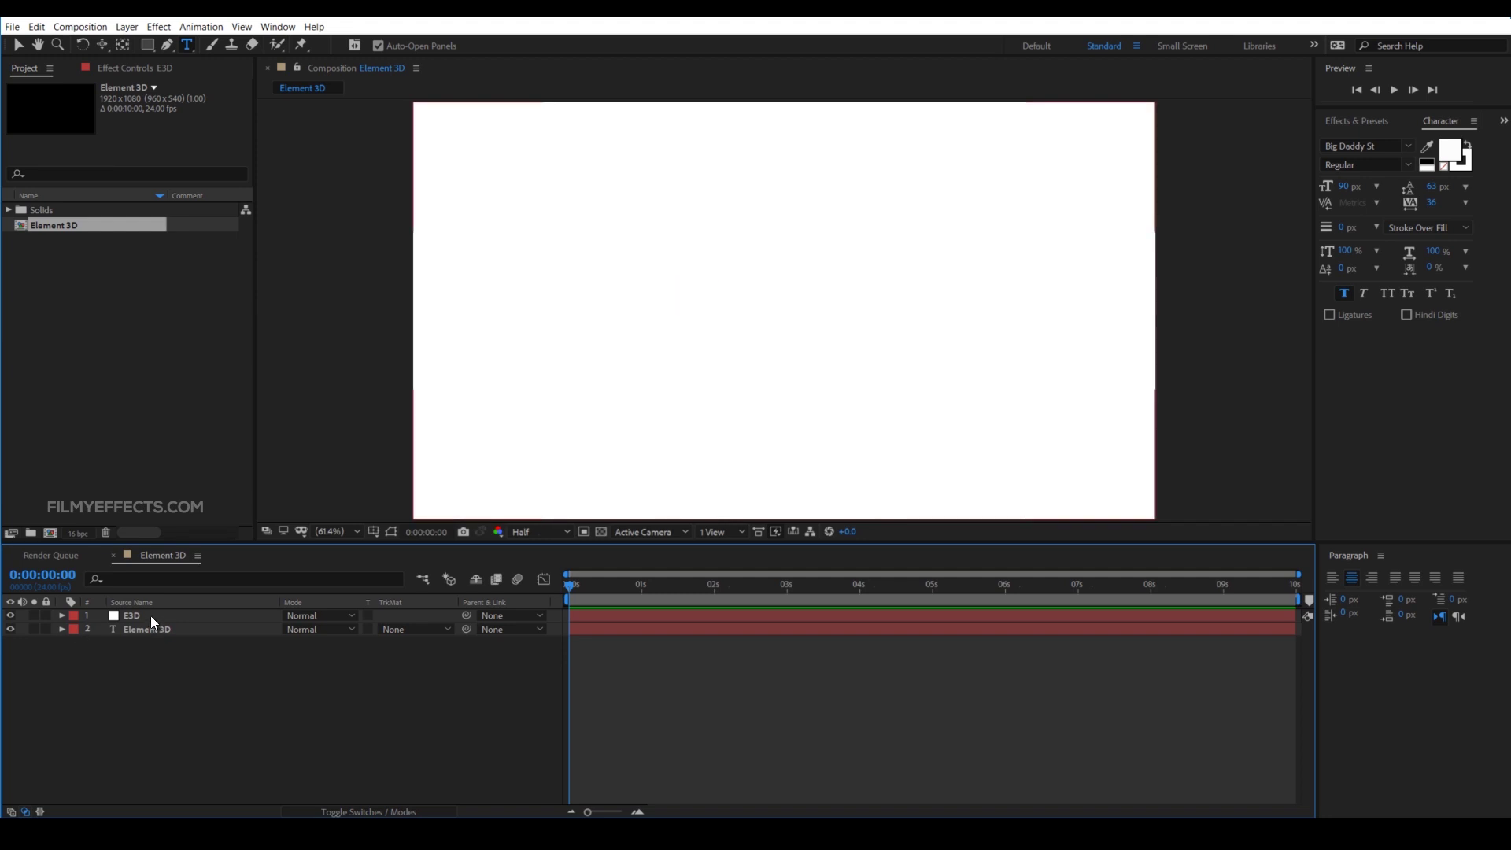
Find the Video Copilot Element effect by searching for "elemen" and apply it to the E3D solid
click(149, 615)
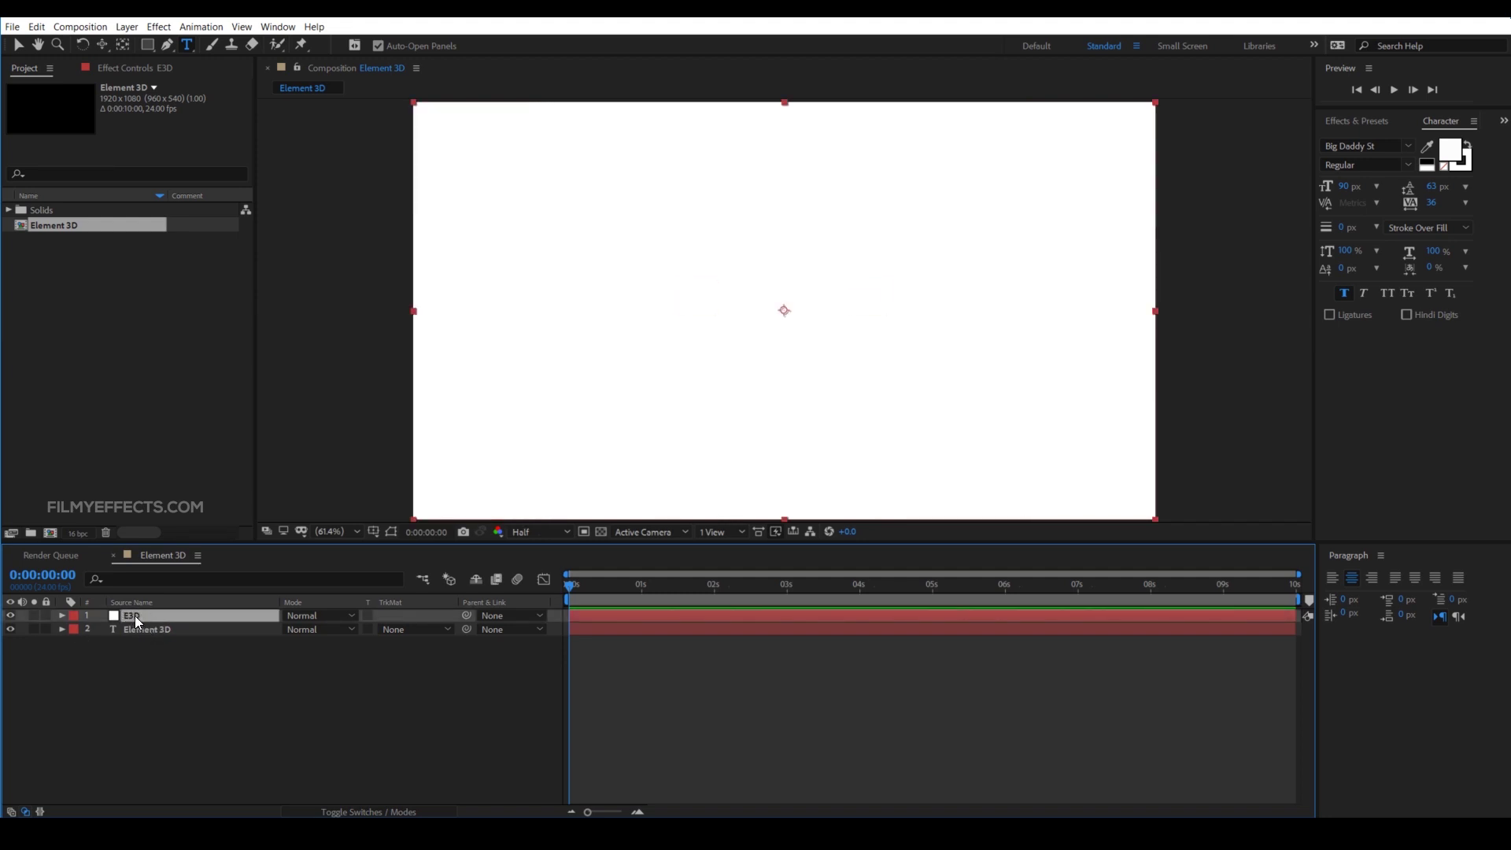
click(1357, 120)
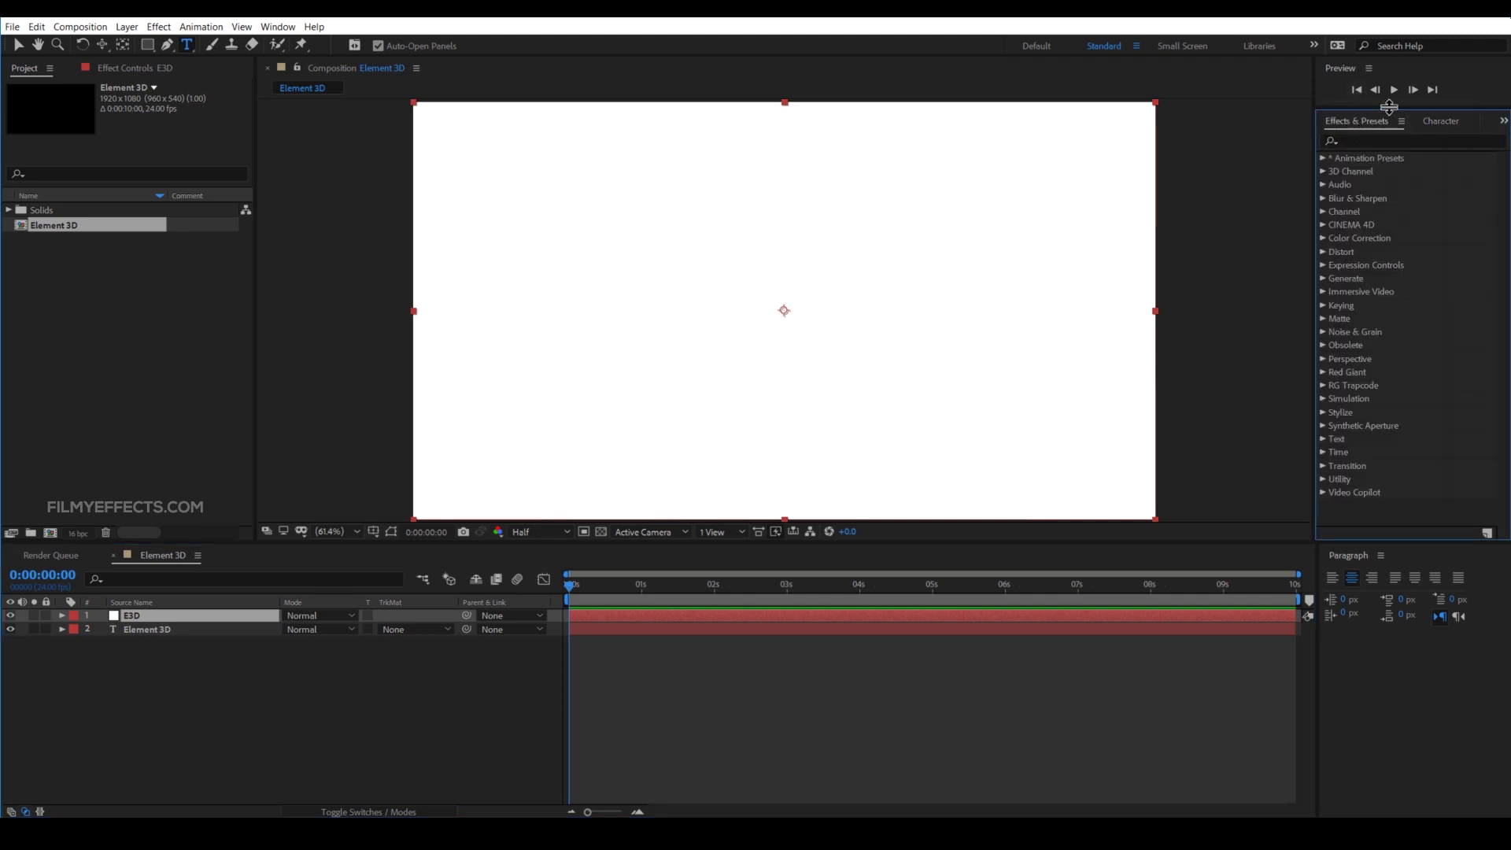
click(277, 27)
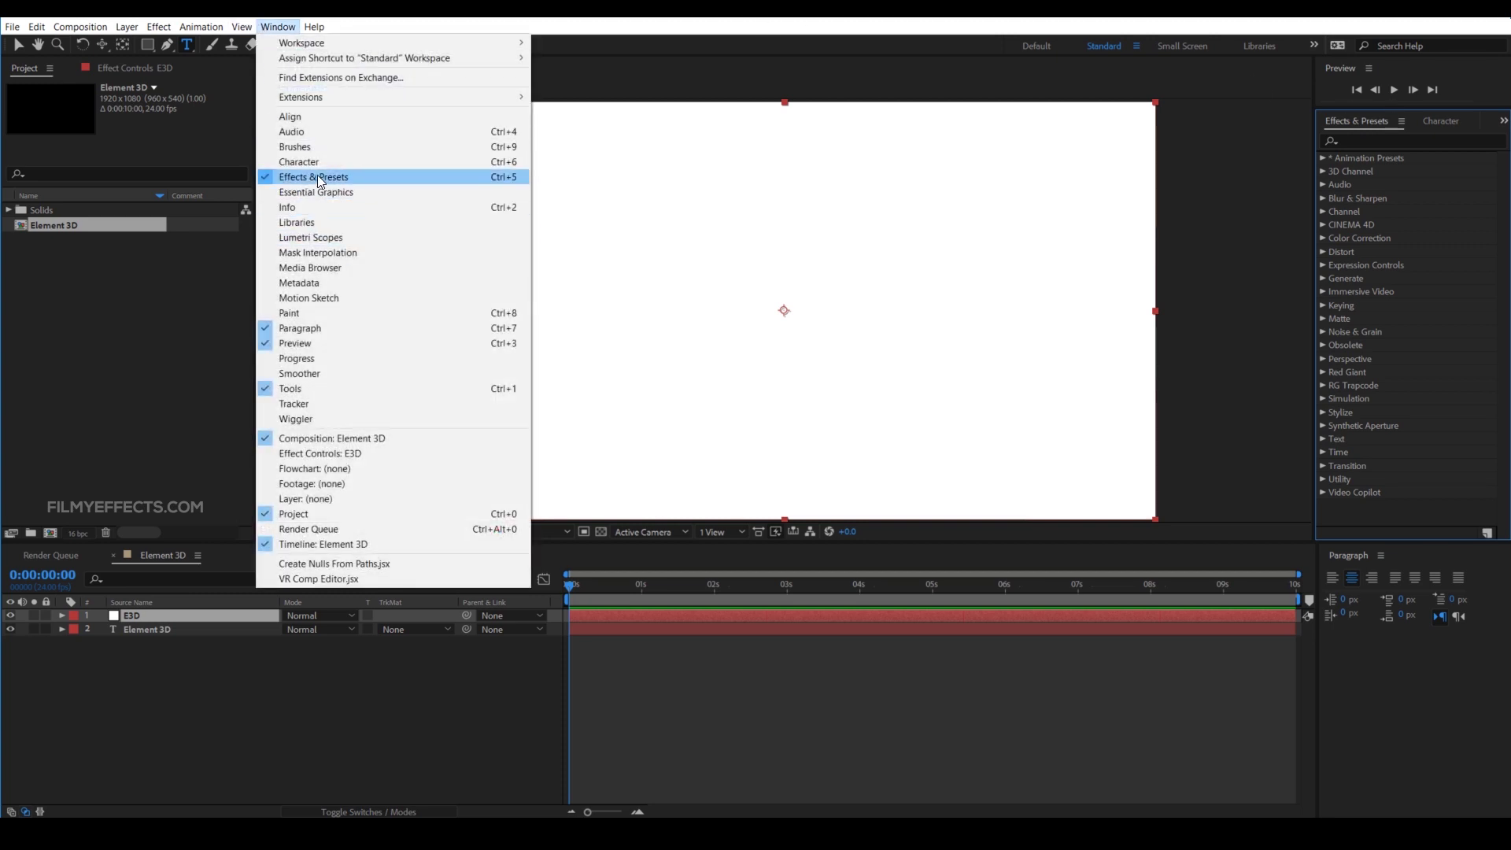
click(1351, 131)
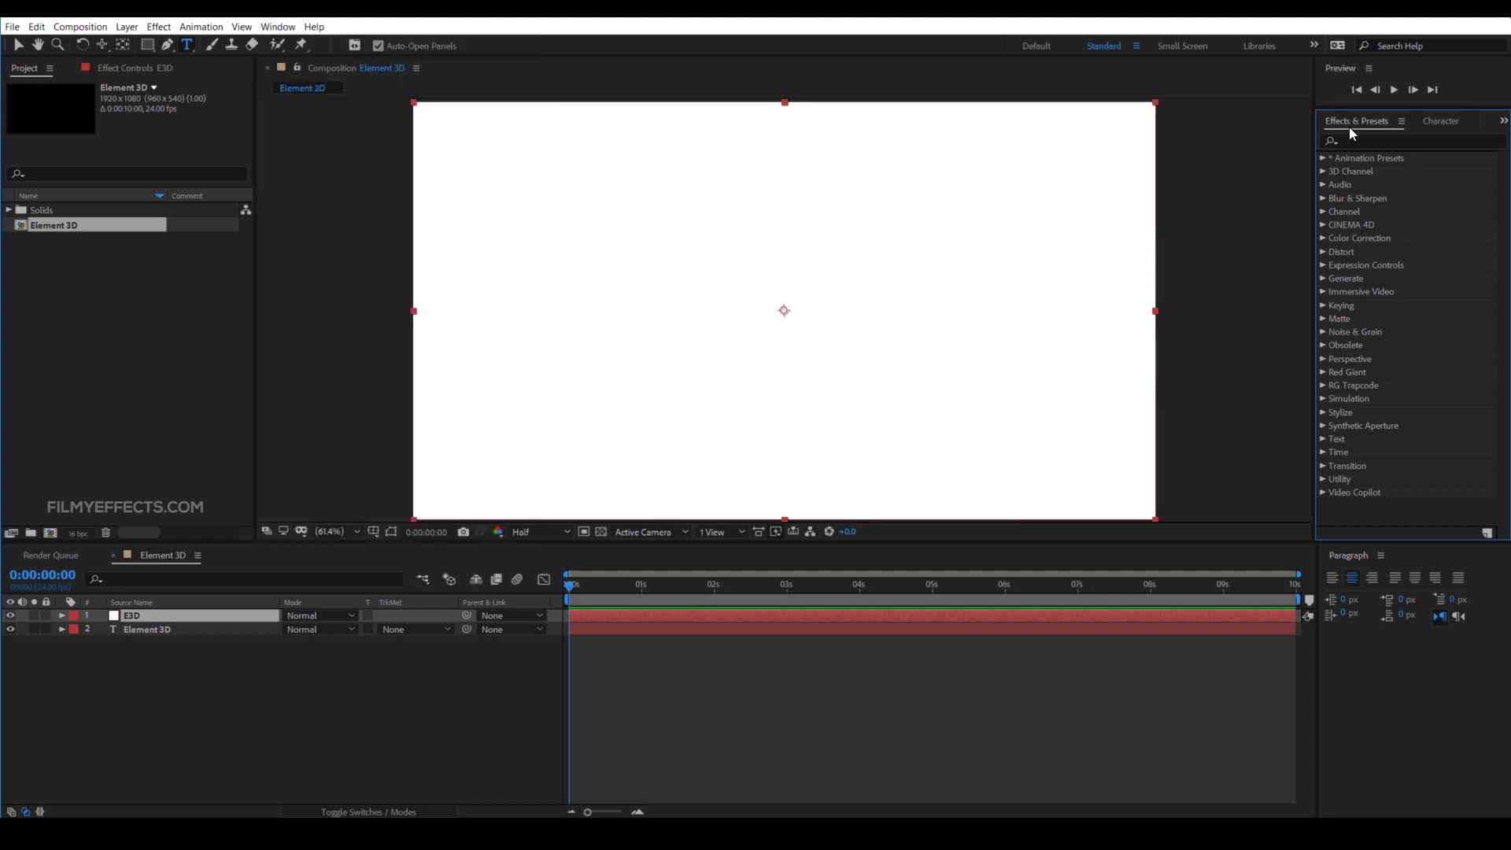
click(1378, 141)
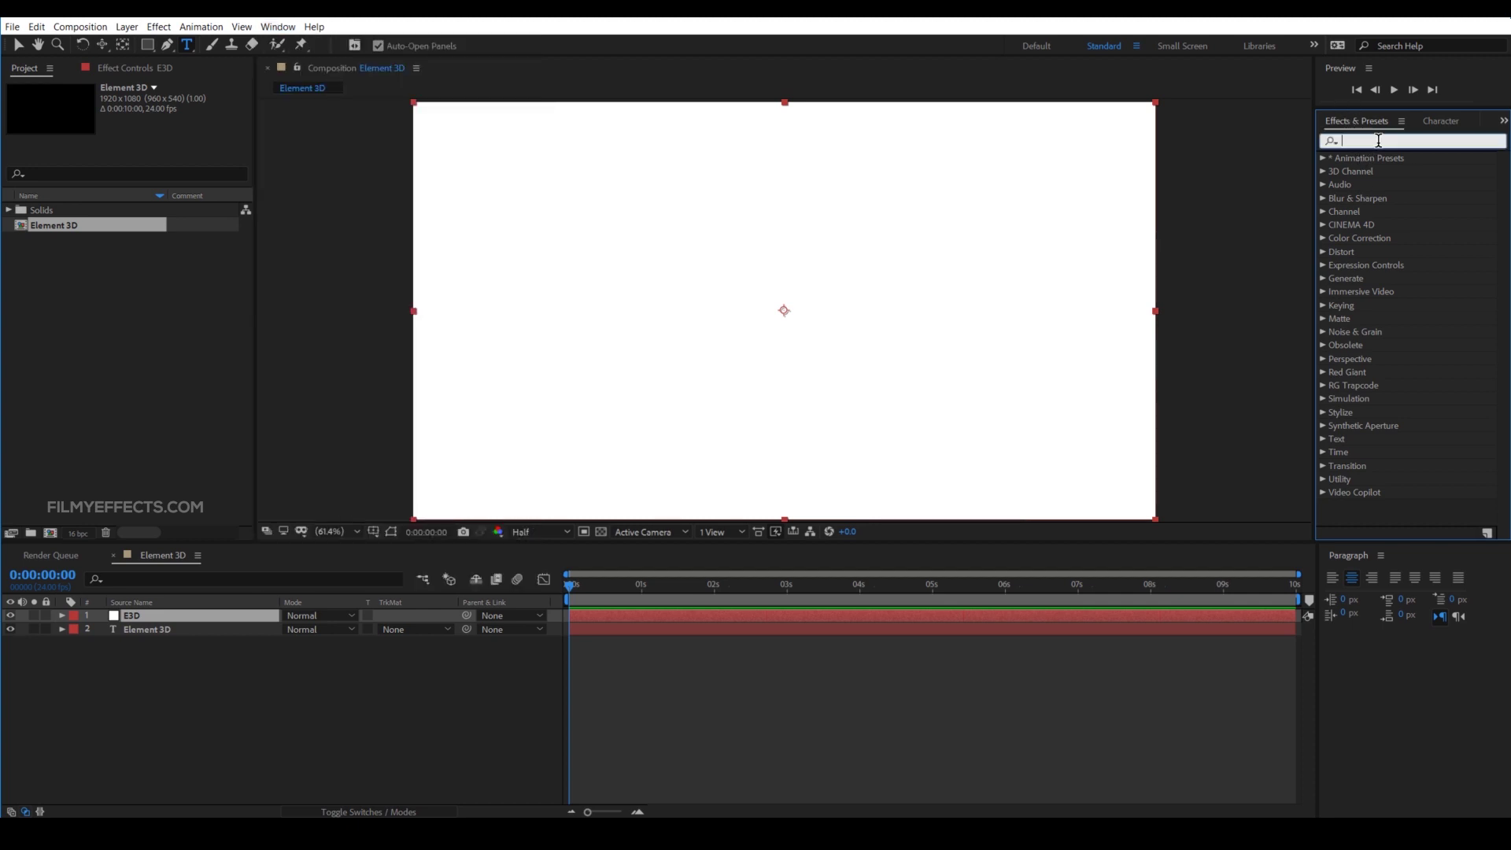
text(elemen)
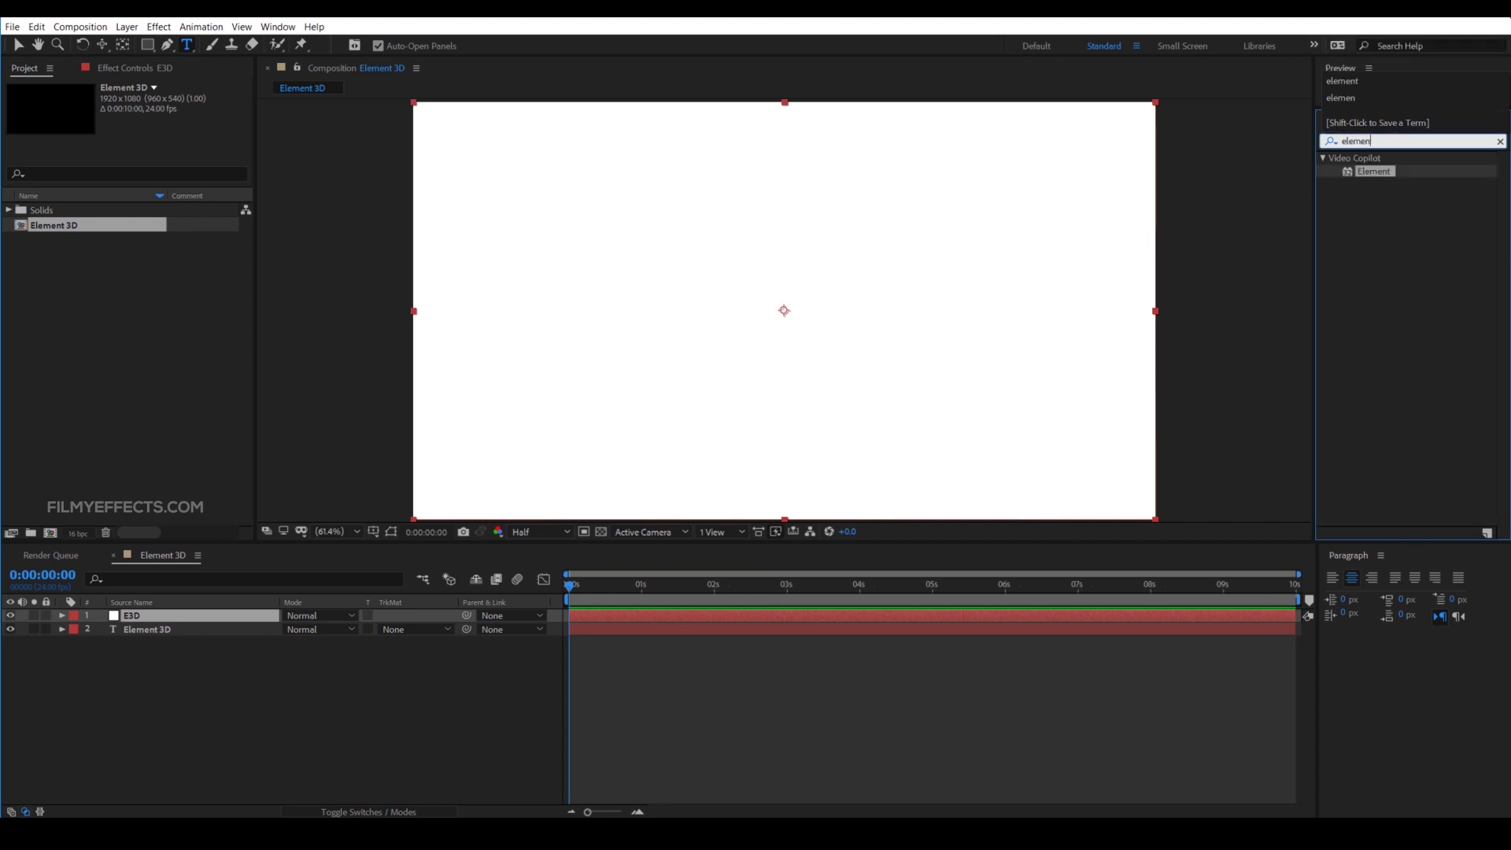
key(Return)
click(1382, 172)
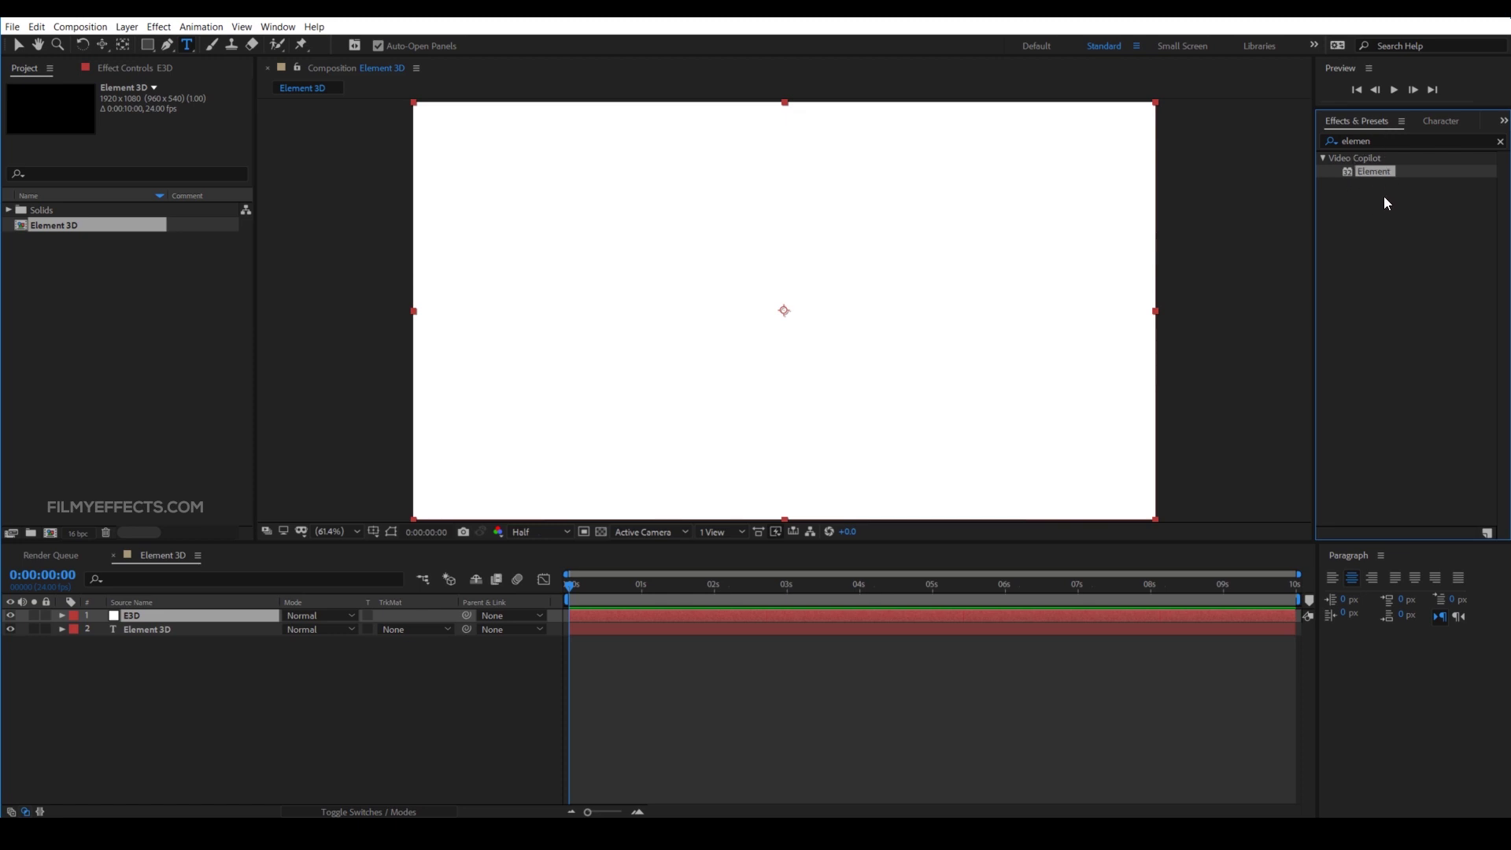
drag(1376, 170, 143, 616)
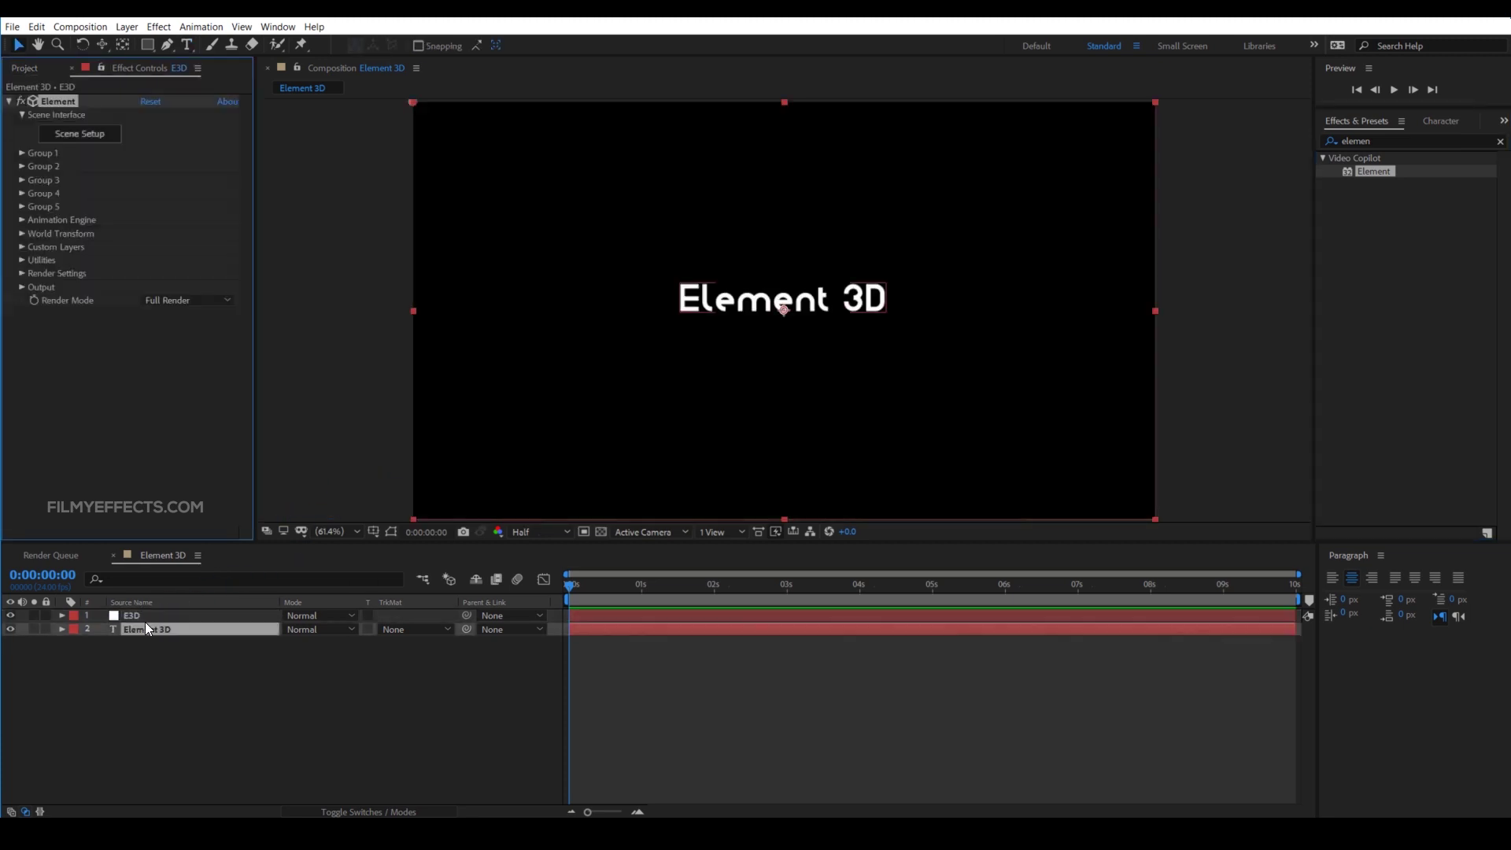
click(144, 621)
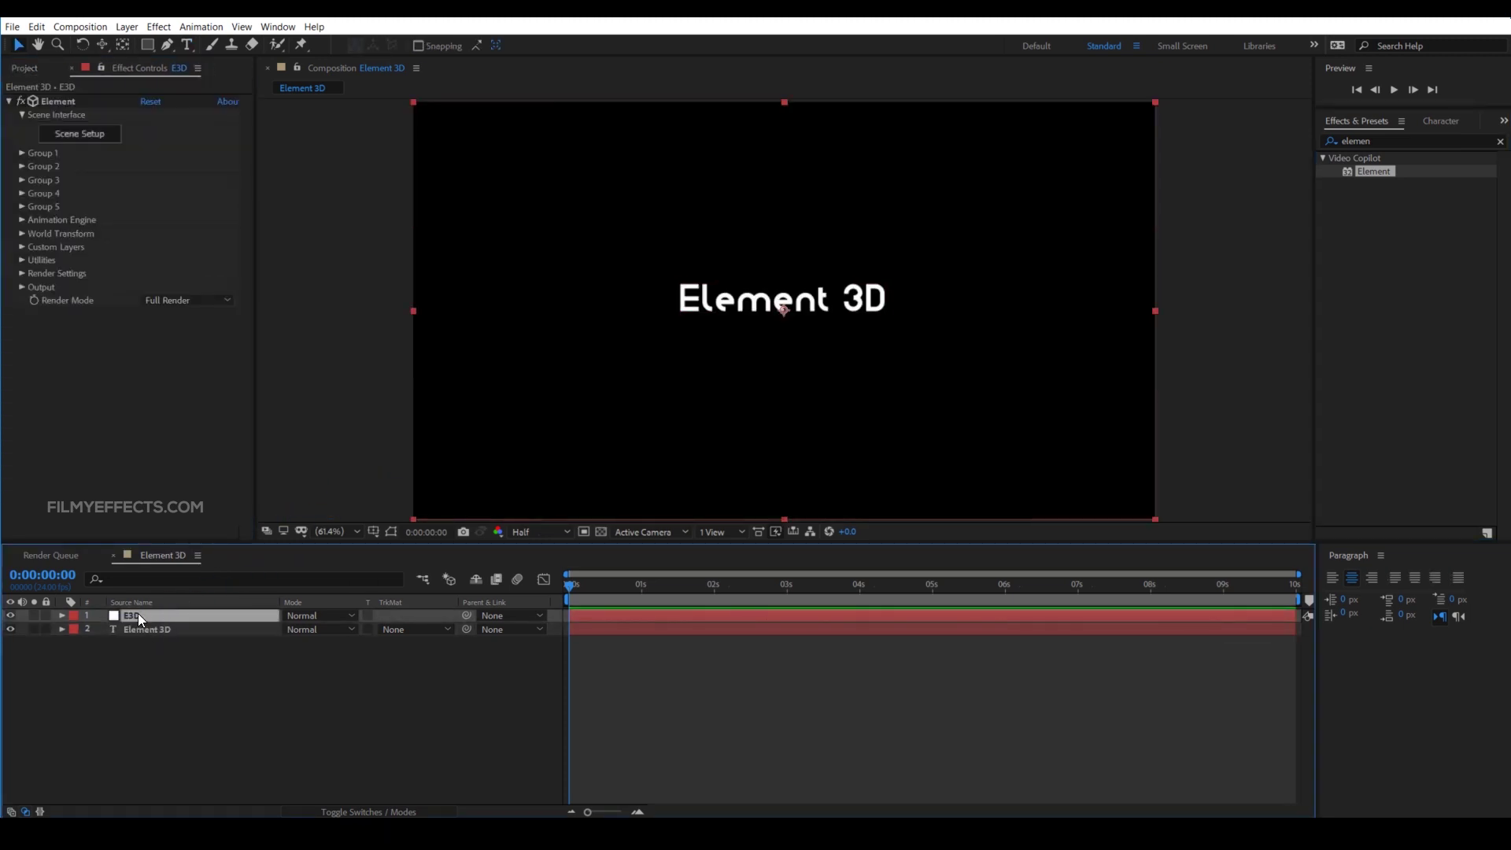
click(29, 69)
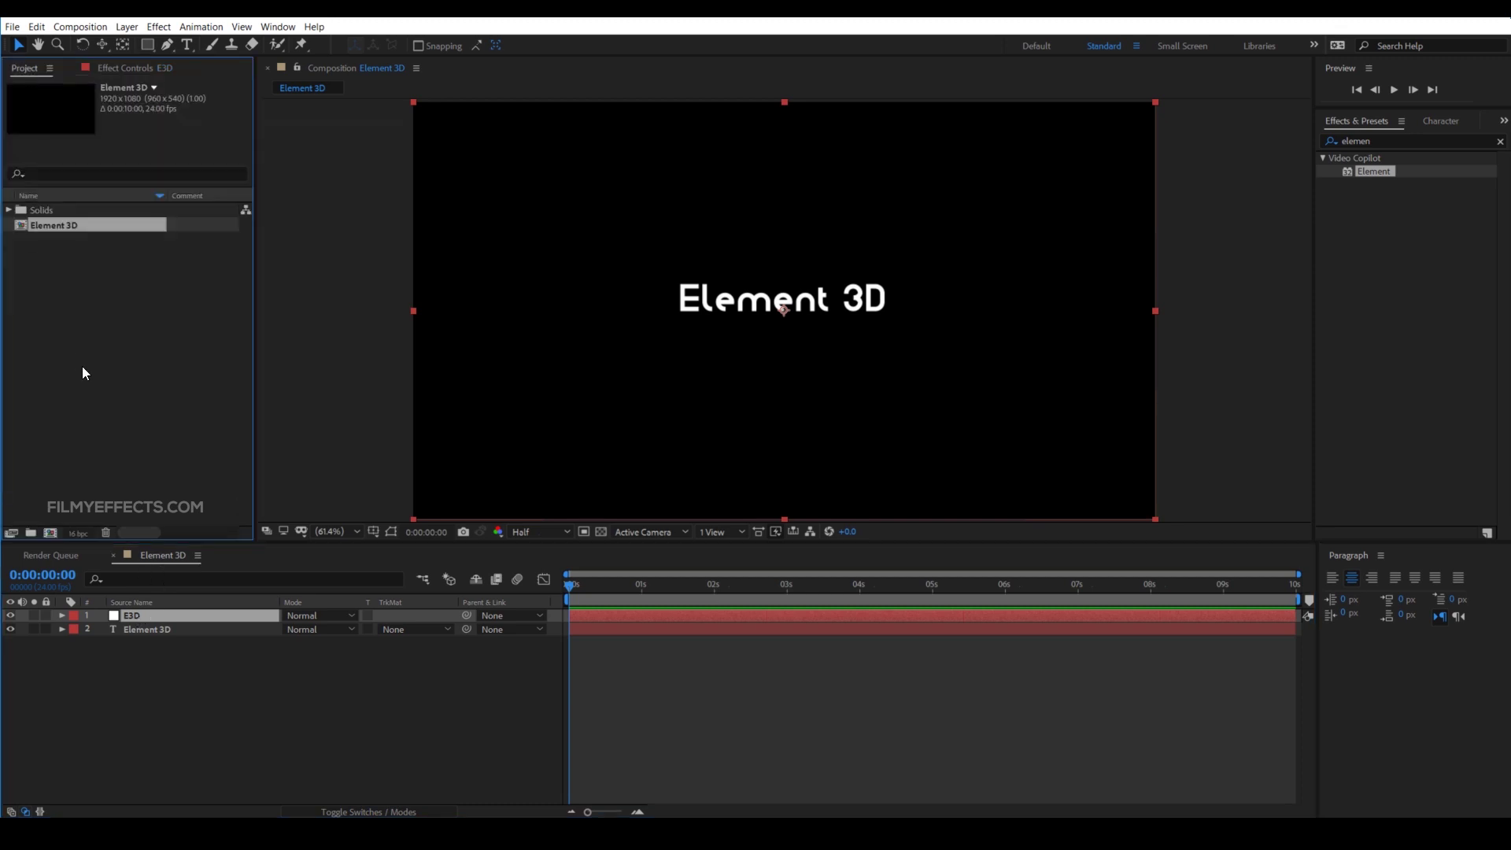
click(120, 70)
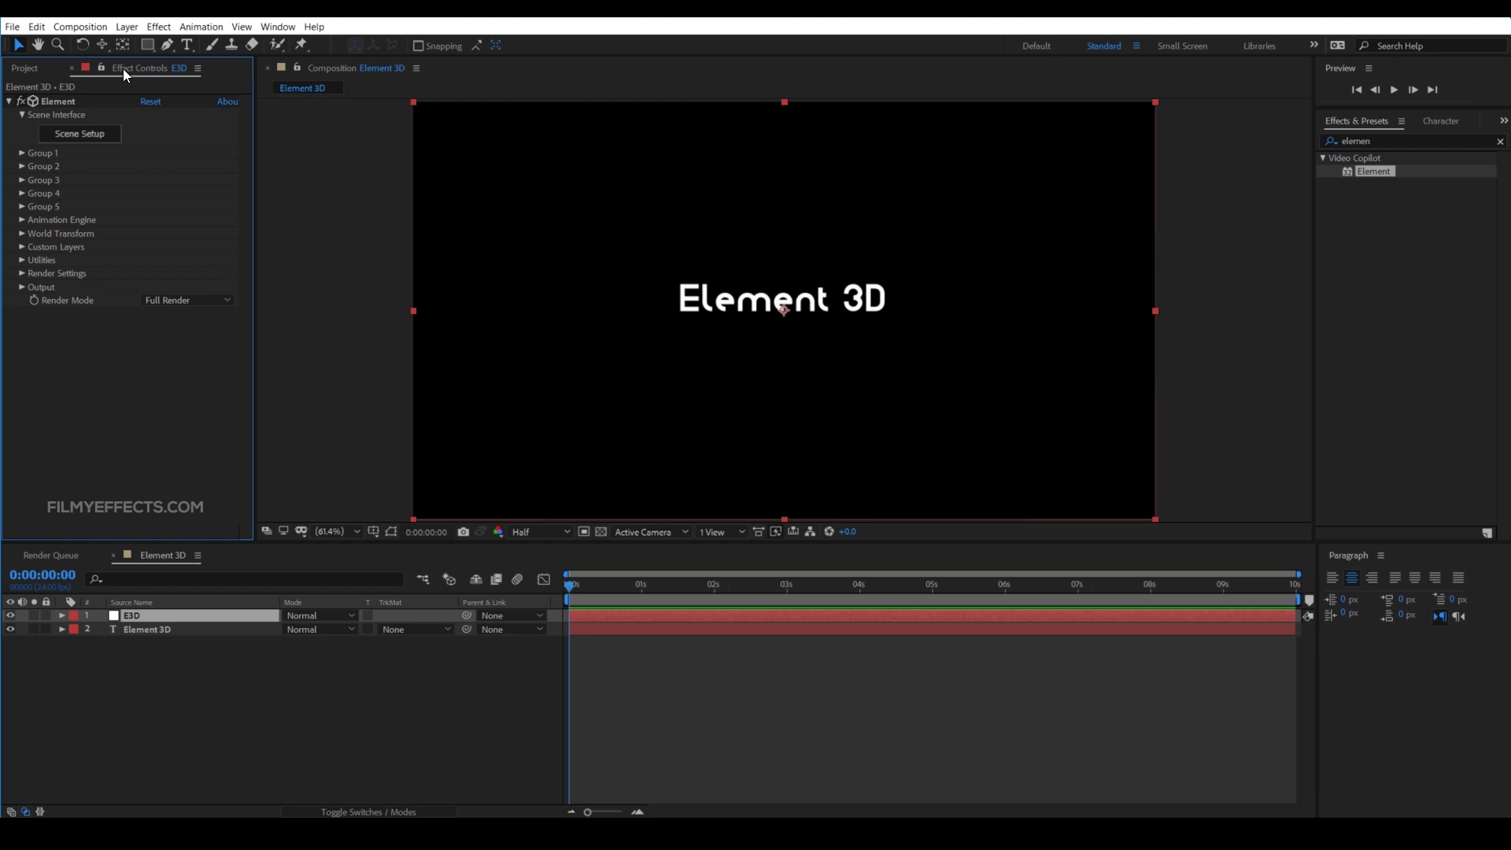
click(142, 628)
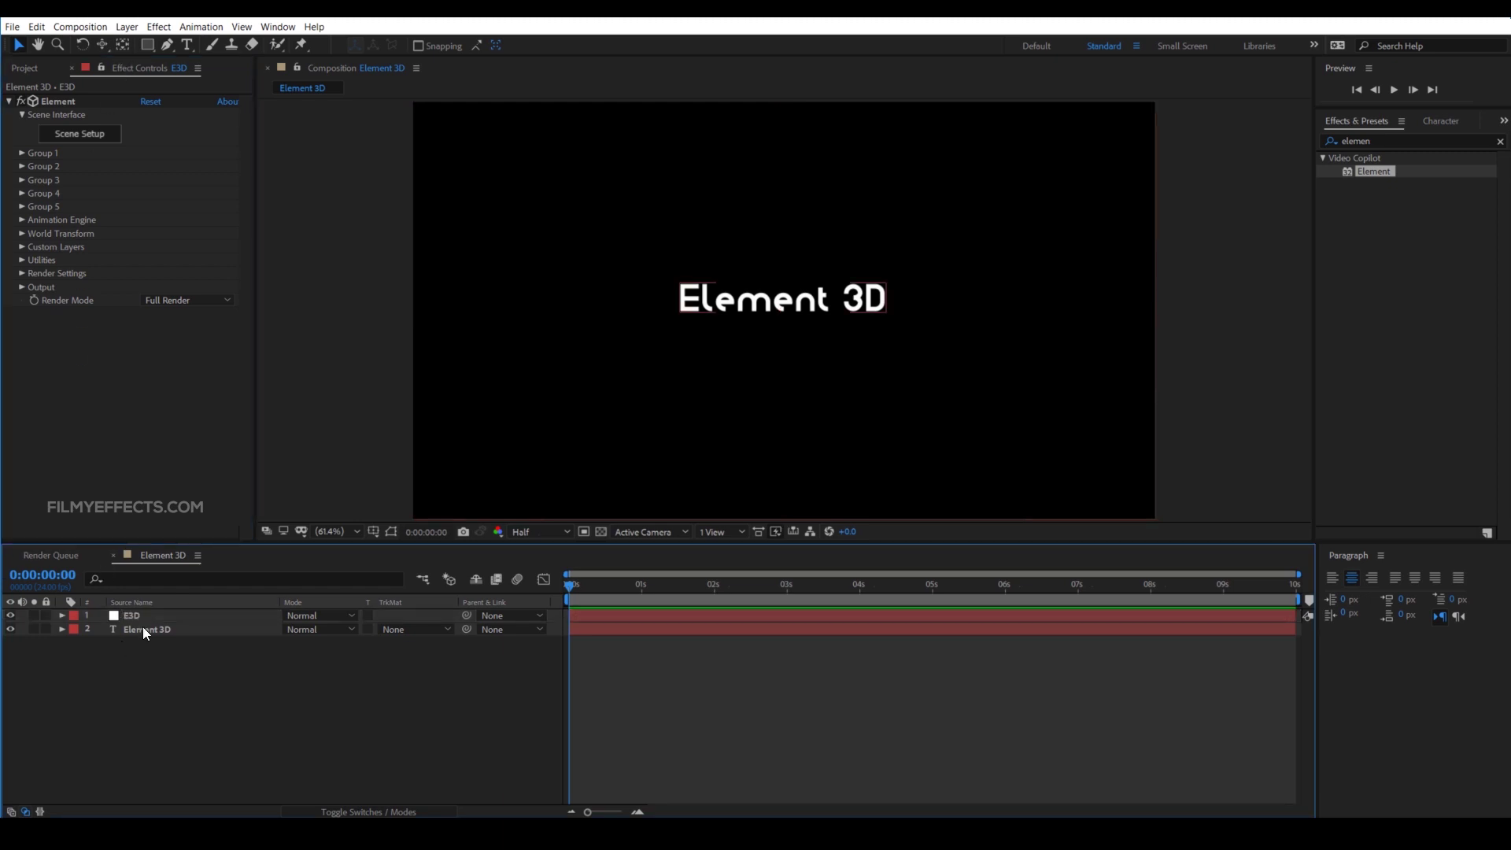
Assign the Element 3D text layer as Path Layer 1 in the Element effect's custom text and masks on the E3D solid
click(149, 616)
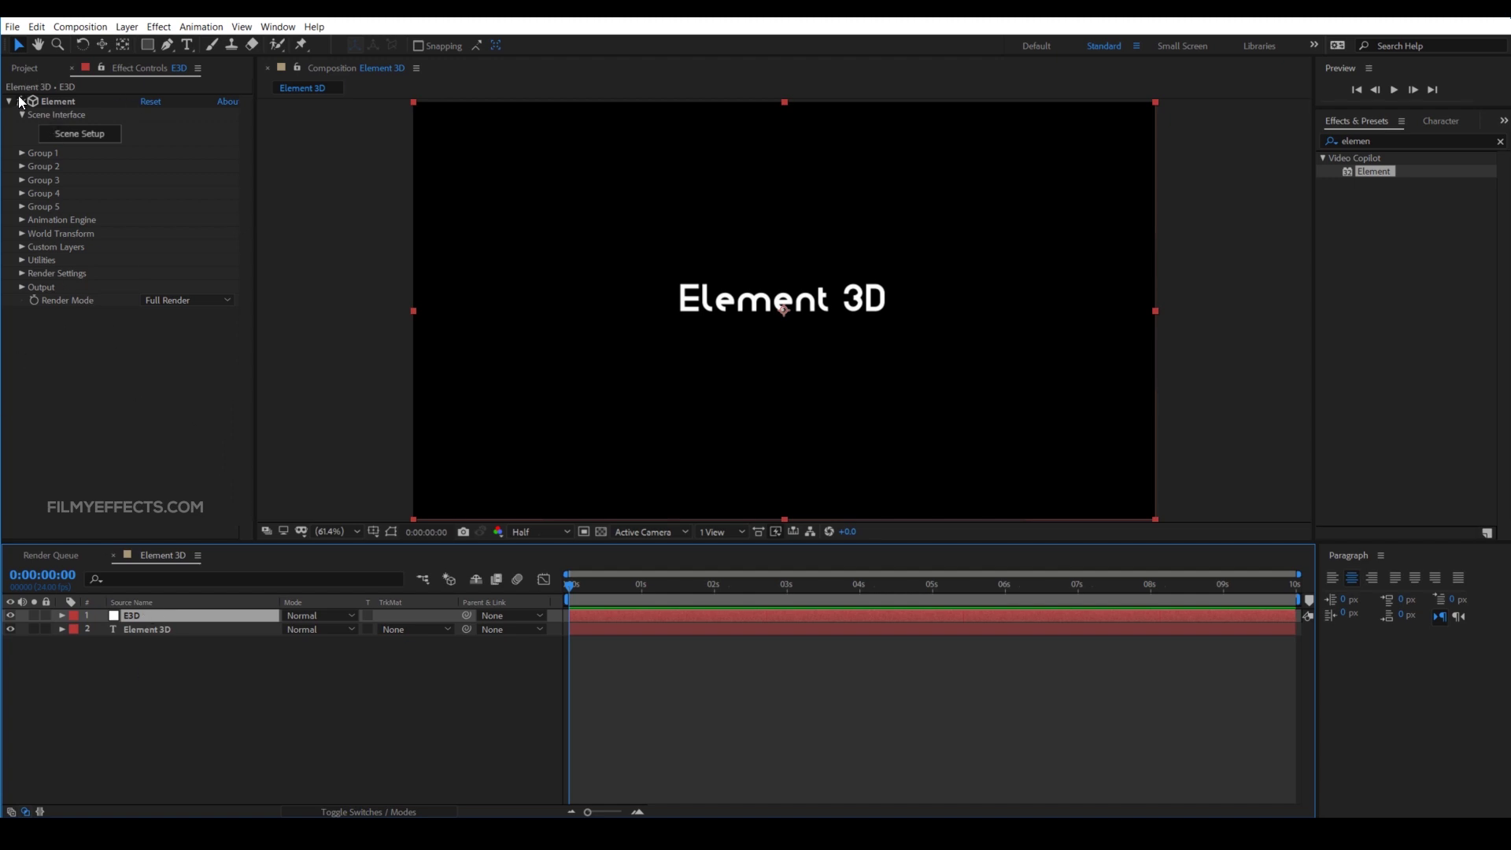
click(21, 248)
click(21, 248)
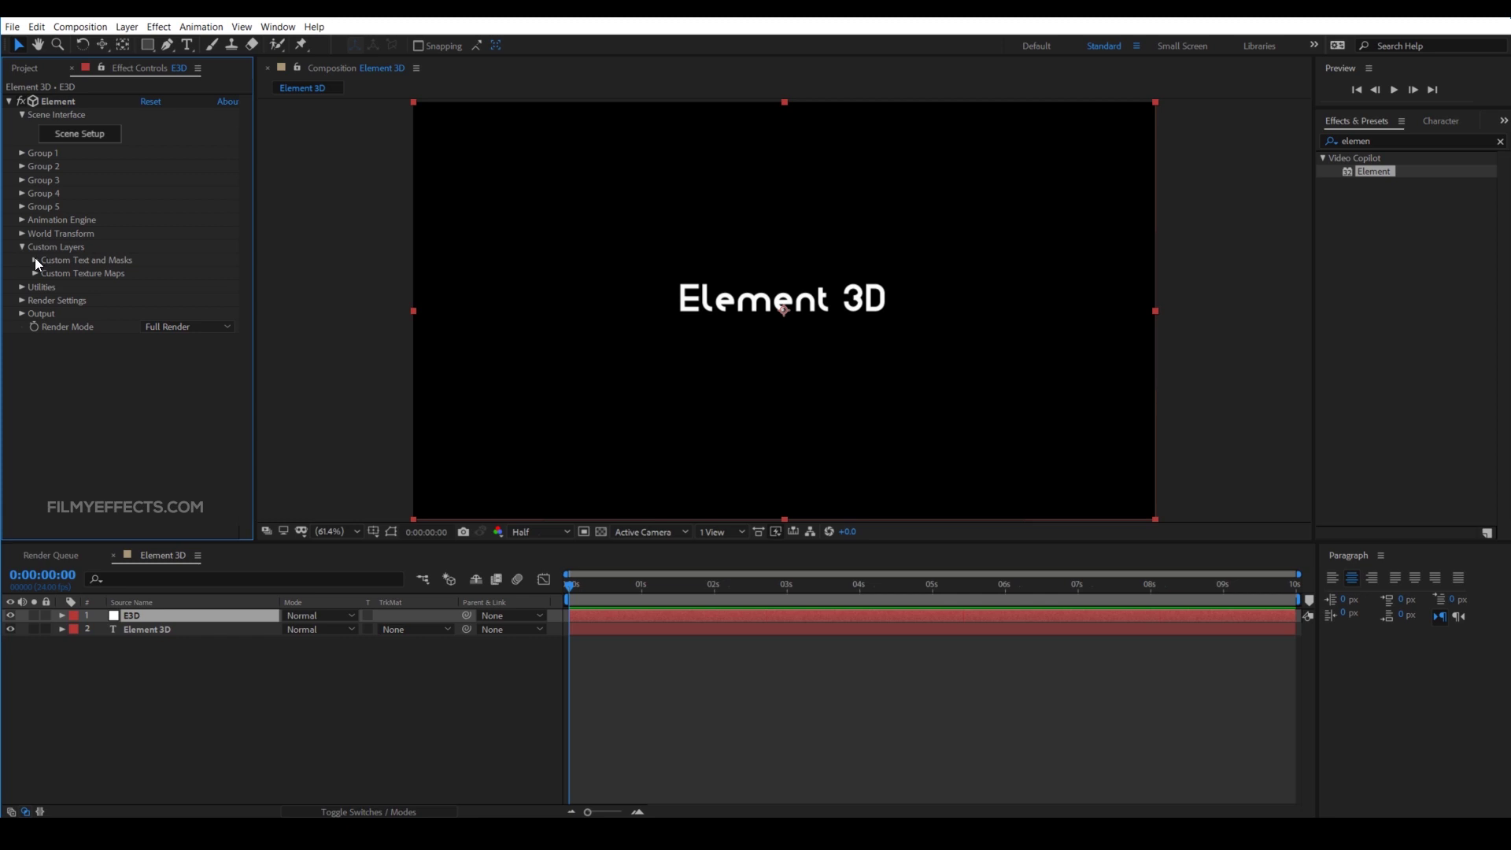
click(35, 259)
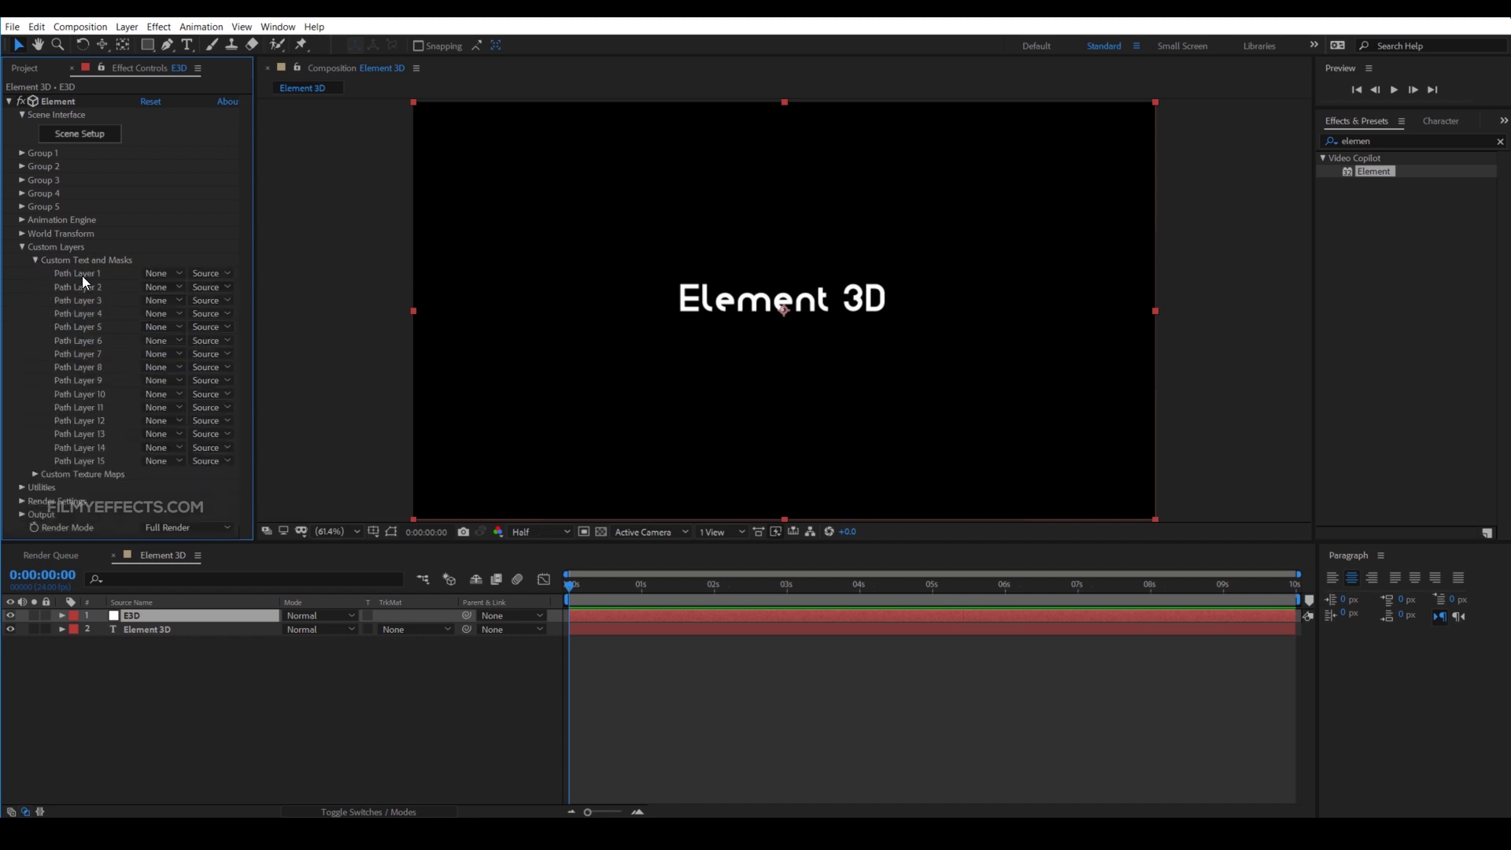
click(155, 274)
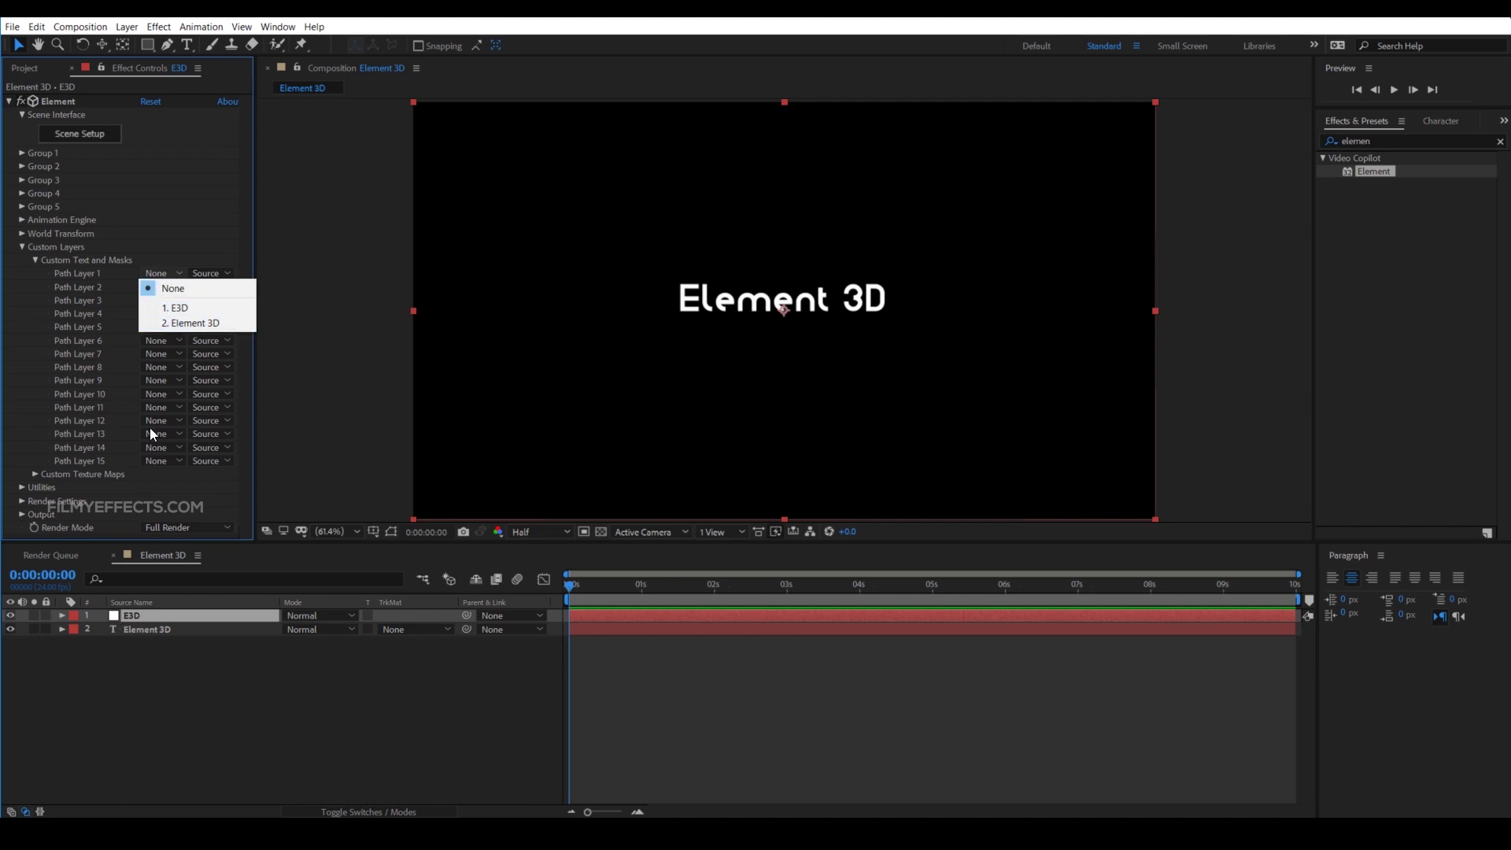
click(162, 322)
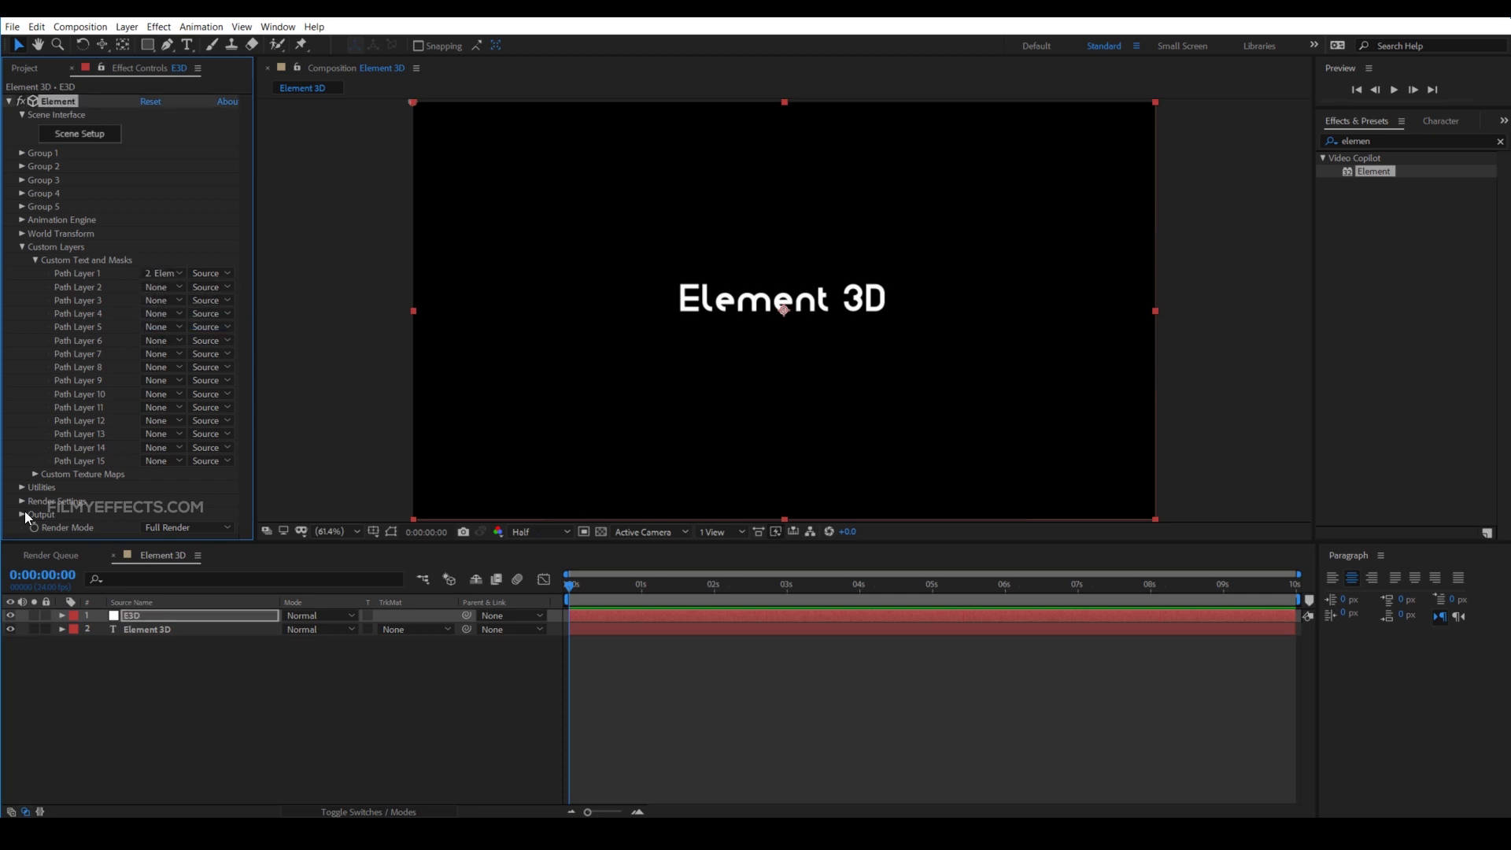
Hide the Element 3D text layer and select the E3D solid again
click(162, 631)
click(10, 629)
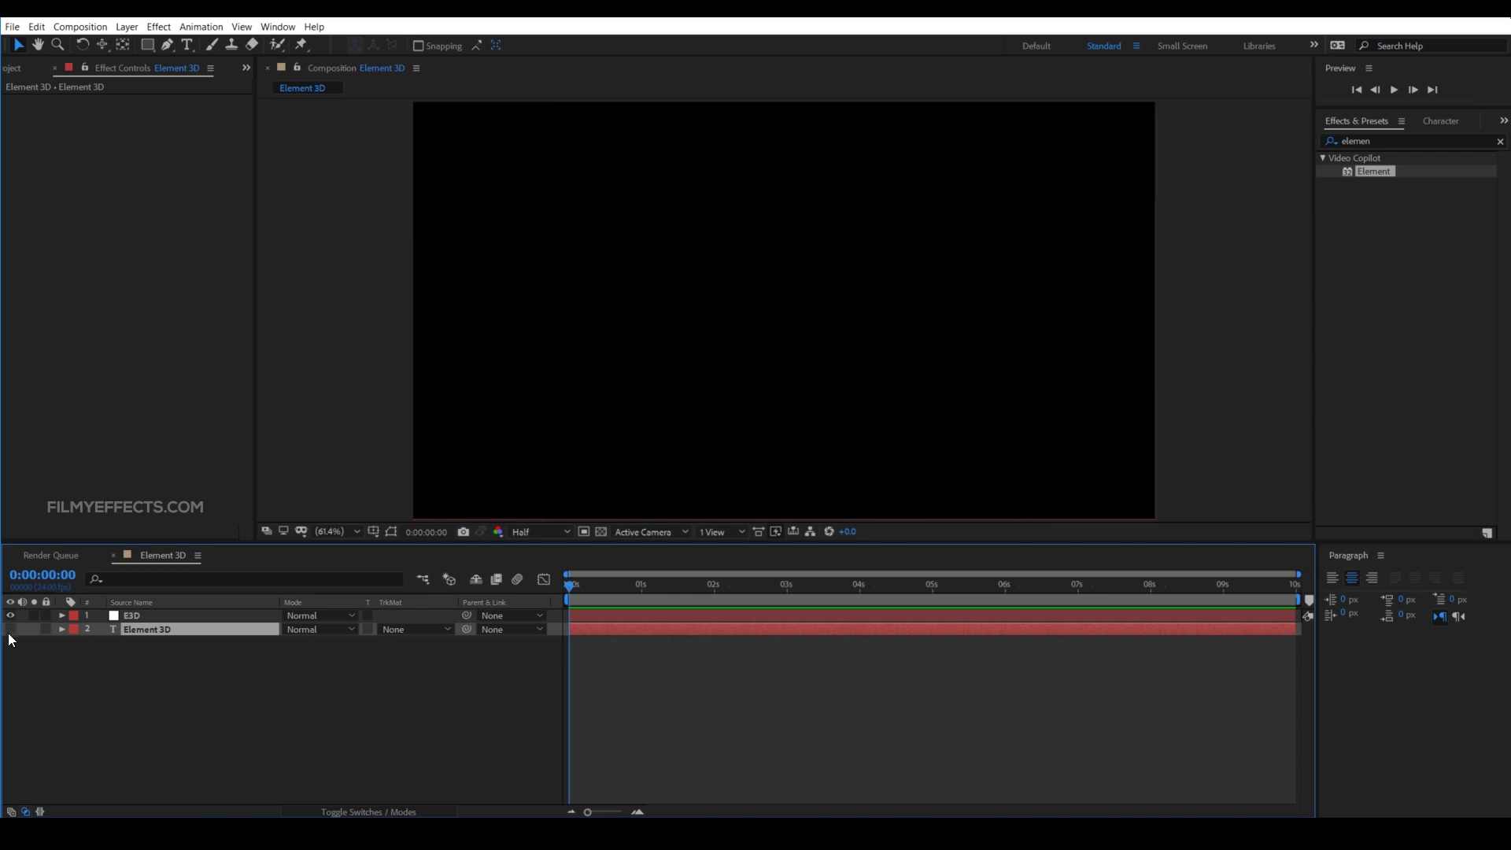
click(140, 619)
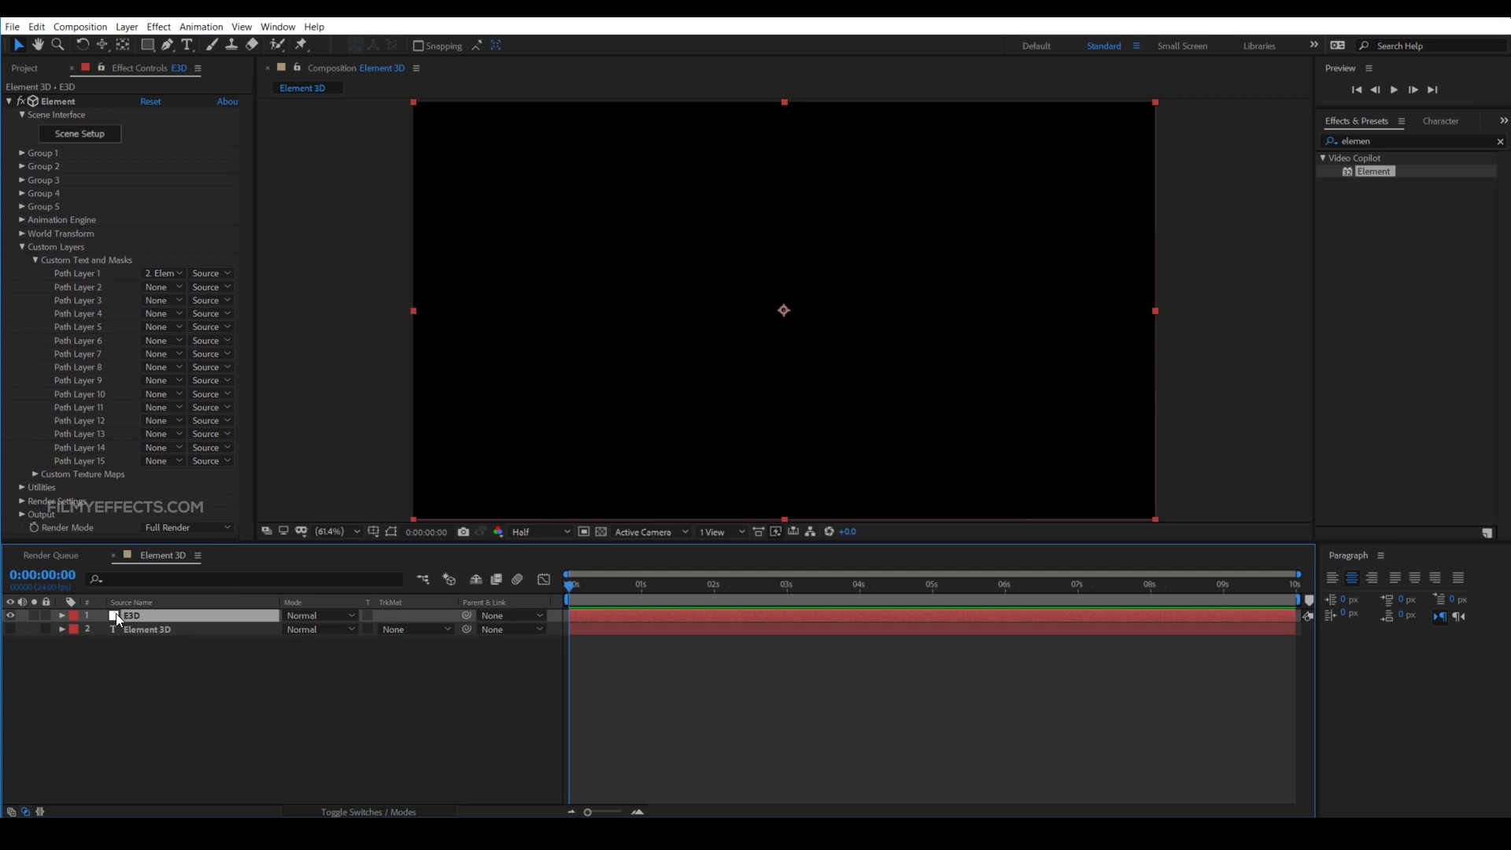
Review the layer choices for Path Layers 1 and 2 in the effect's custom text and masks settings
click(36, 260)
click(21, 250)
click(21, 252)
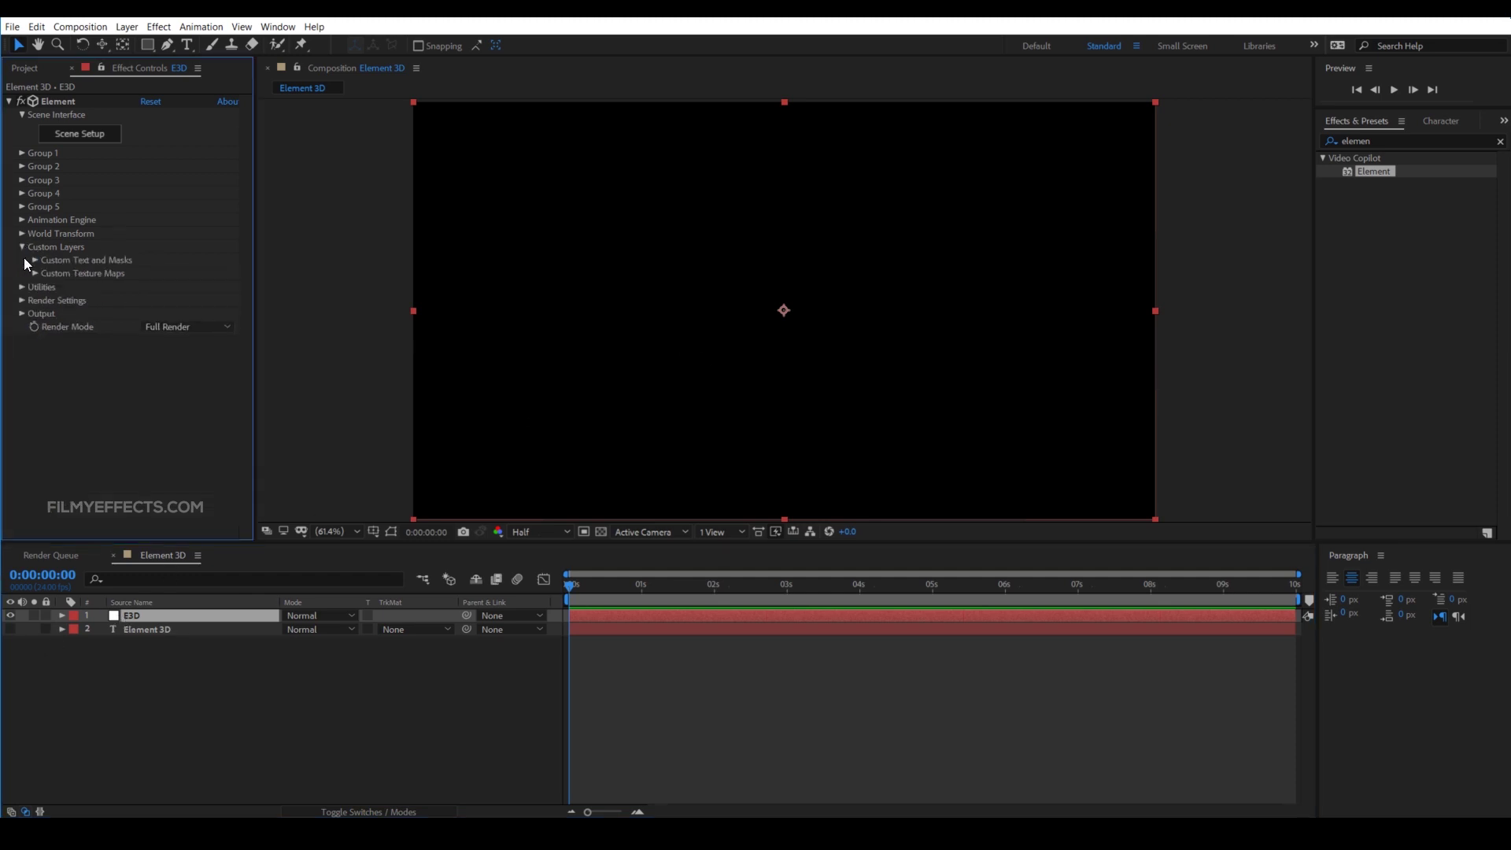
click(32, 263)
click(151, 287)
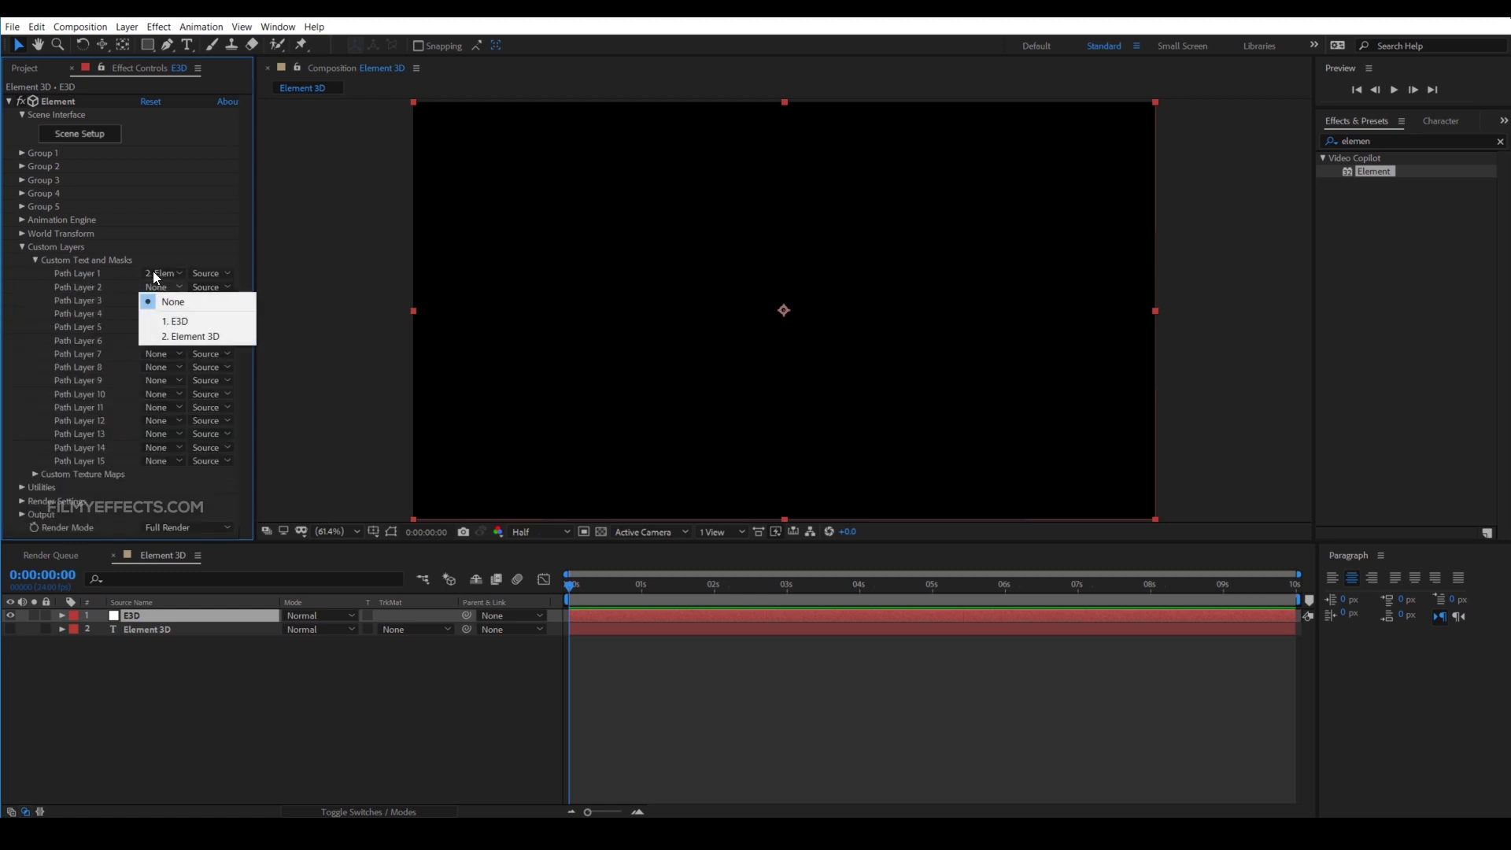
click(192, 305)
click(154, 272)
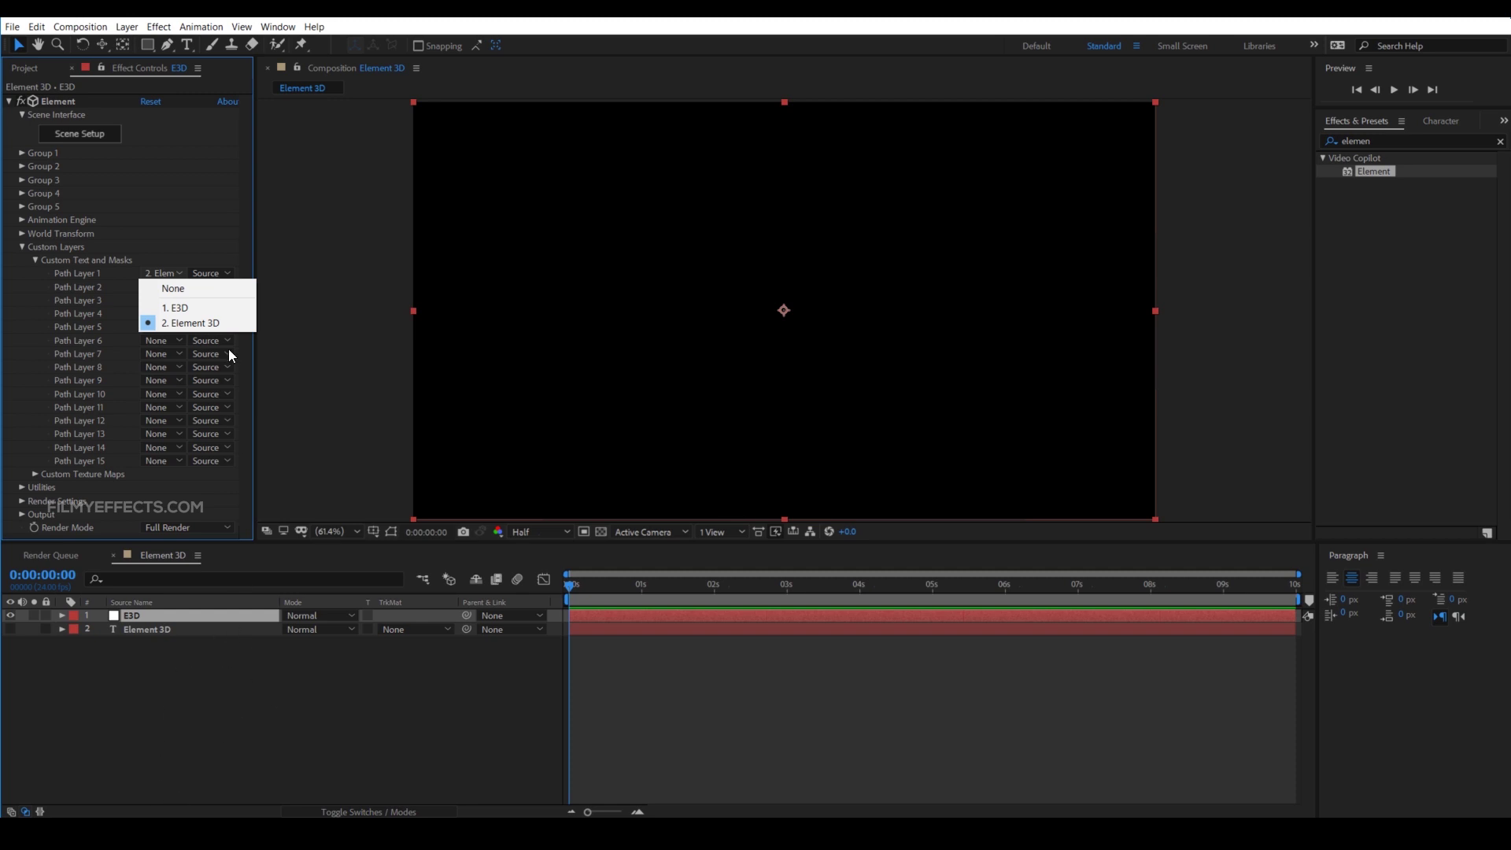
click(175, 323)
click(22, 247)
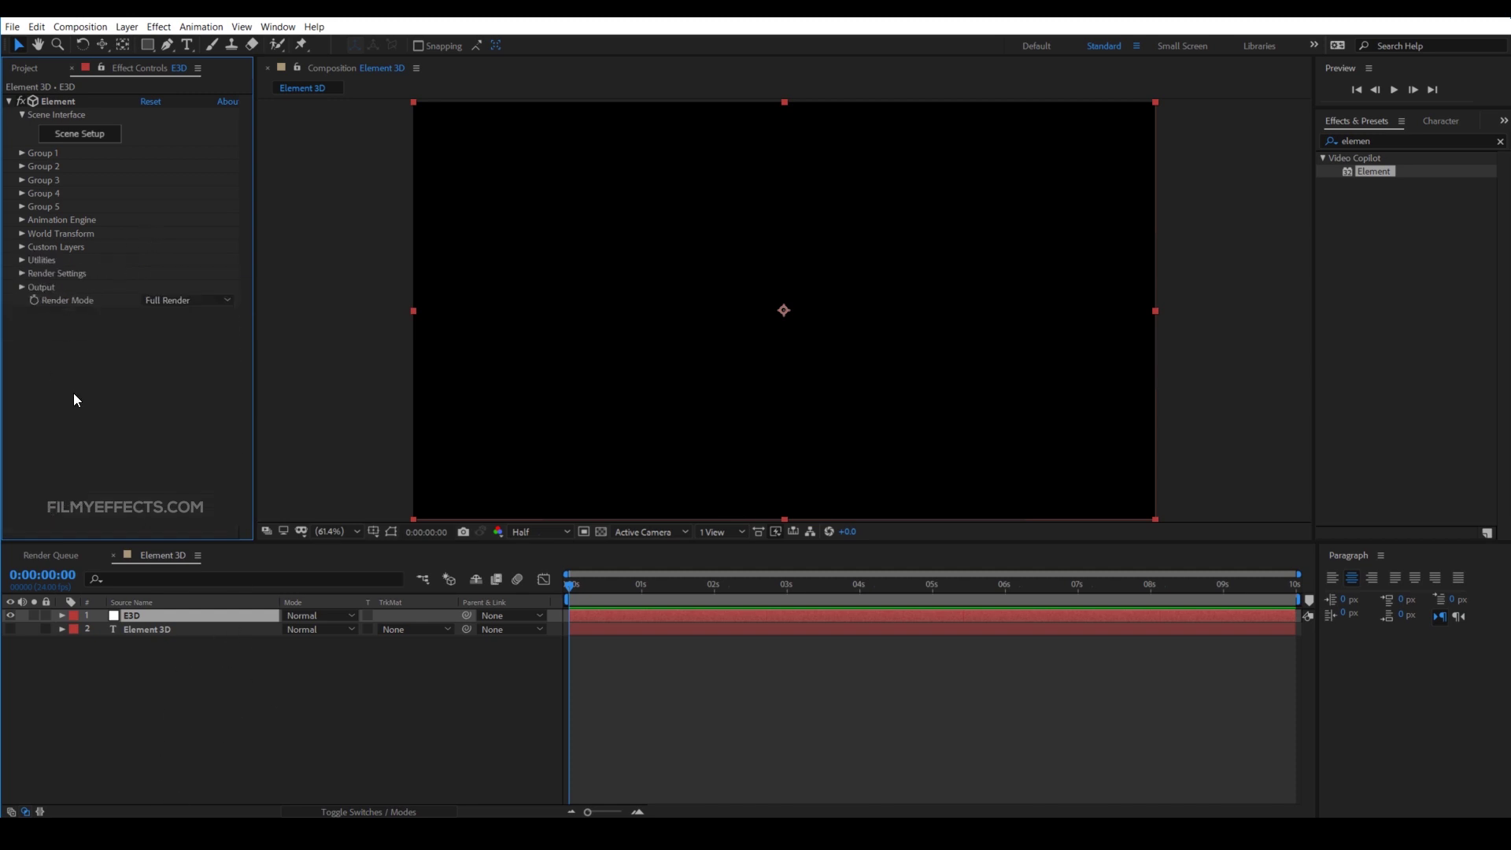
Open the Element scene setup and extrude the assigned text path into a 3D model
click(70, 137)
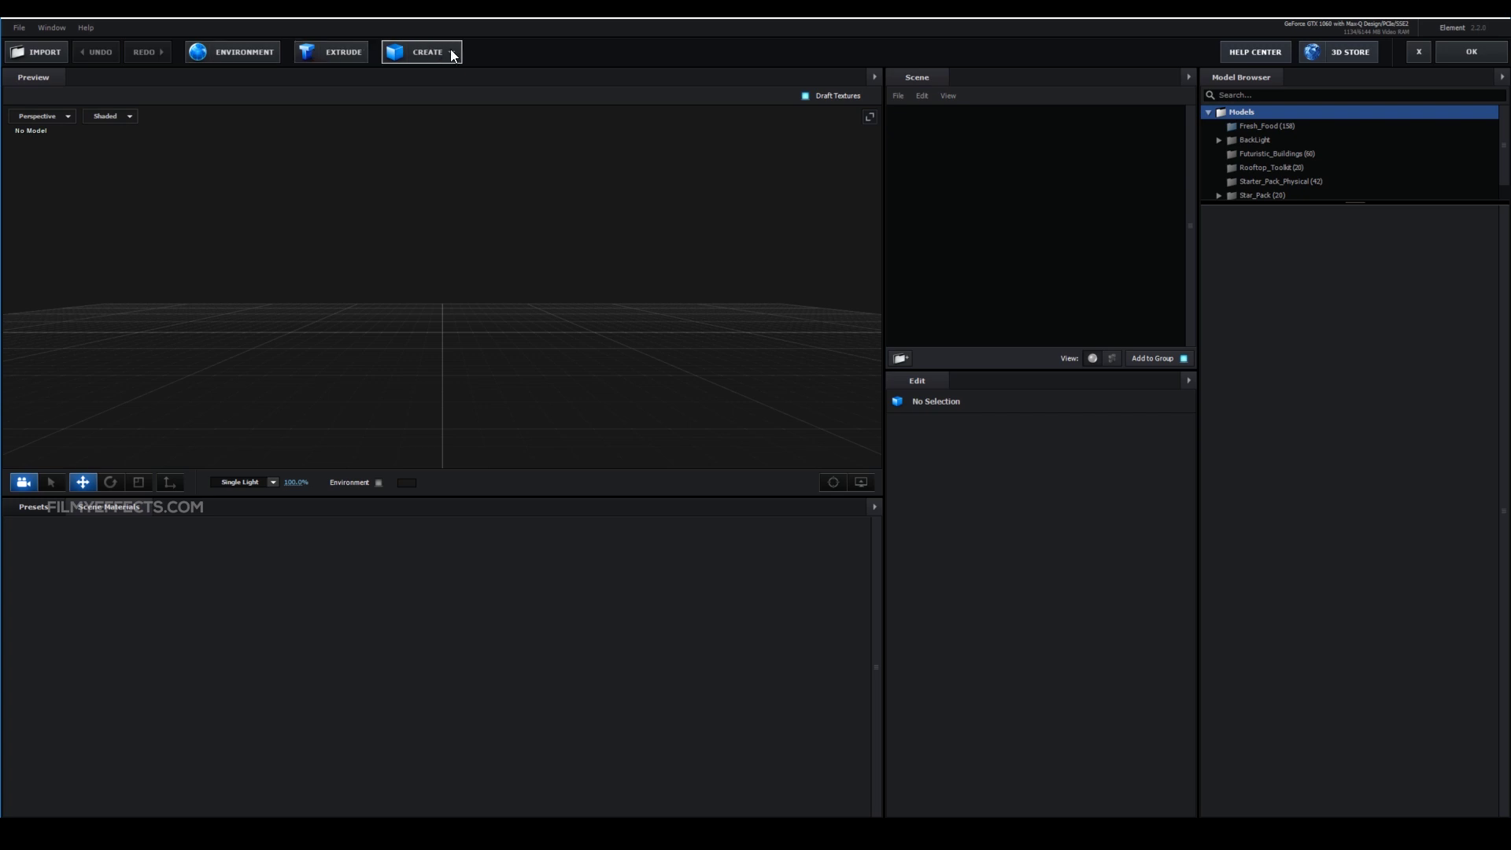
click(309, 54)
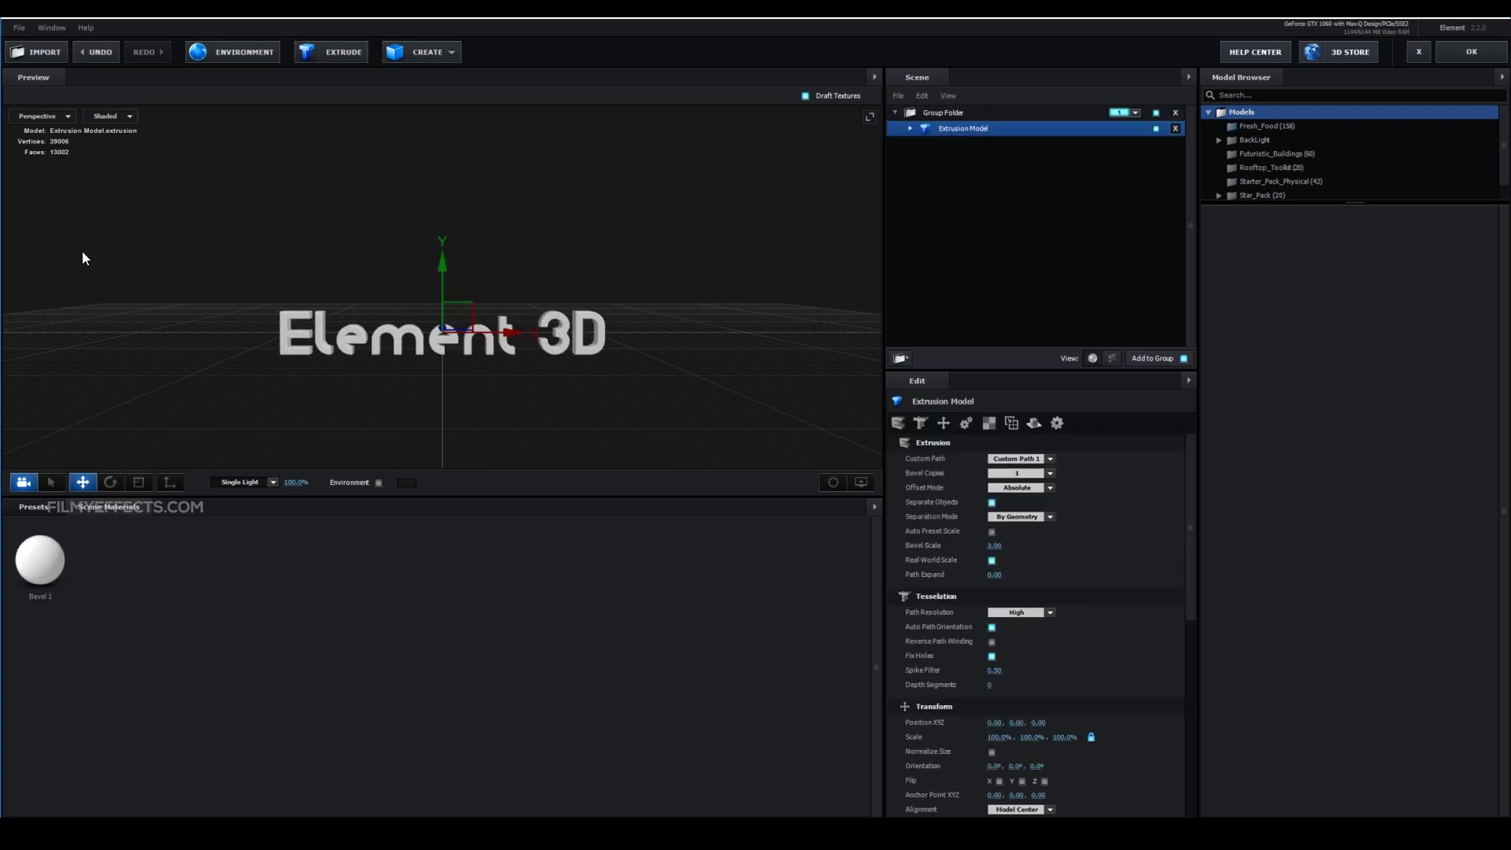
drag(290, 324, 281, 295)
scroll(384, 391, up, 5)
drag(383, 392, 346, 402)
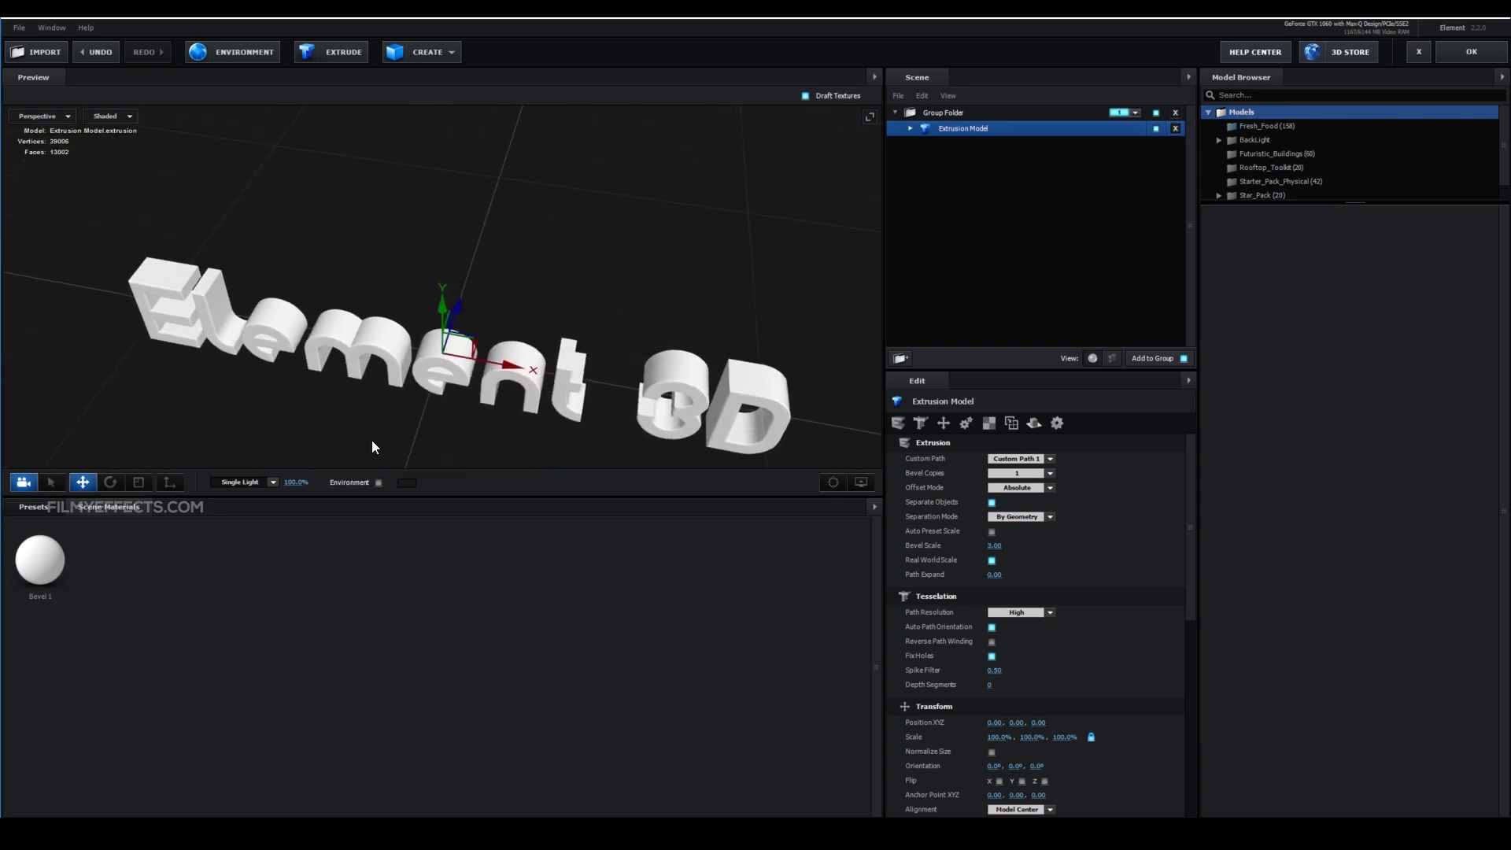
scroll(386, 328, up, 3)
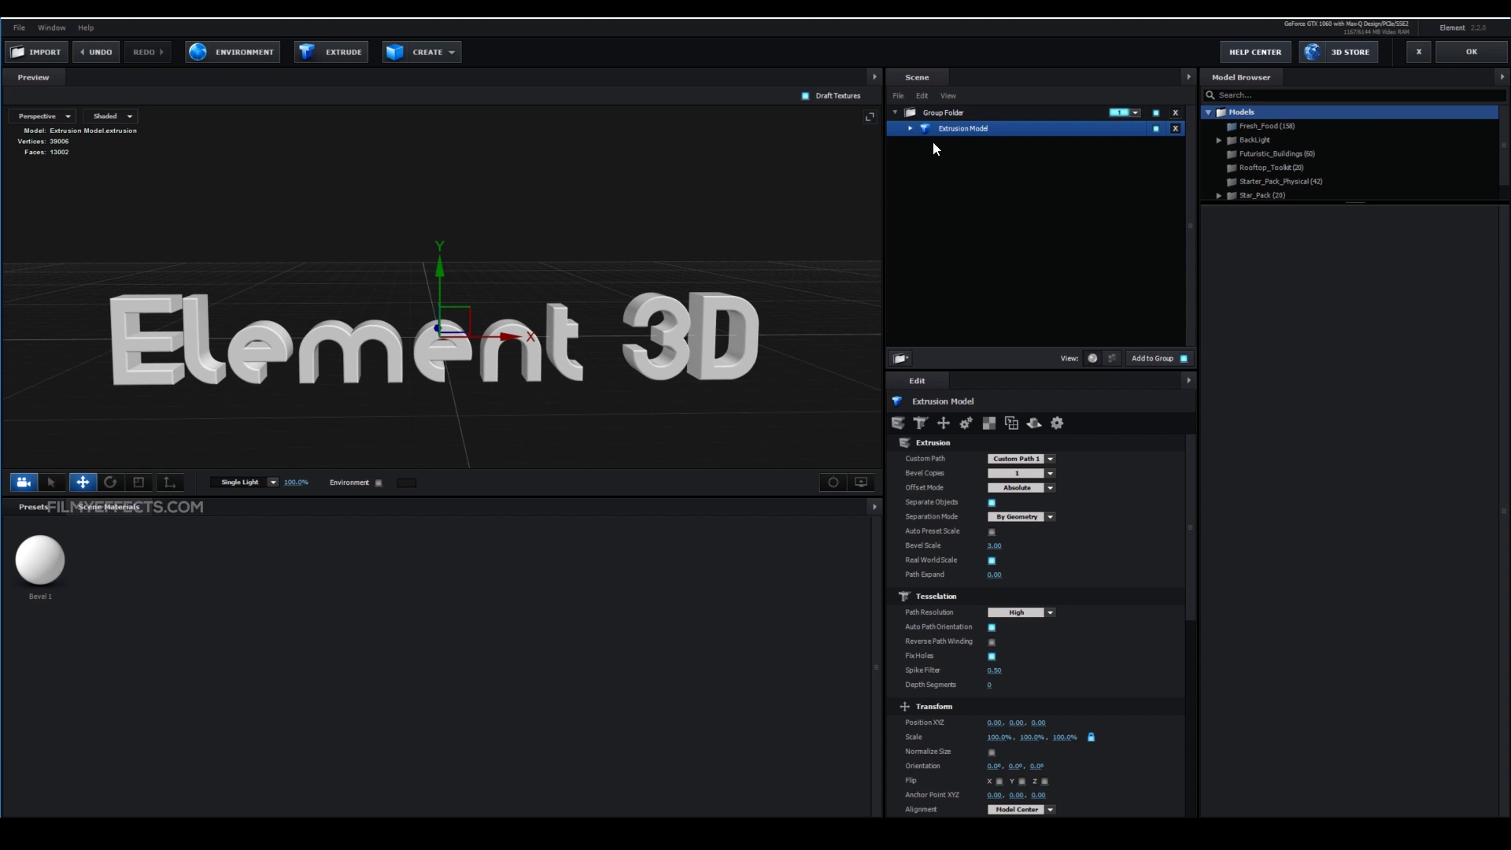
Examine the extruded title from several angles and inspect the curved letter edges up close
drag(682, 267, 527, 364)
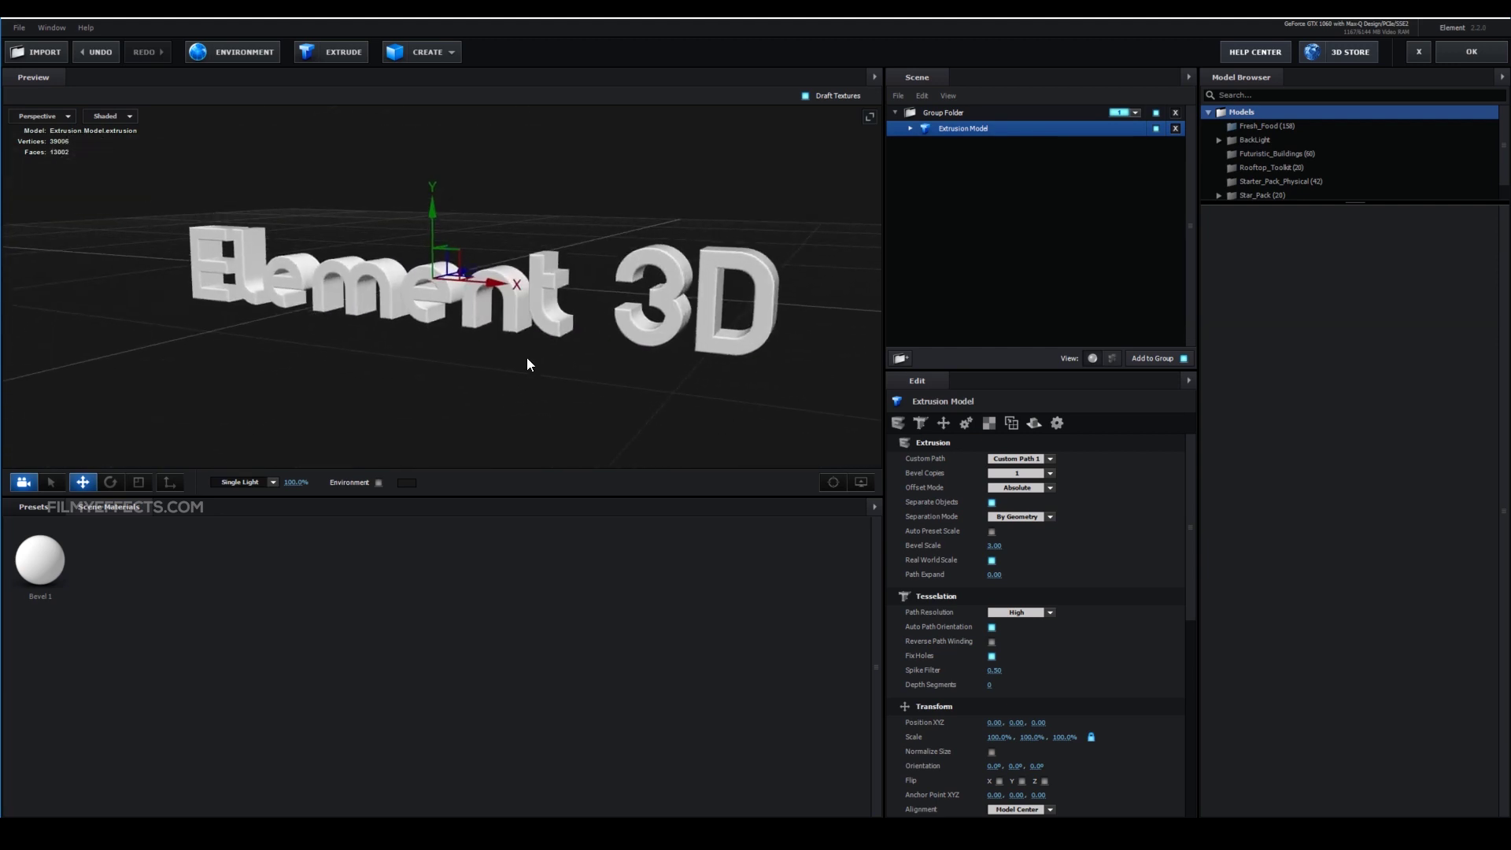
click(498, 371)
drag(543, 362, 463, 335)
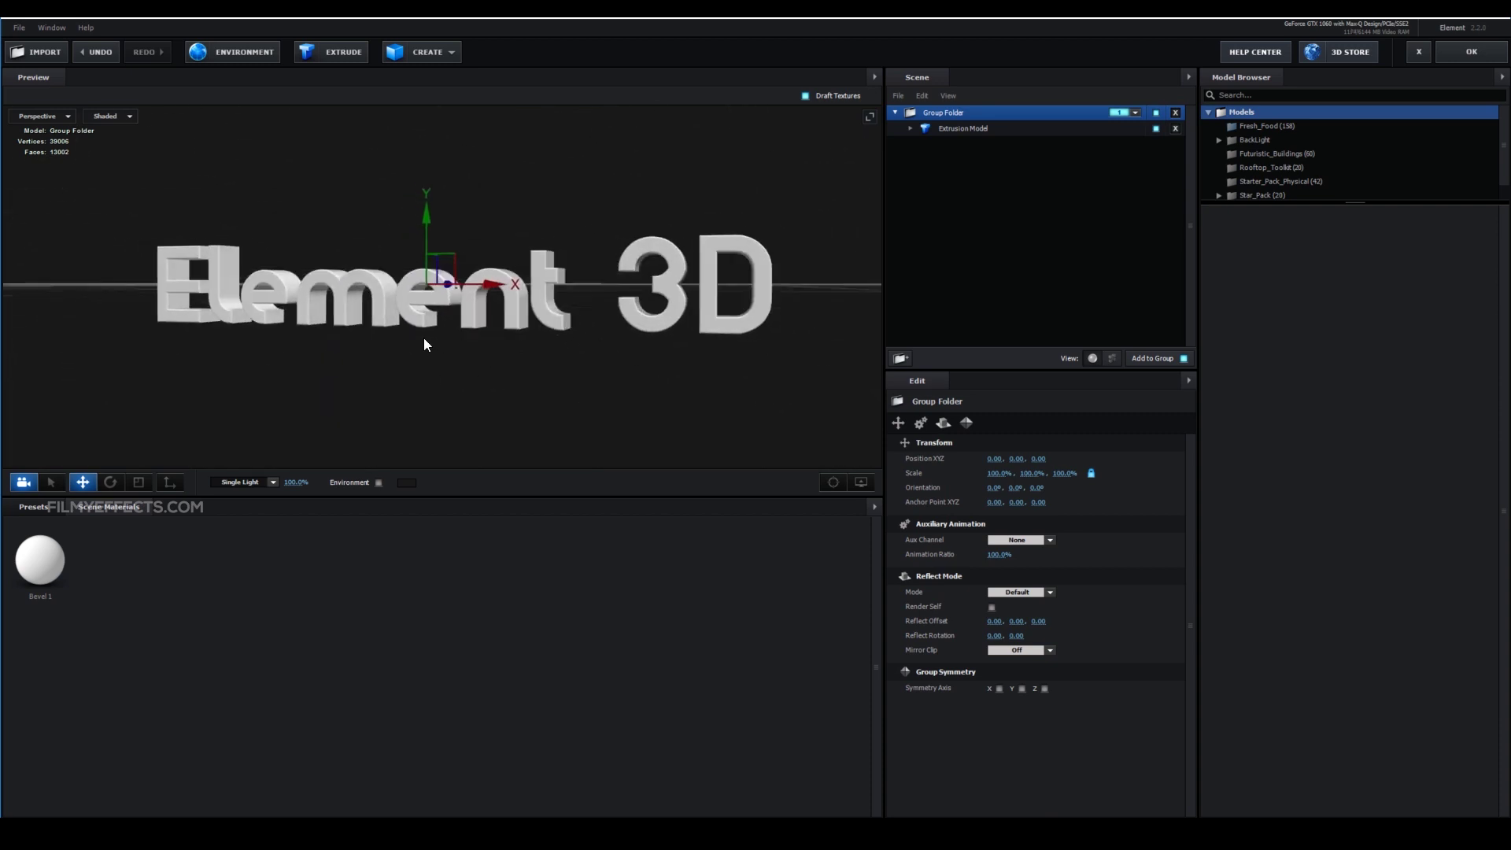
click(111, 482)
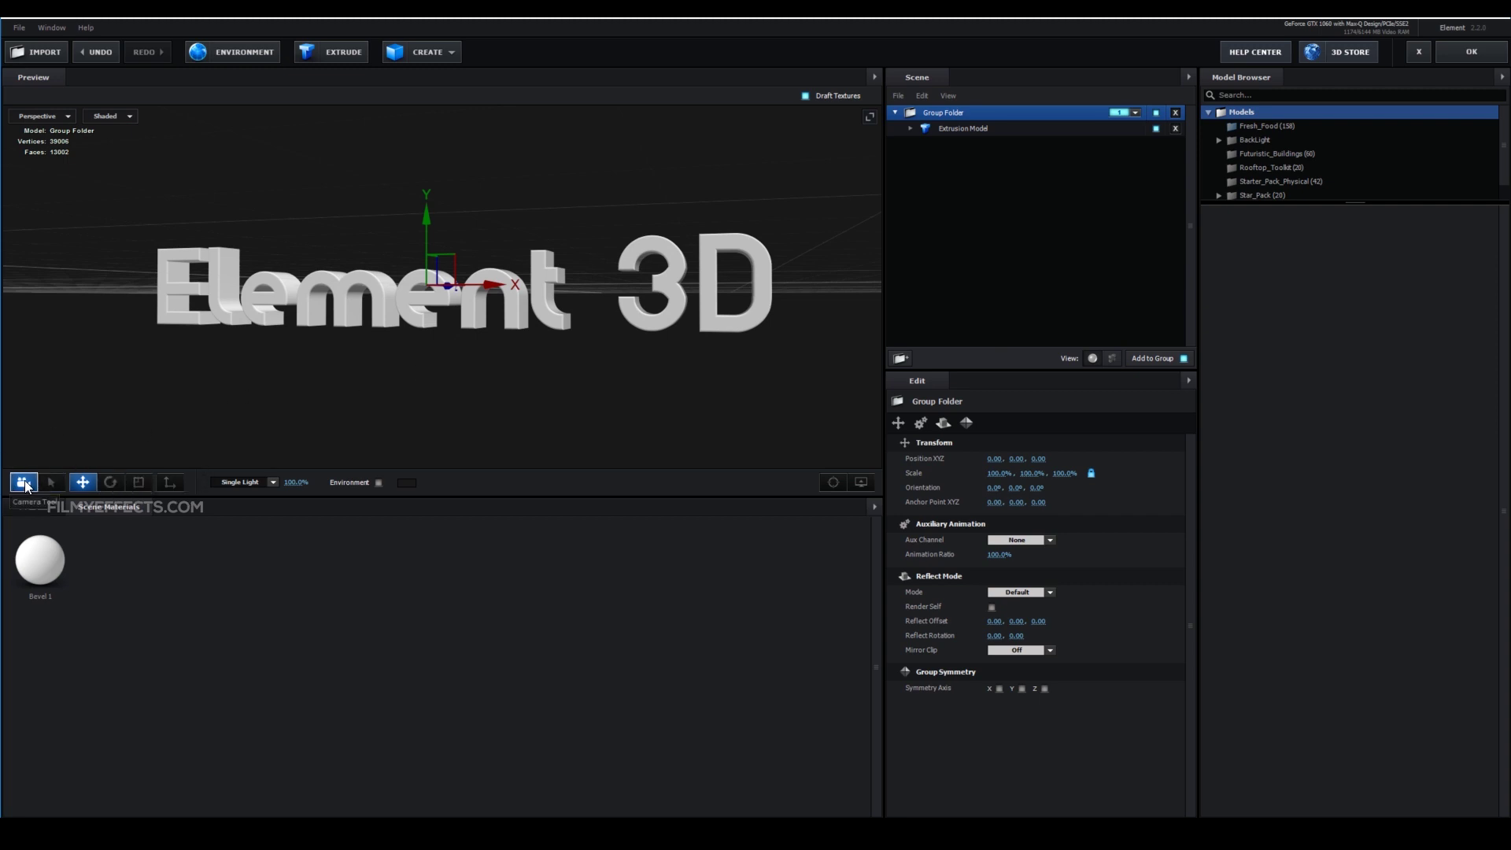
click(49, 483)
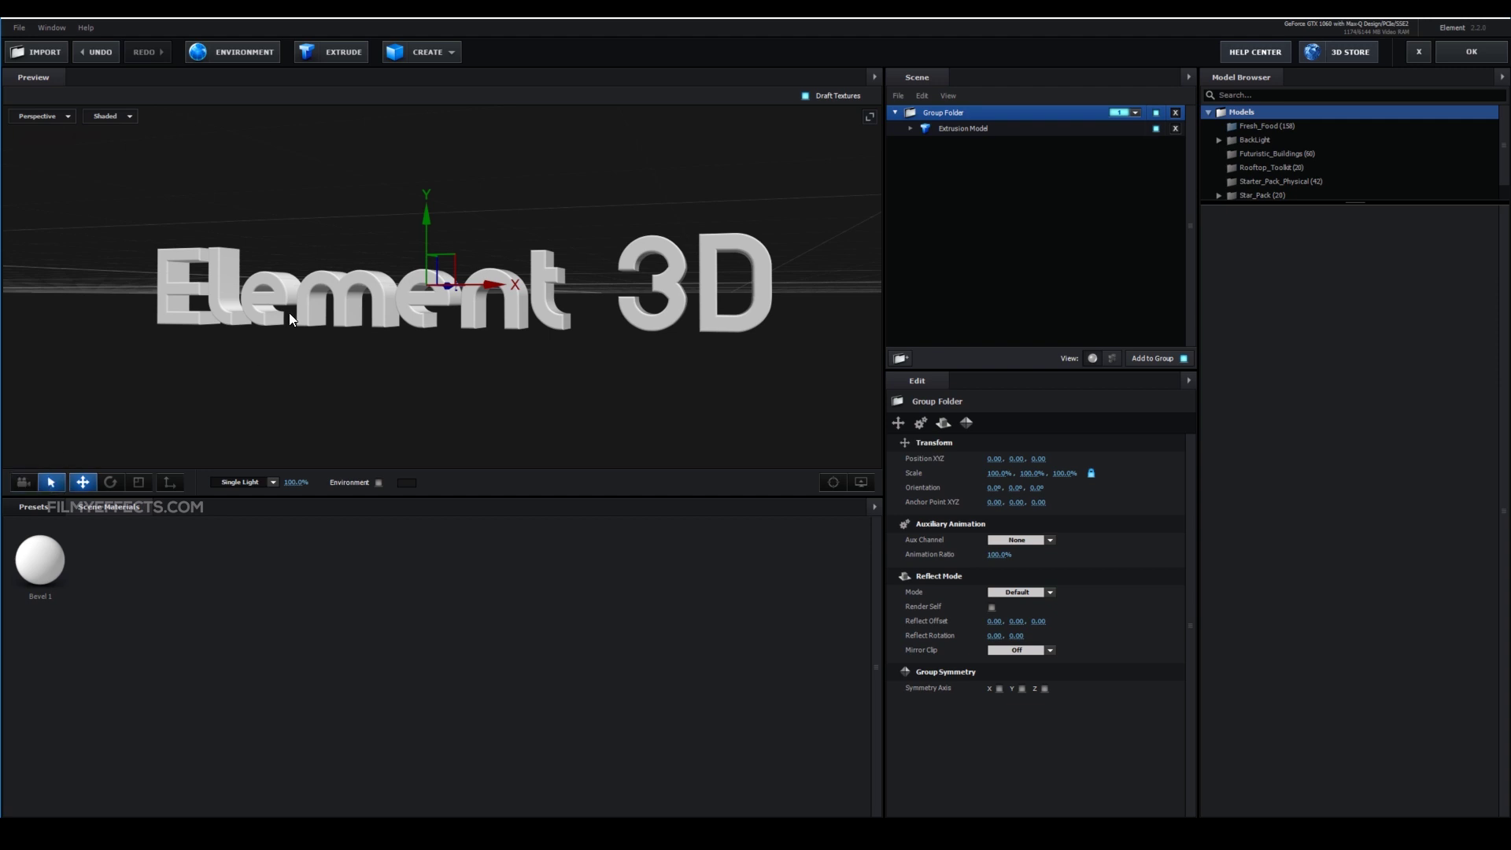
right_click(488, 243)
click(332, 315)
click(23, 481)
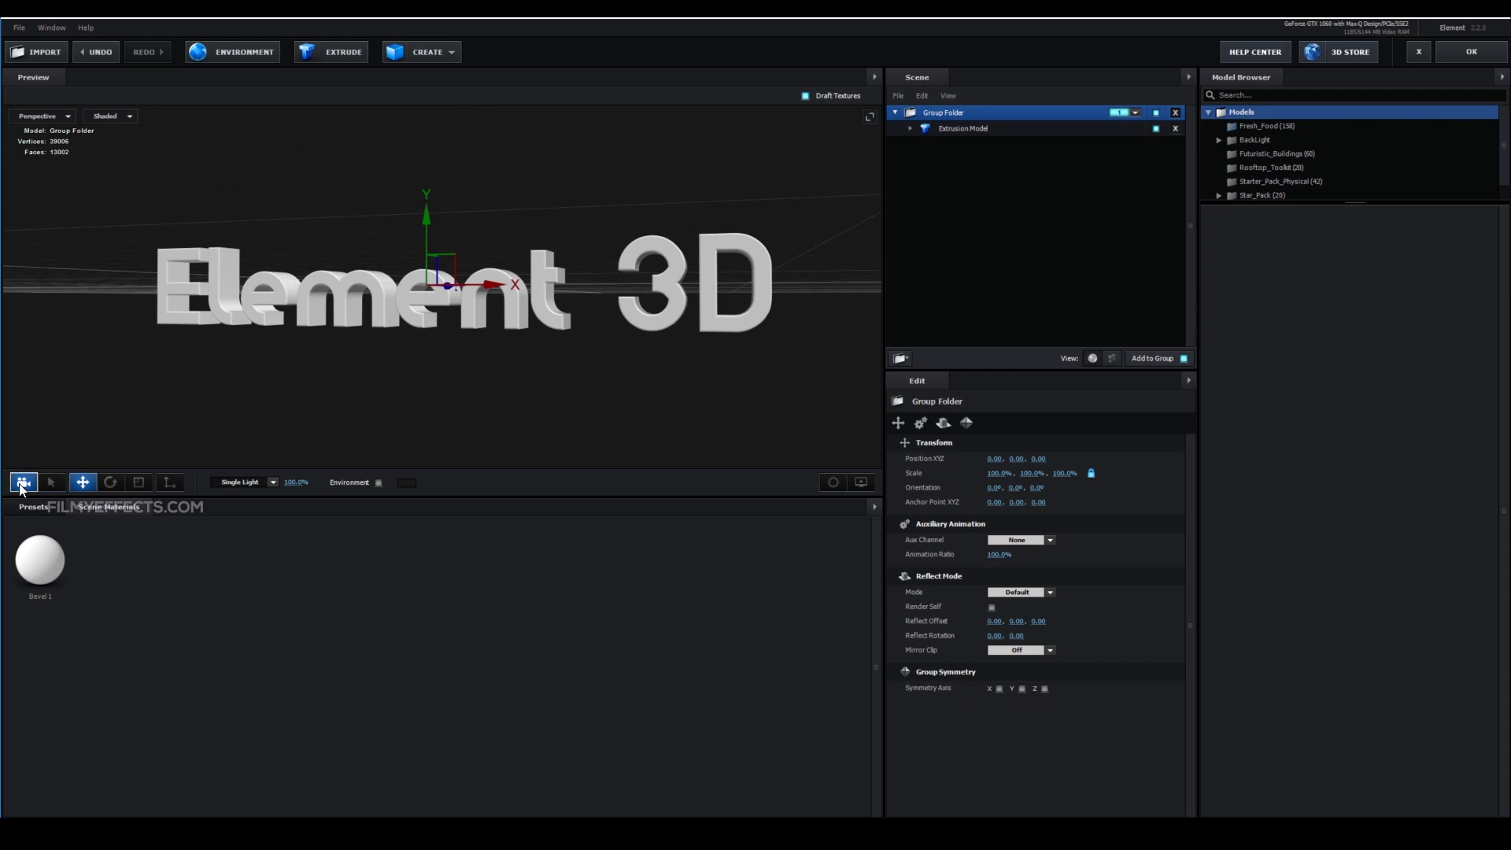
drag(270, 290, 377, 294)
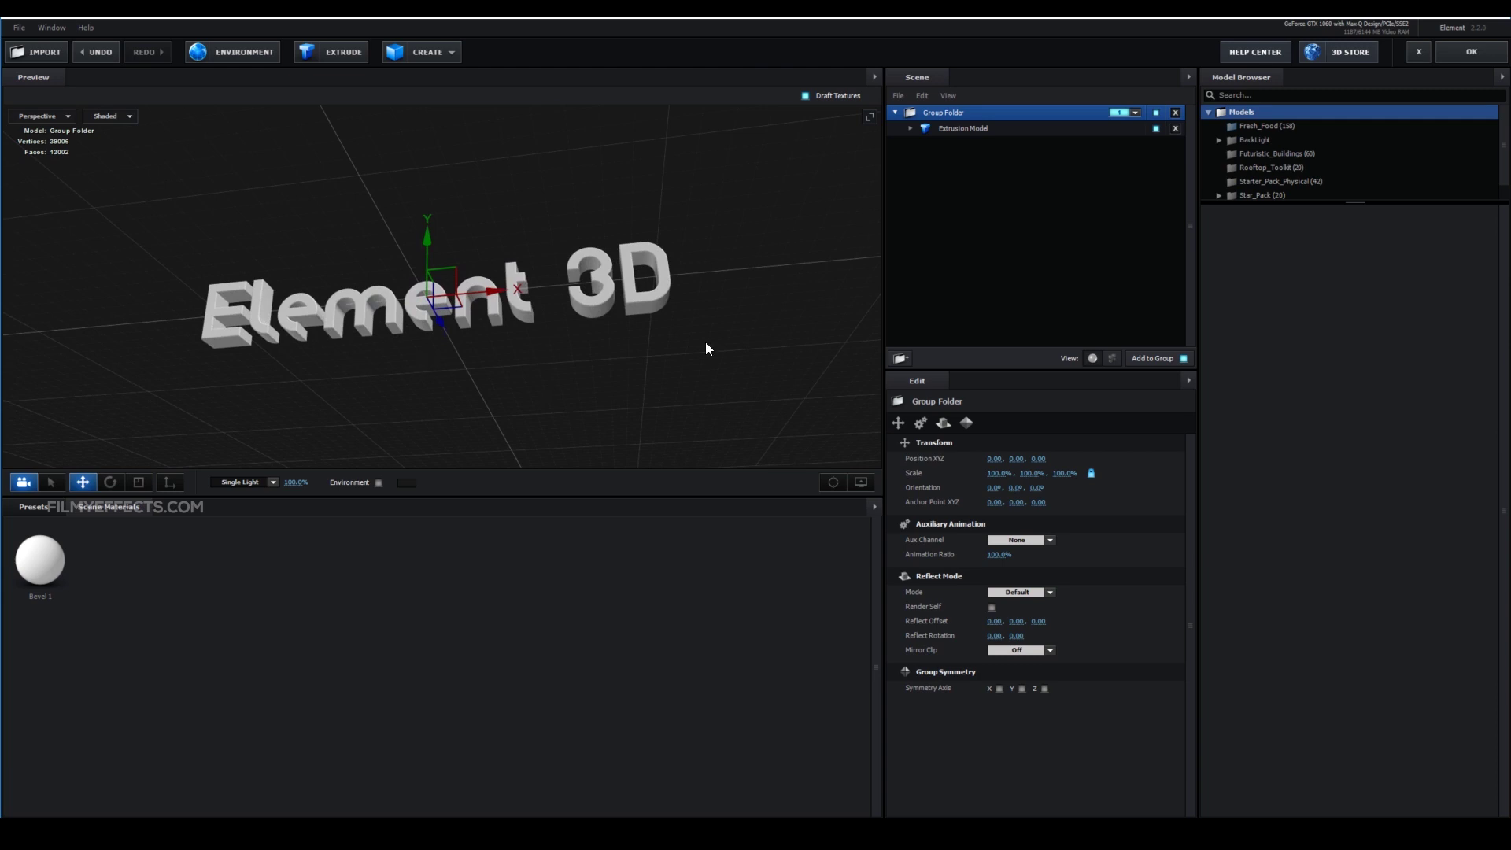
drag(598, 337, 261, 282)
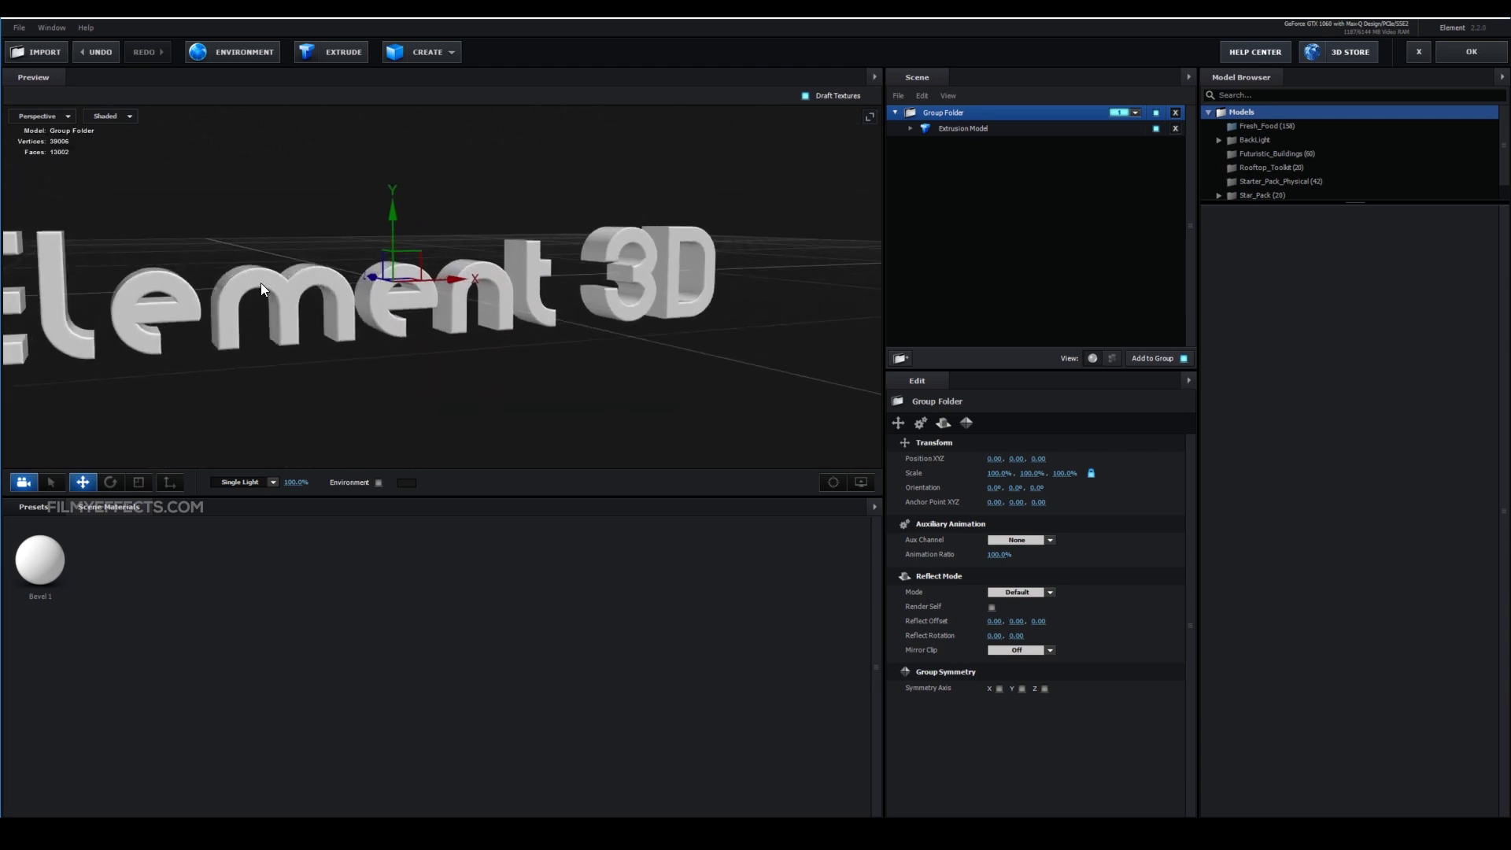
scroll(403, 291, up, 10)
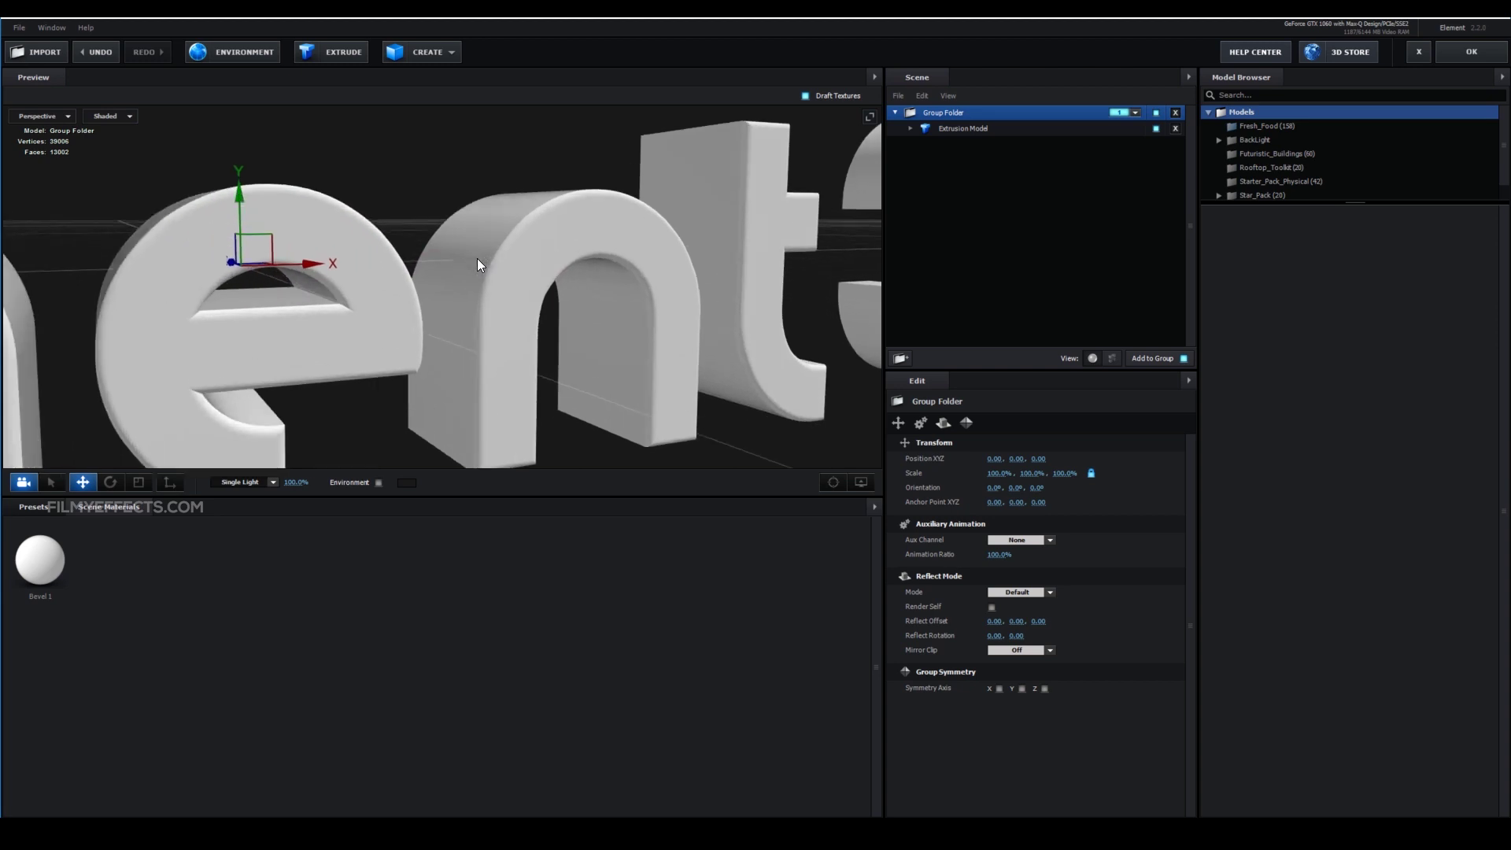
scroll(477, 263, up, 3)
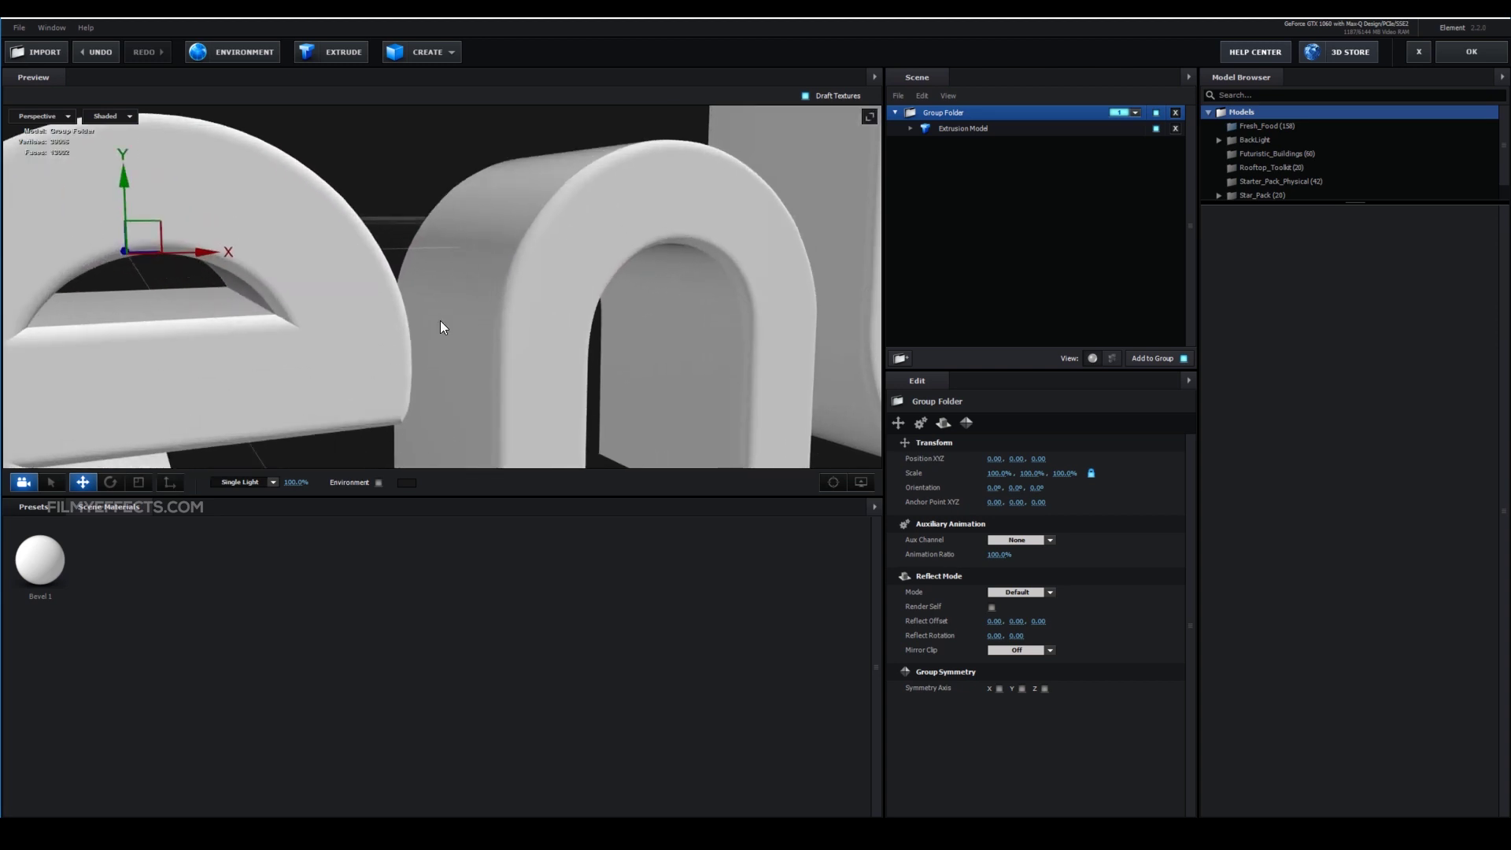
Switch the extrusion model's path resolution to Ultra and on to Low, comparing the smoothness of the letter curves
click(949, 128)
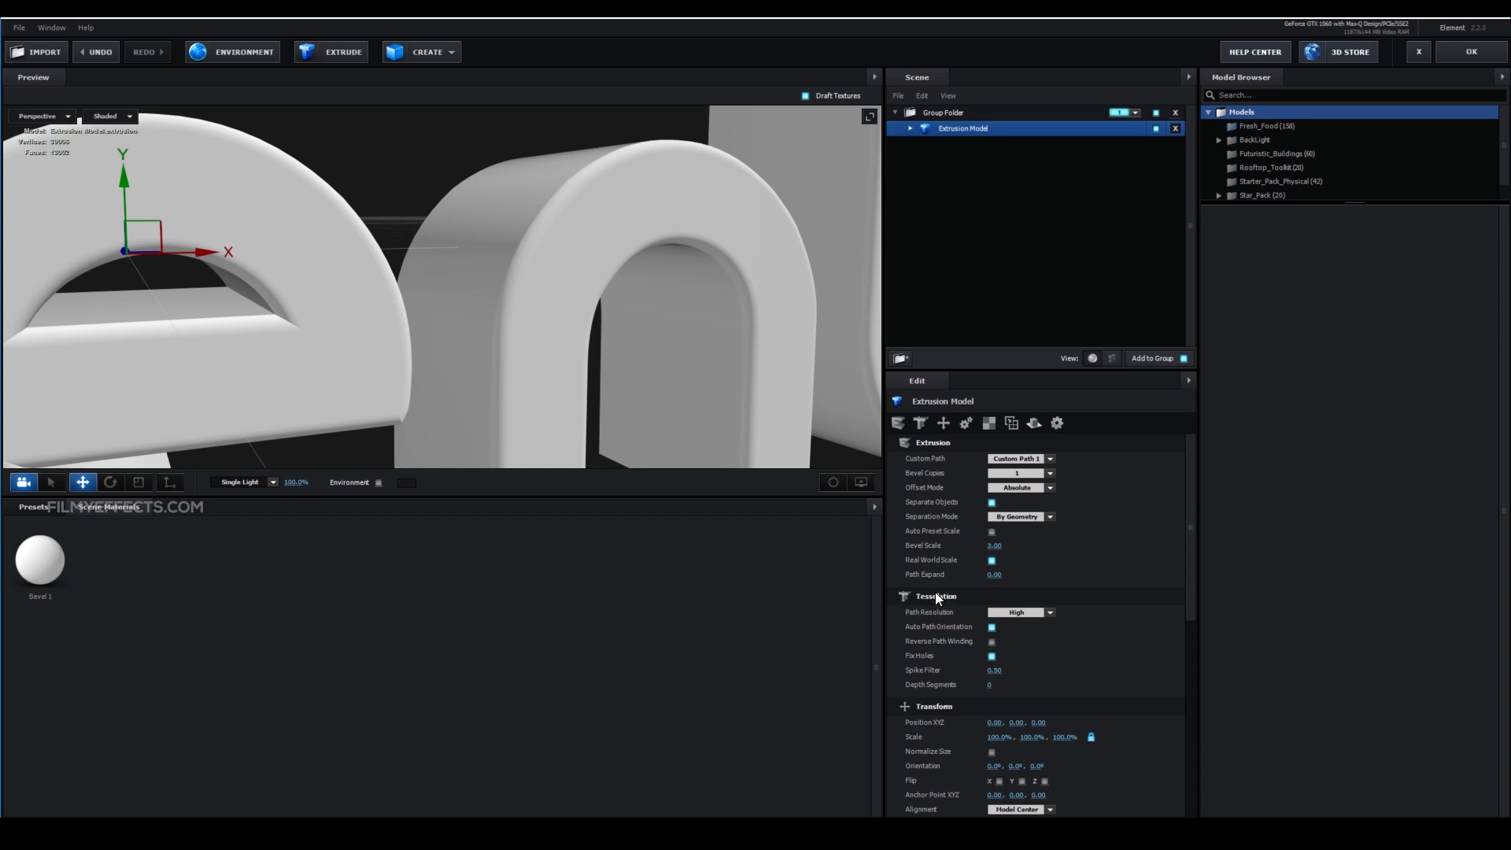
scroll(910, 600, down, 2)
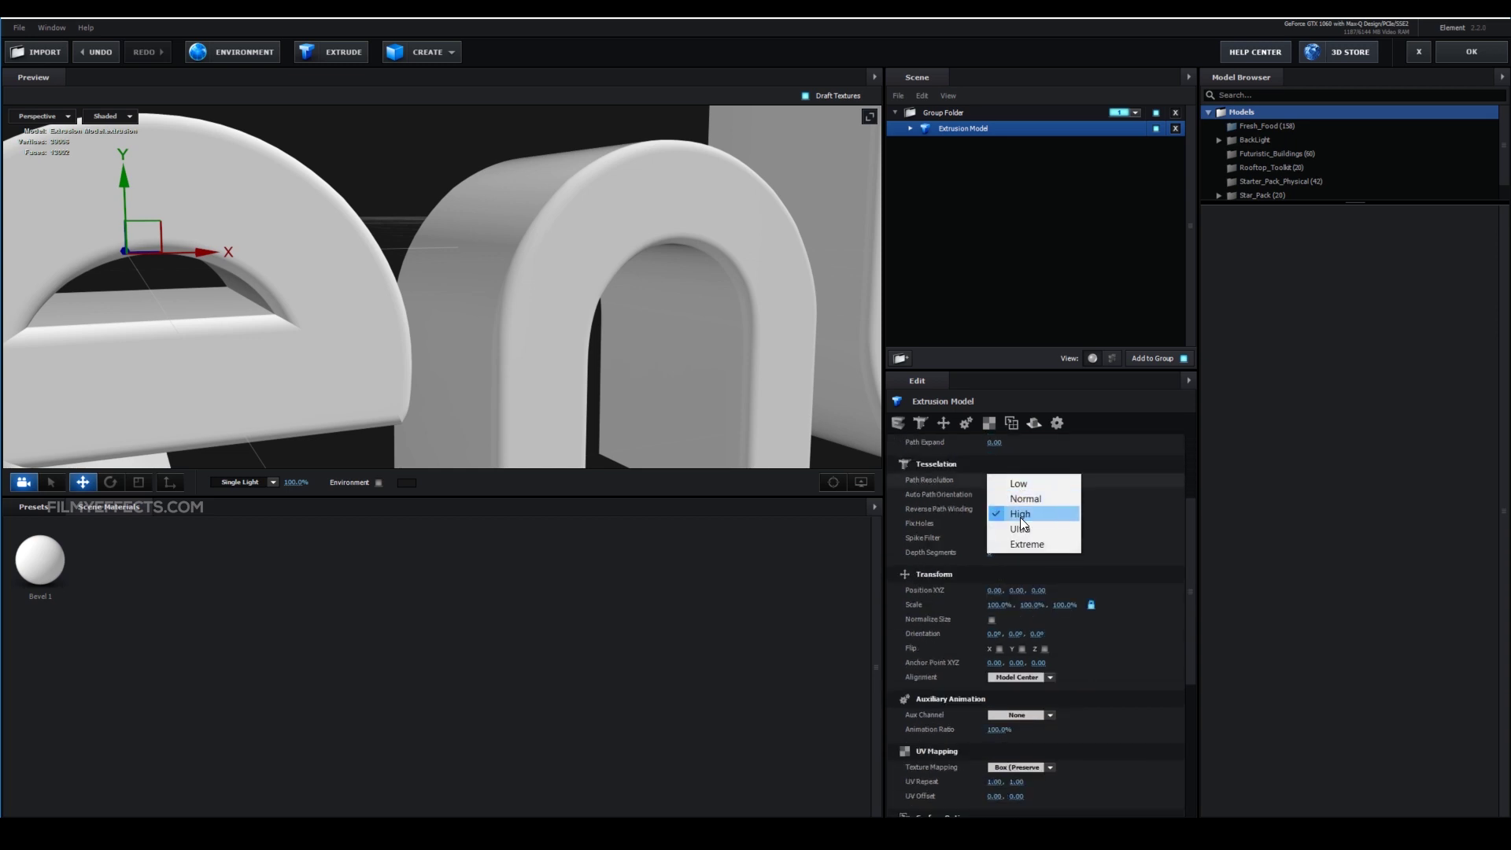
click(1022, 530)
scroll(1022, 480, up, 3)
click(1023, 480)
click(1030, 484)
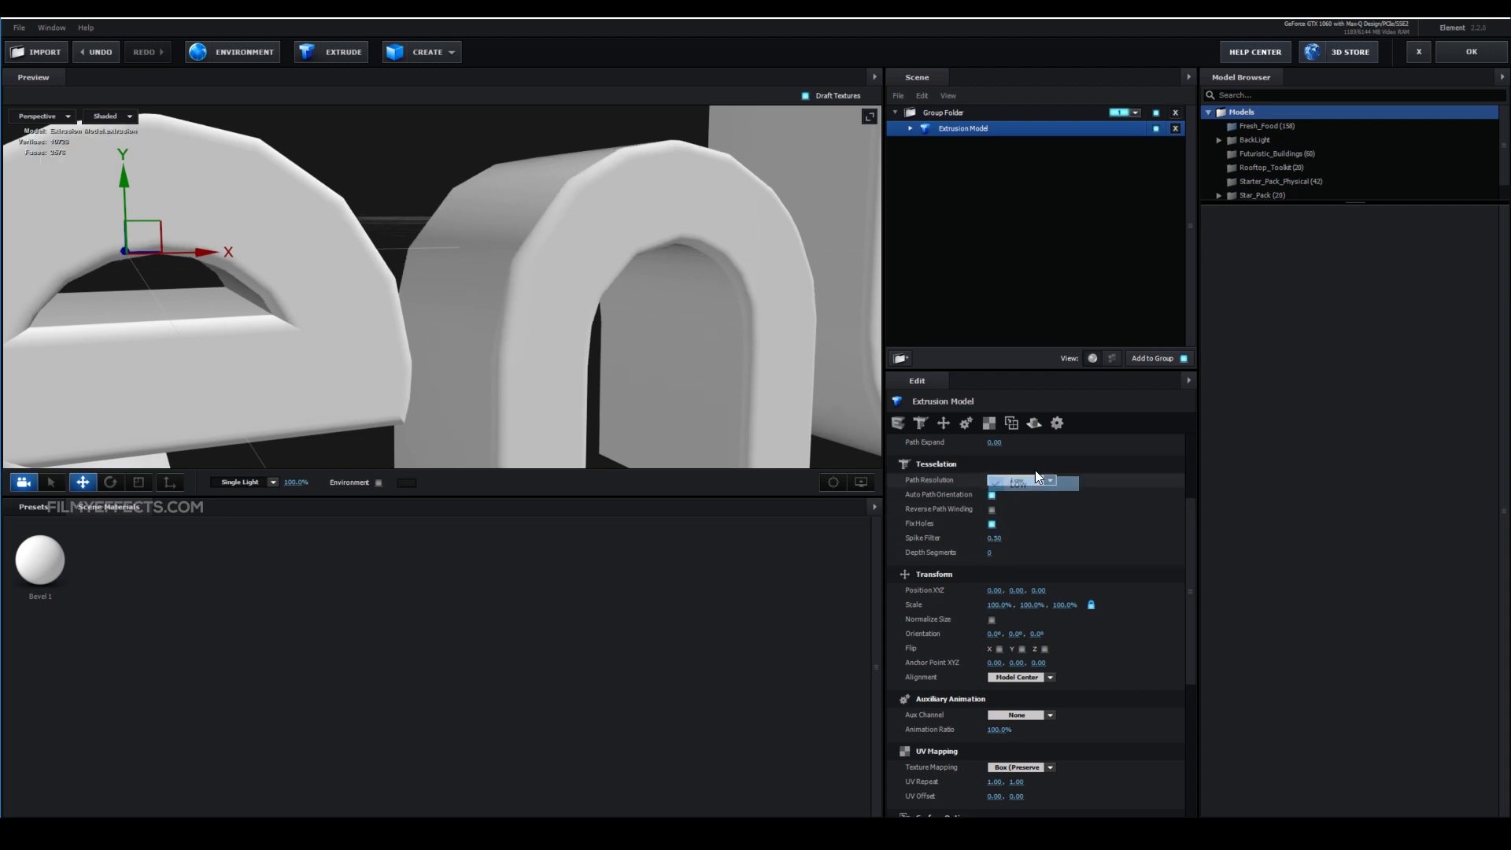
scroll(522, 248, up, 10)
drag(521, 248, 593, 182)
drag(523, 270, 548, 276)
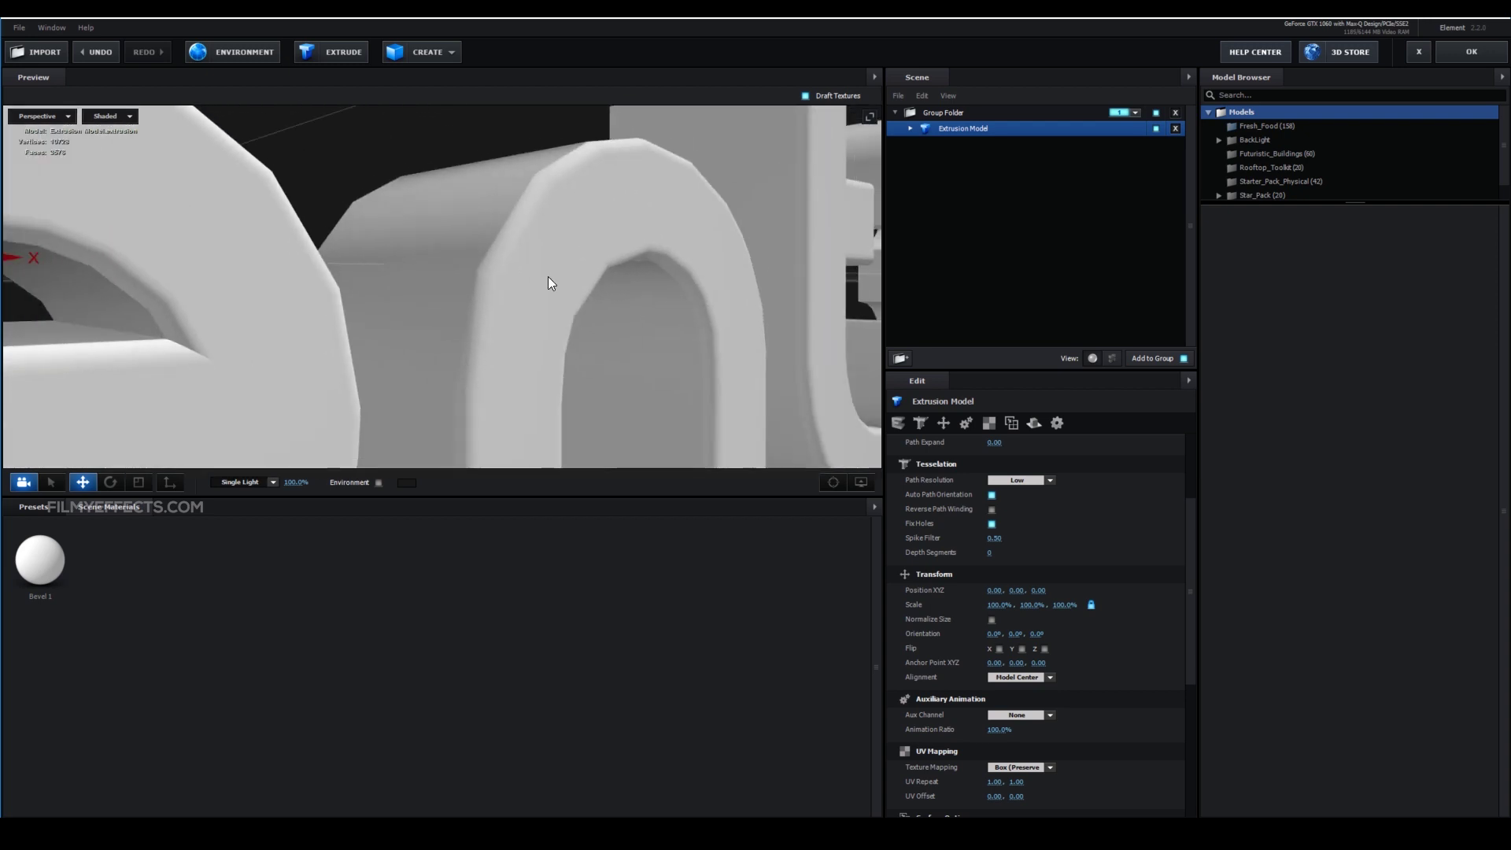
scroll(548, 279, down, 5)
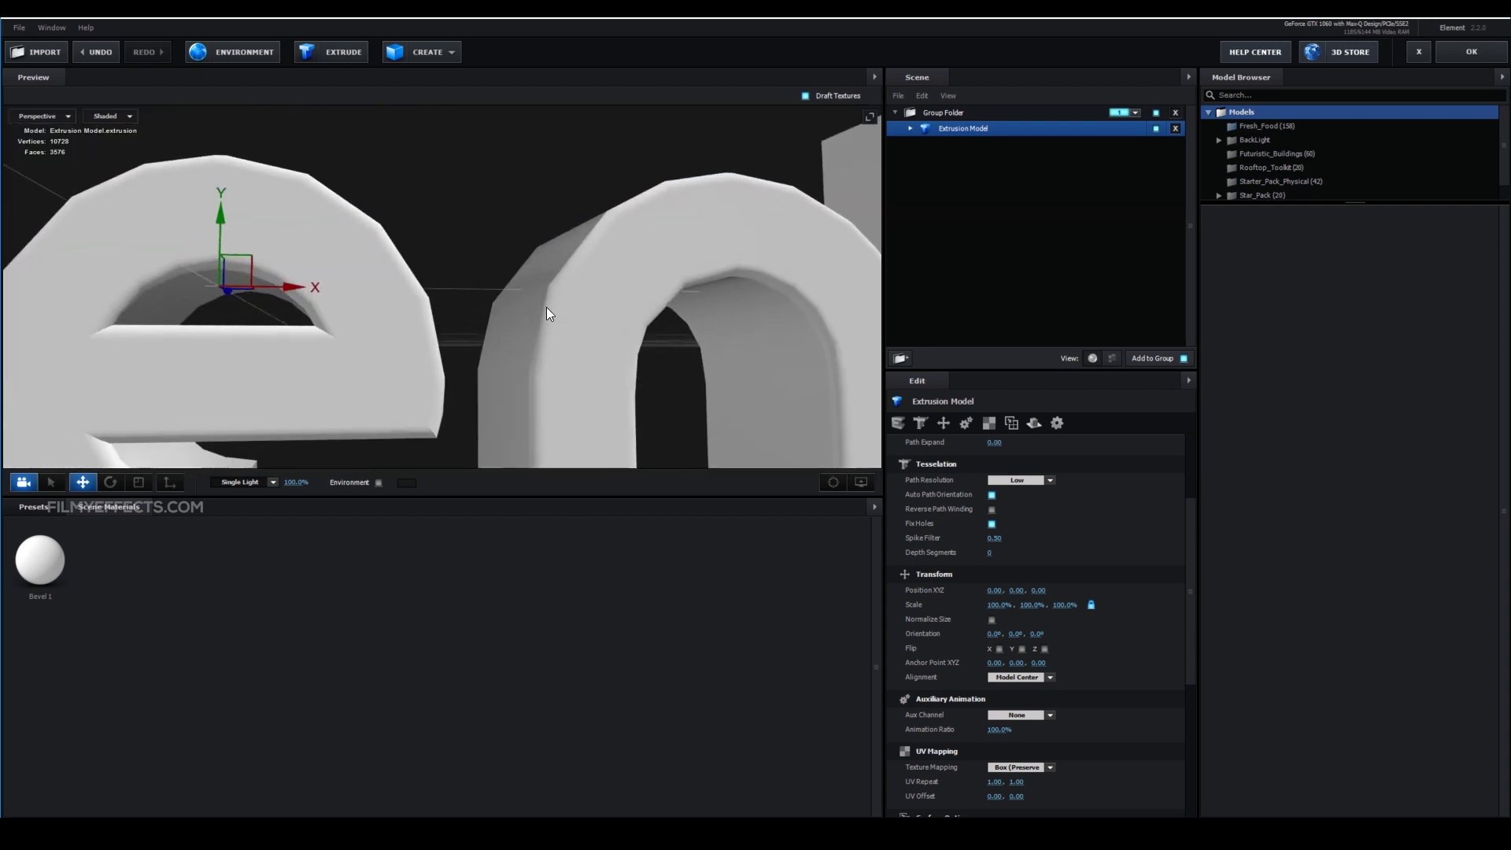
Set the extrusion model's path resolution to Ultra and check the smoothness of the letter curves up close
click(1023, 481)
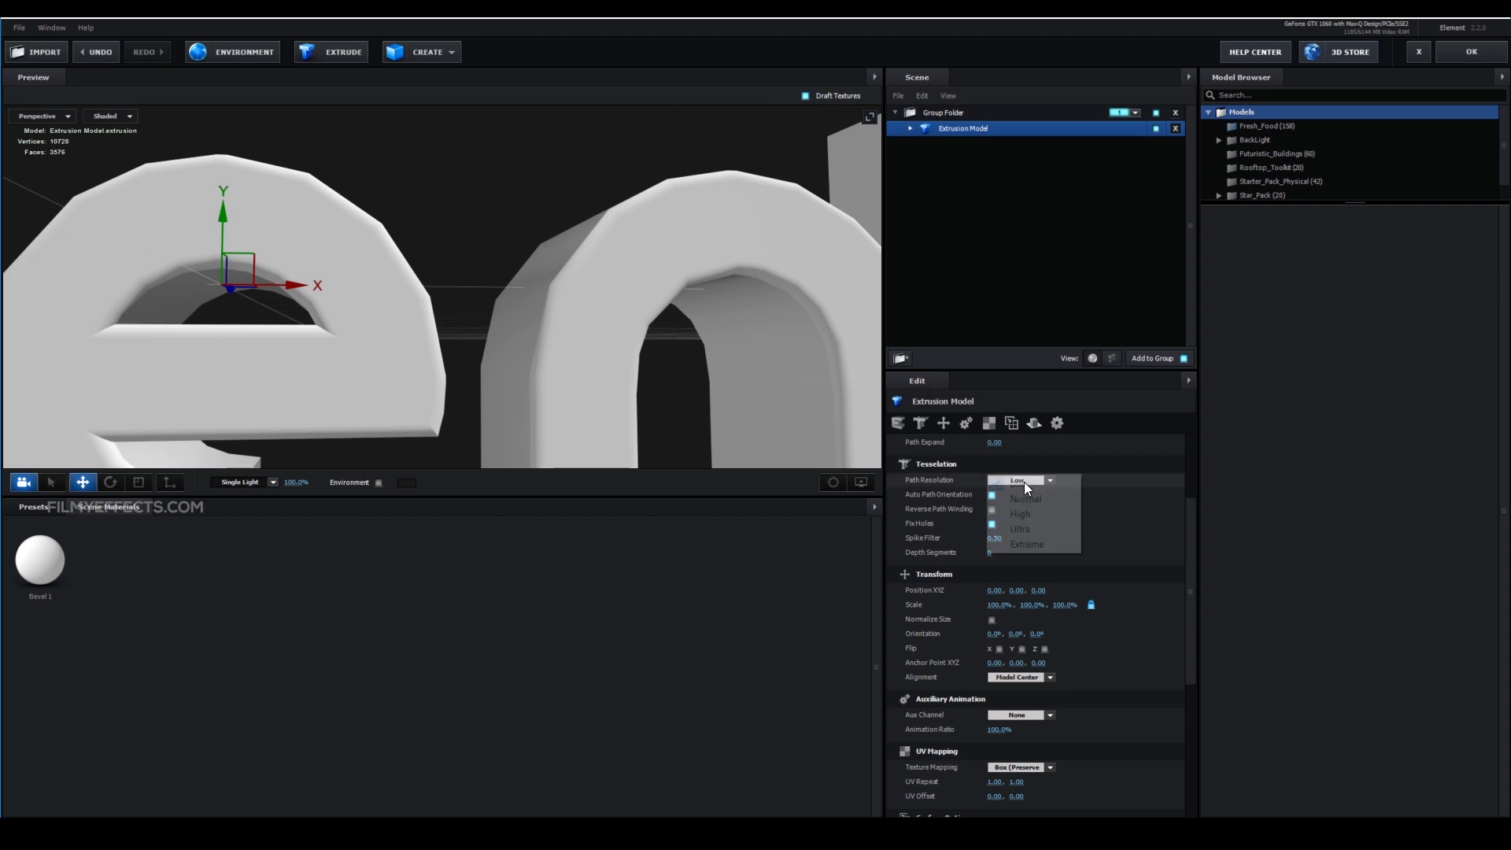
click(1042, 481)
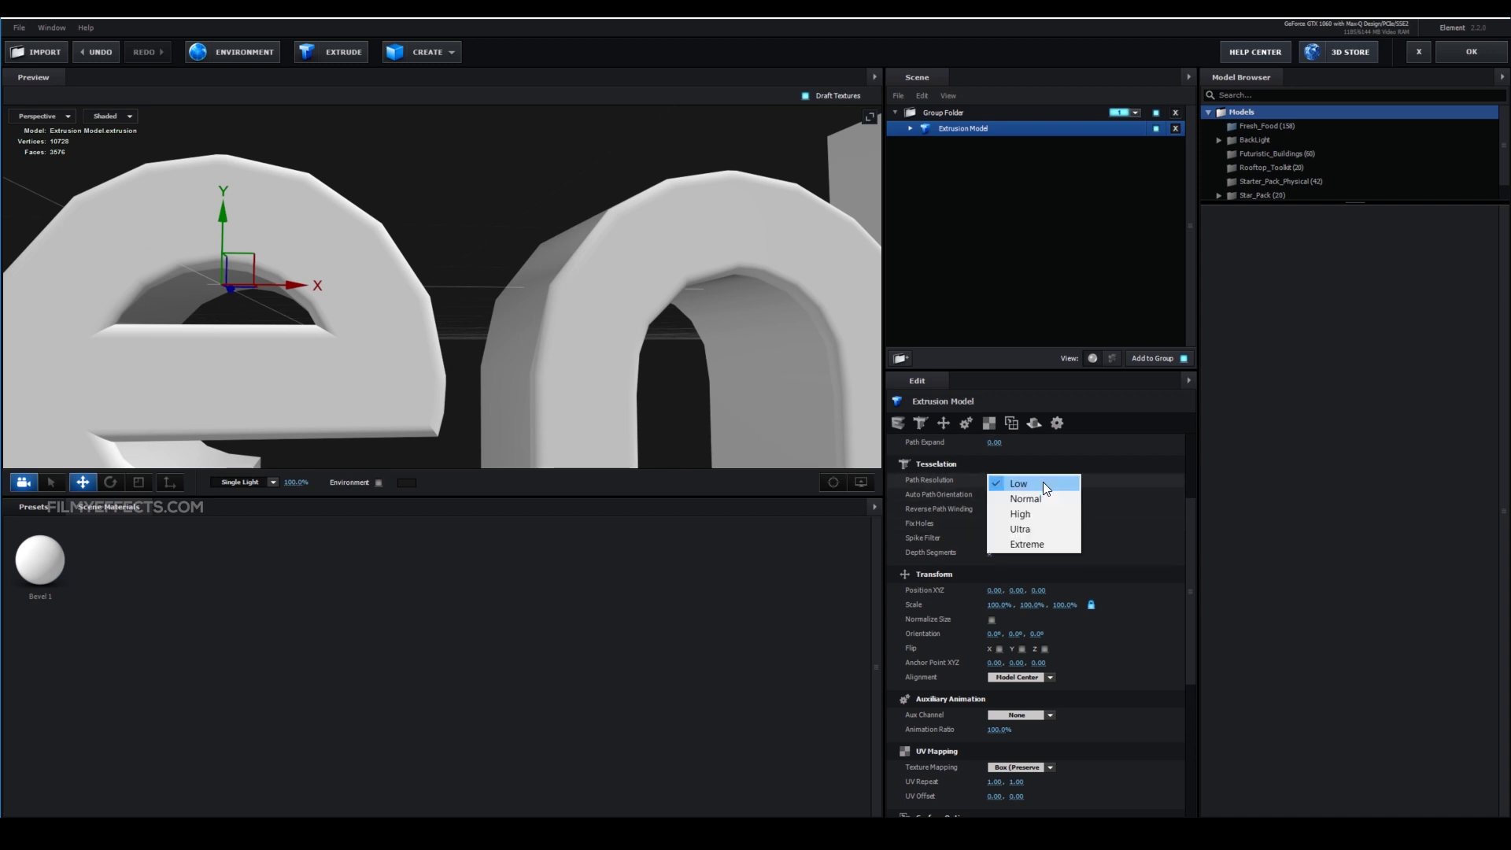
click(1041, 530)
scroll(569, 252, up, 3)
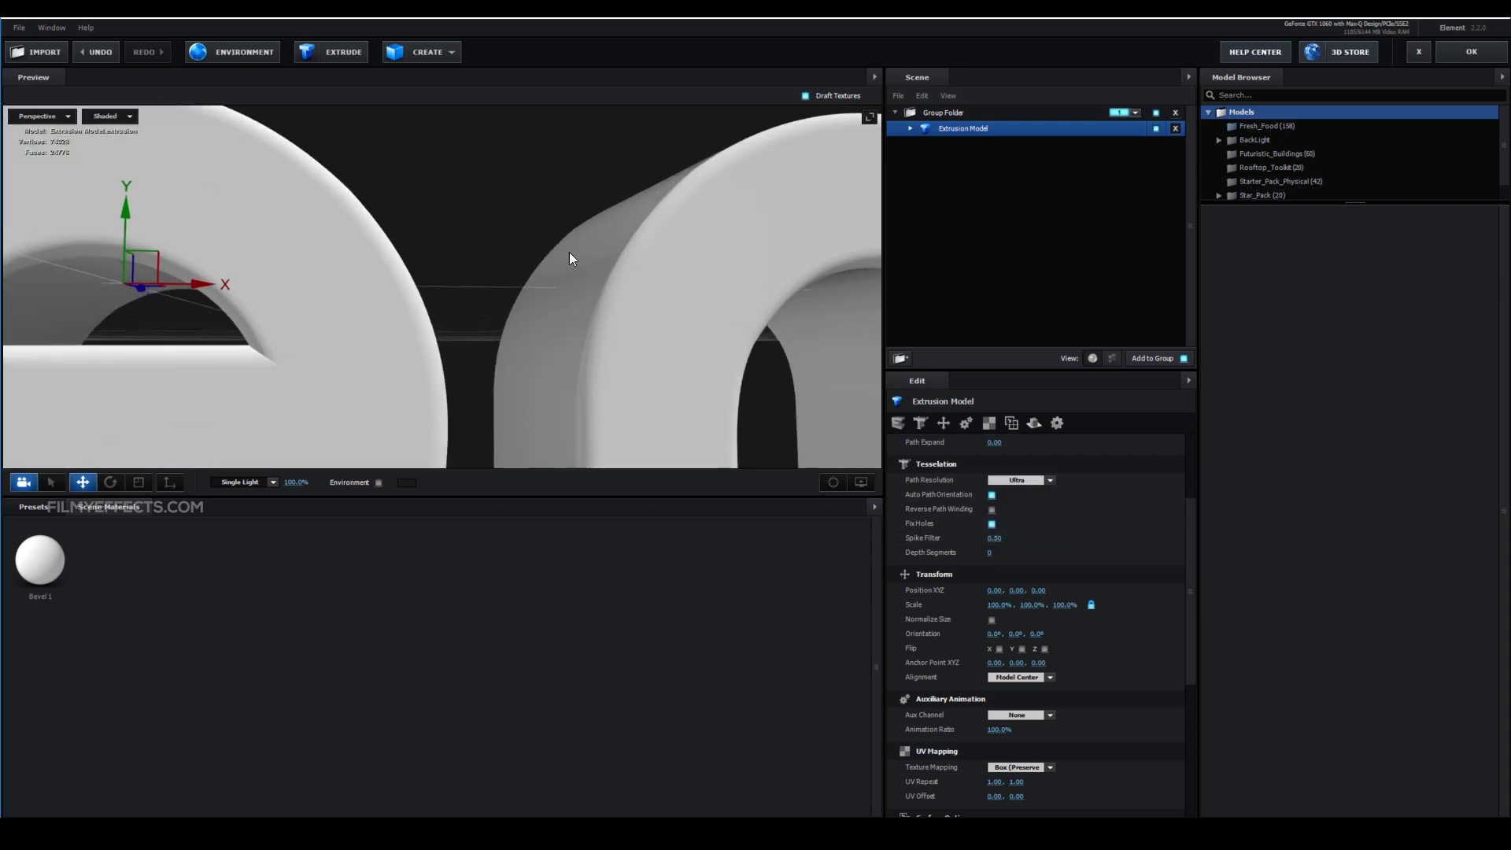
Switch the preview to wireframe display and examine the mesh density on the letter curves
click(32, 116)
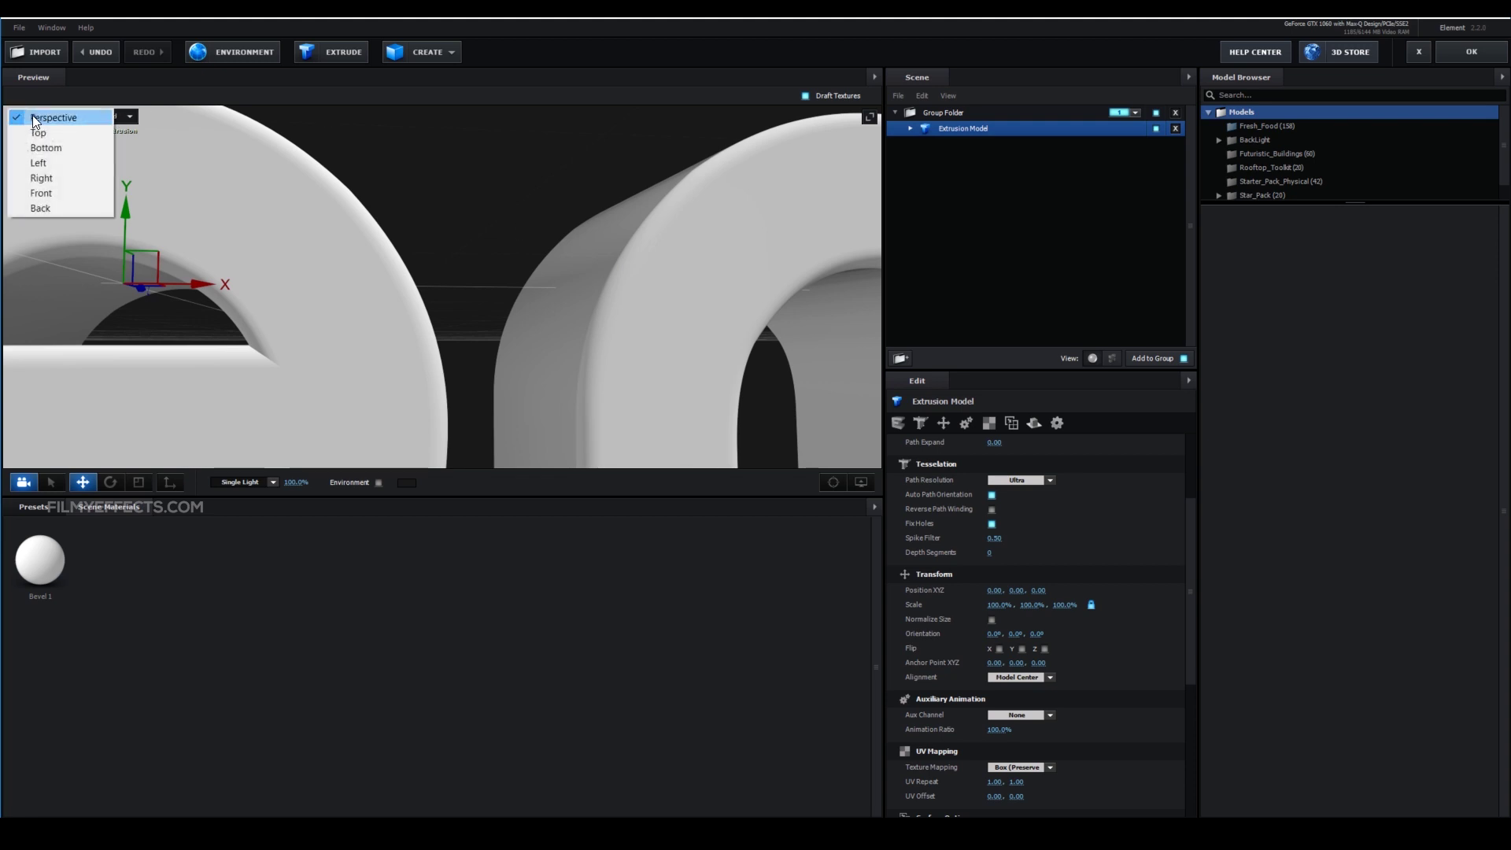
click(129, 116)
click(114, 116)
click(116, 131)
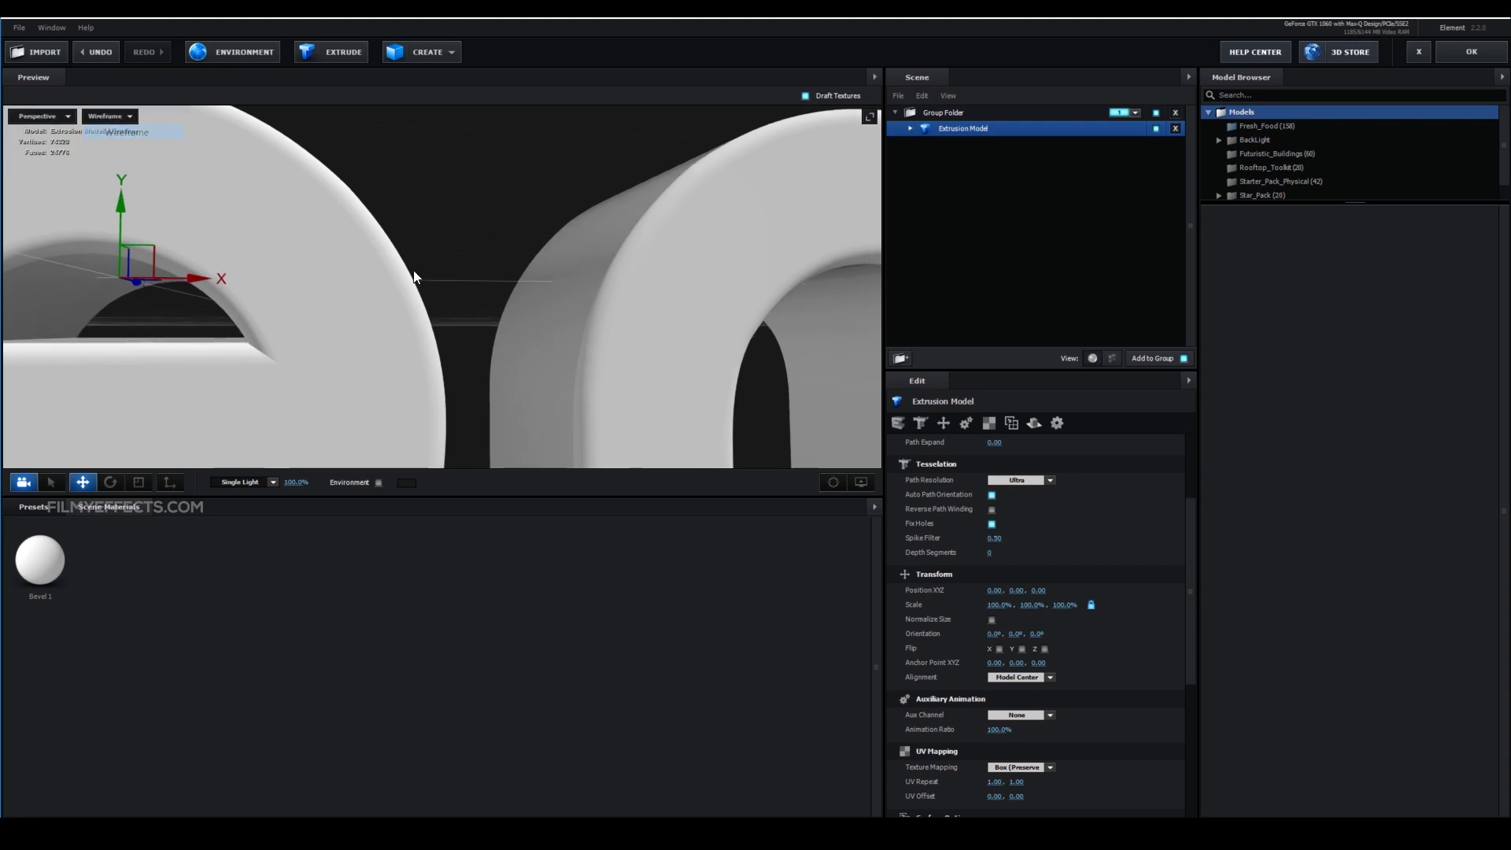
scroll(565, 296, down, 6)
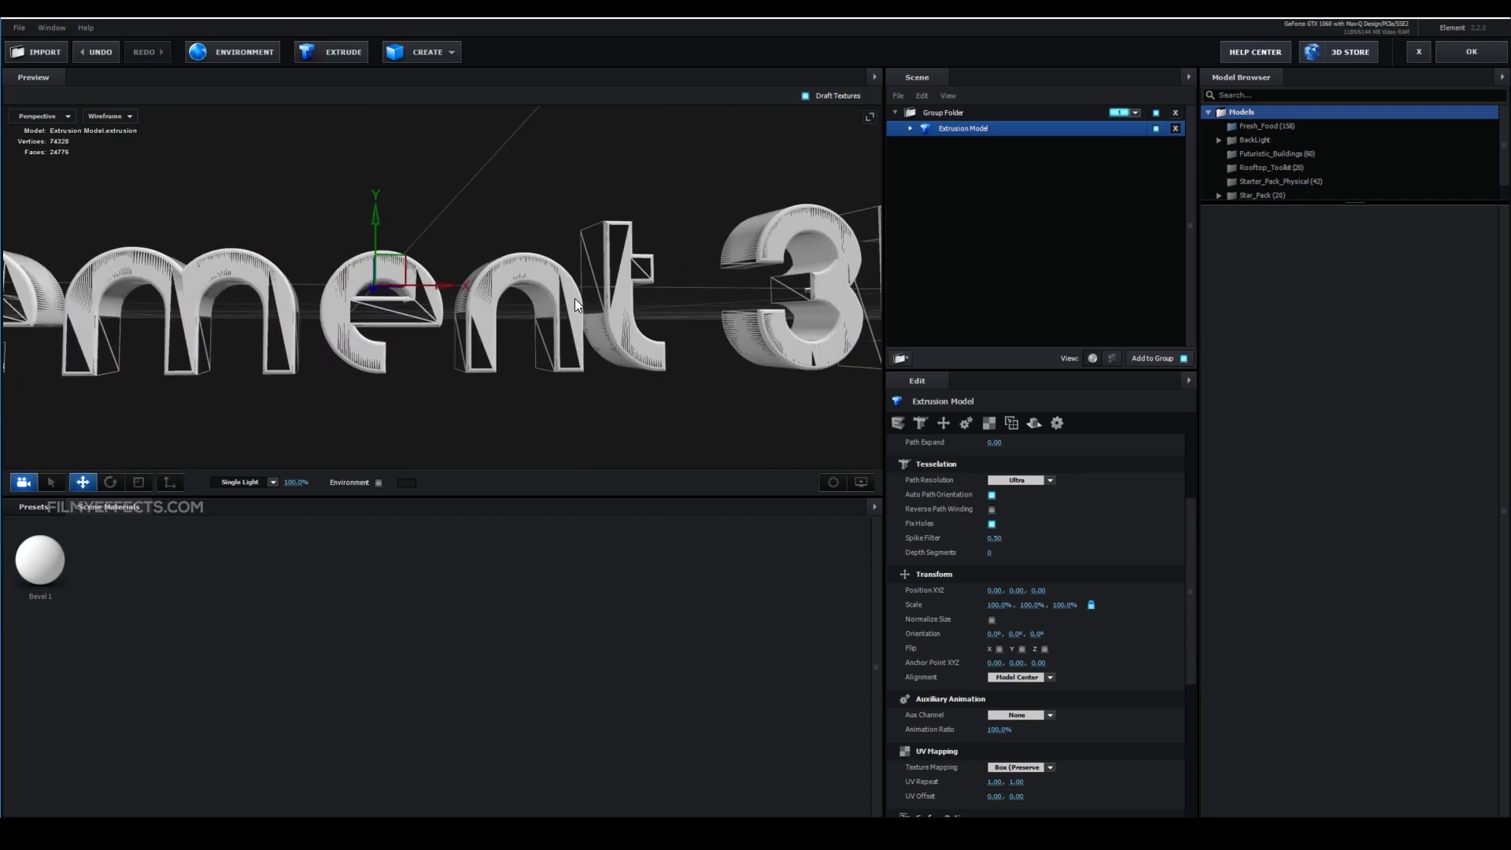
scroll(575, 315, up, 5)
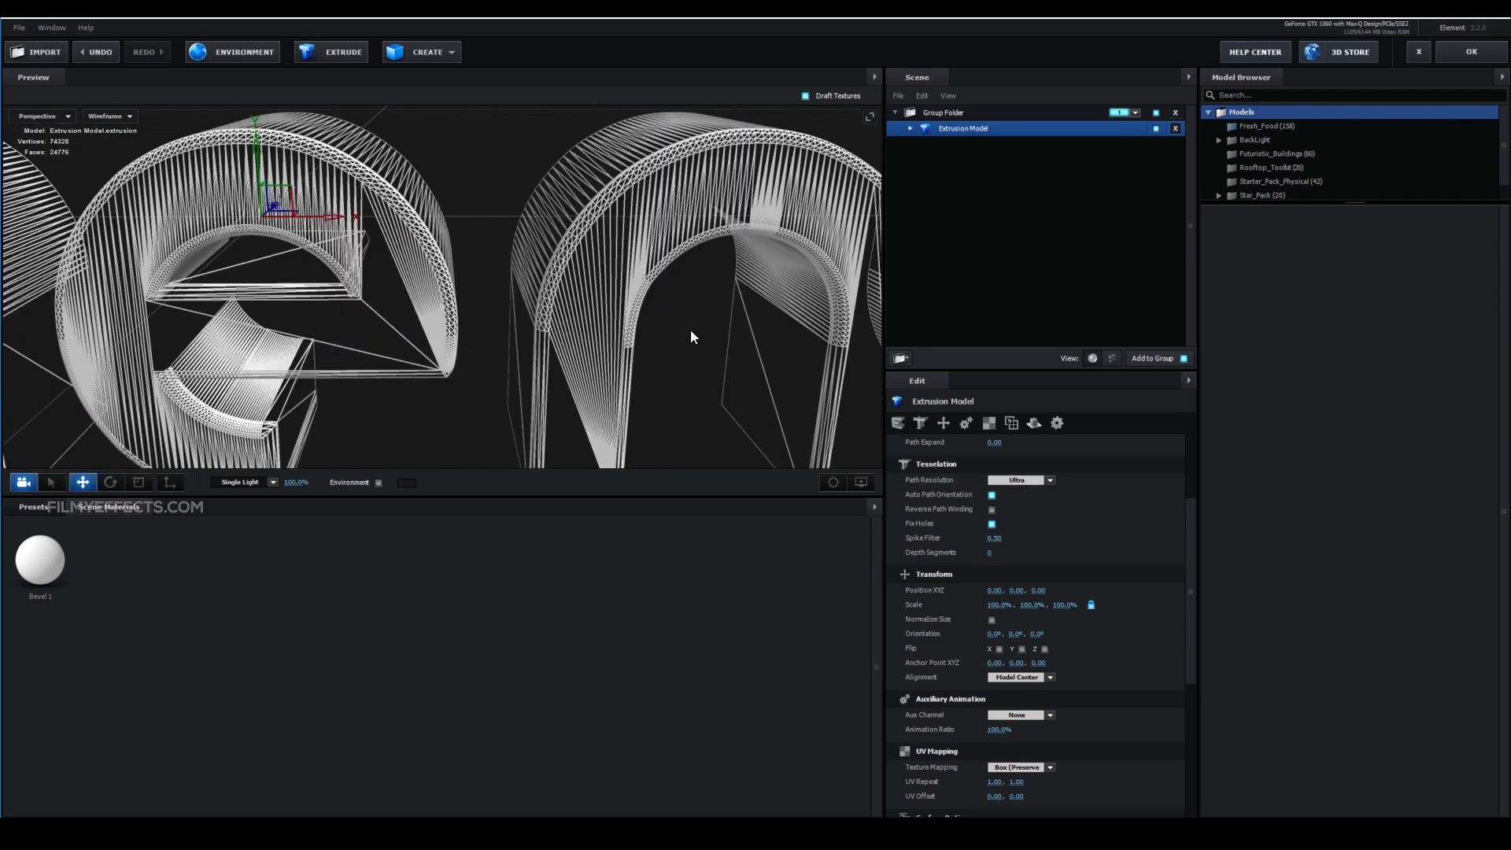
Compare the wireframe mesh at Low path resolution with Ultra, finishing on Ultra
click(1050, 480)
click(1017, 493)
scroll(630, 259, down, 3)
scroll(624, 277, down, 2)
scroll(624, 278, up, 2)
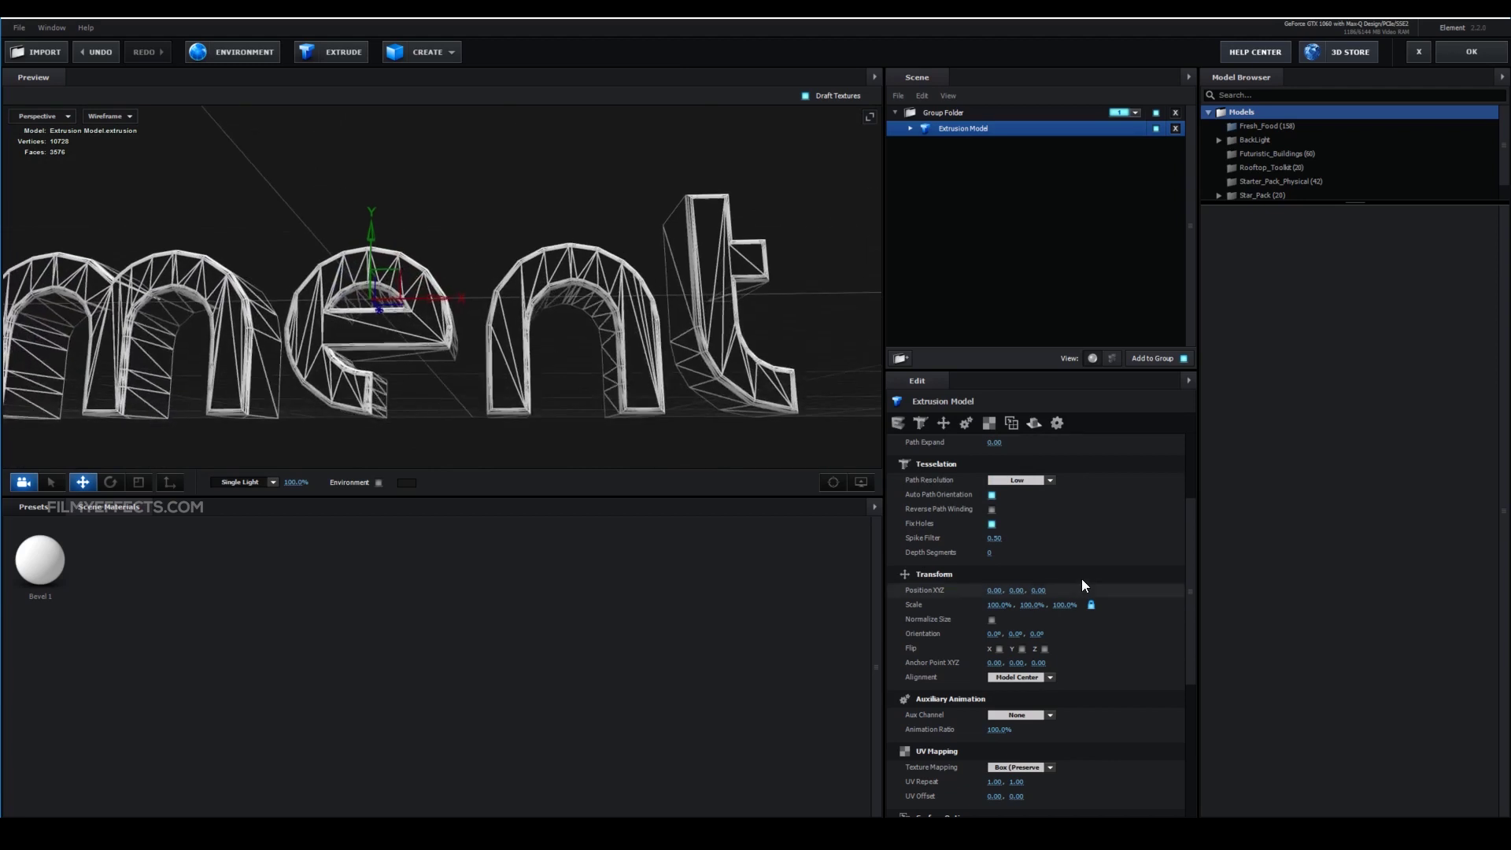
click(1032, 481)
click(1019, 528)
scroll(592, 368, up, 3)
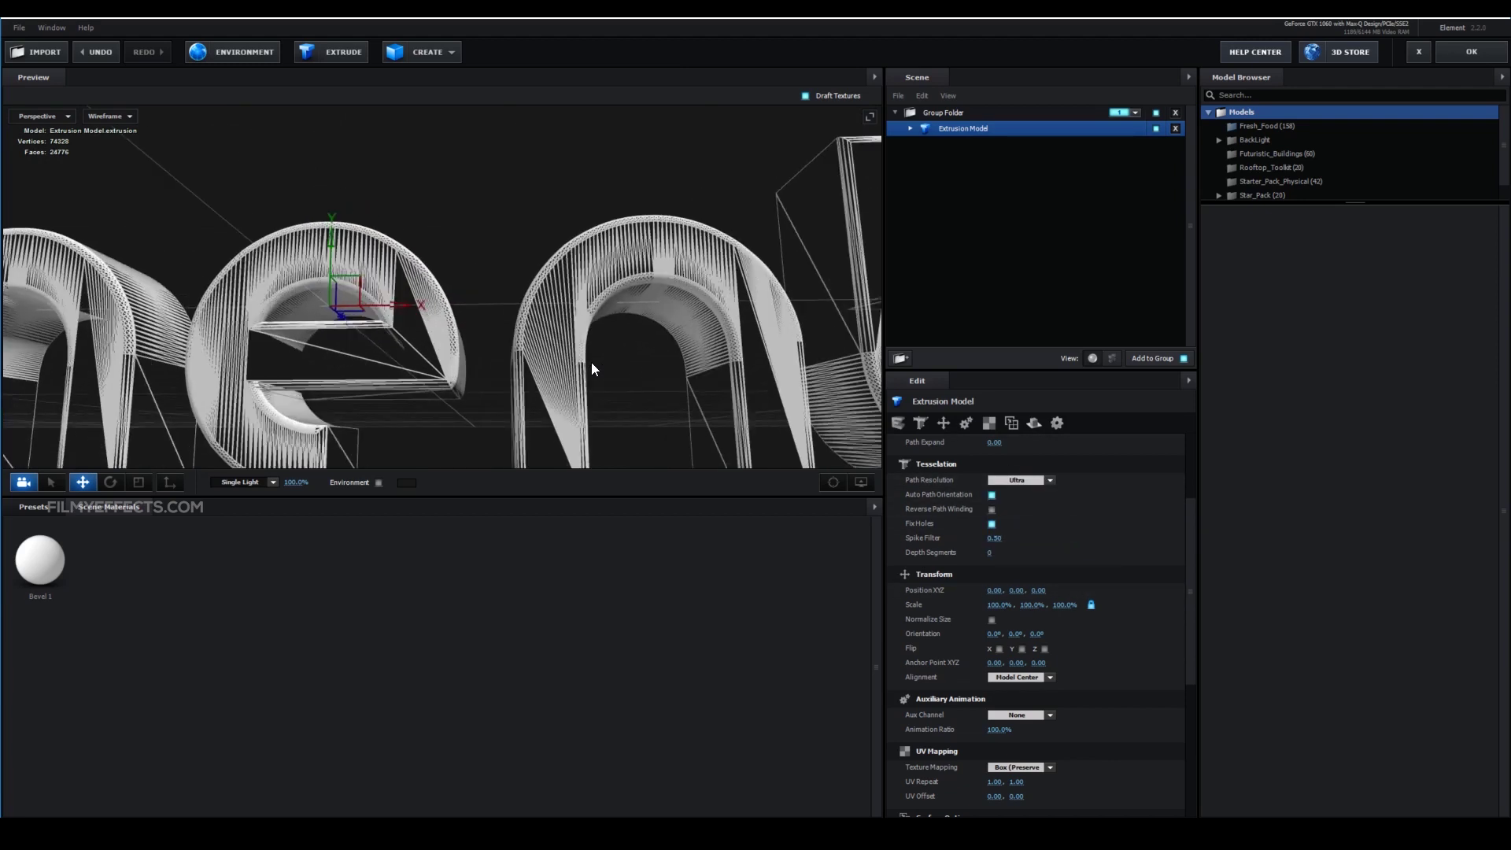
Return the preview to shaded display and view the whole title from an angle
click(93, 112)
click(101, 115)
scroll(586, 252, down, 2)
mouse_move(579, 270)
mouse_down()
mouse_move(614, 318)
mouse_move(551, 305)
mouse_move(575, 281)
mouse_up()
scroll(575, 282, down, 1)
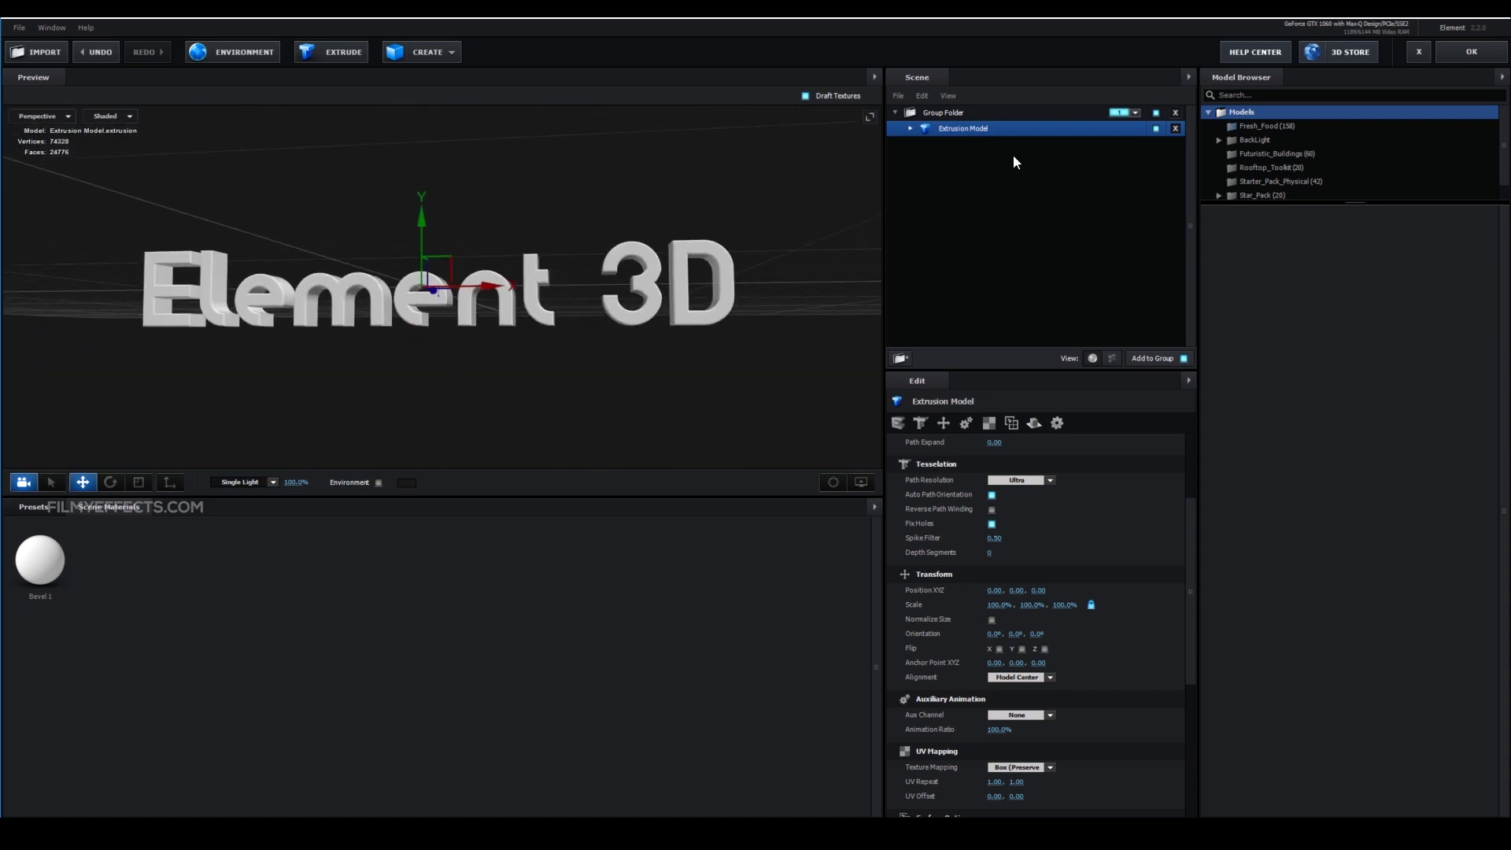
drag(589, 379, 551, 394)
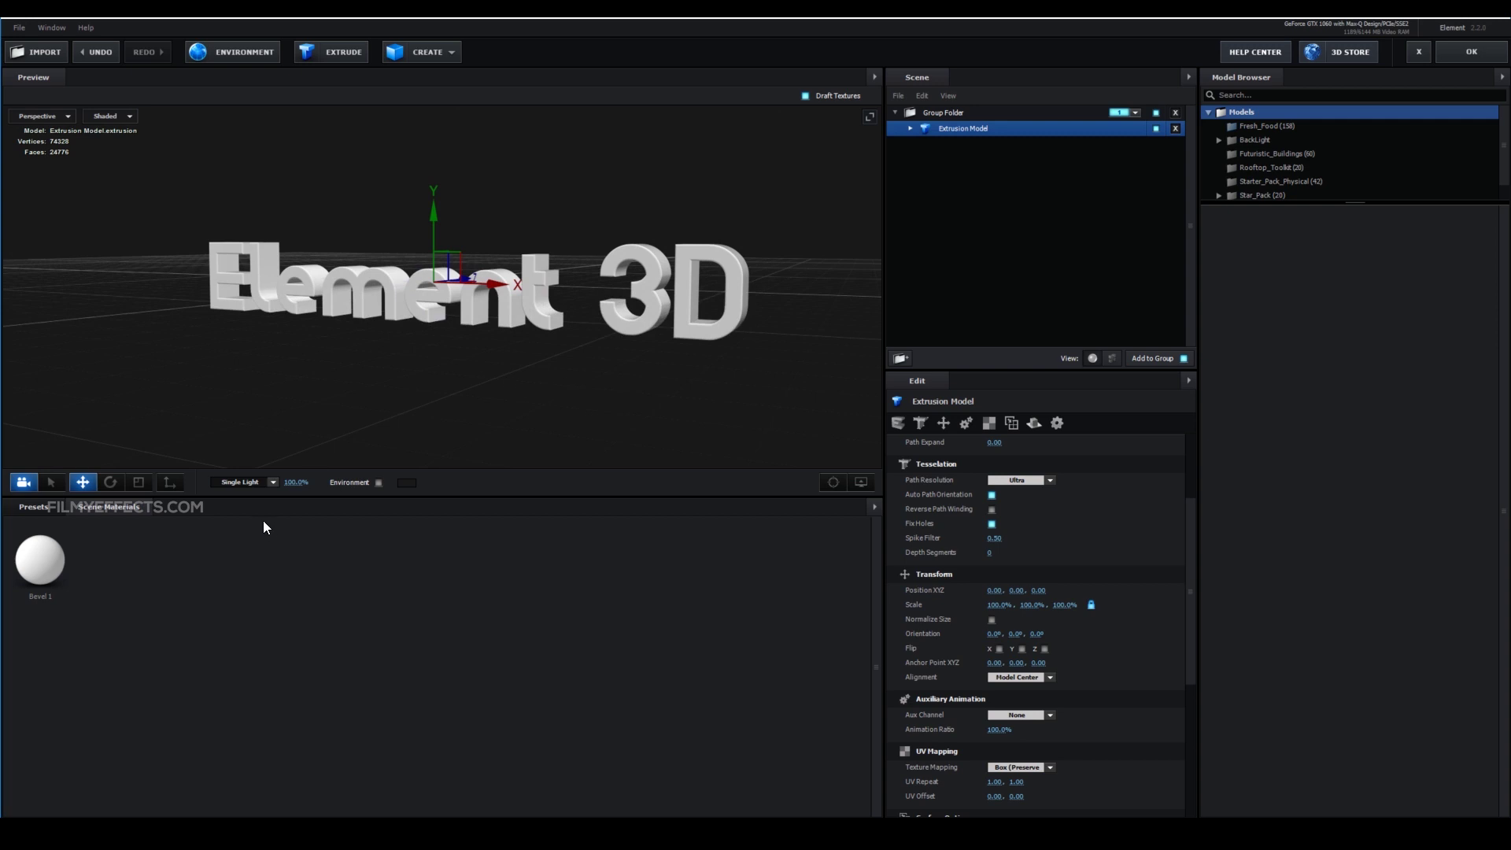
Show the environment background in the preview and look around the title within it
click(379, 482)
scroll(582, 321, down, 2)
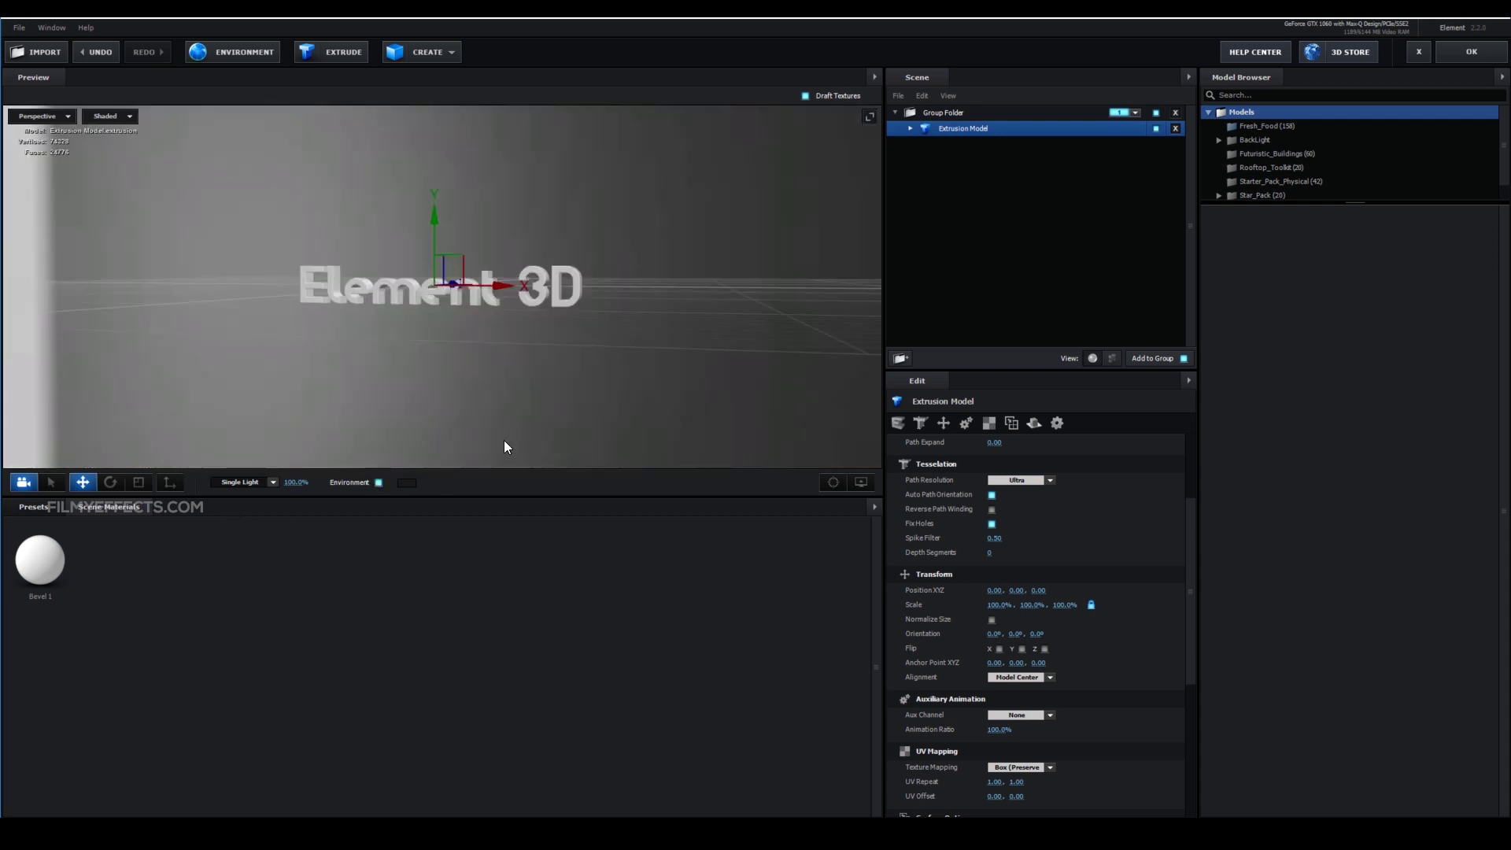
drag(567, 341, 481, 369)
Apply the Underpass preset from the V1_Environment collection as the scene environment and inspect it around the title
click(43, 507)
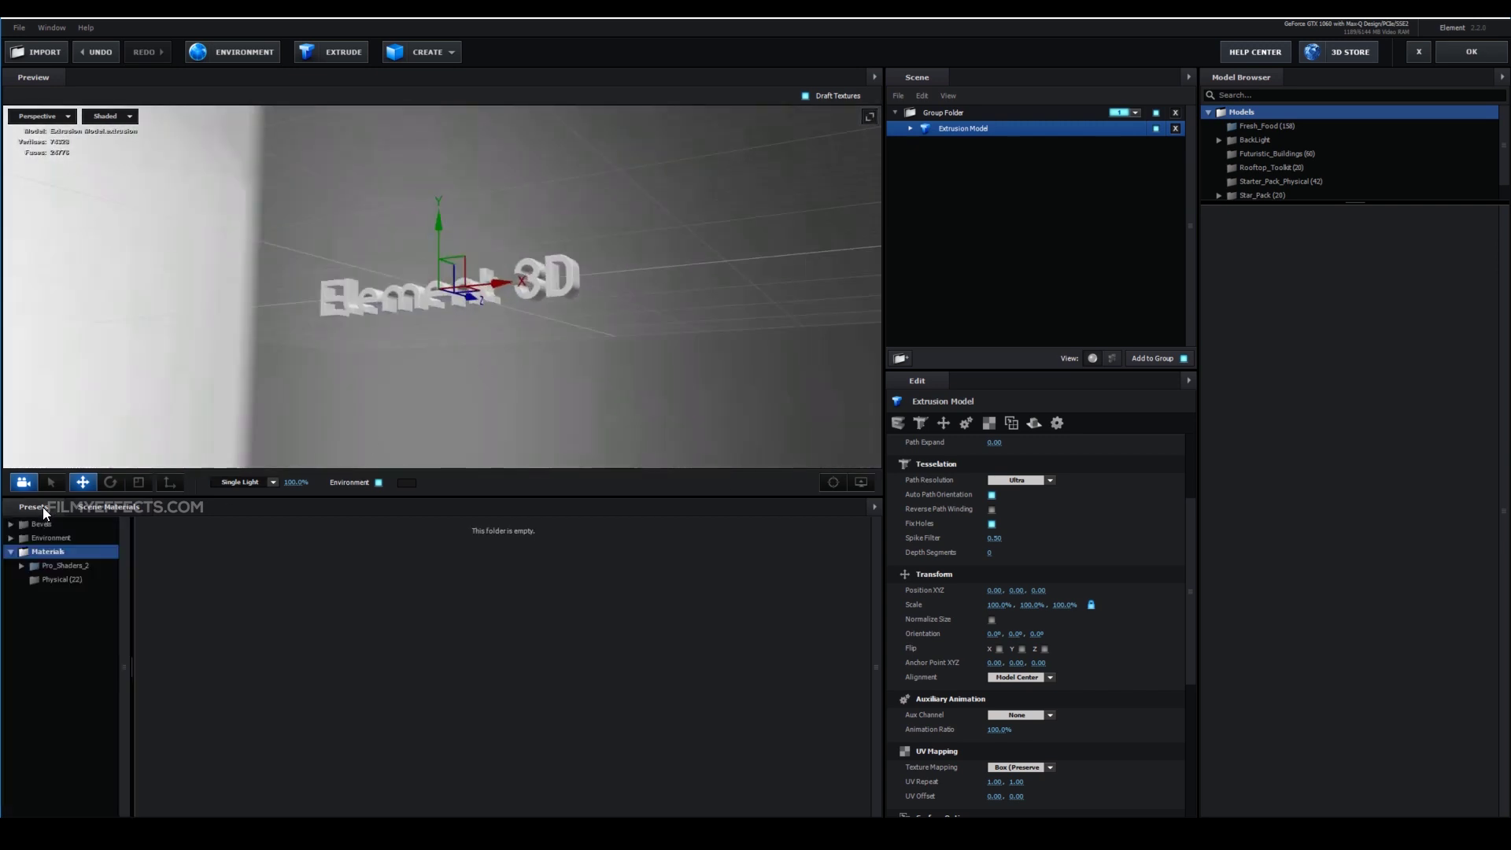
click(41, 538)
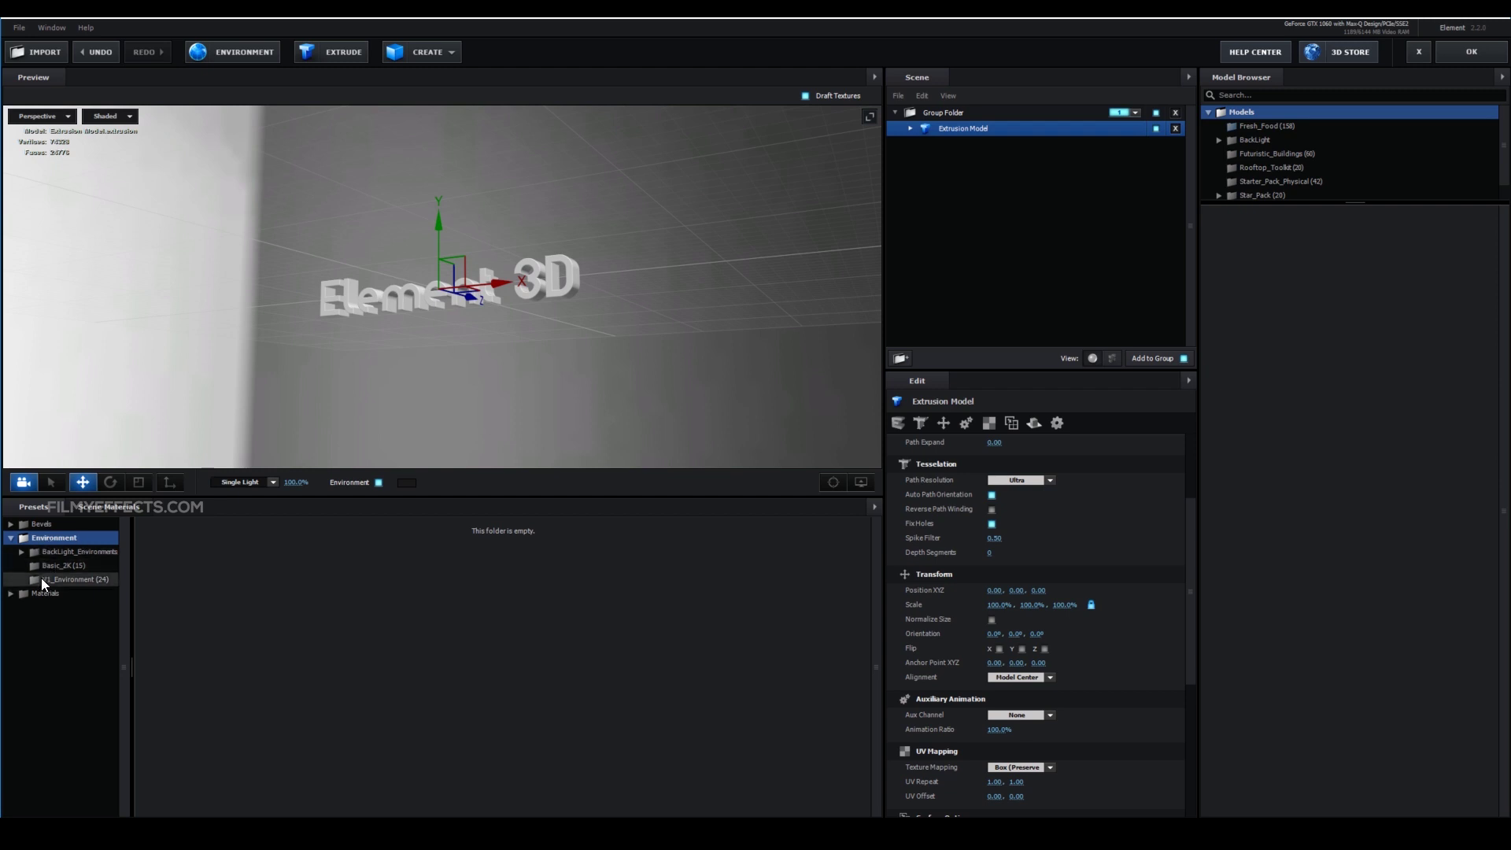
click(63, 581)
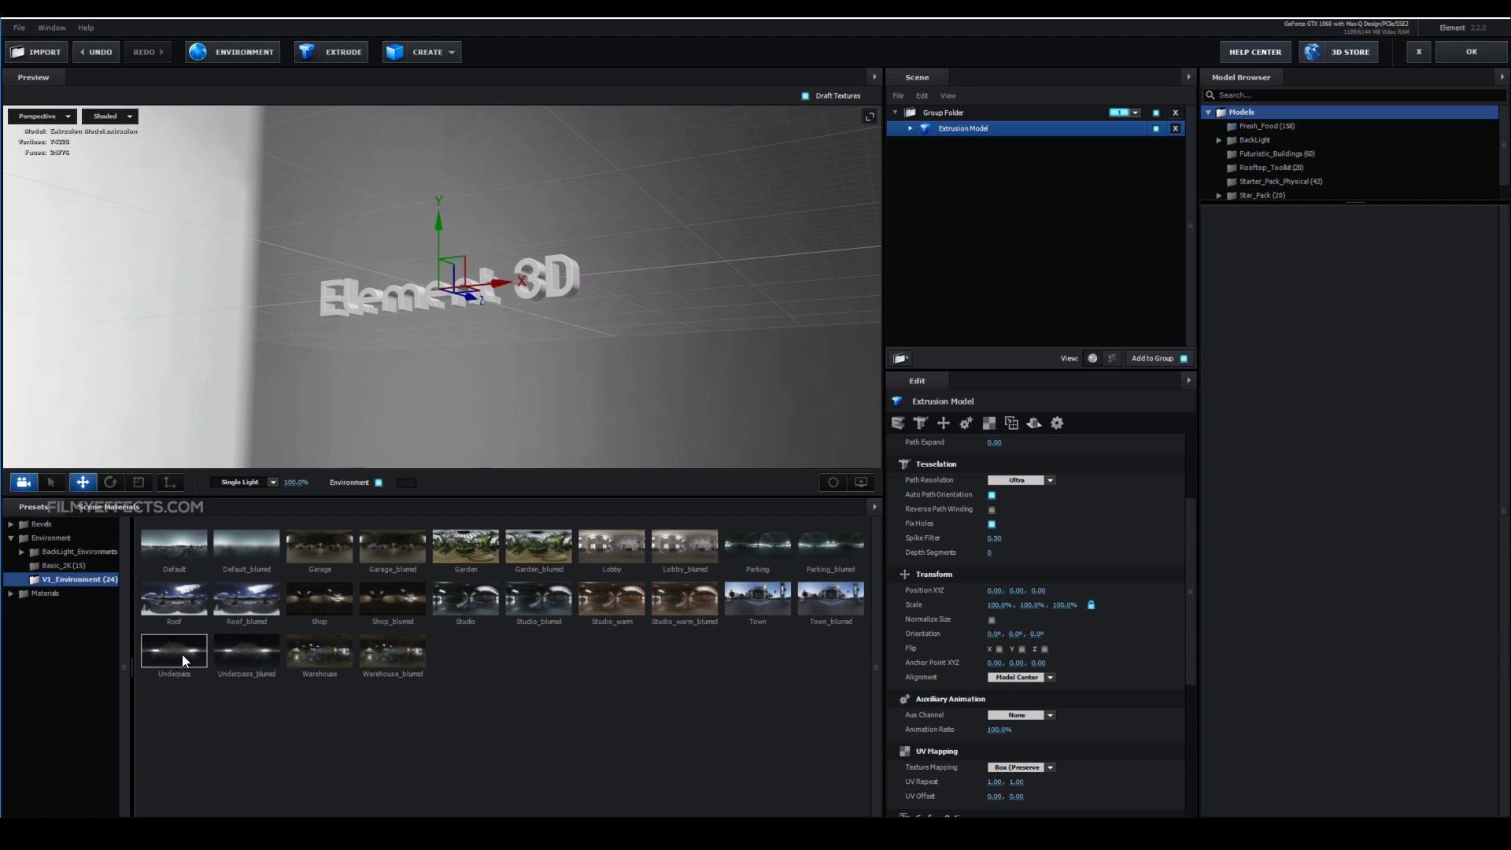
click(159, 647)
mouse_move(484, 311)
mouse_down()
mouse_move(554, 354)
mouse_move(627, 361)
mouse_move(488, 299)
mouse_move(474, 323)
mouse_move(489, 333)
mouse_up()
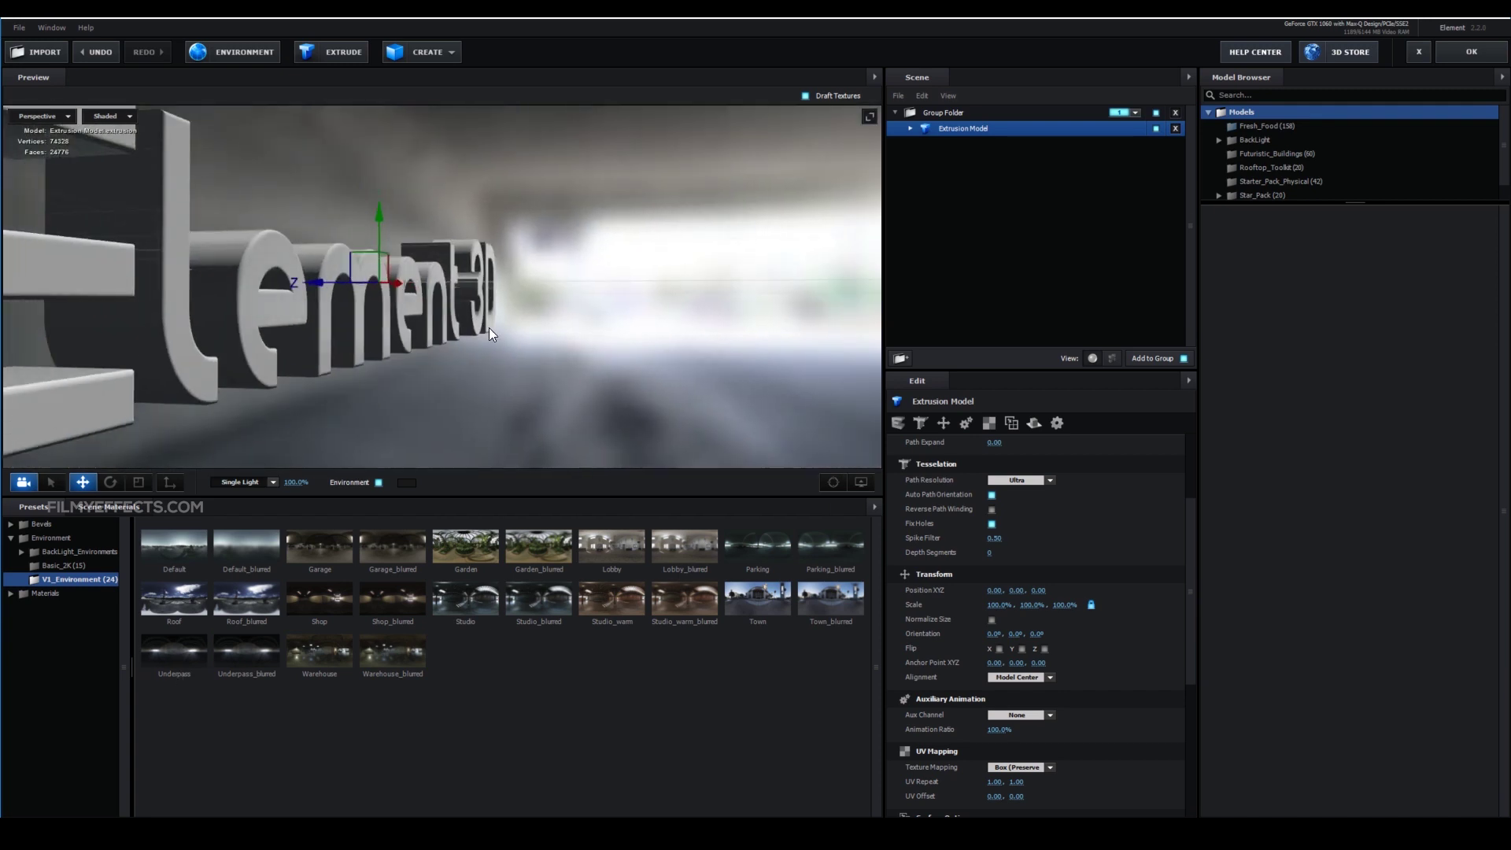
Try the Underpass_blurred environment, then reapply Underpass and view the title from other angles
click(233, 656)
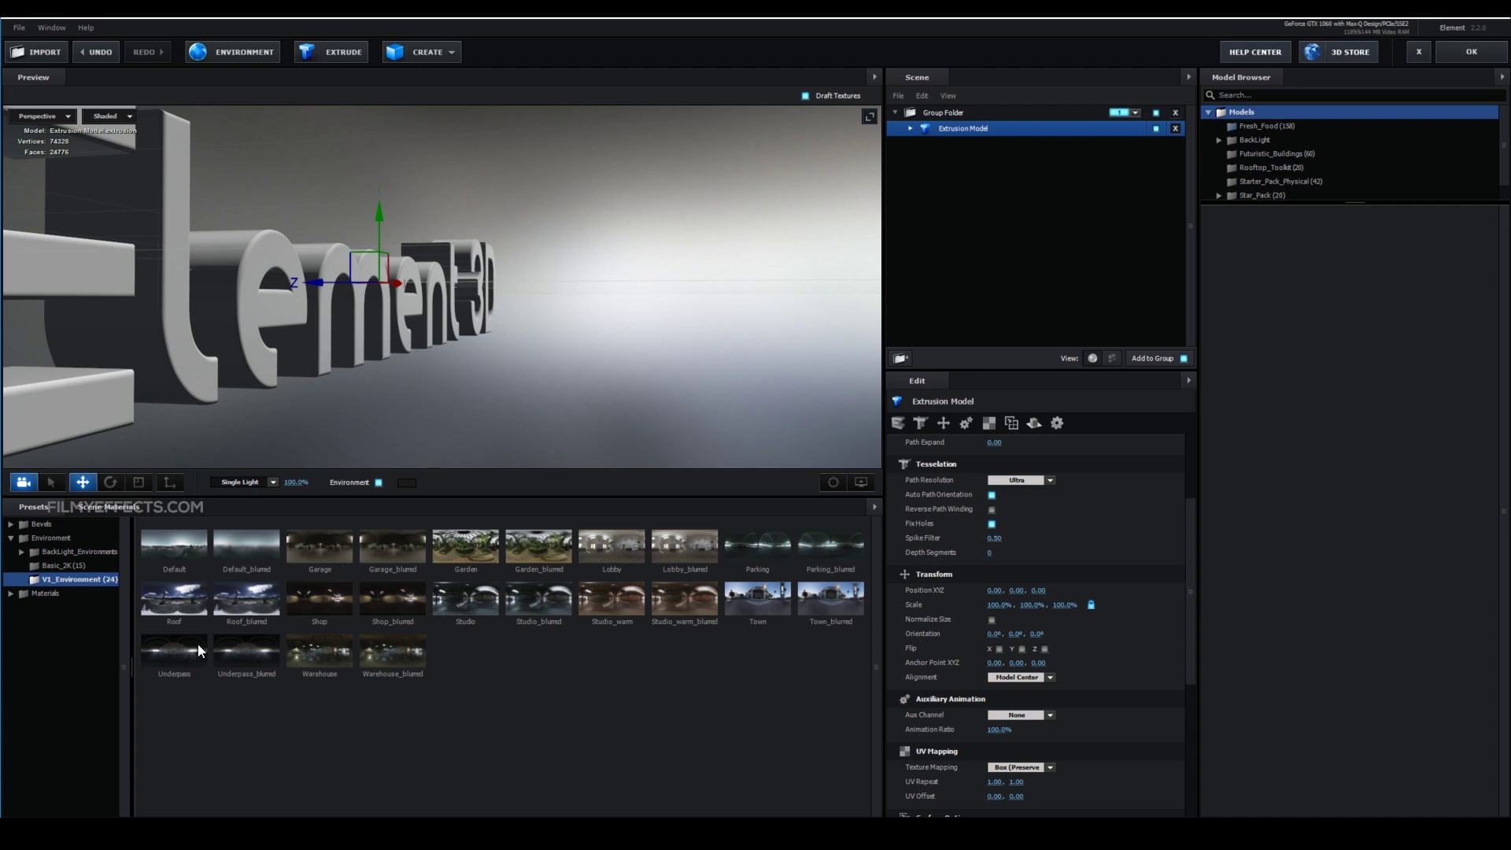
click(156, 660)
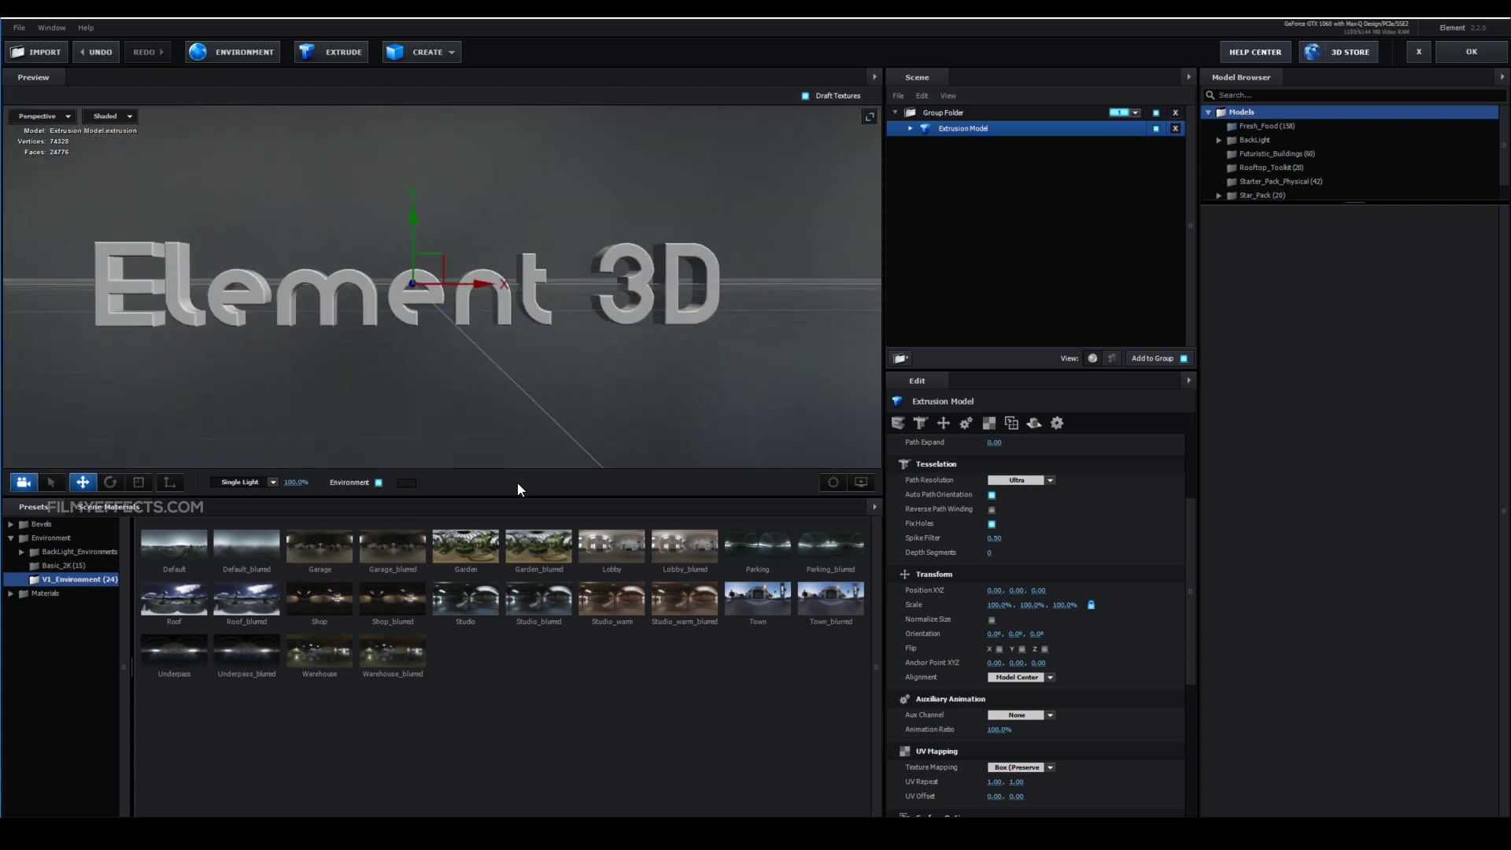
drag(652, 295, 529, 379)
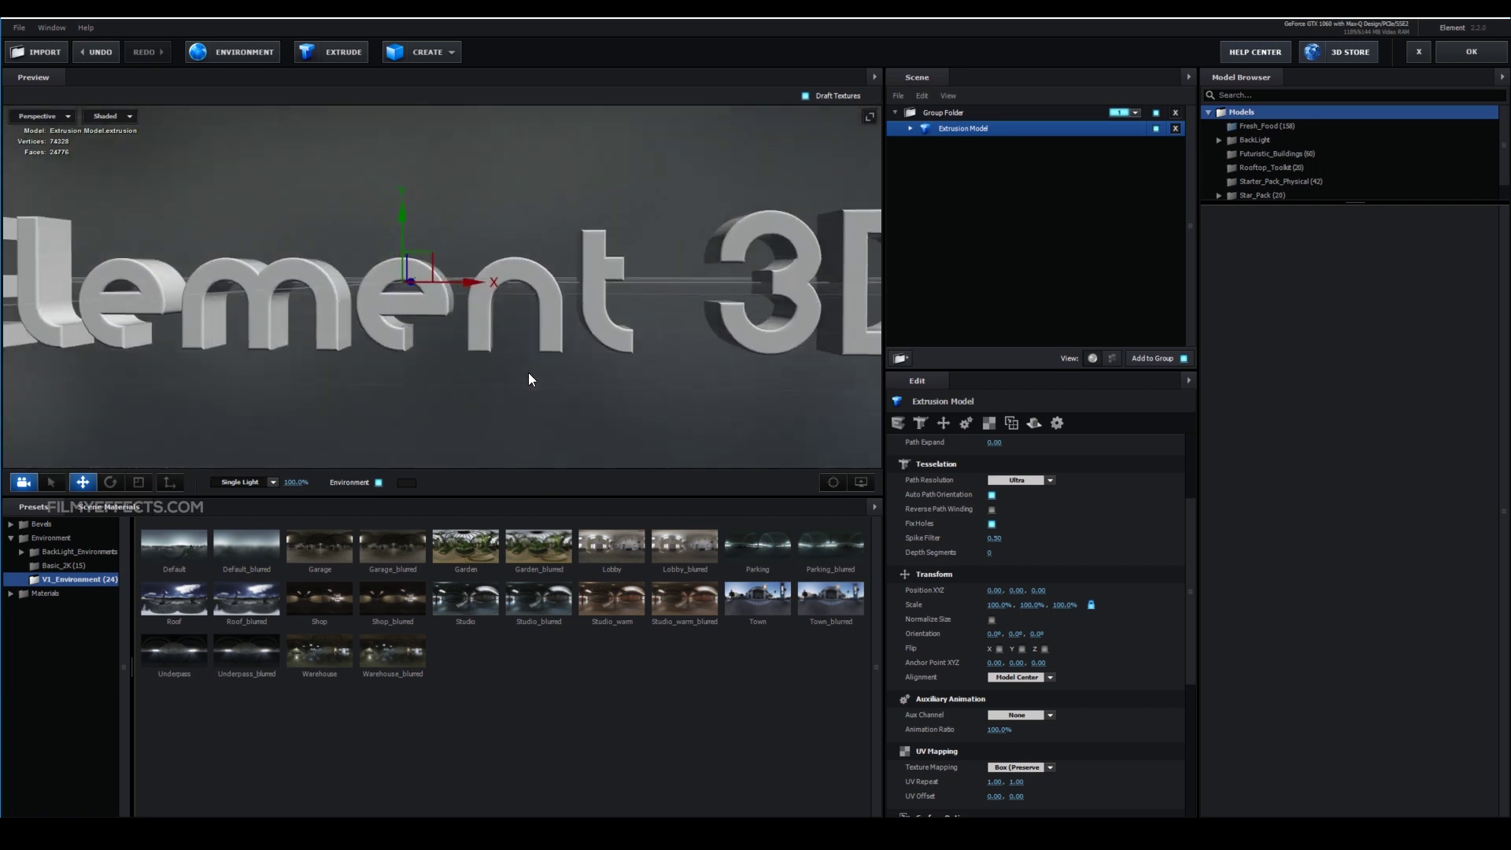
Hide the environment background and show it again while viewing the title, and undo the last change
click(379, 482)
mouse_move(508, 343)
mouse_down()
mouse_move(551, 348)
mouse_move(491, 343)
mouse_up()
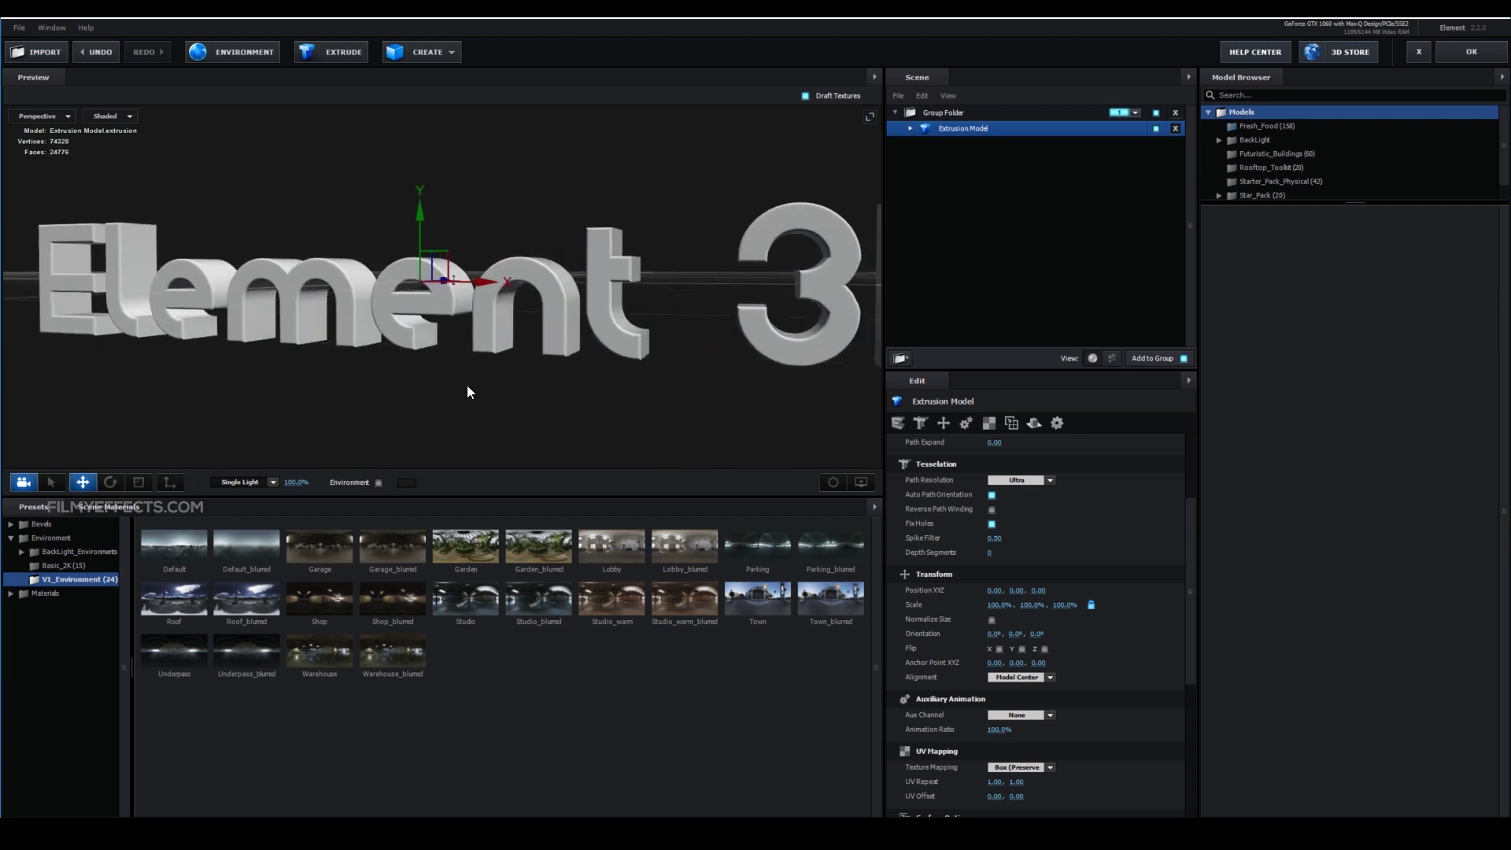
click(378, 483)
drag(541, 289, 434, 339)
scroll(452, 308, down, 3)
key(ctrl+z)
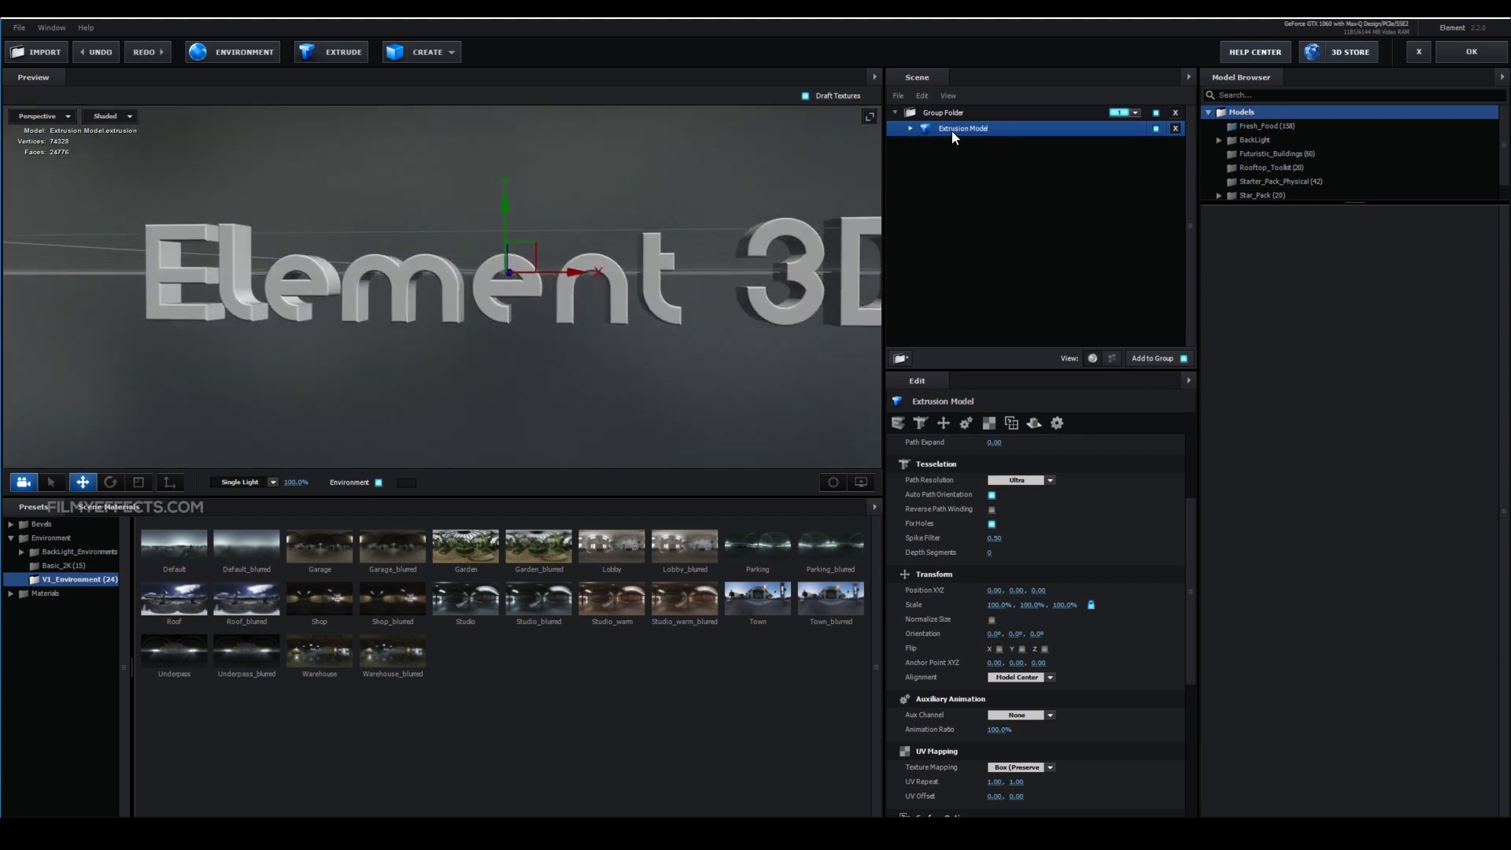
Rename the extrusion model as "Text"
double_click(951, 128)
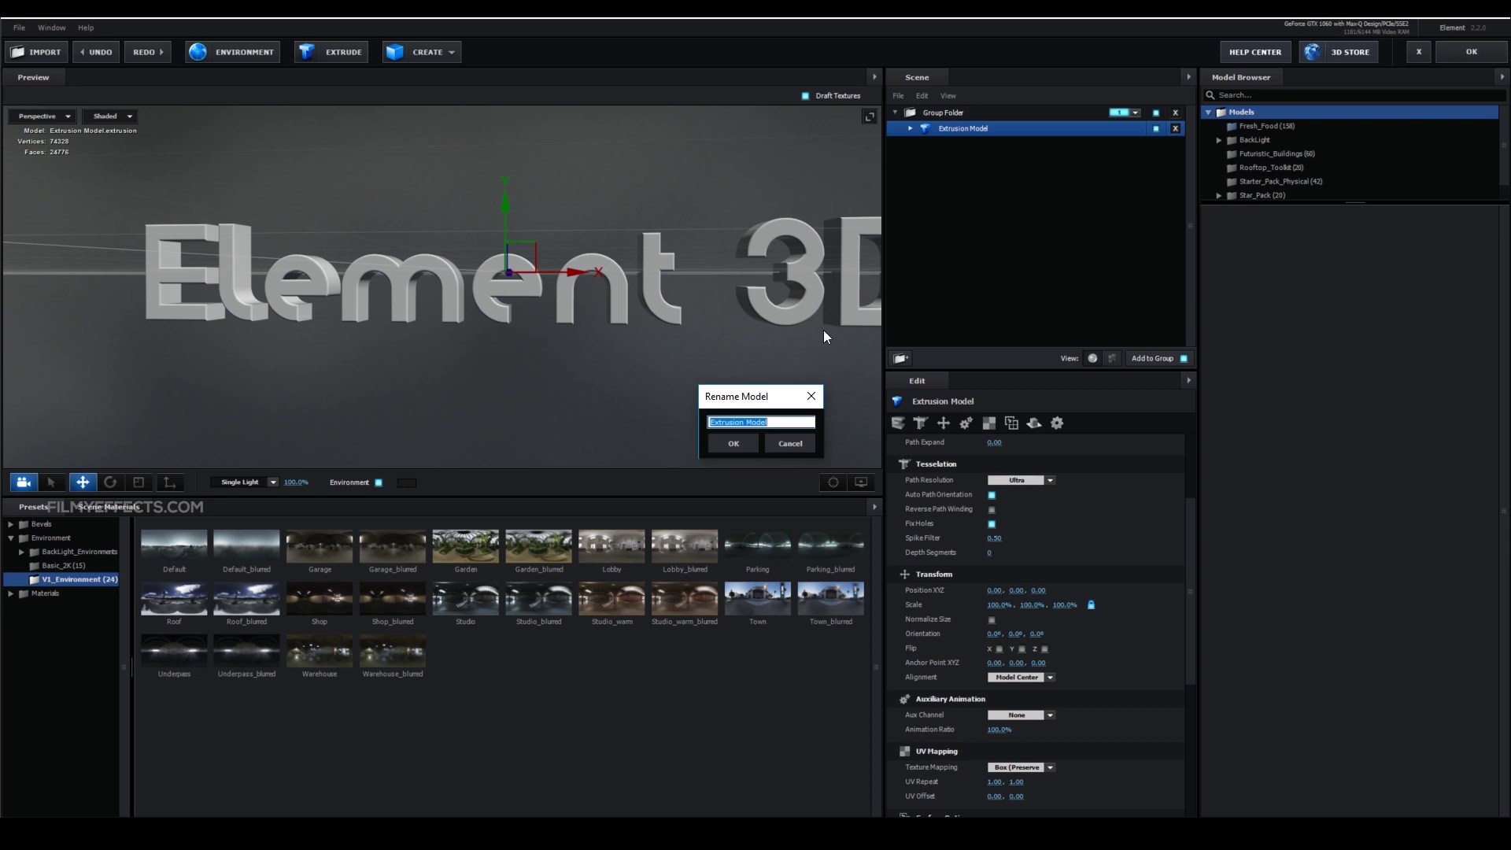
text(Text)
click(729, 444)
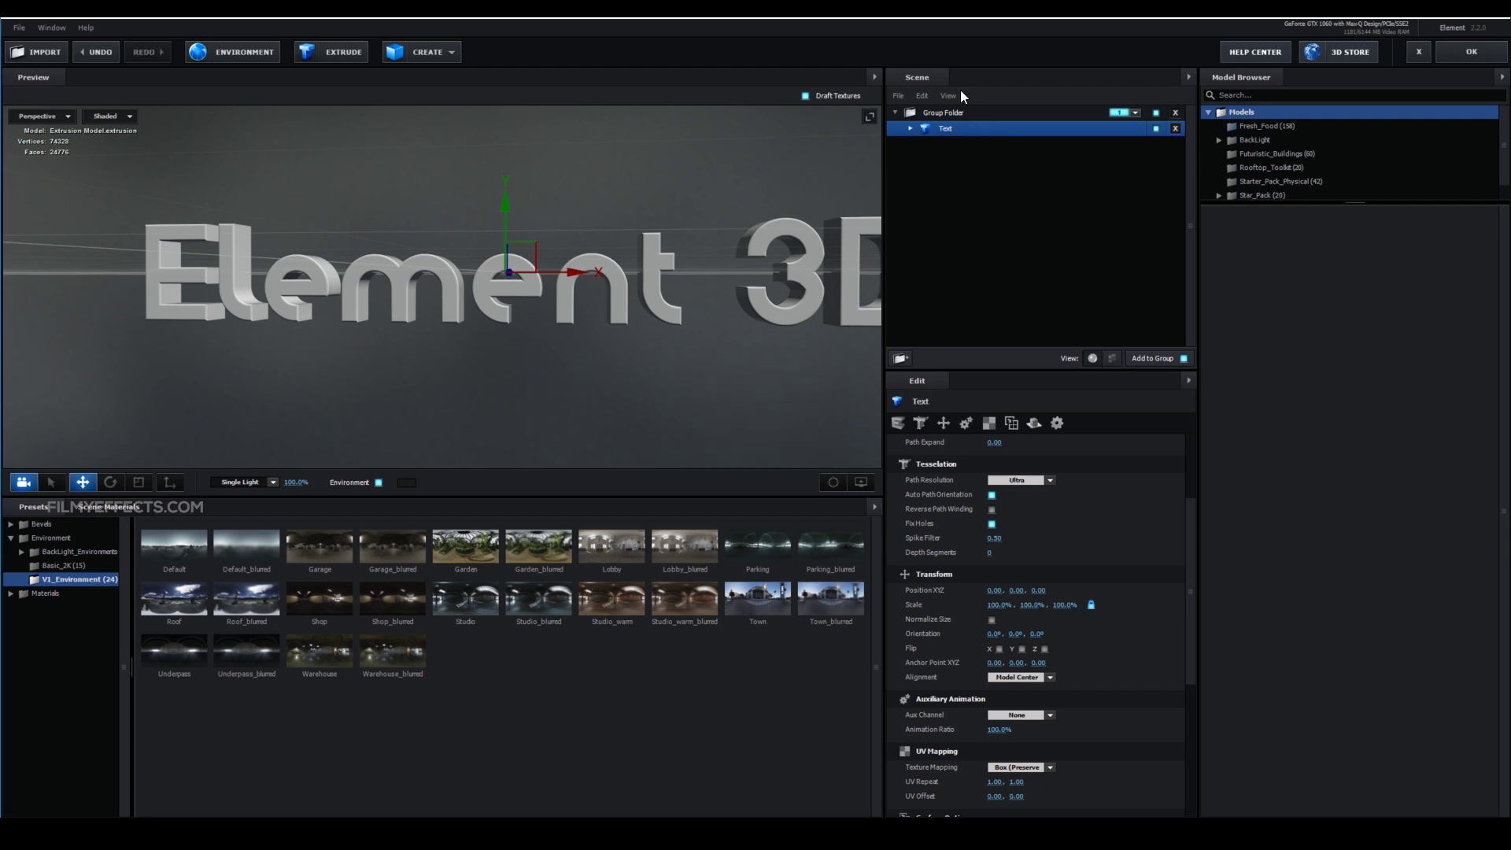
Expand the Text model and select its Bevel 1 material, viewing the letters from the side
click(911, 130)
click(961, 145)
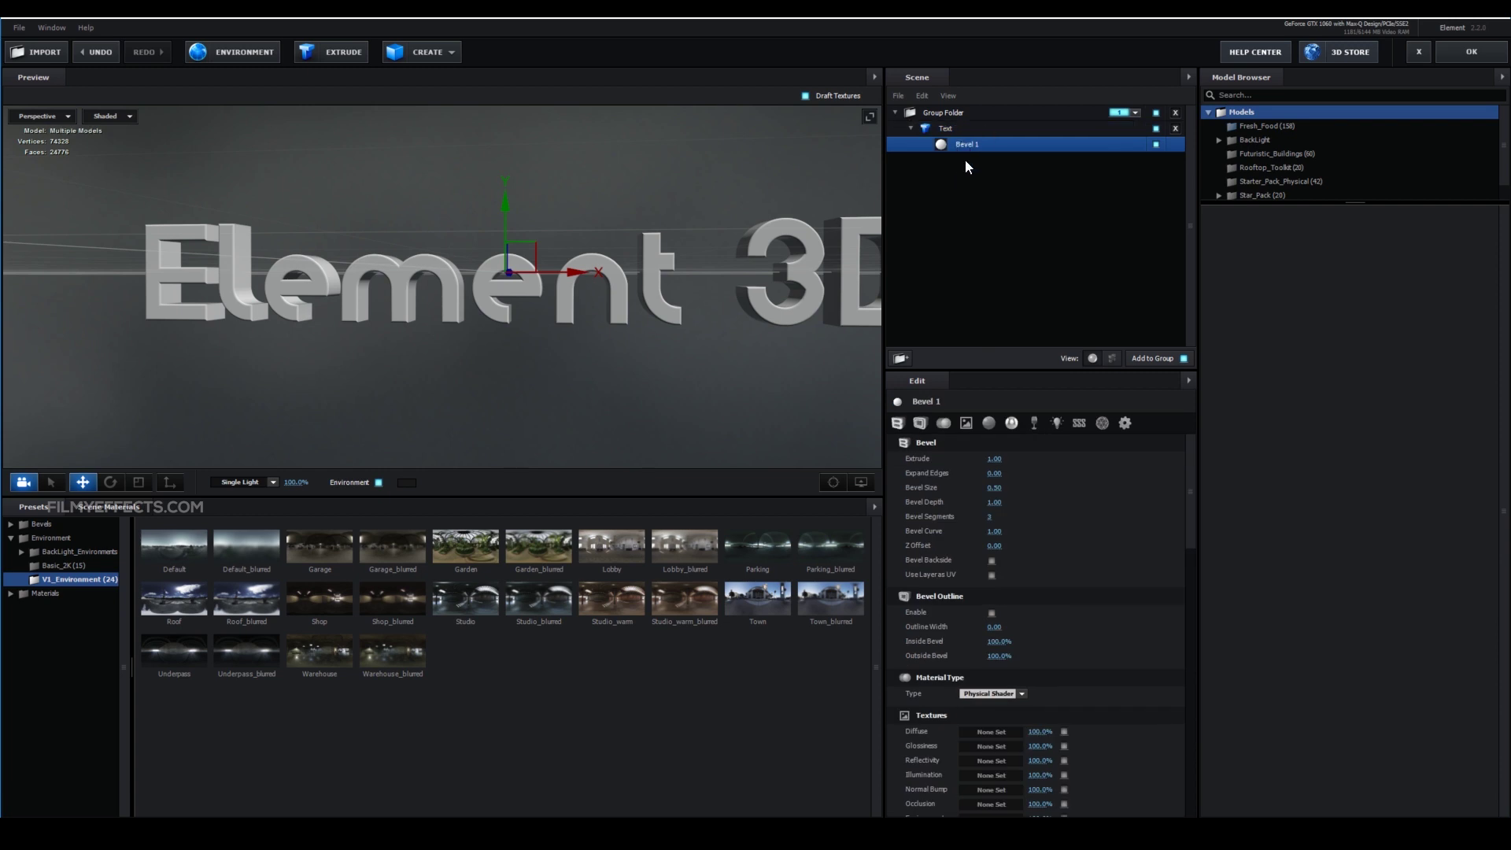
drag(458, 299, 342, 357)
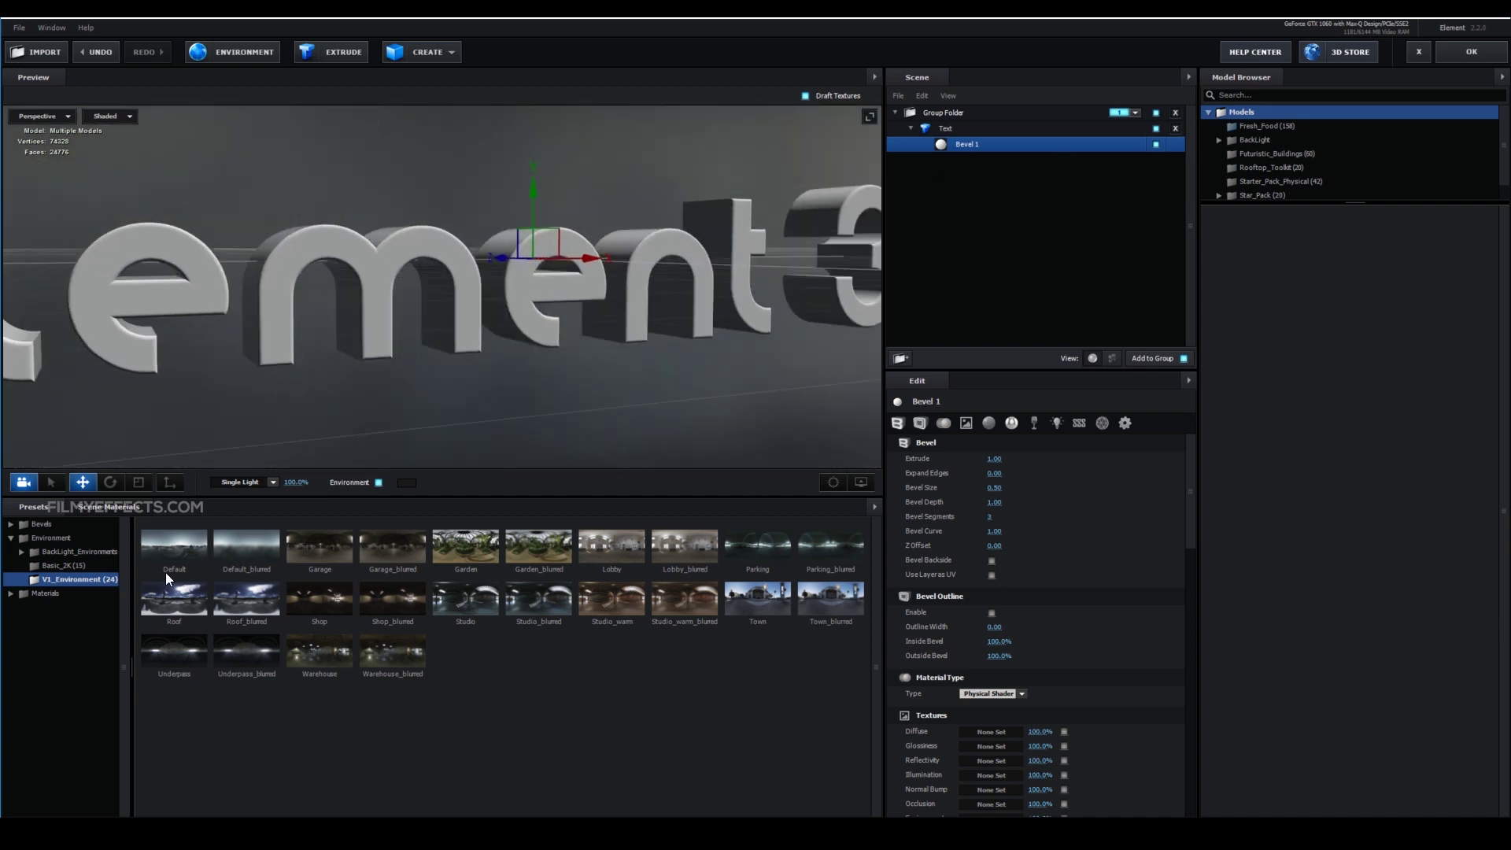
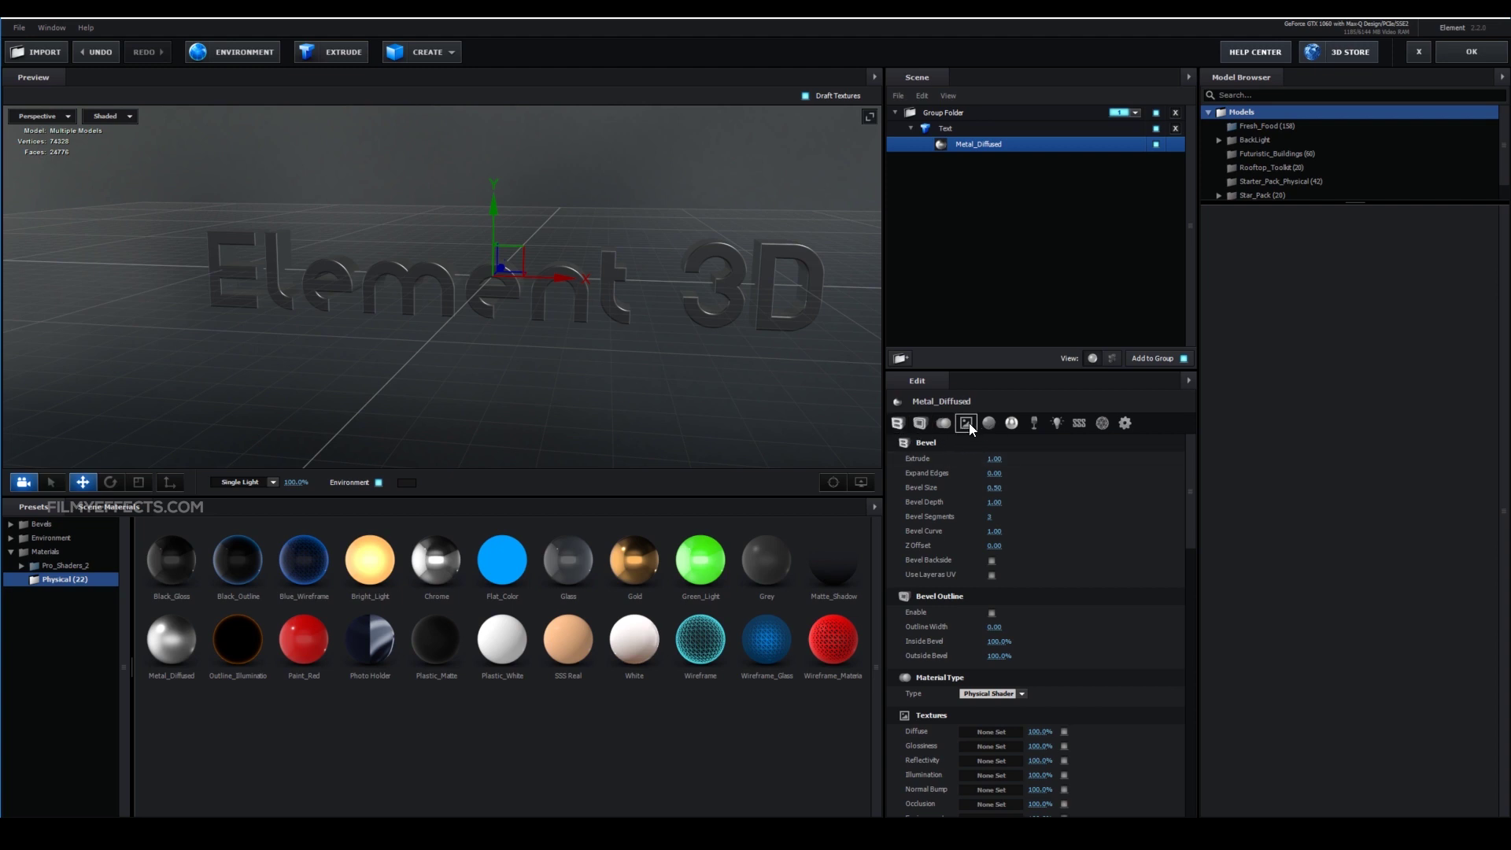
Open the diffuse texture channel of the Metal_Diffused material and start loading a texture file
click(965, 426)
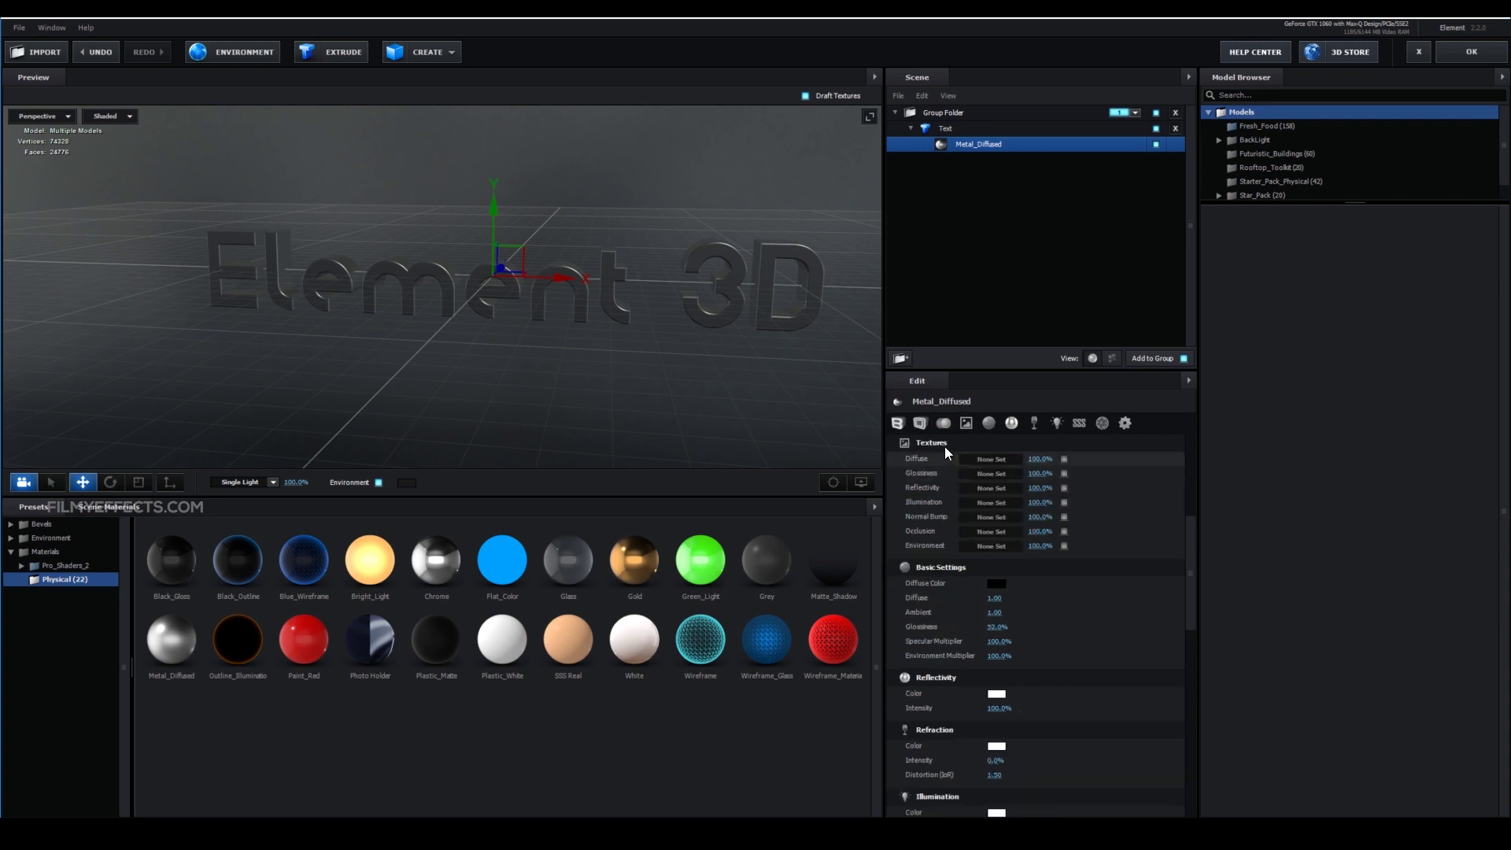
scroll(928, 469, up, 4)
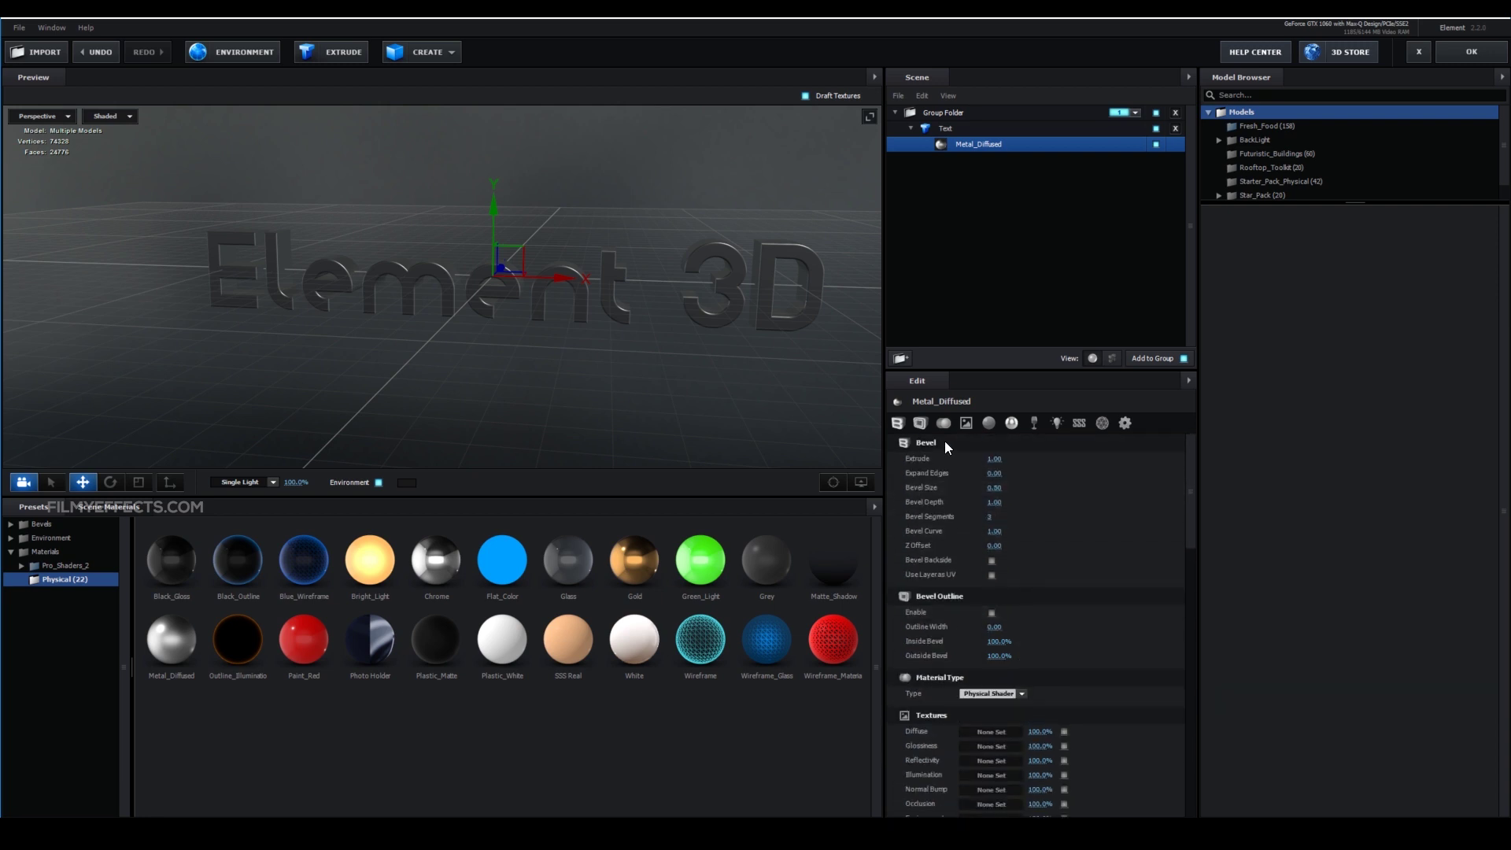
scroll(923, 502, down, 4)
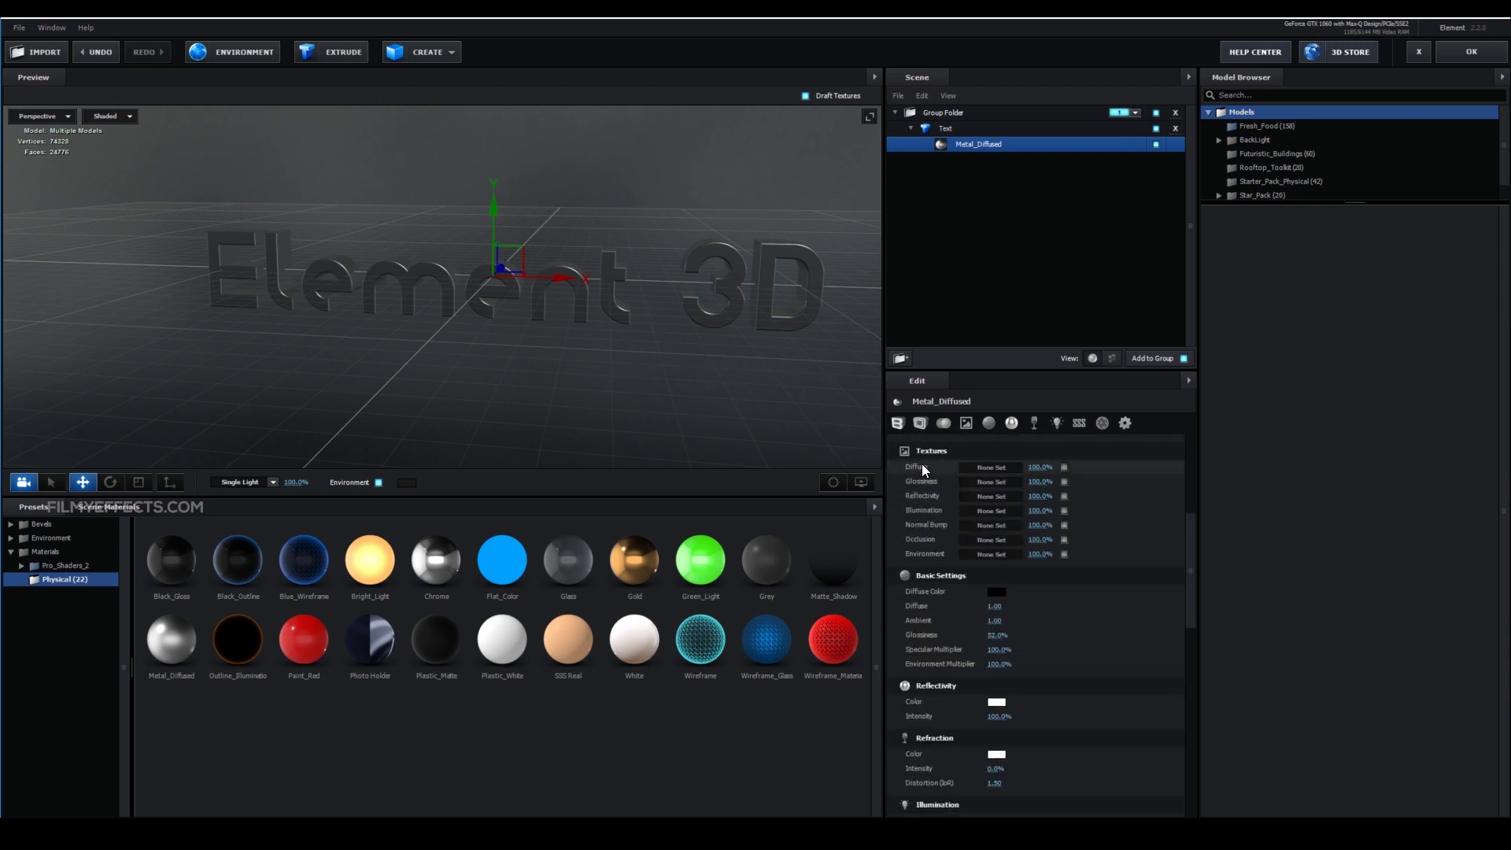
click(993, 468)
drag(1050, 347, 764, 296)
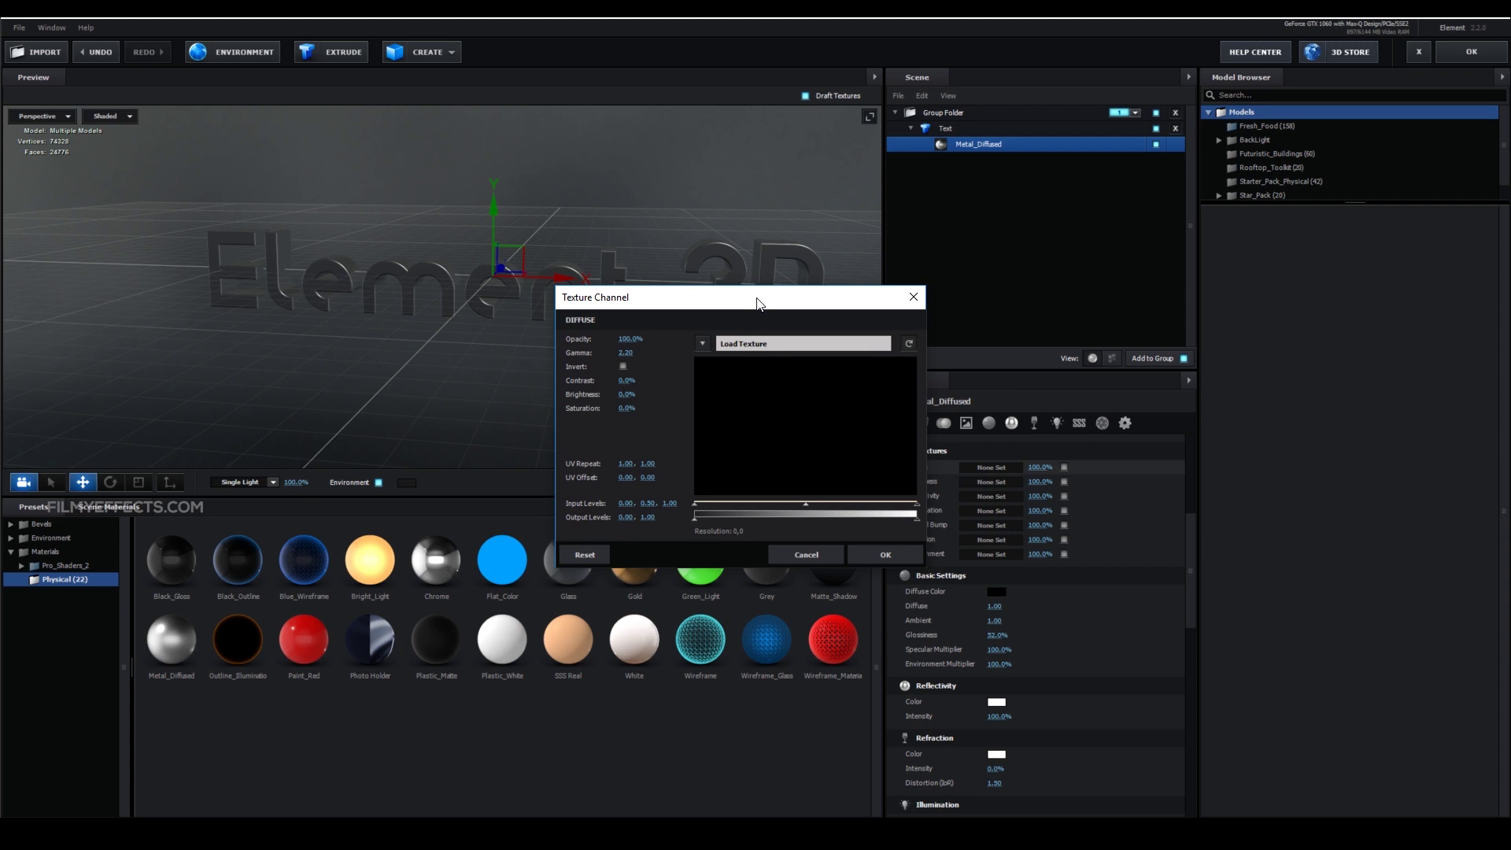
click(765, 345)
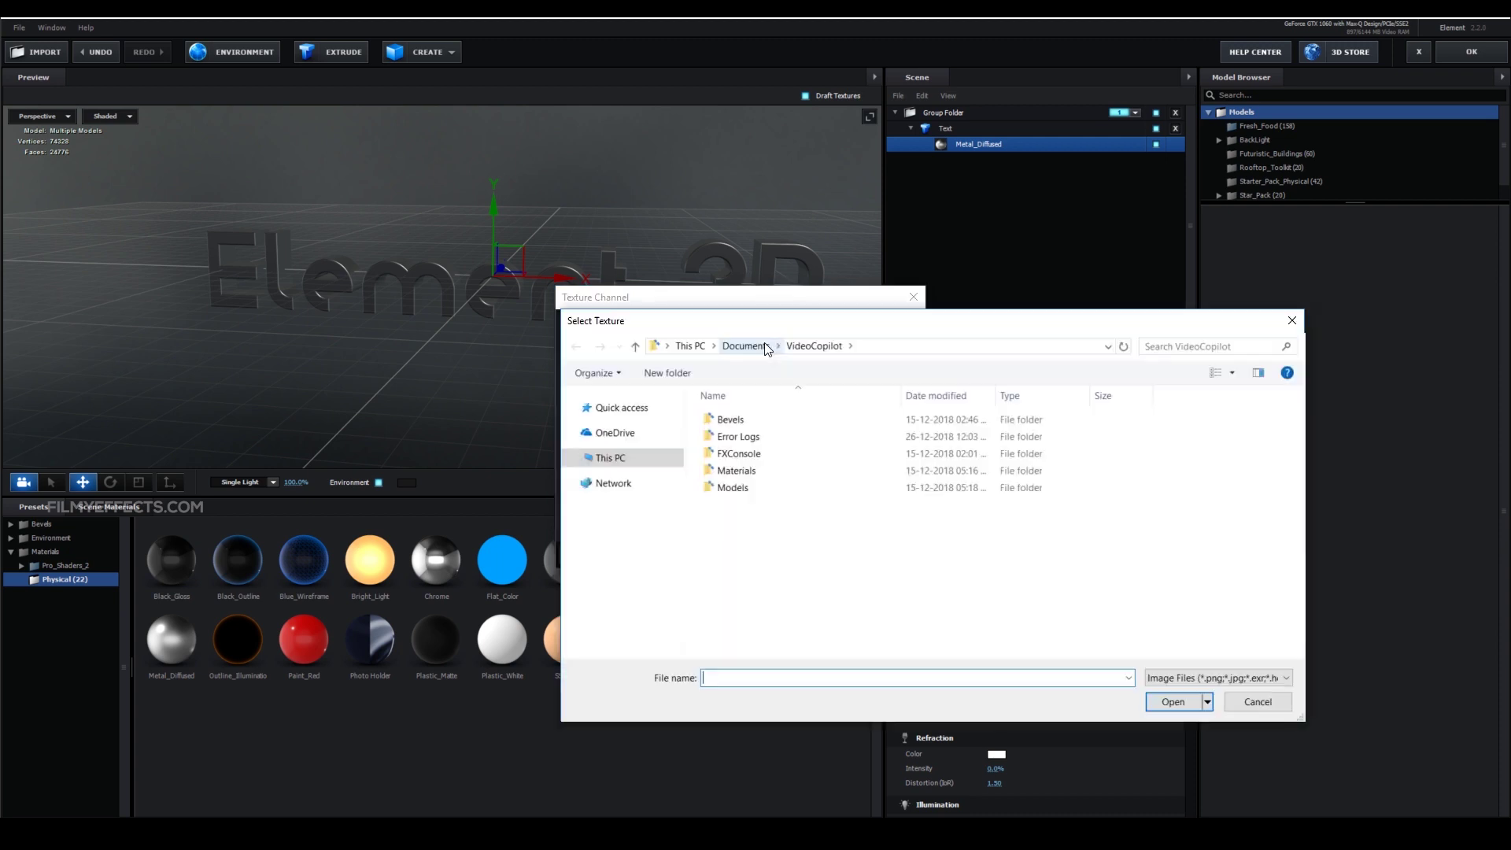
Load MetalSpottyDiscoloration001_COL_3K_SPECULAR.jpg as the diffuse texture from Desktop > Textures > MetalSpottyDiscoloration001 > SPECULAR > 3K
click(699, 346)
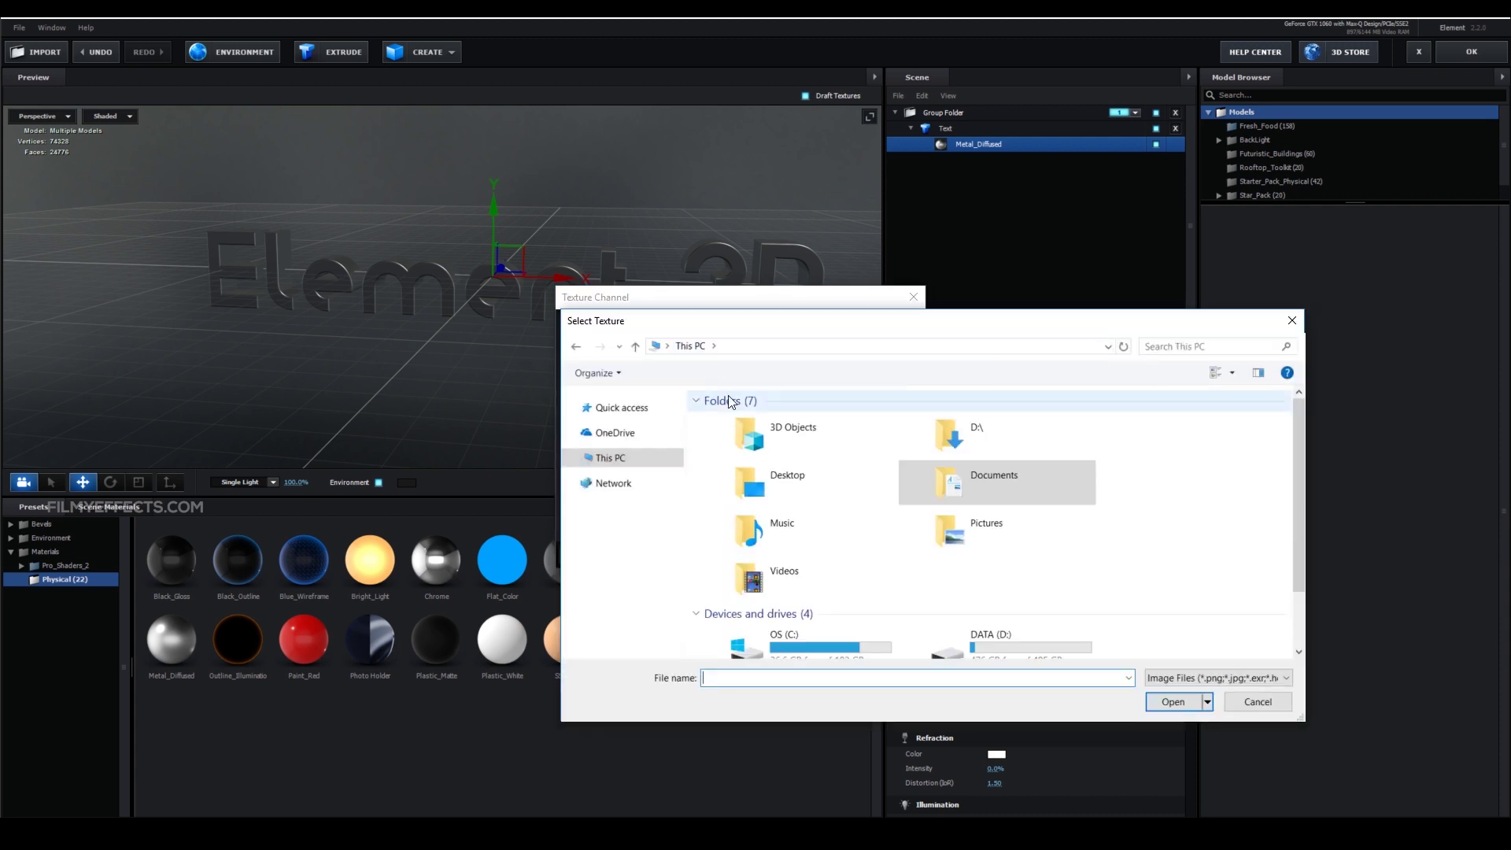
double_click(801, 485)
double_click(769, 444)
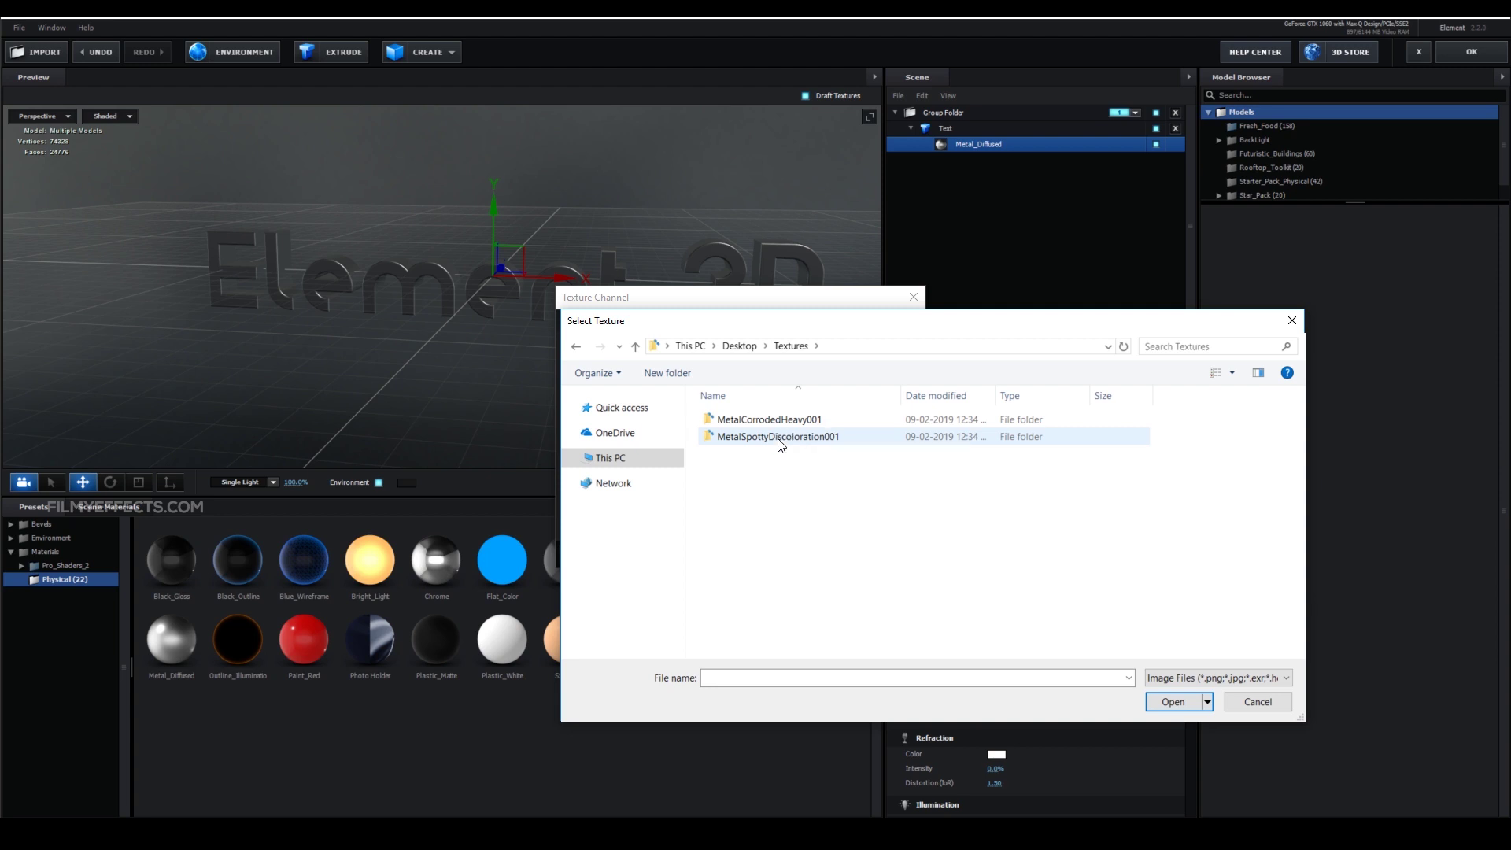
double_click(778, 443)
double_click(739, 440)
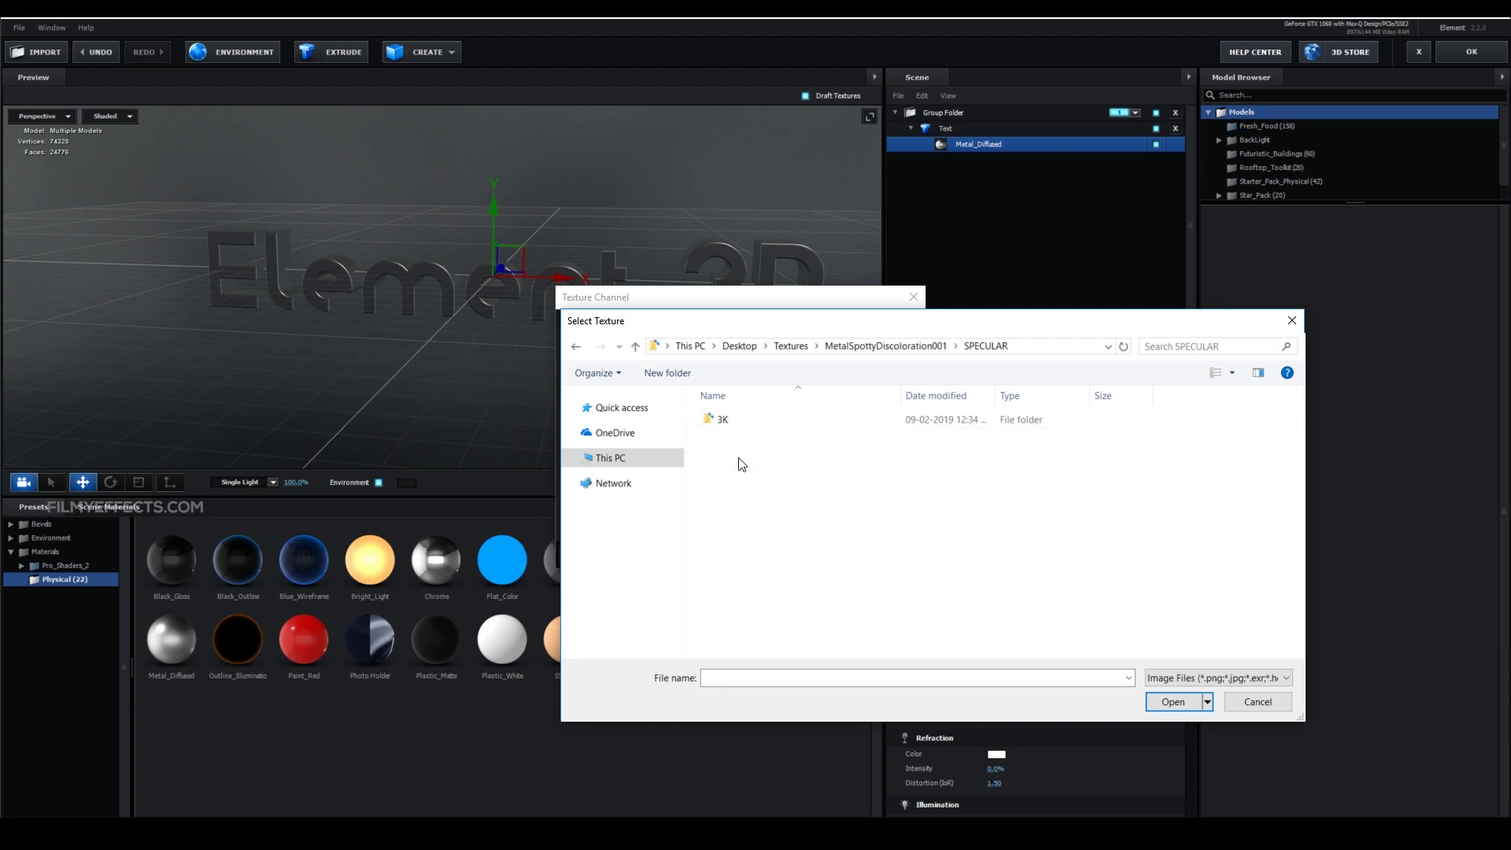
double_click(723, 418)
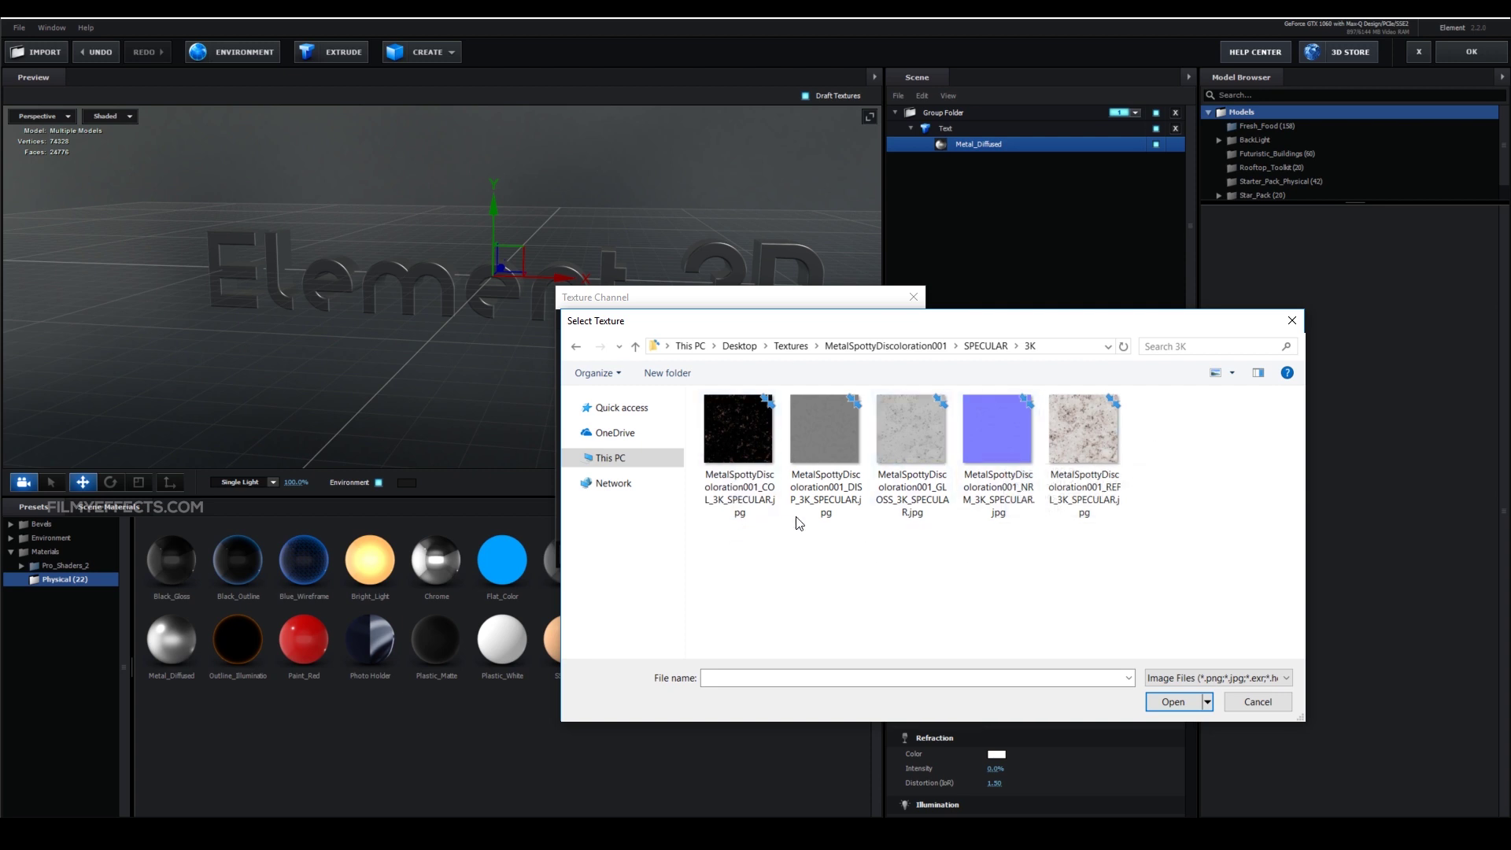
drag(851, 328, 979, 354)
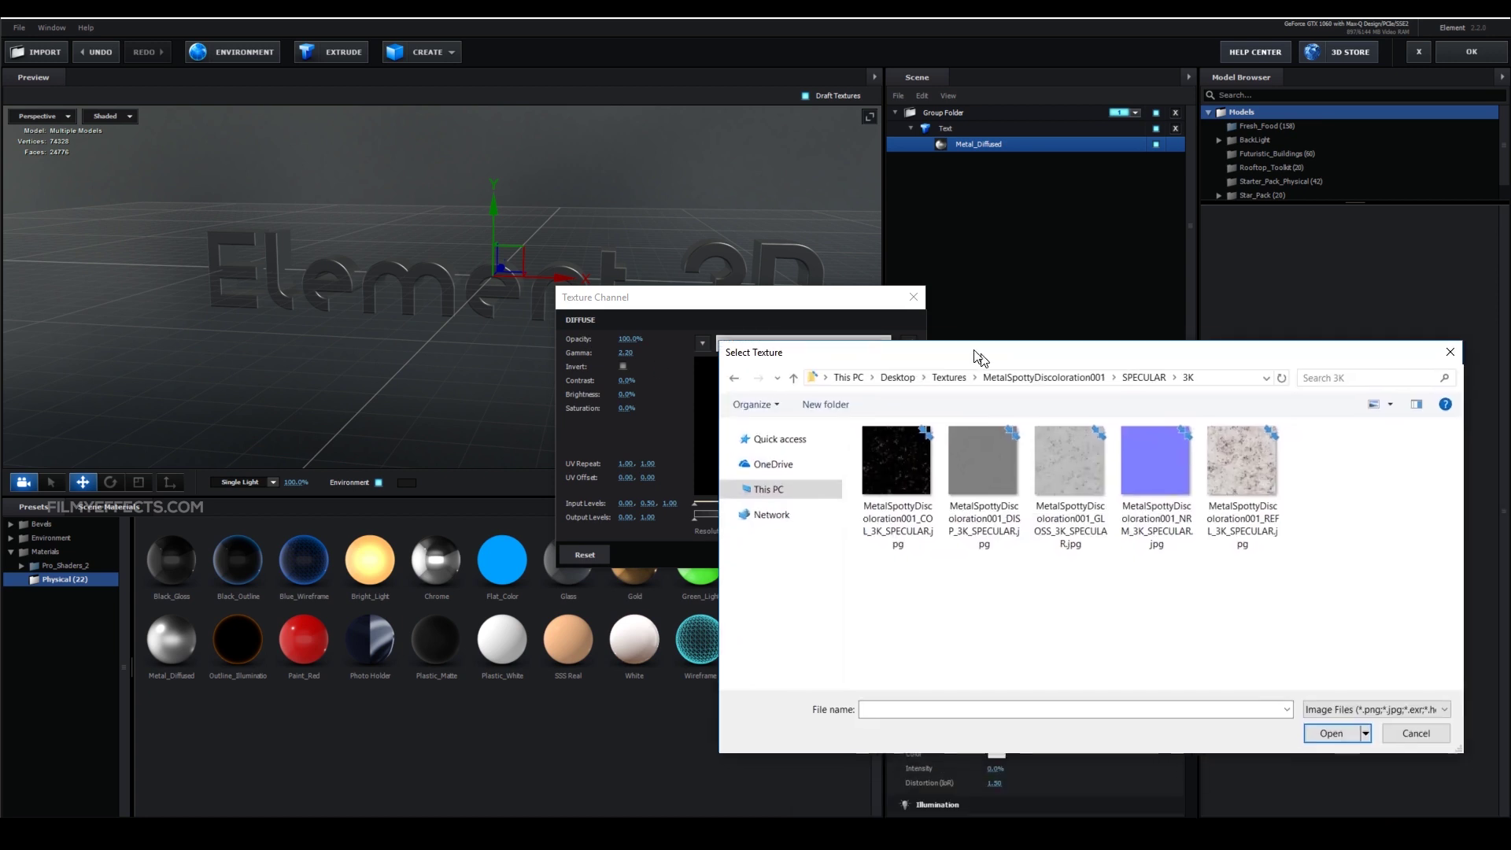
click(901, 499)
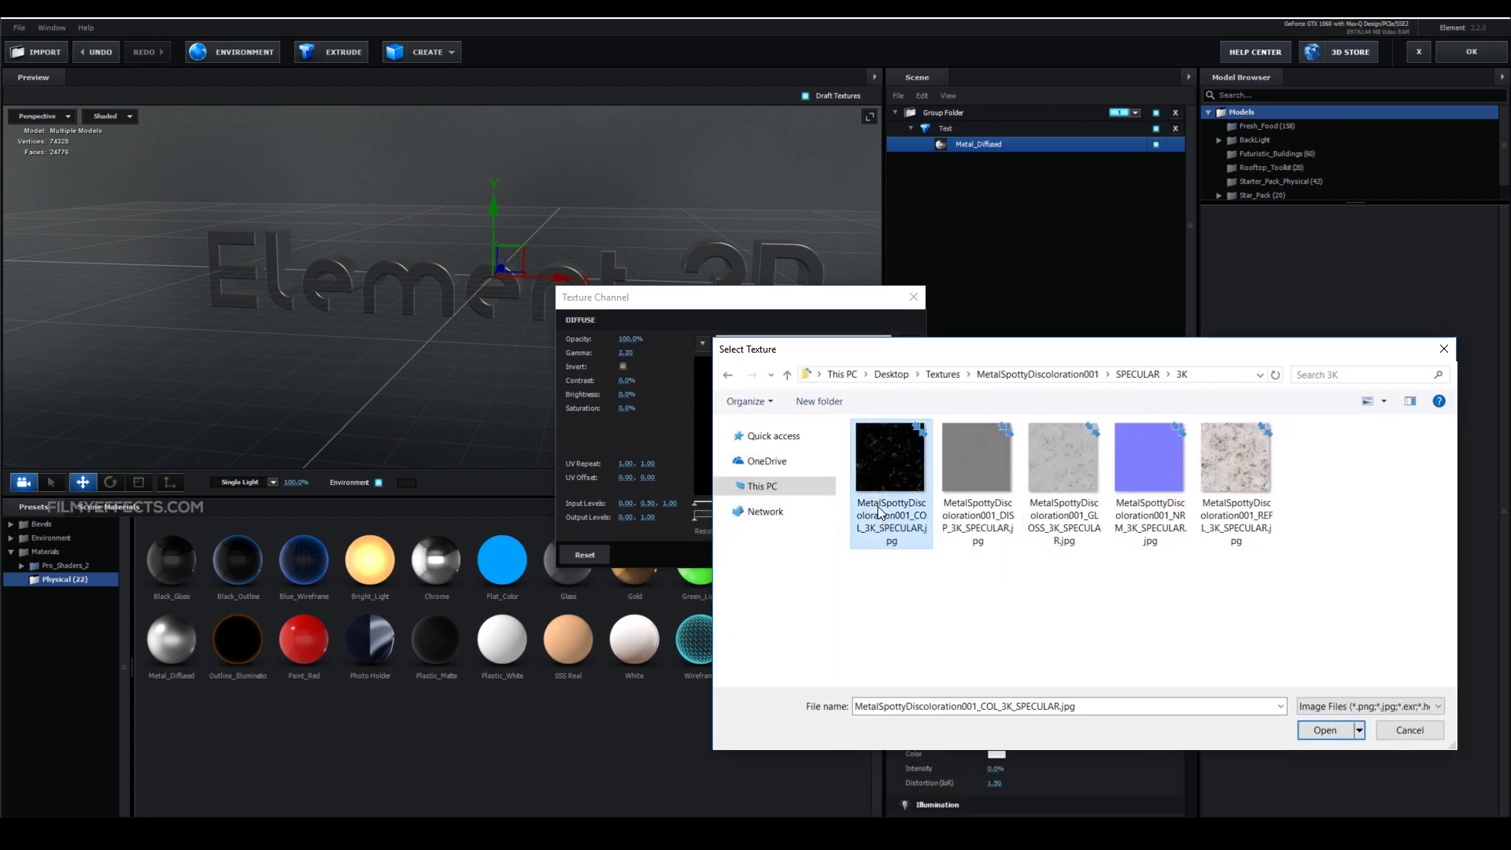
click(1325, 730)
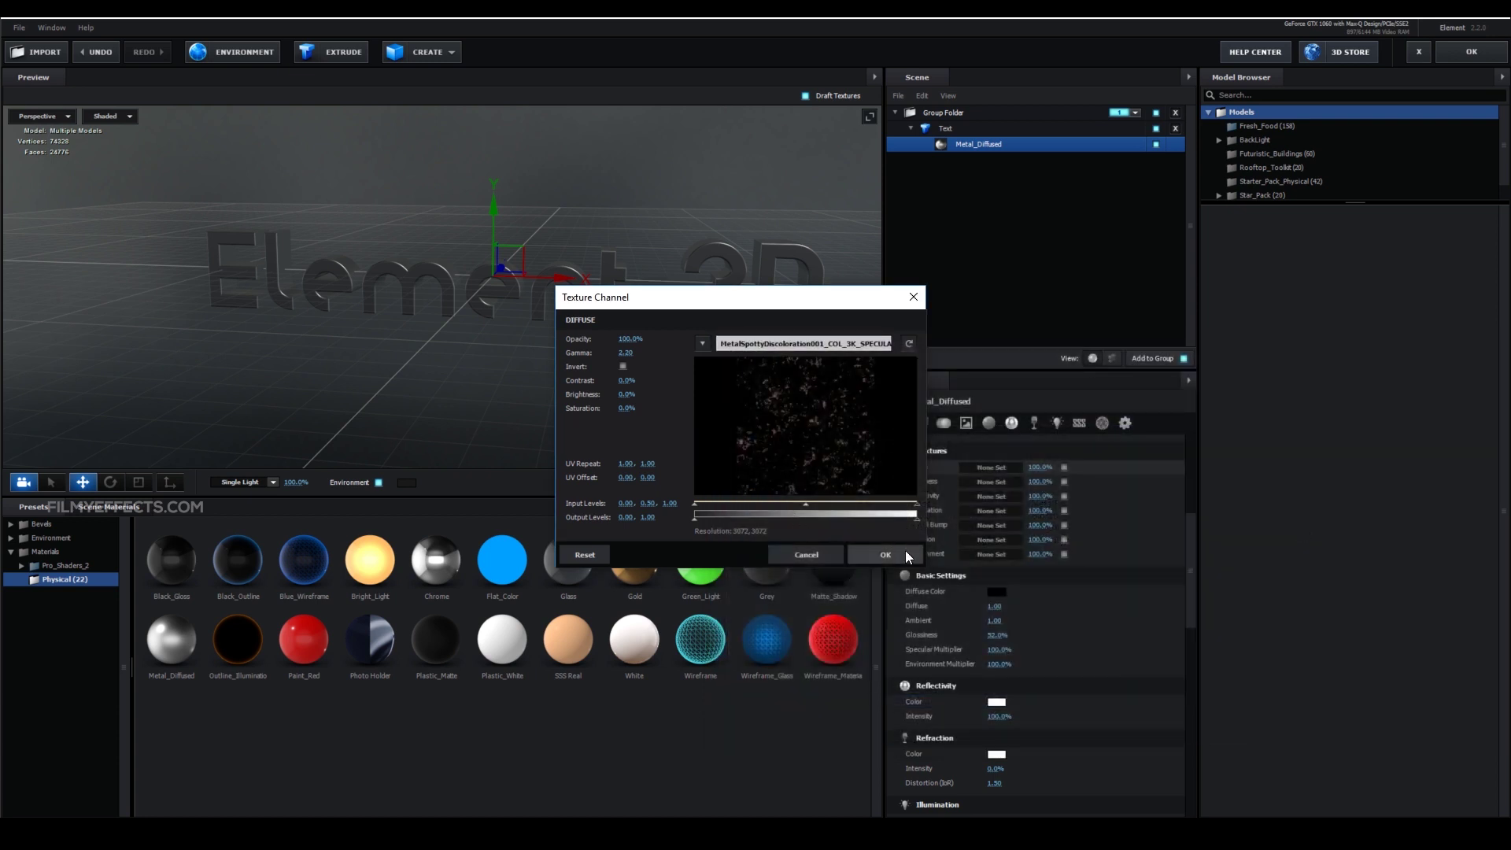
click(885, 554)
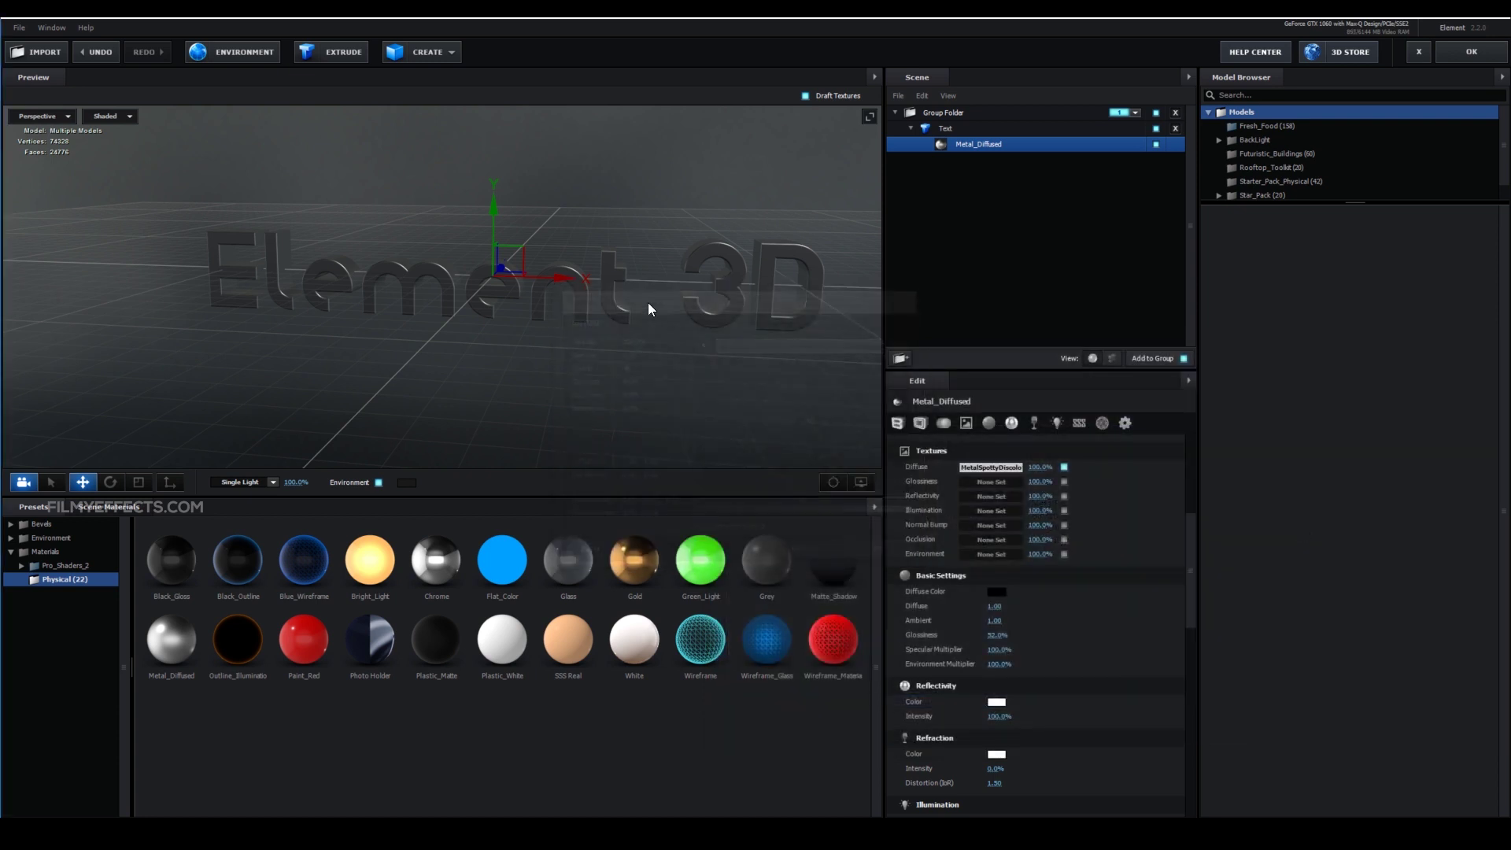
Load MetalSpottyDiscoloration001_GLOSS_3K_SPECULAR.jpg into the Glossiness texture channel of the Metal_Diffused material
click(982, 481)
click(1046, 410)
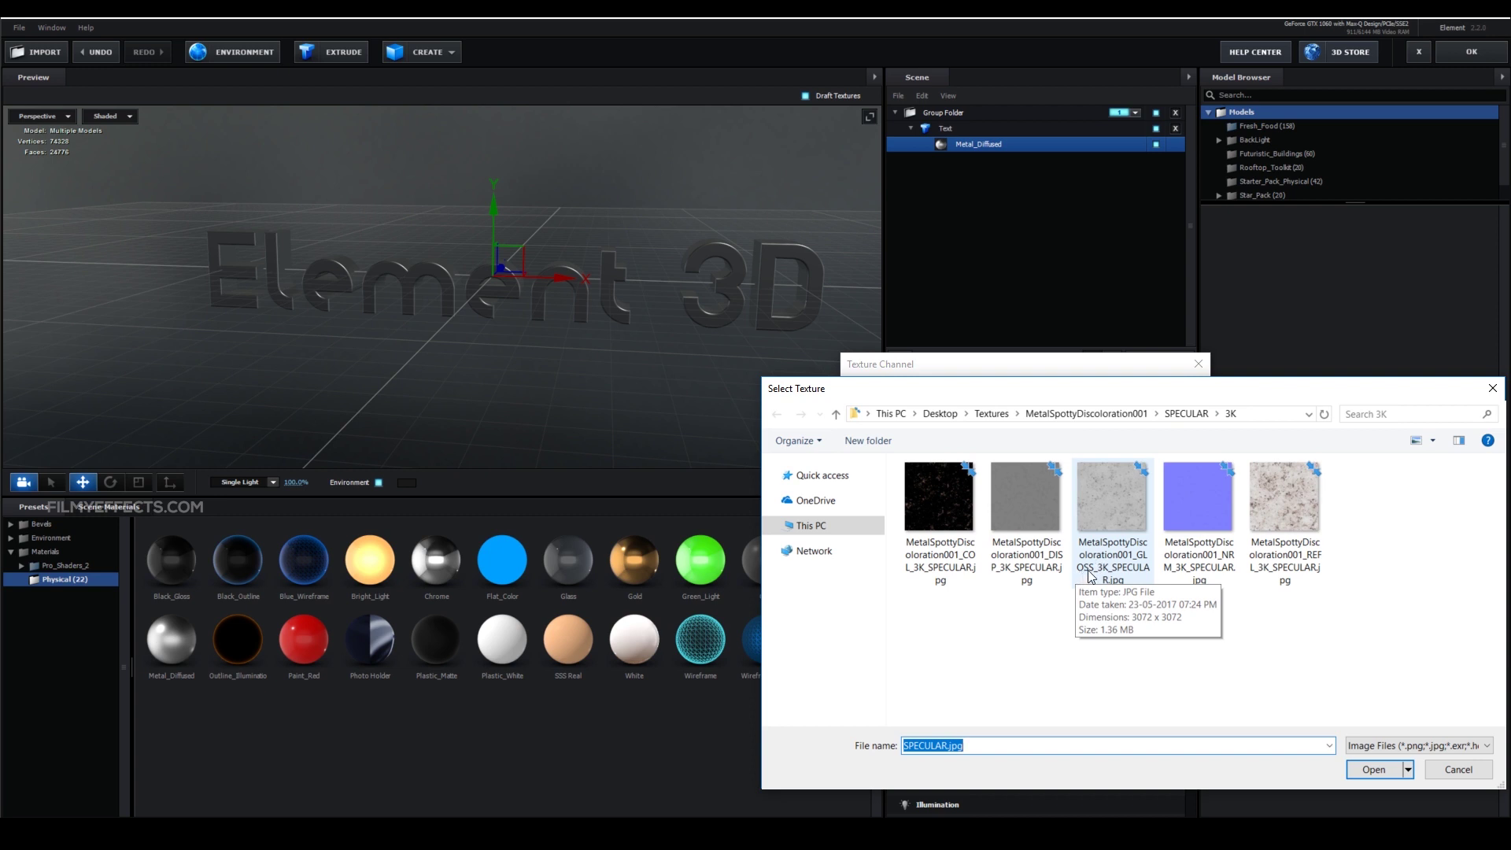
click(1113, 573)
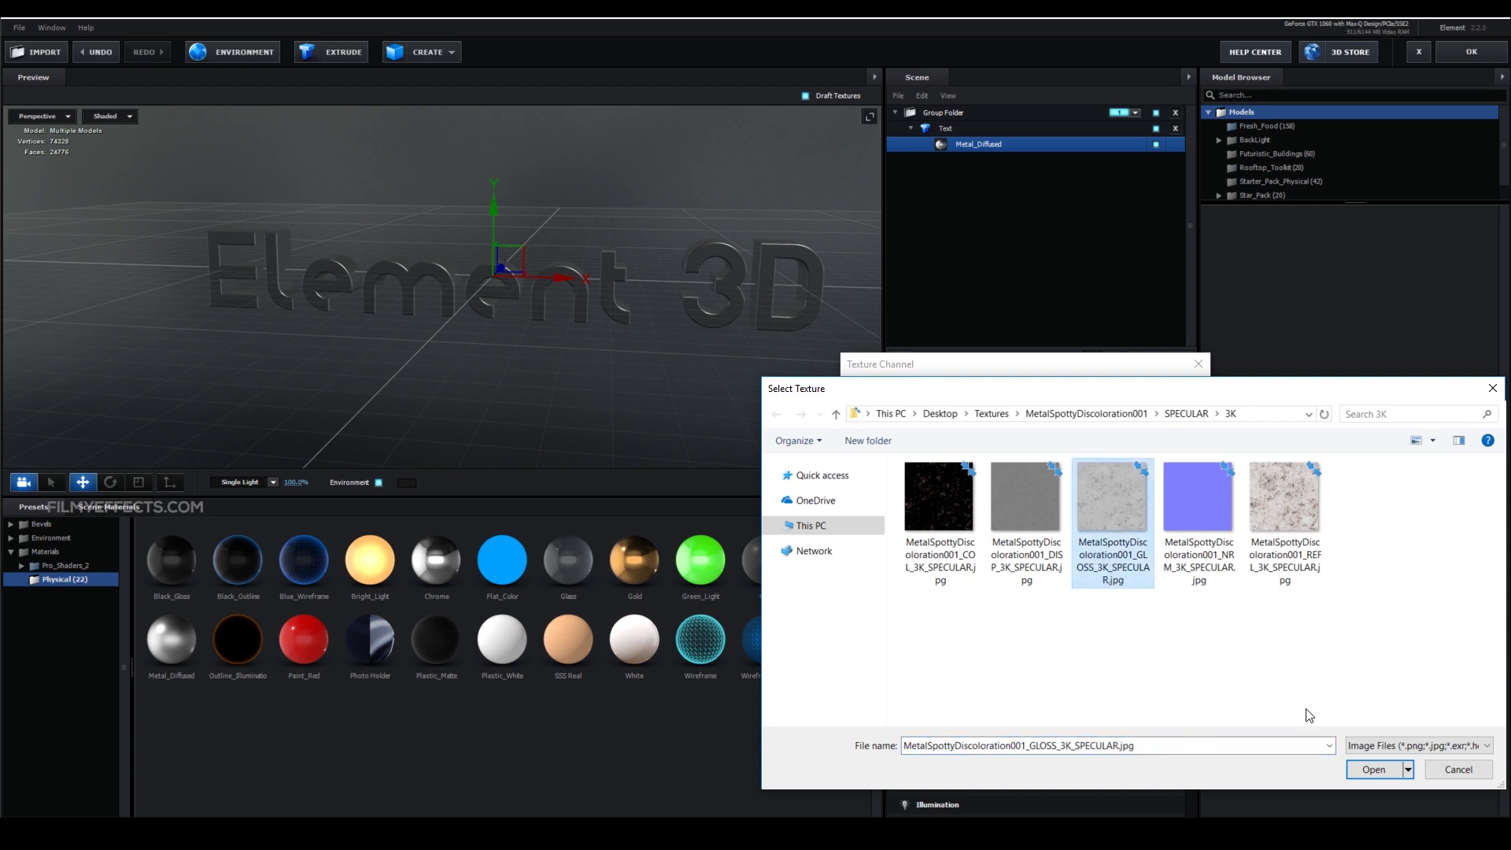
click(1378, 768)
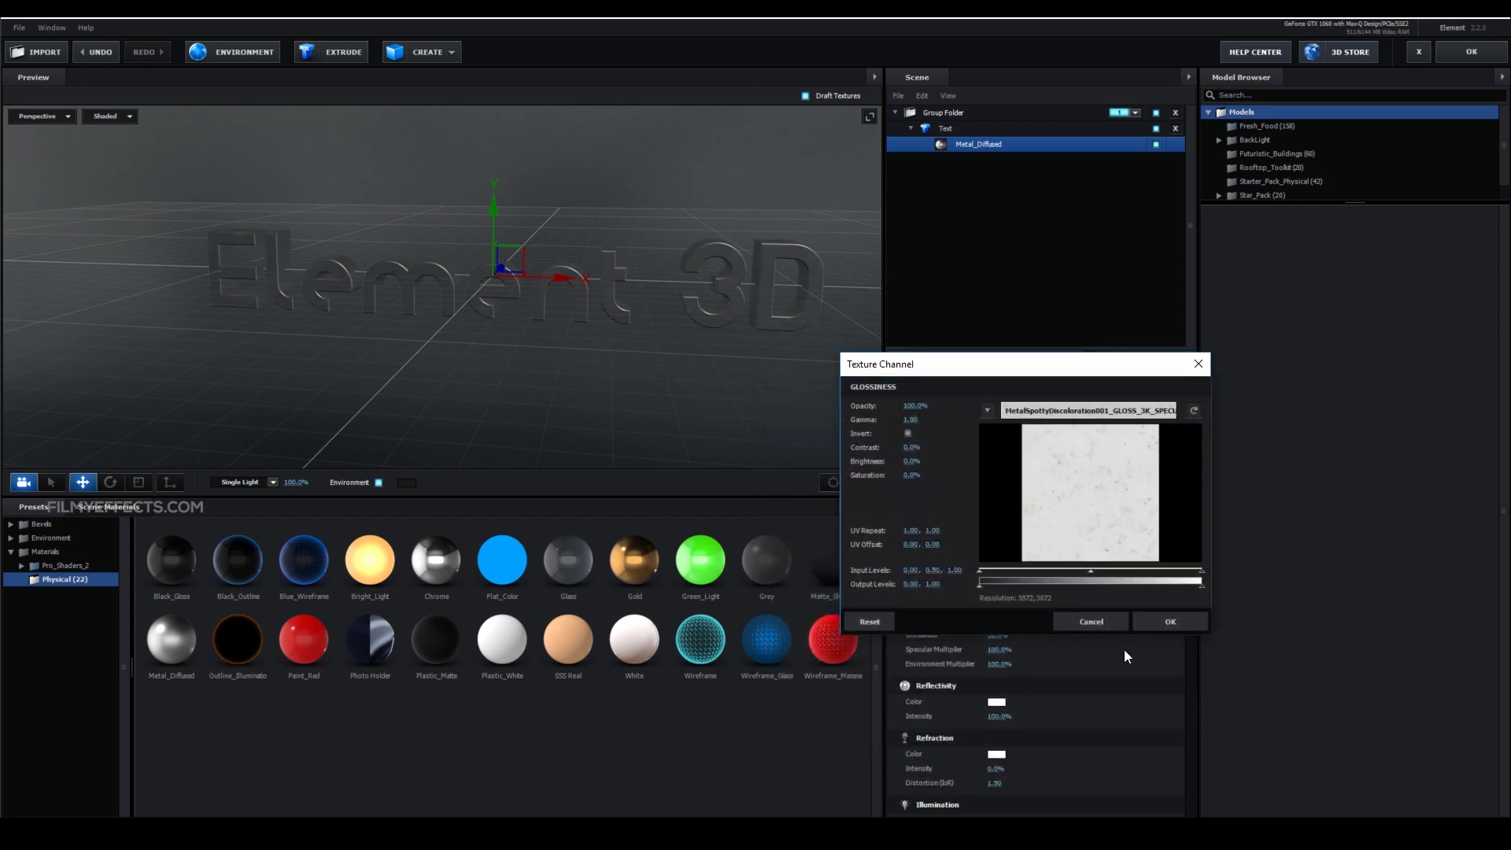
click(1154, 622)
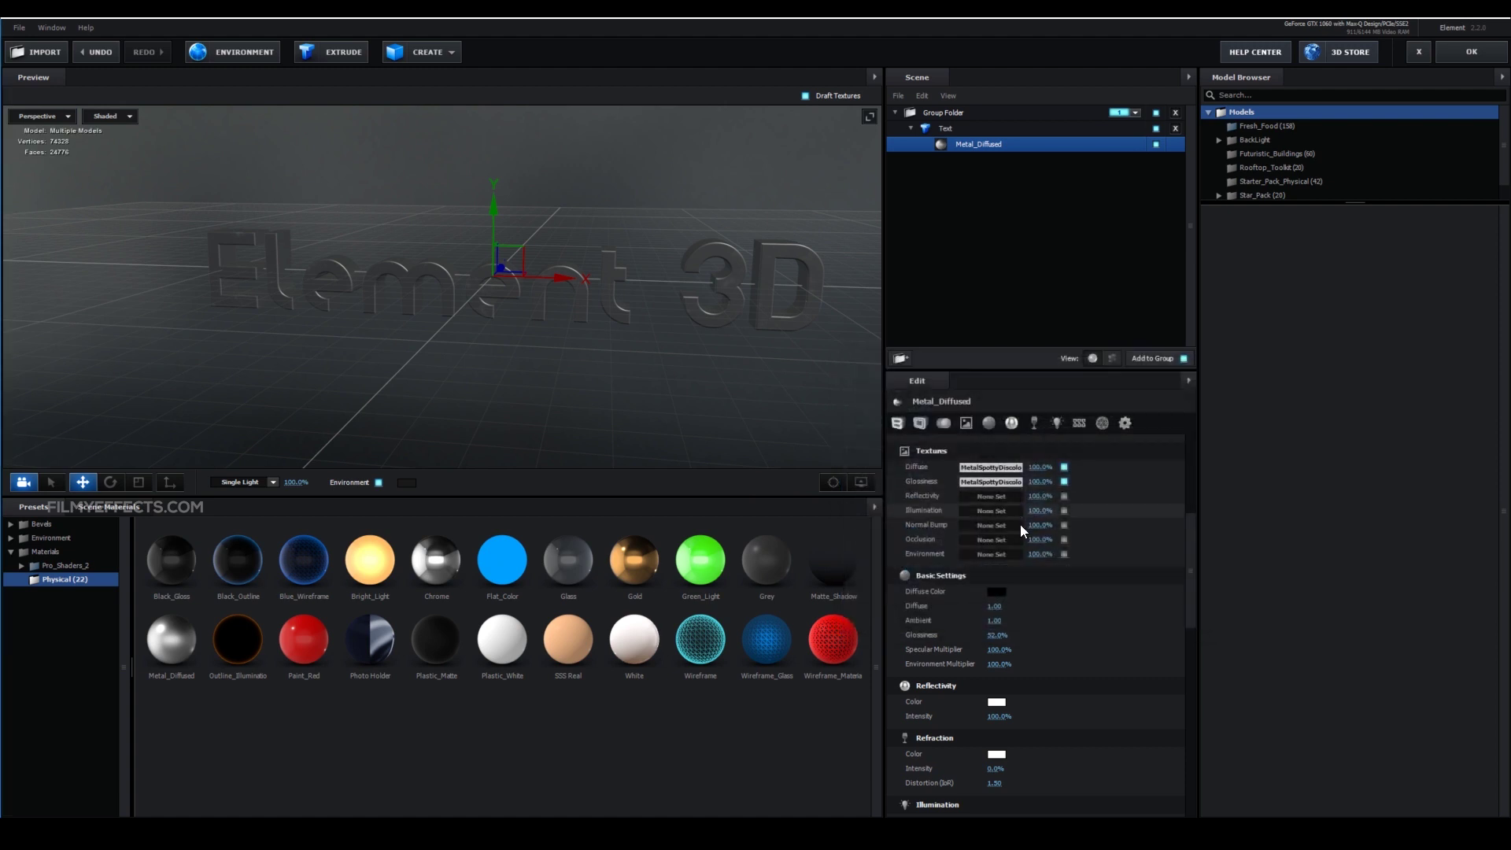
Load MetalSpottyDiscoloration001_REFL_3K_SPECULAR.jpg into the Reflectivity texture channel of the Metal_Diffused material
click(985, 495)
click(1047, 420)
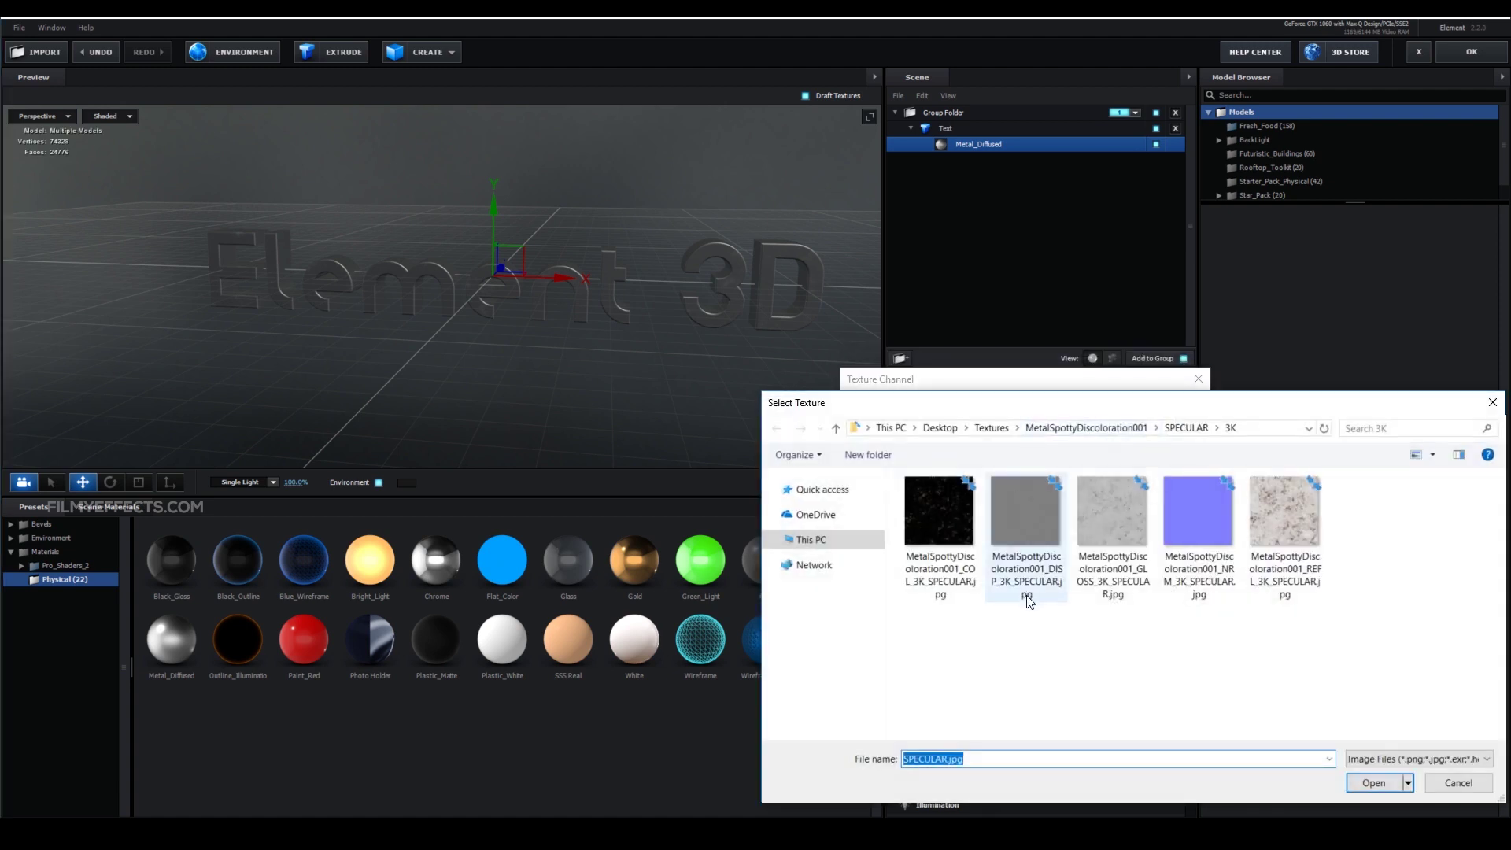
click(1295, 573)
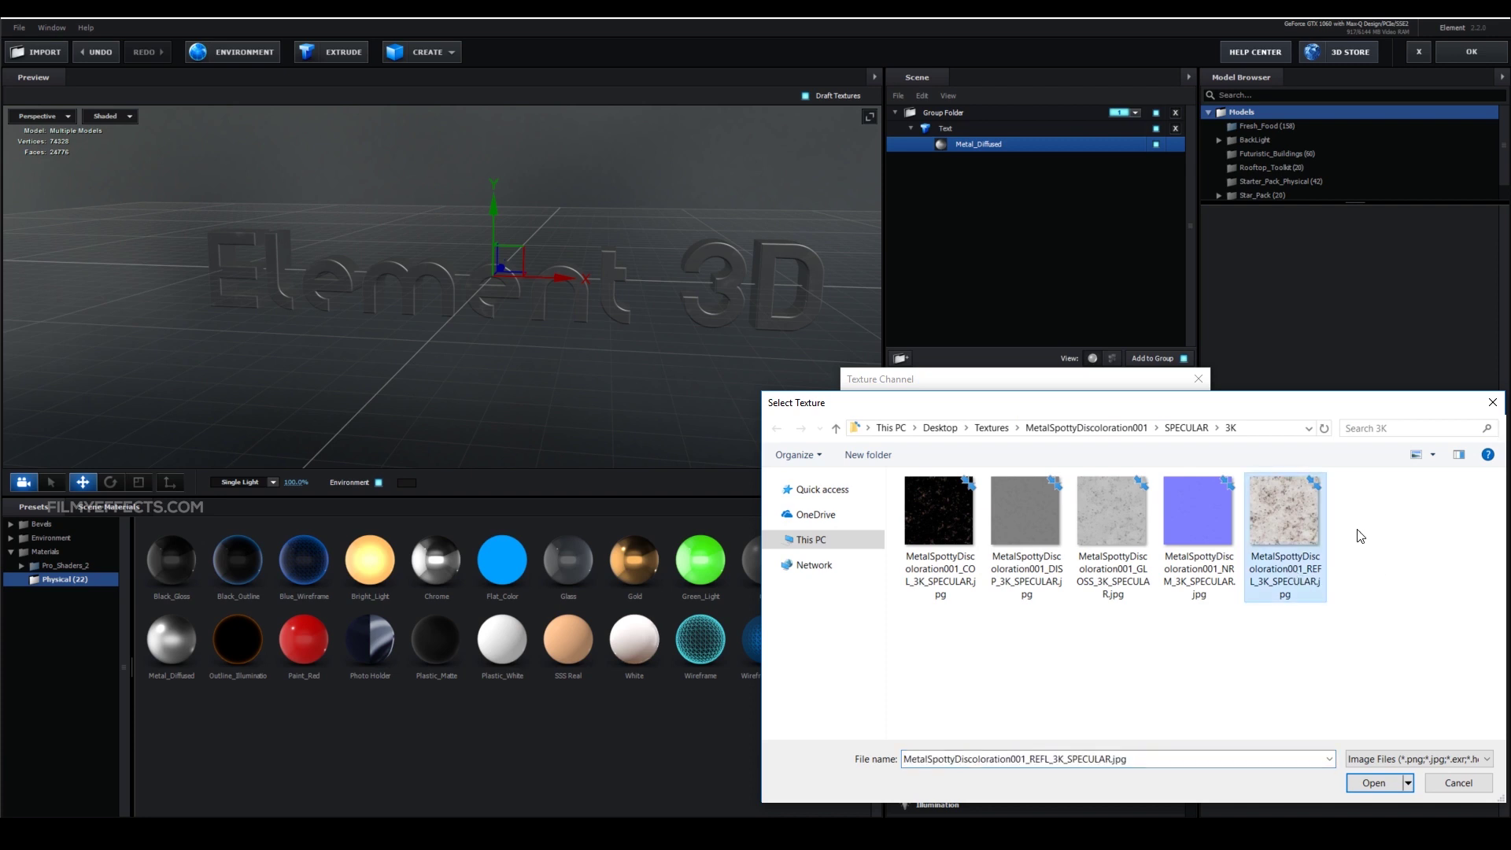
click(1381, 782)
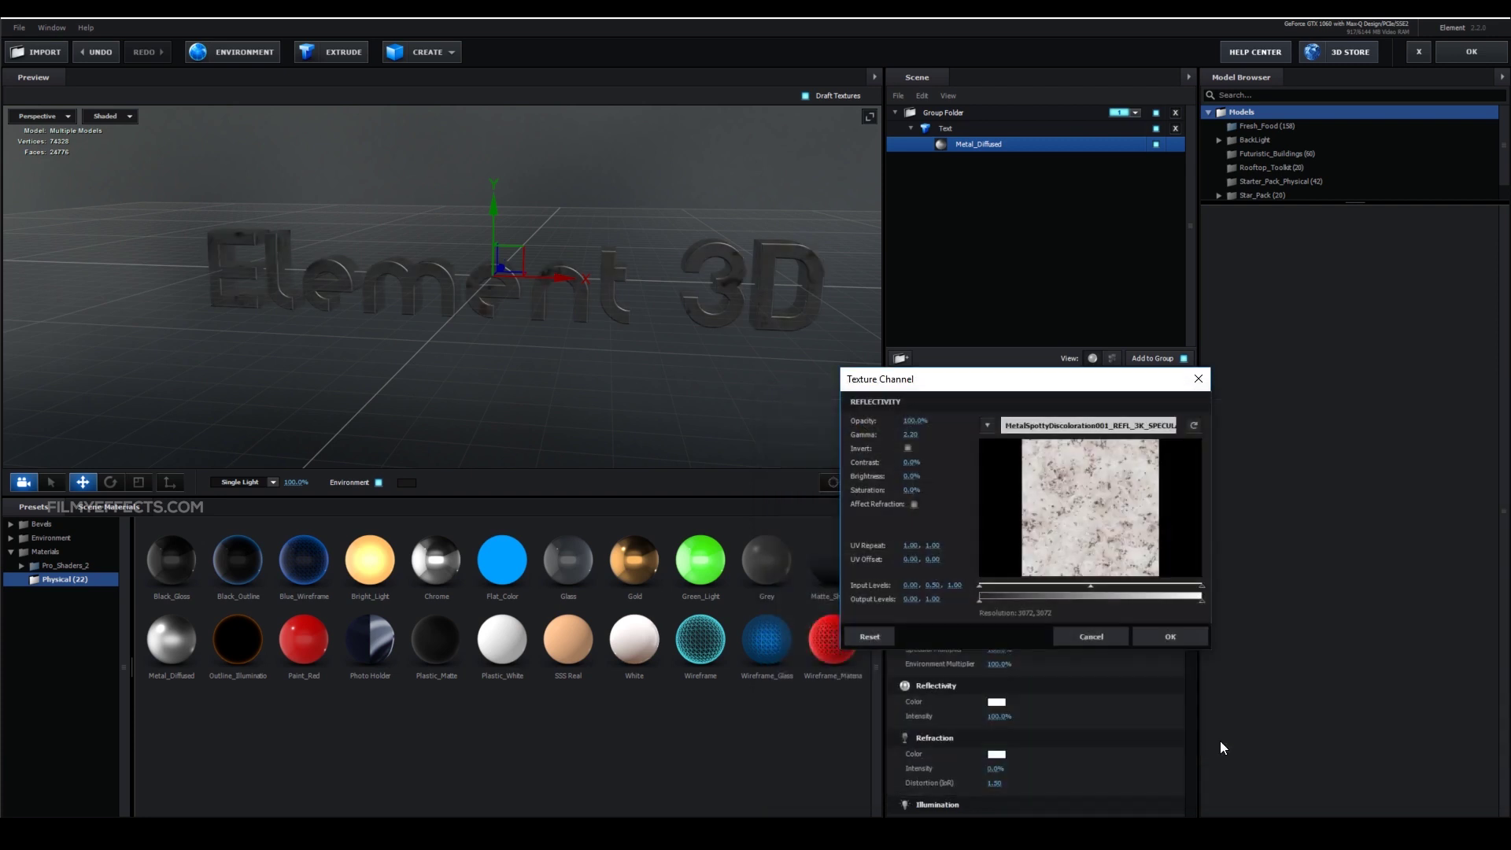
click(1162, 635)
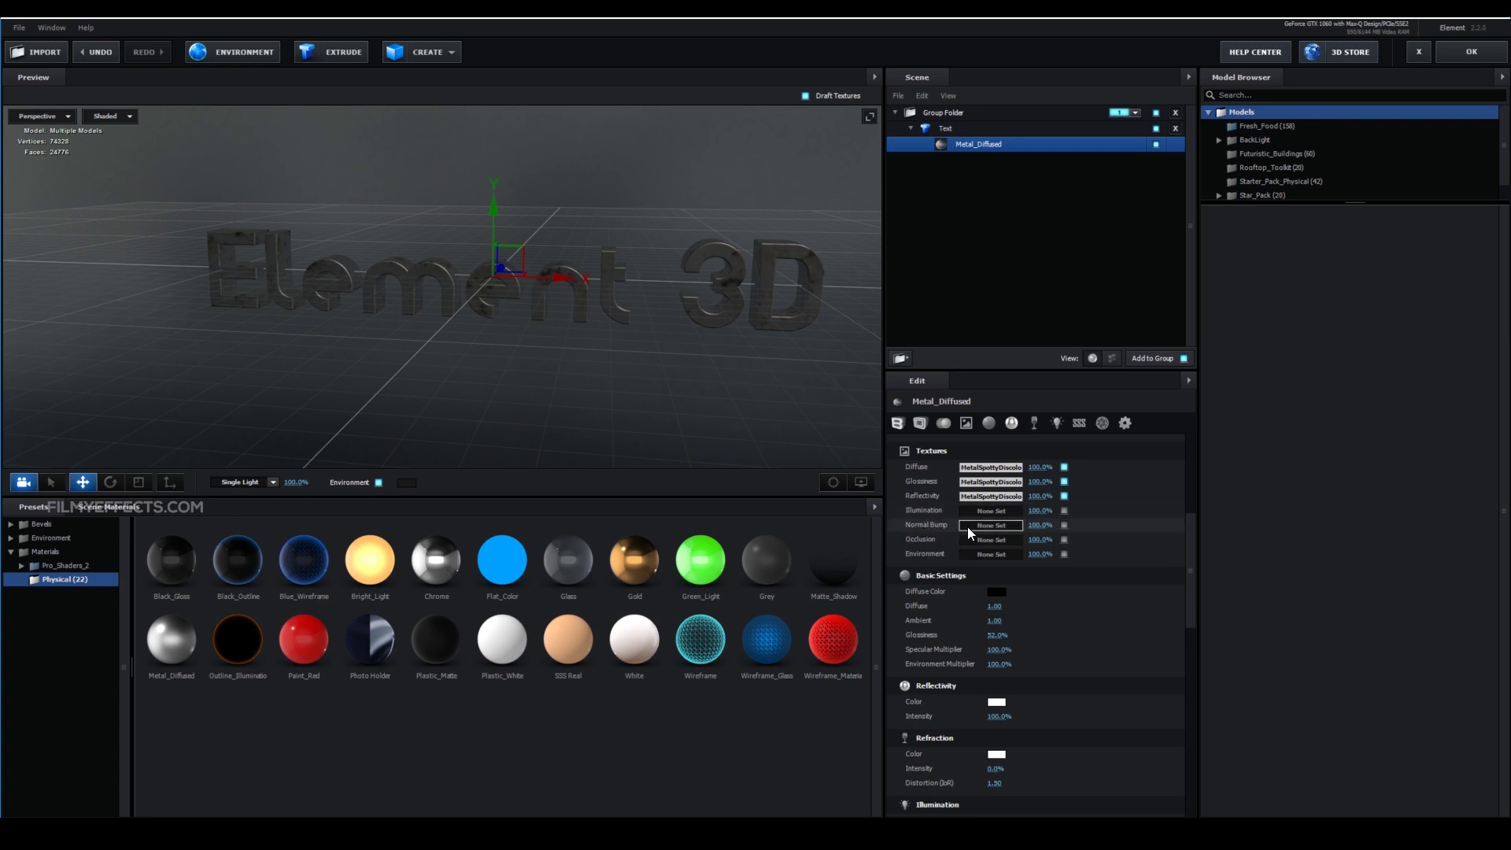
Load MetalSpottyDiscoloration001_NRM_3K_SPECULAR.jpg into the Normal Bump texture channel of the Metal_Diffused material
click(994, 525)
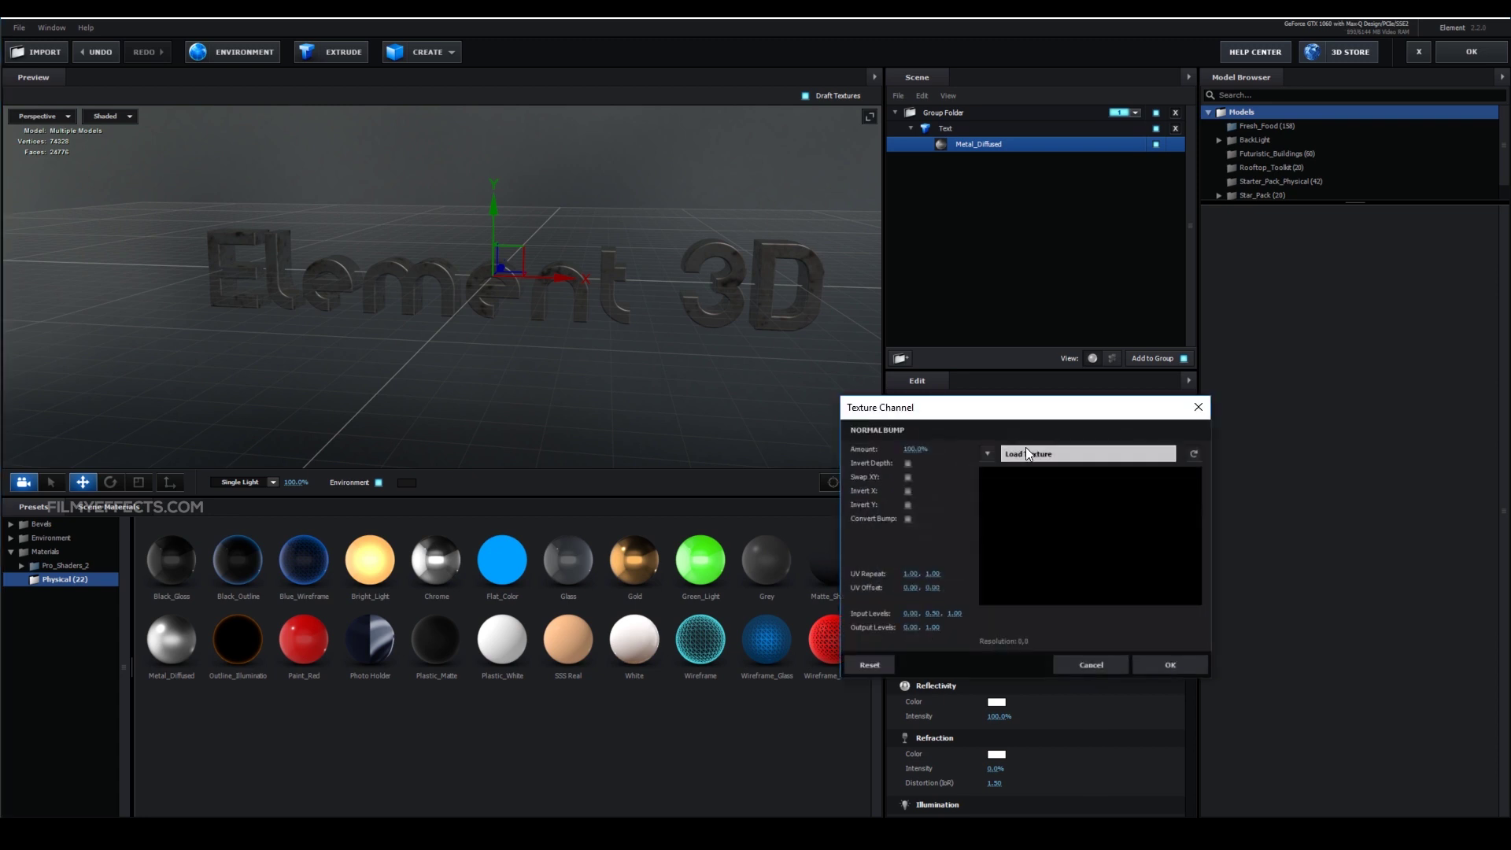
click(1036, 452)
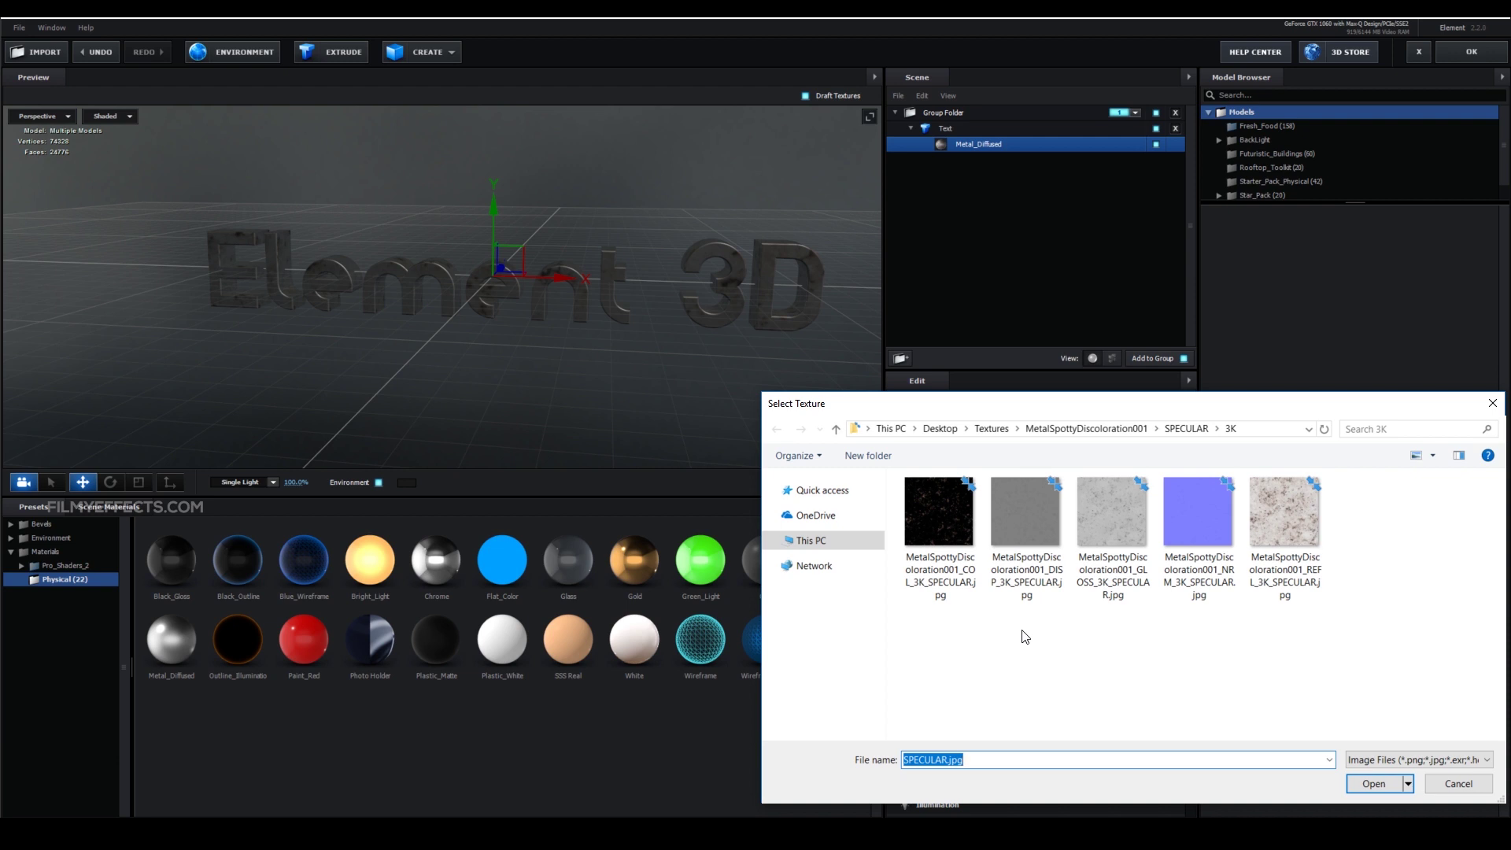
click(1225, 544)
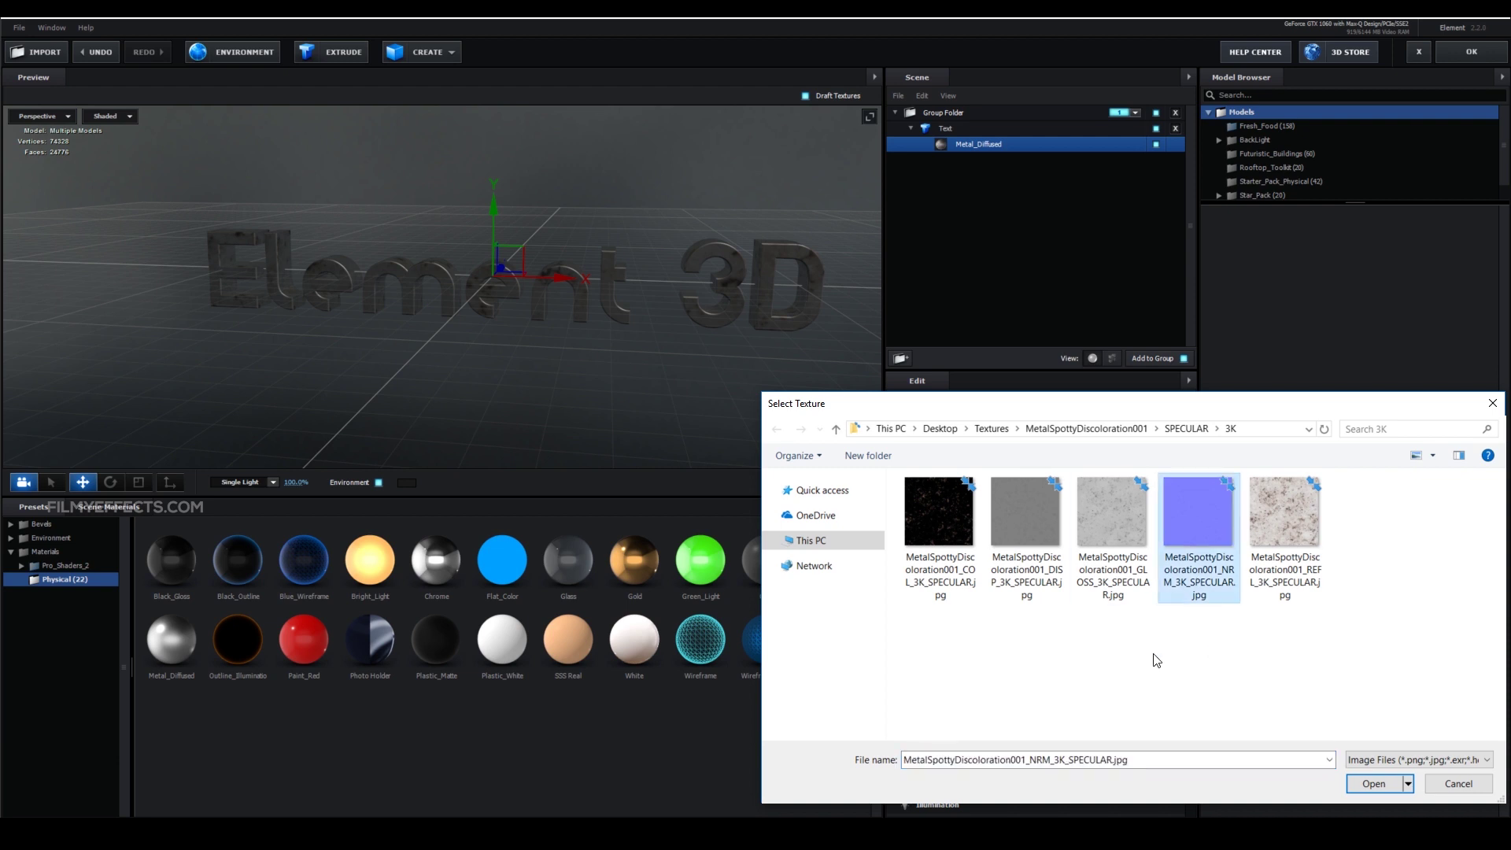
click(1390, 778)
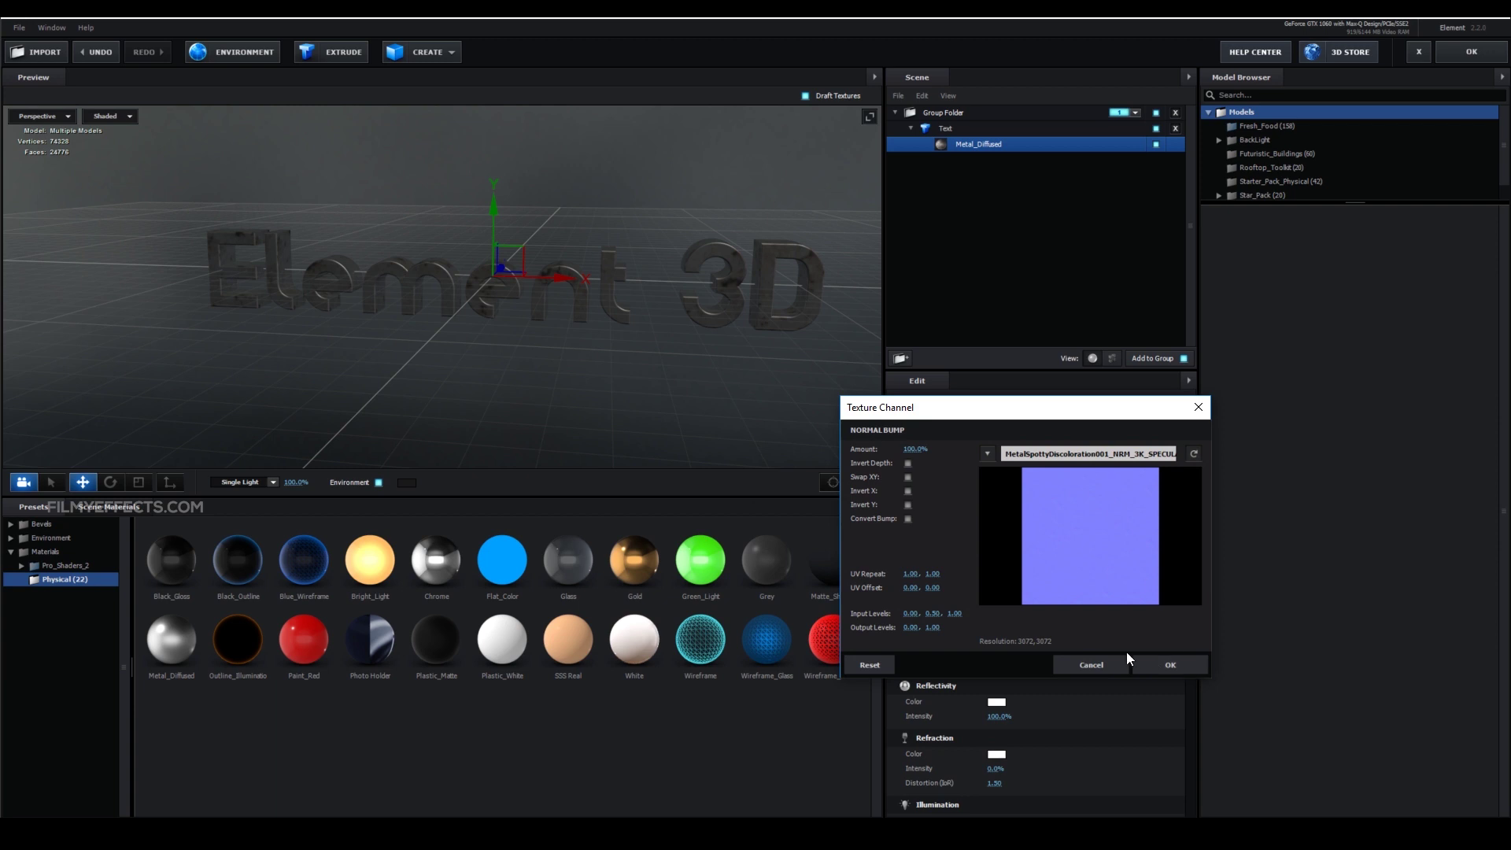
click(1198, 663)
Set the UV Repeat of the Text model's UV mapping to 5 in both directions
drag(763, 367, 563, 273)
scroll(470, 295, up, 5)
scroll(518, 314, down, 6)
scroll(581, 280, up, 6)
scroll(639, 301, down, 3)
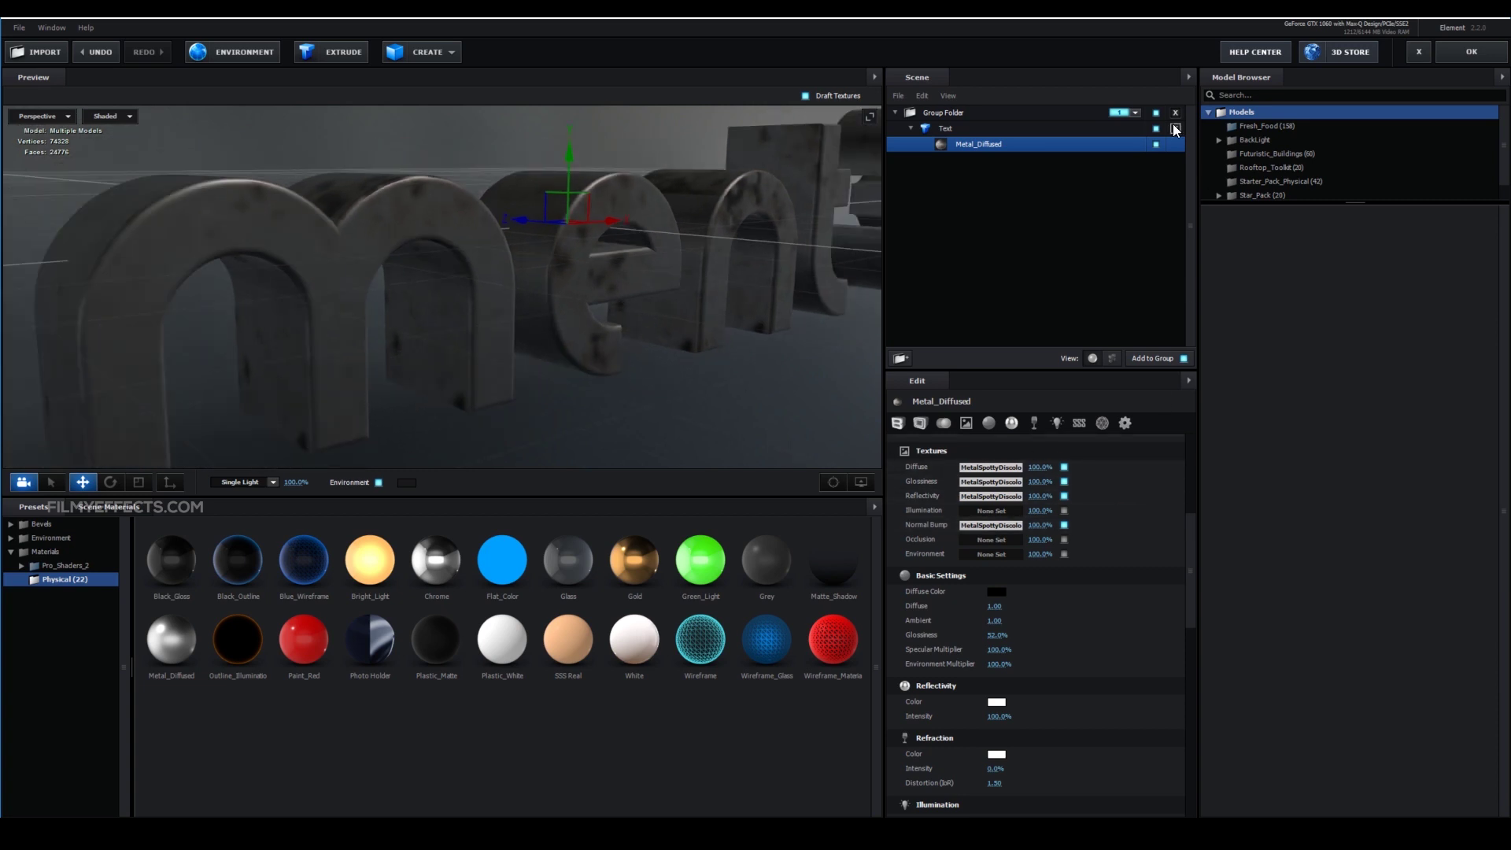
click(943, 130)
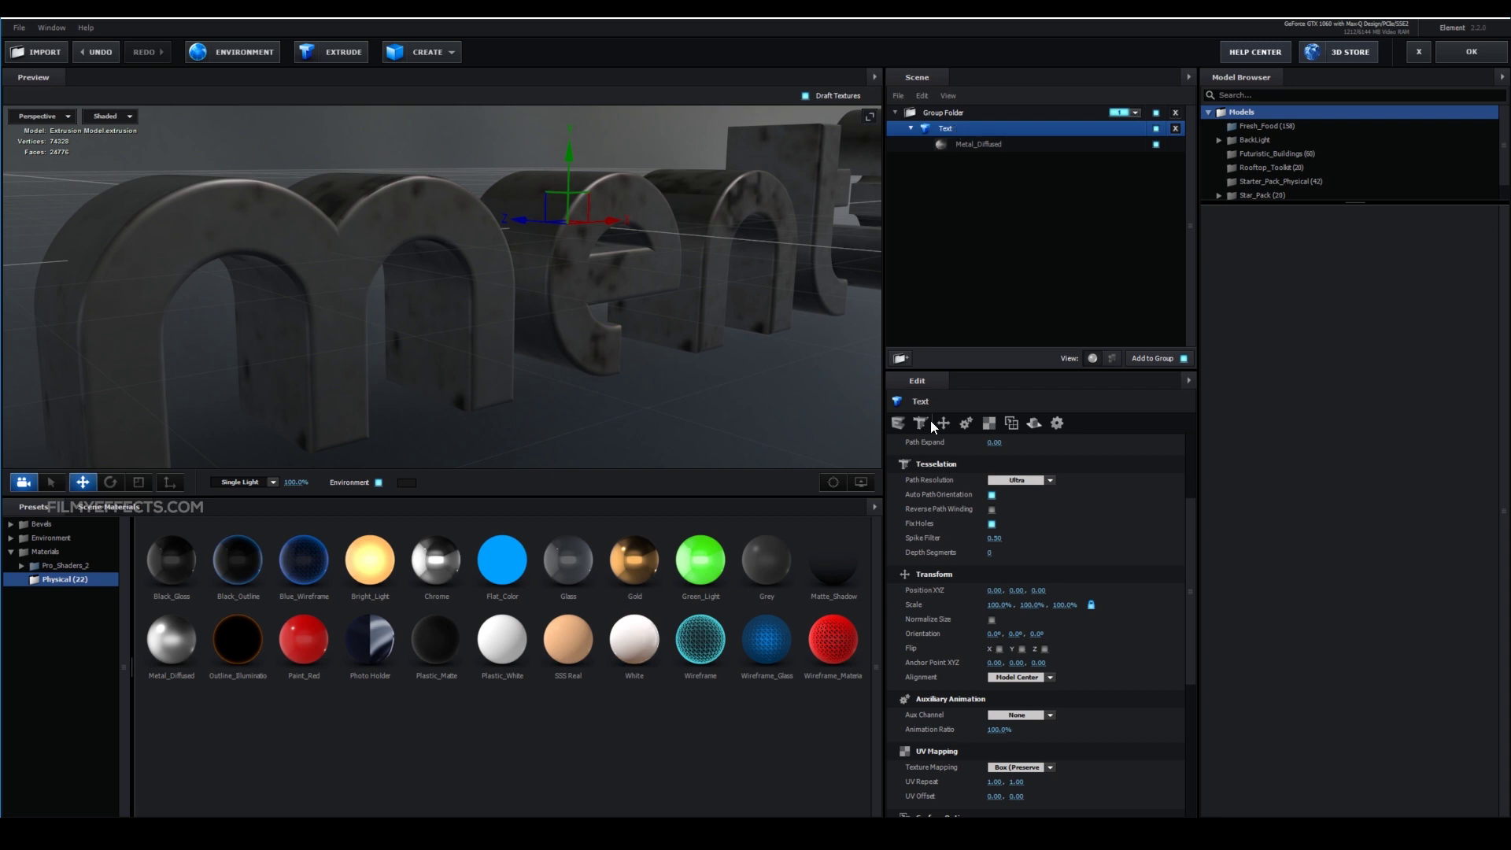
click(989, 423)
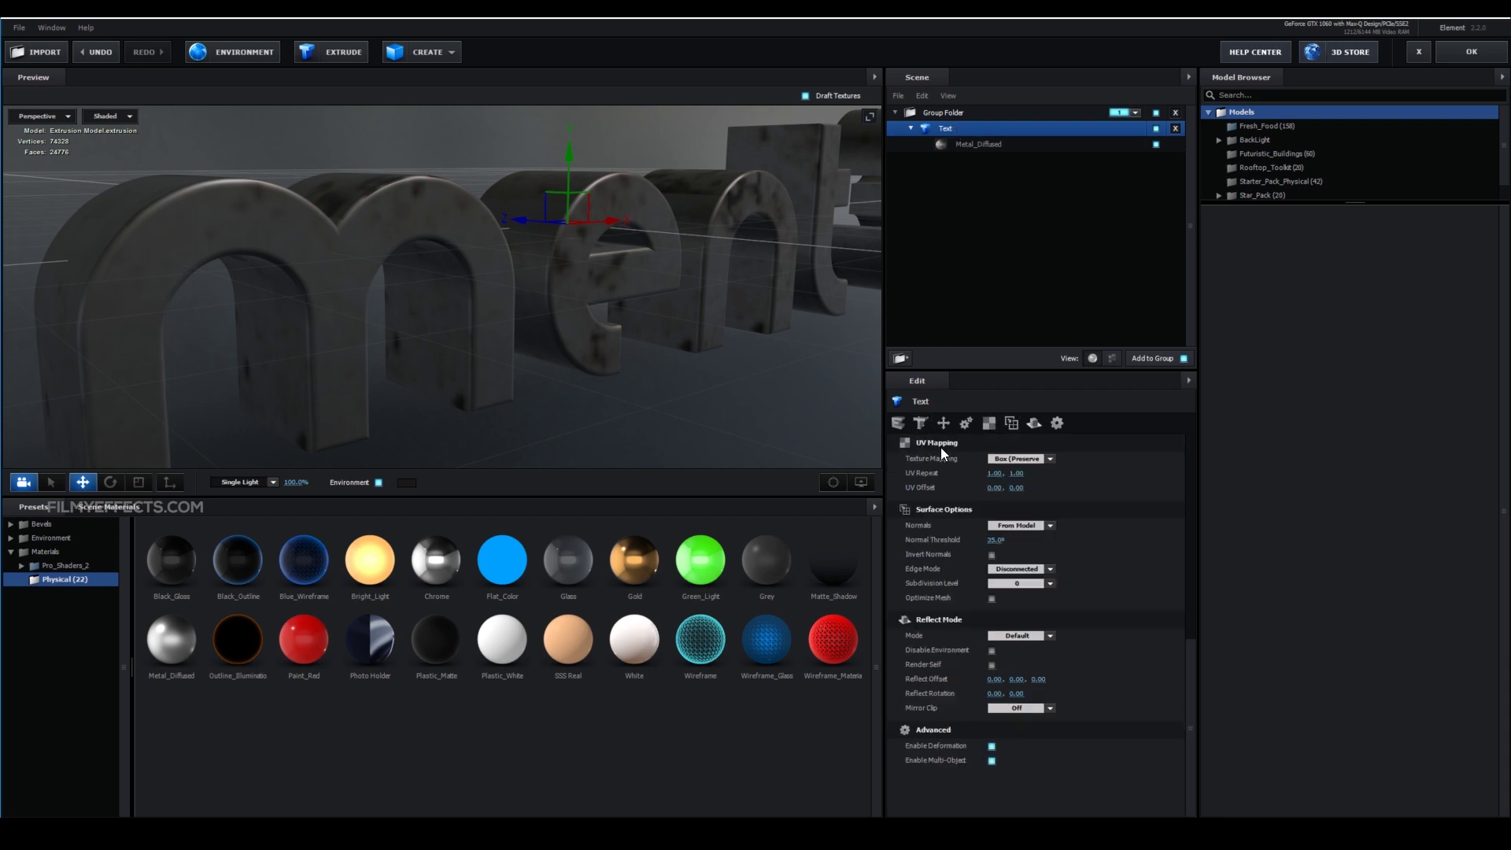
drag(1197, 701, 1192, 496)
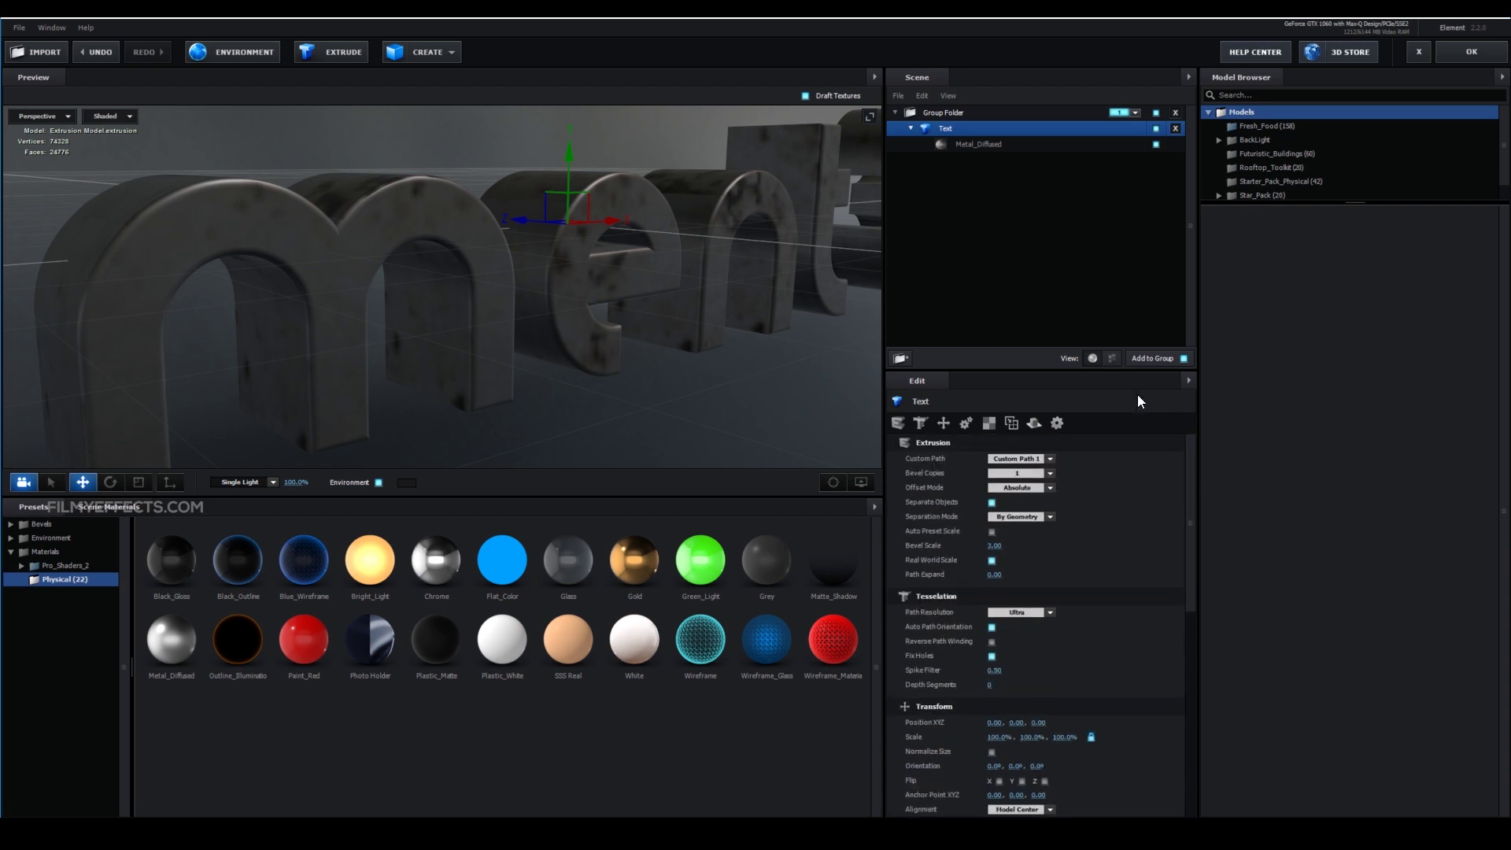
scroll(1138, 521, down, 5)
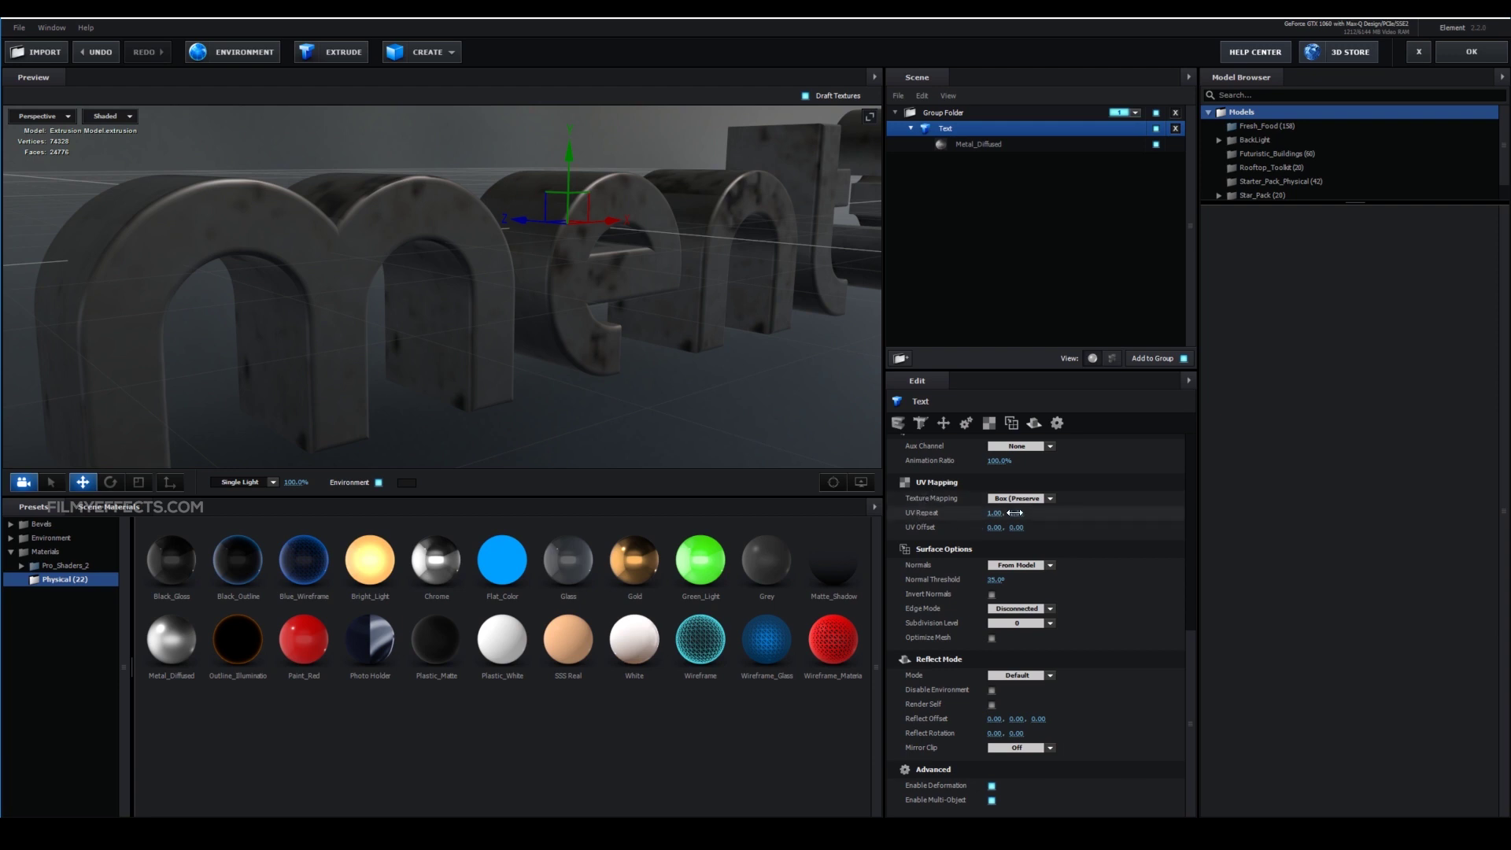
click(992, 514)
text(5)
key(Tab)
text(5)
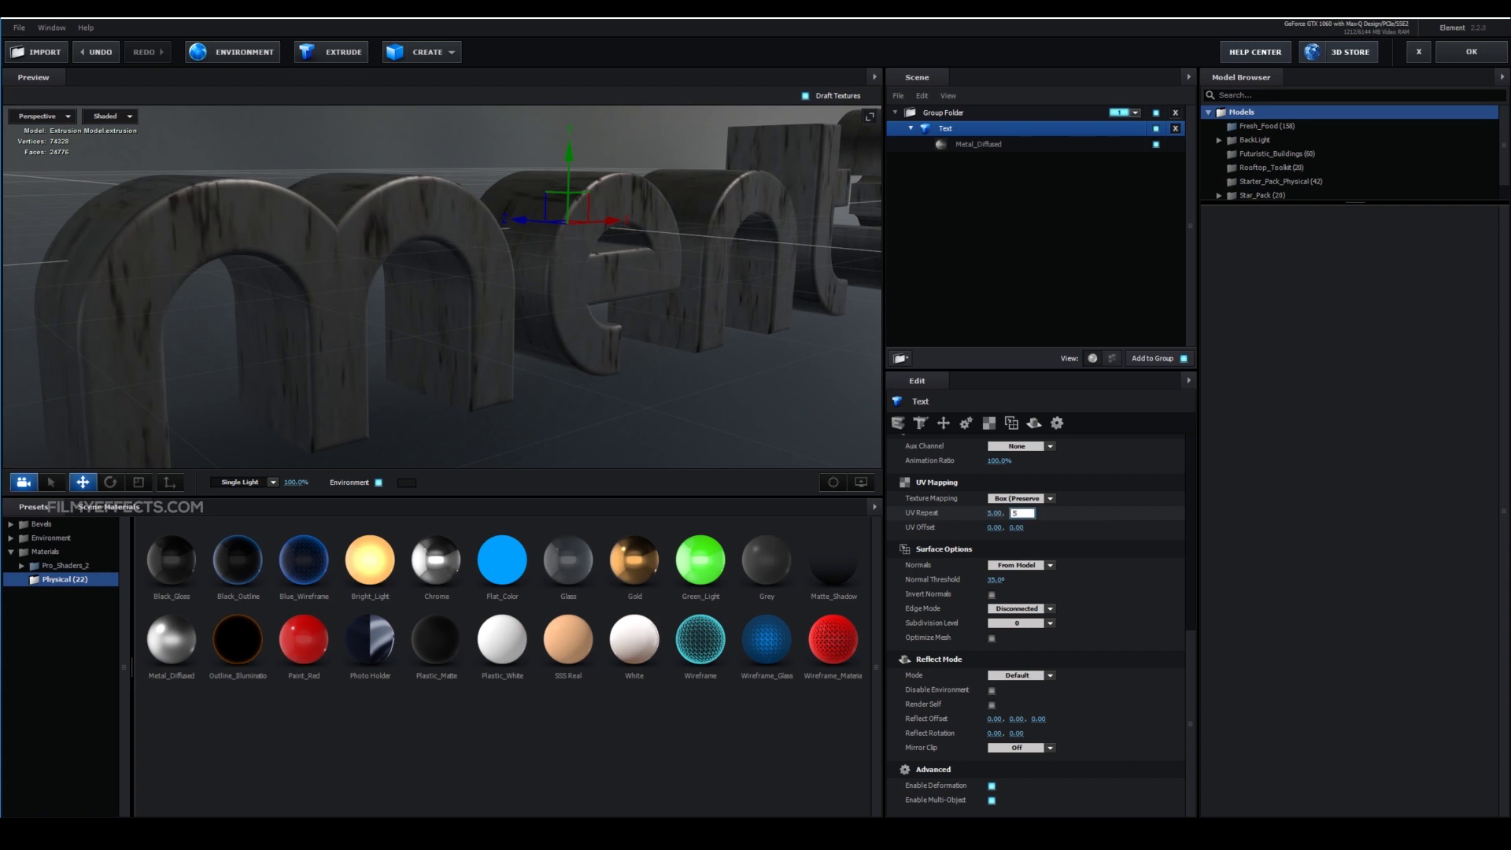
key(Return)
Examine the repeated metal texture on the title's letters up close and from several angles
drag(748, 354, 554, 317)
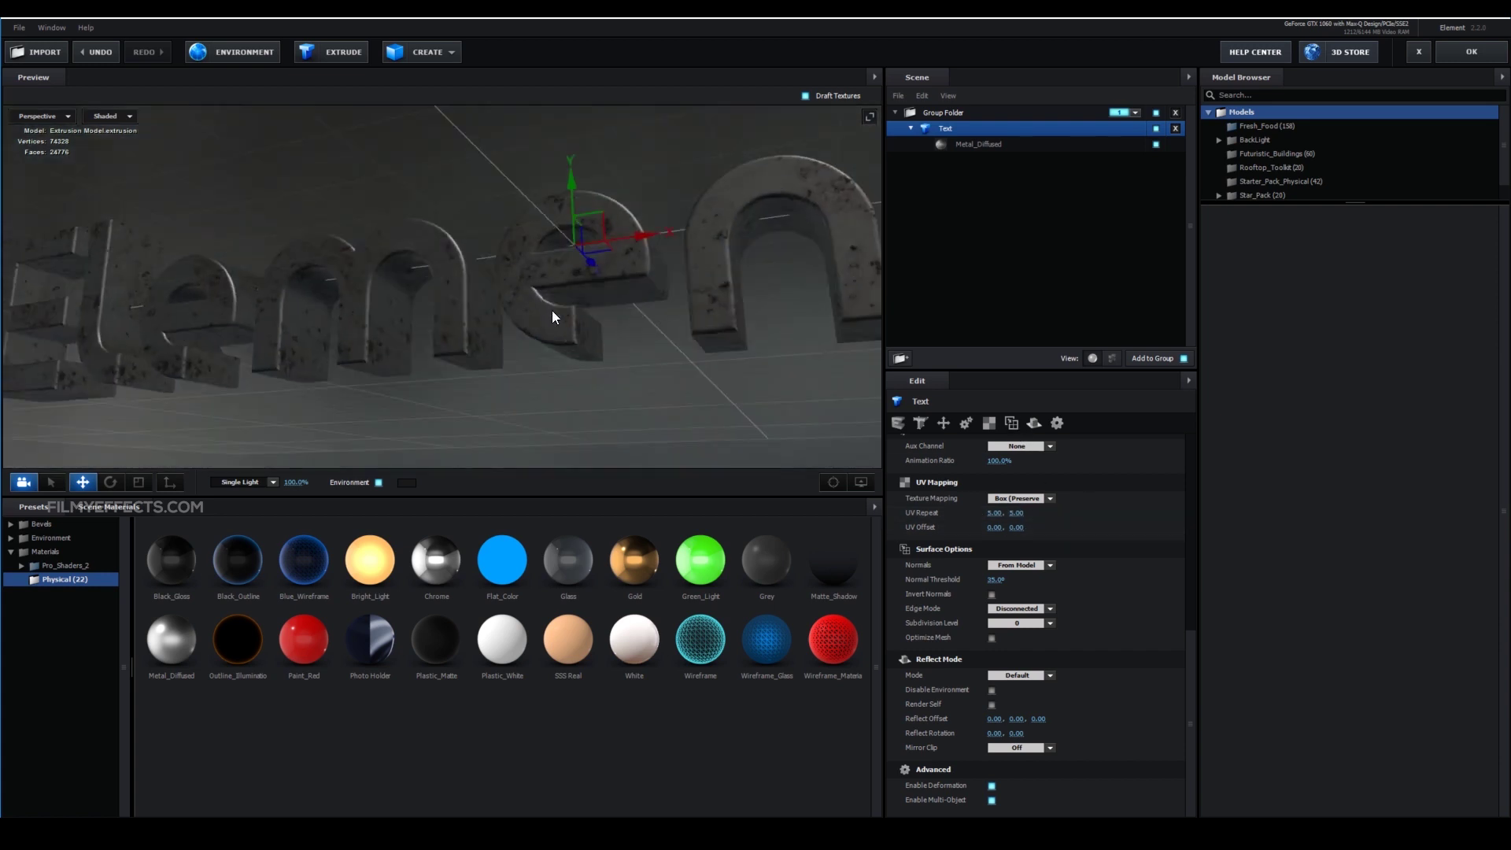
scroll(551, 310, up, 10)
drag(648, 288, 498, 339)
scroll(472, 283, down, 8)
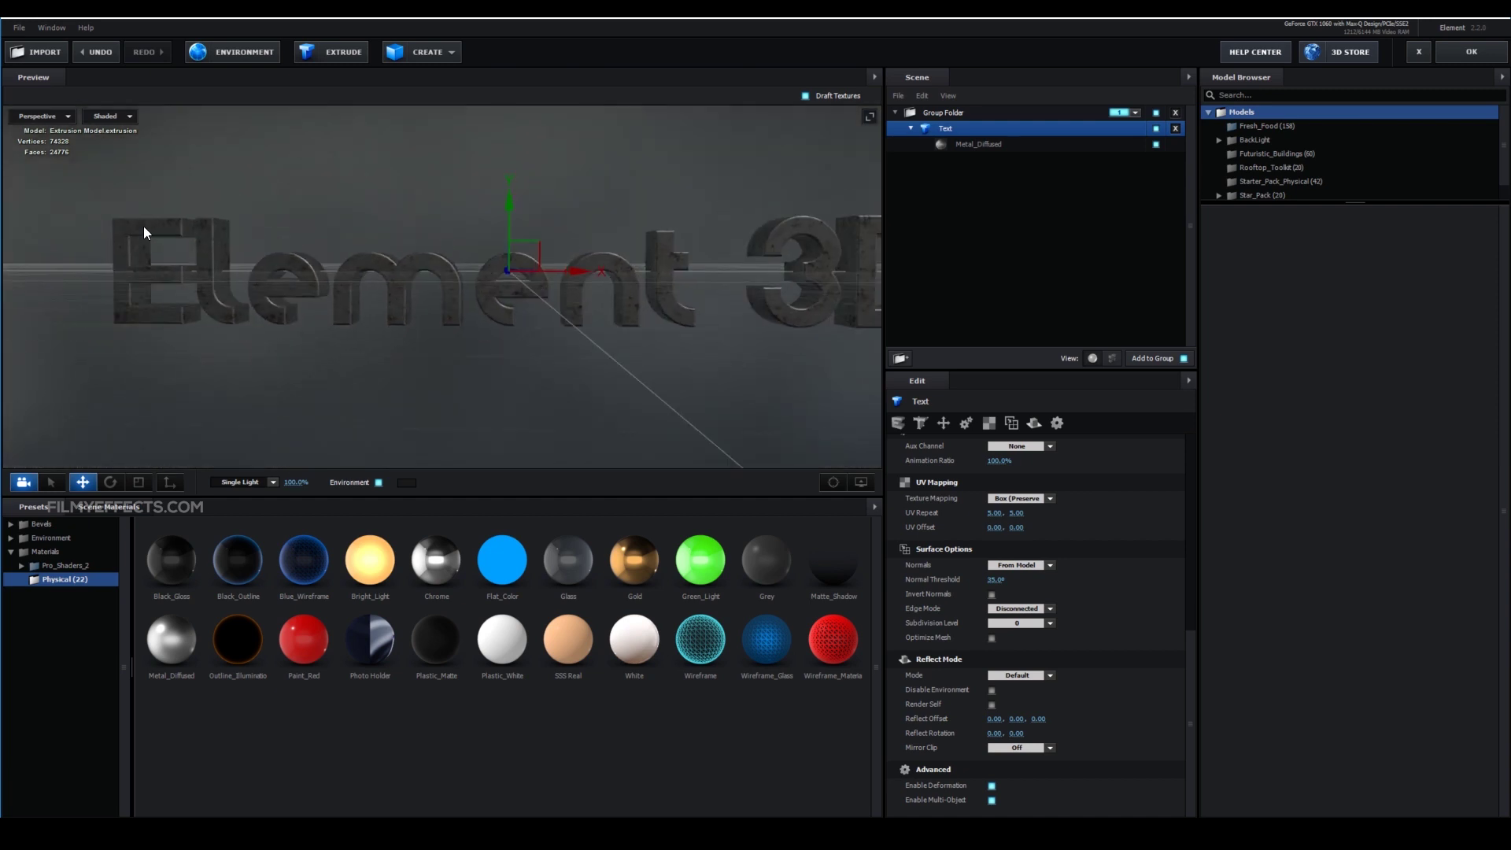
scroll(786, 300, down, 3)
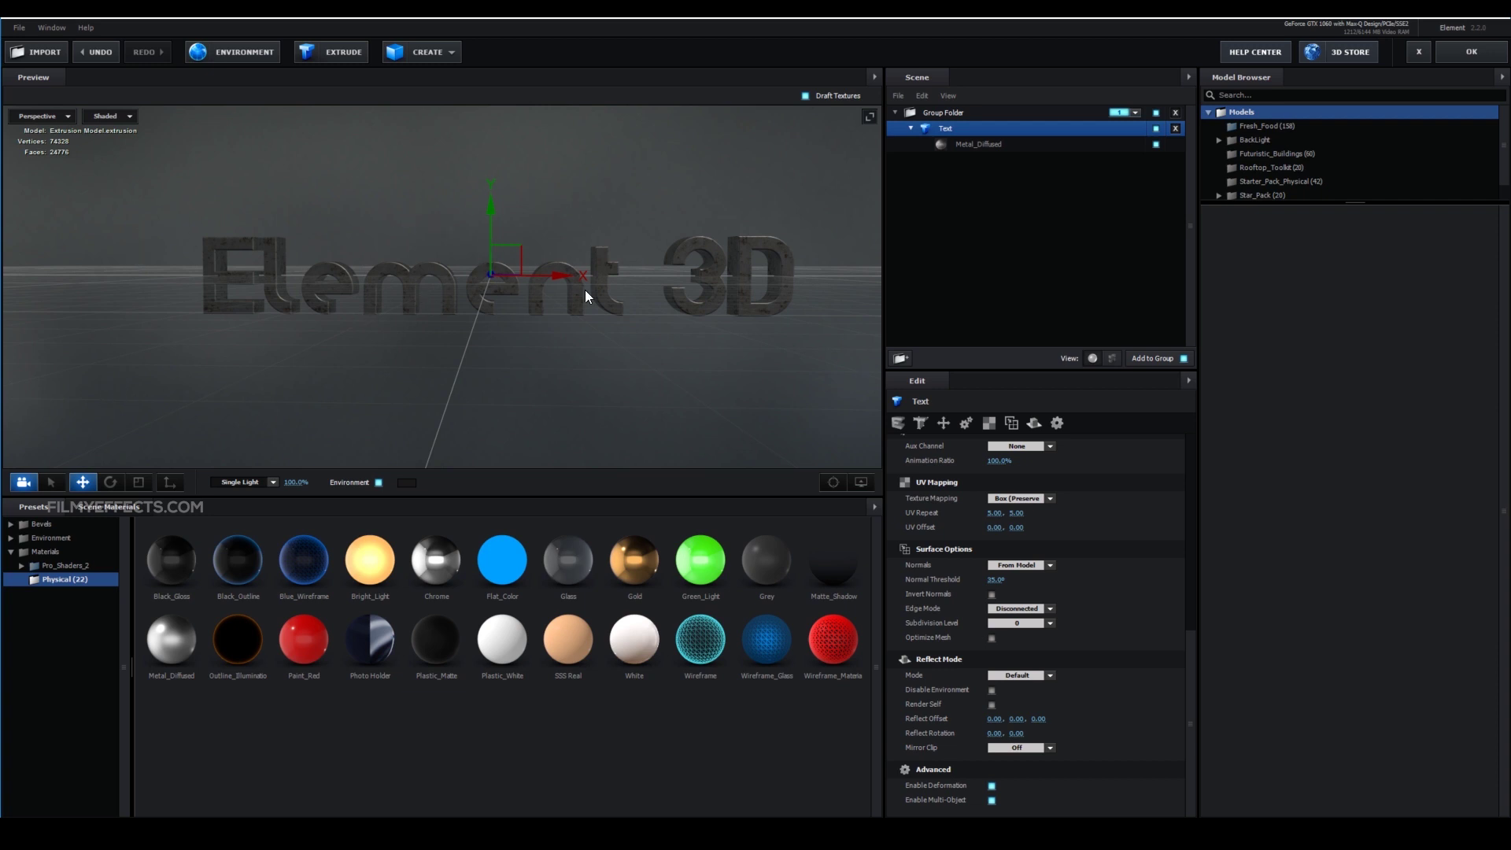
scroll(710, 277, up, 6)
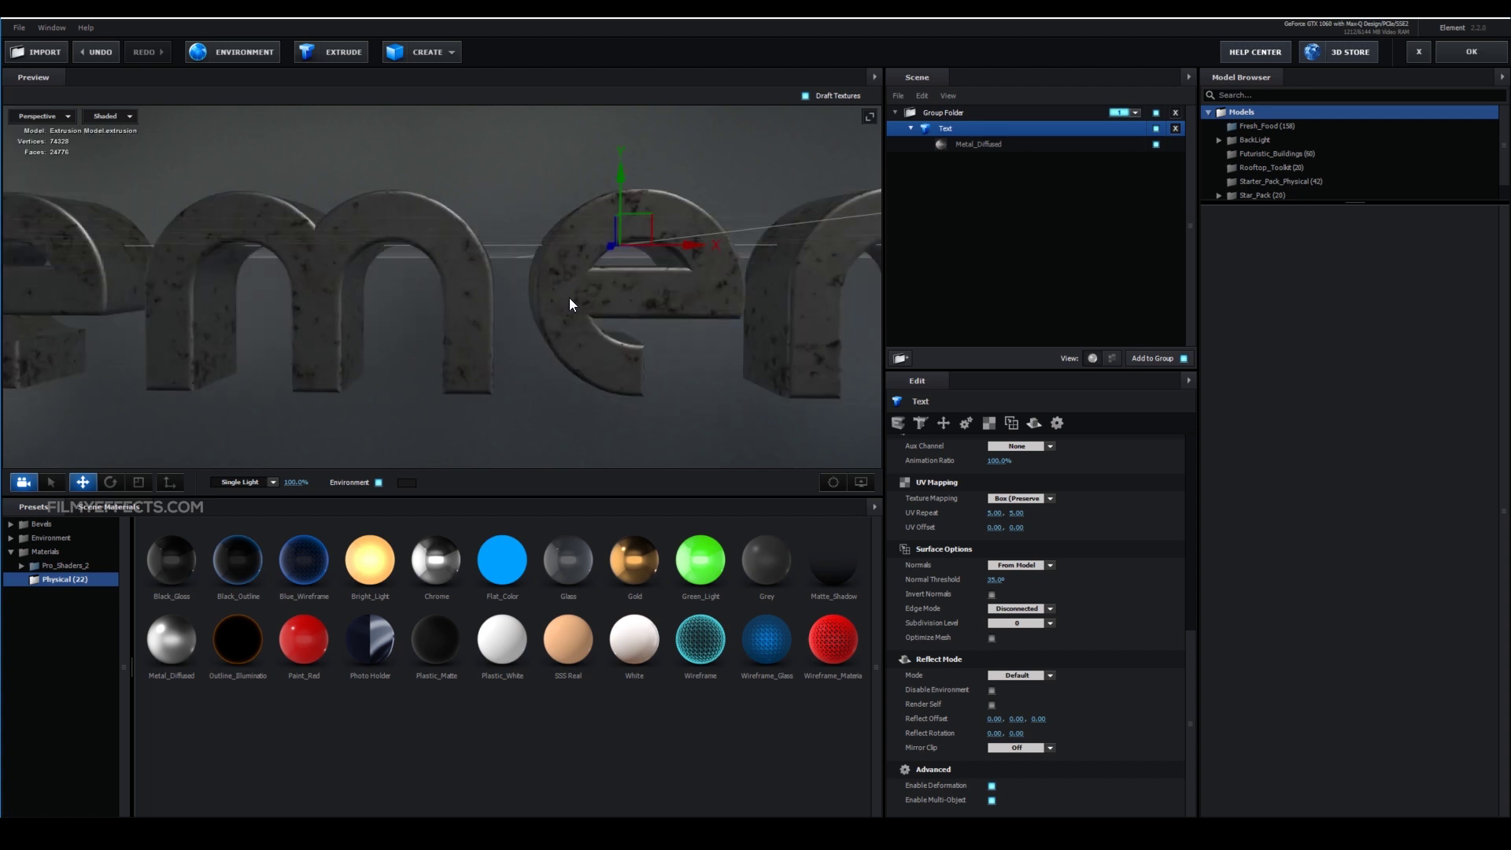
scroll(584, 281, up, 8)
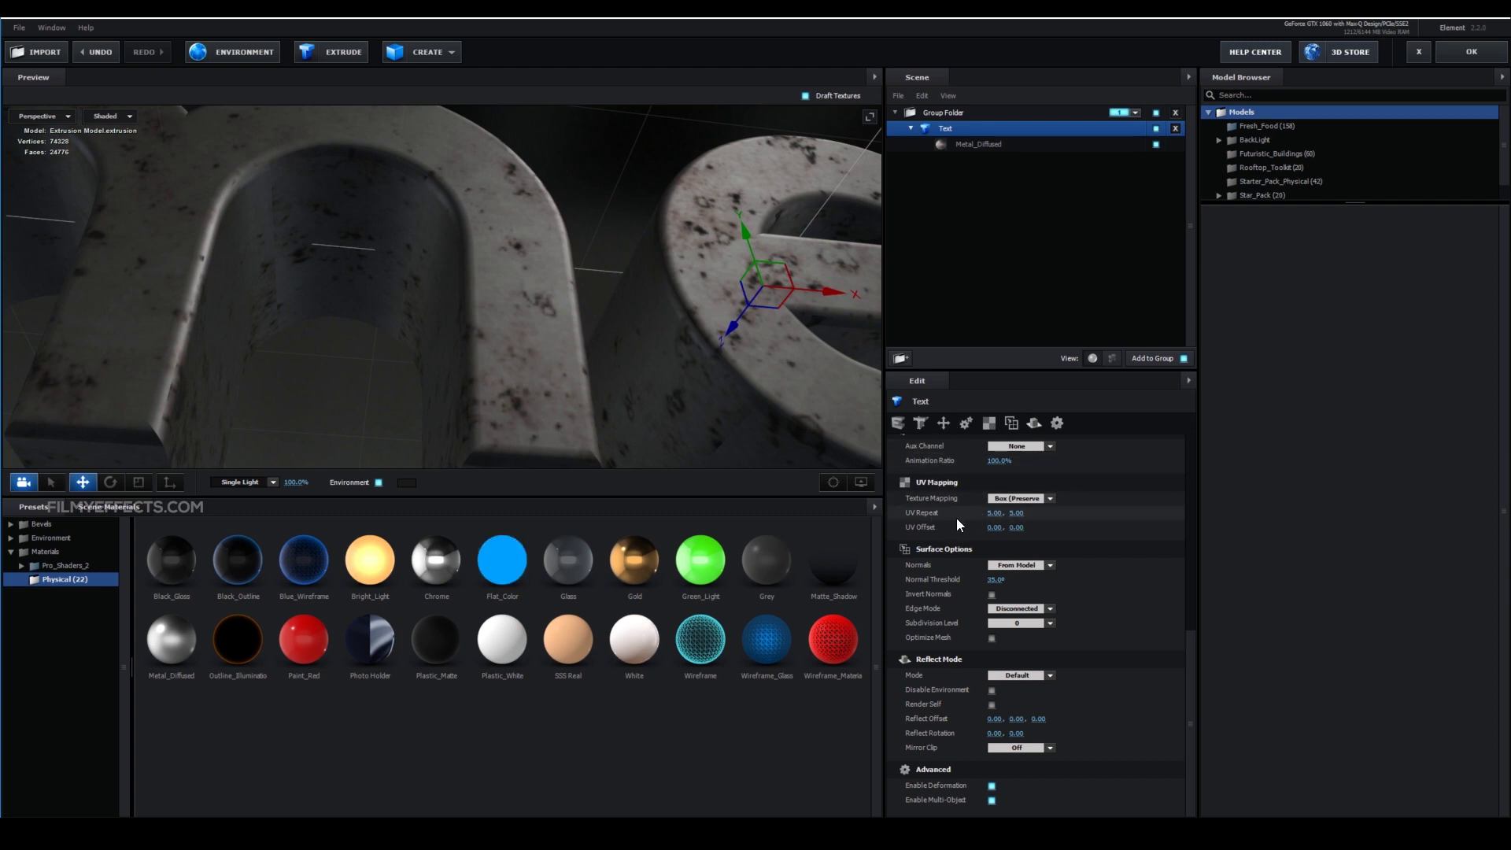
drag(441, 346, 619, 323)
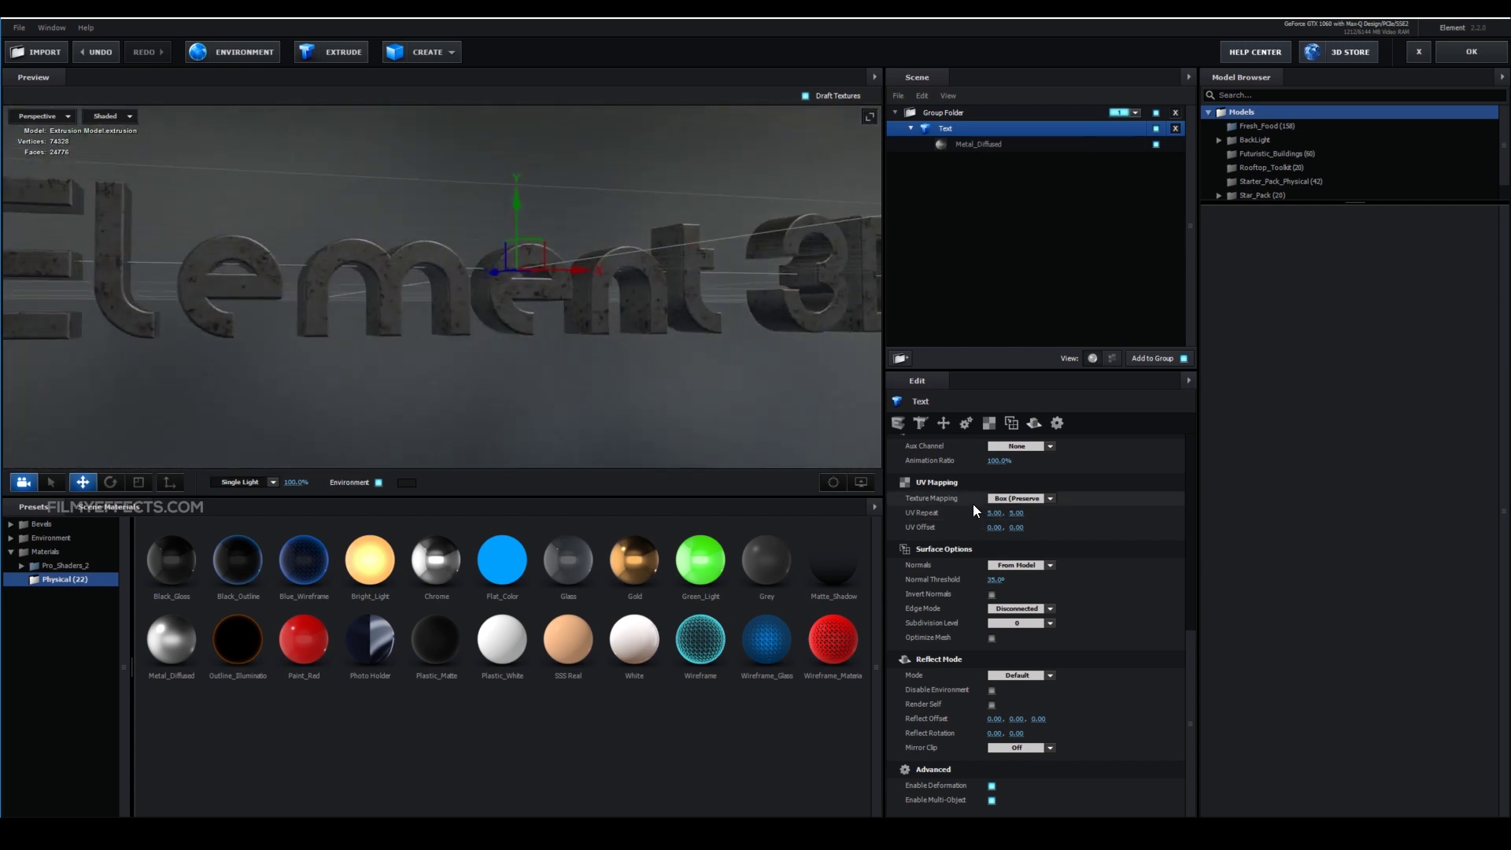
Set the Diffuse Color of the title's Metal_Diffused material to orange E09512
click(971, 147)
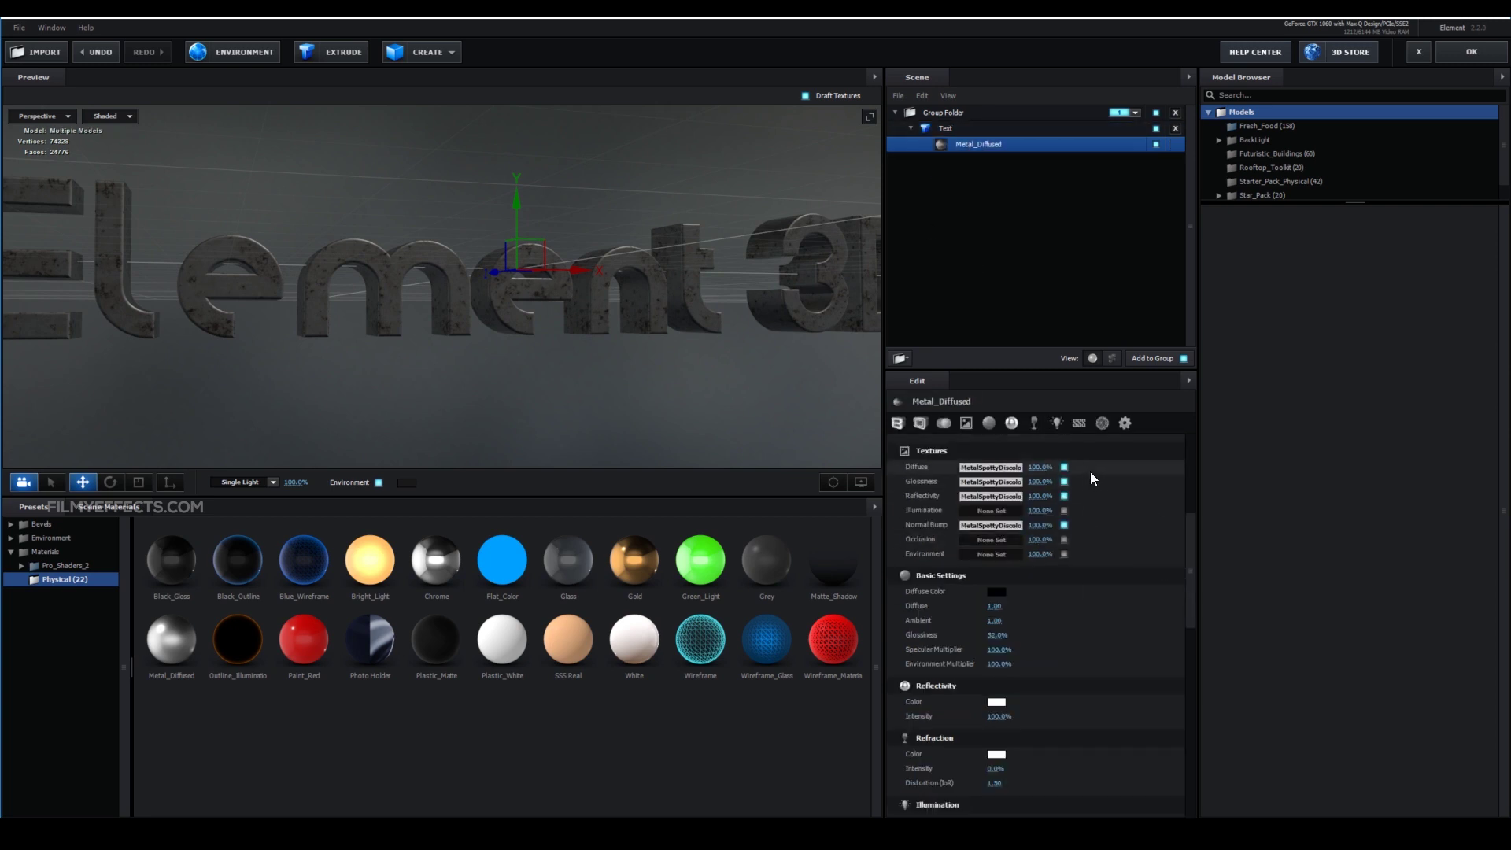
scroll(937, 638, down, 1)
scroll(937, 638, down, 1)
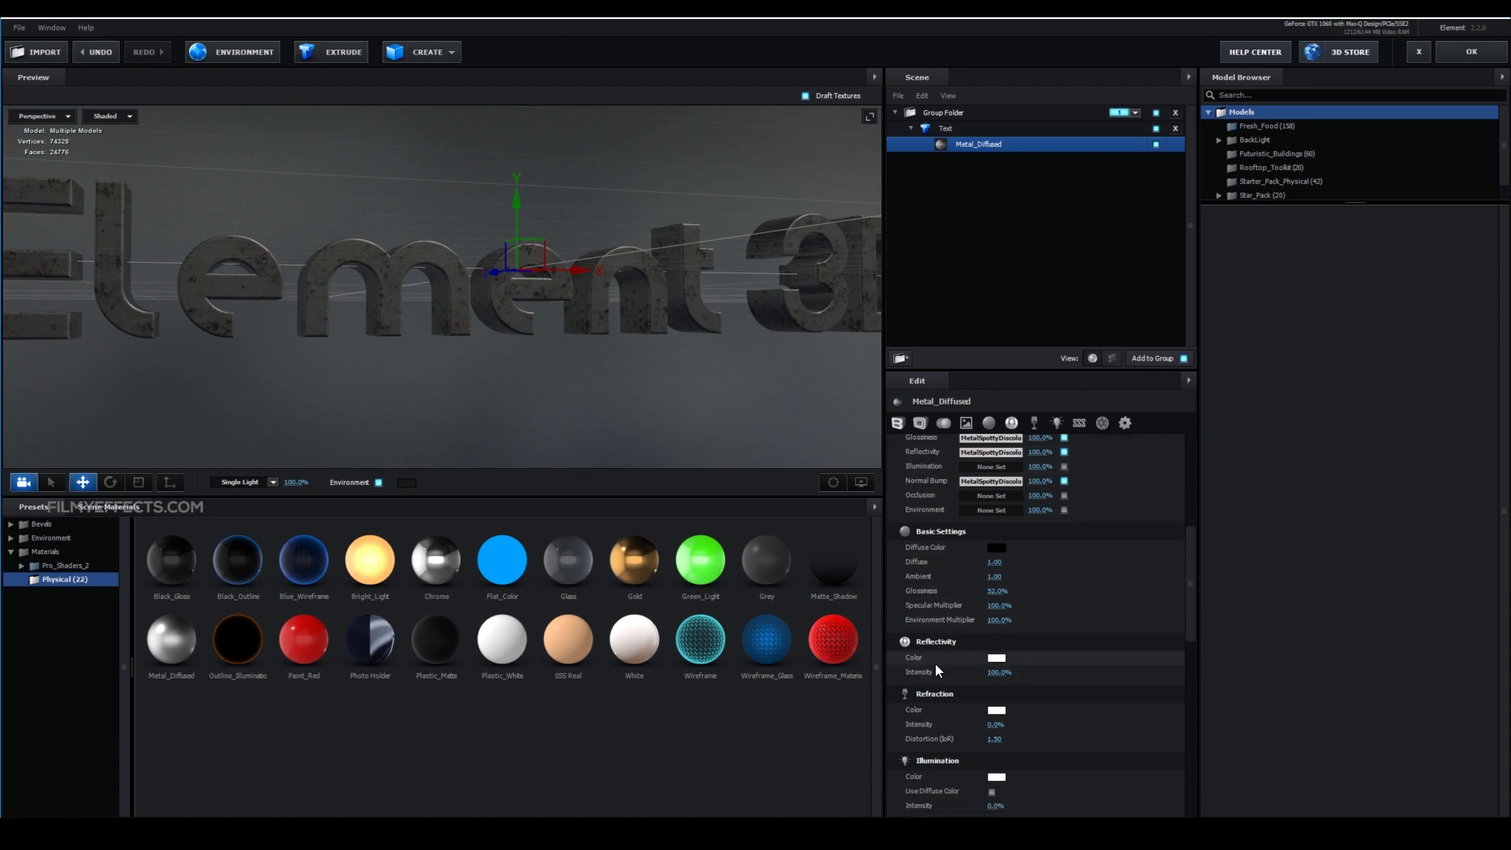
scroll(718, 408, up, 6)
scroll(595, 319, down, 1)
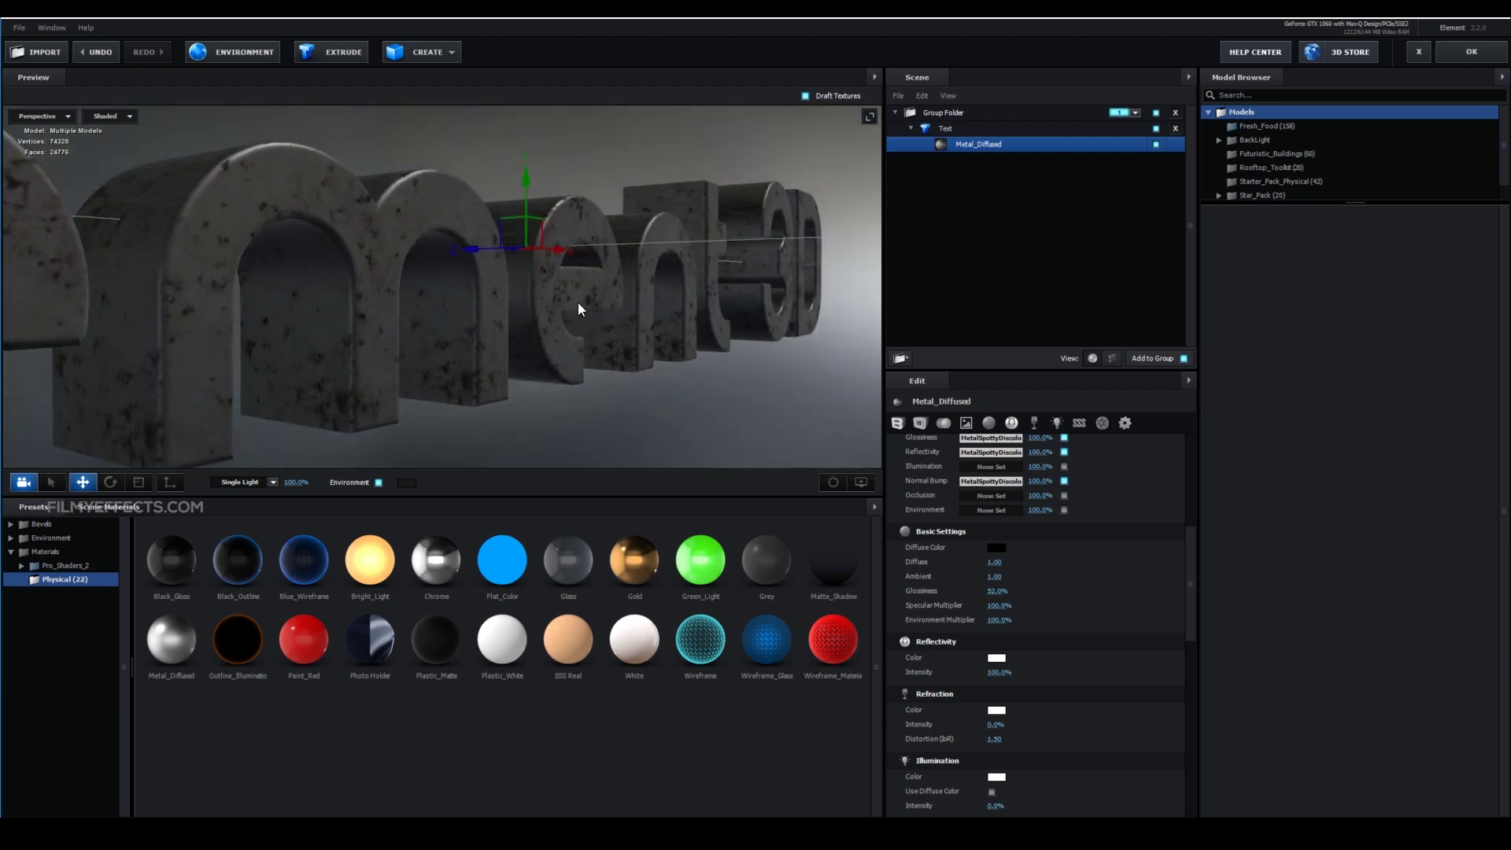
click(996, 549)
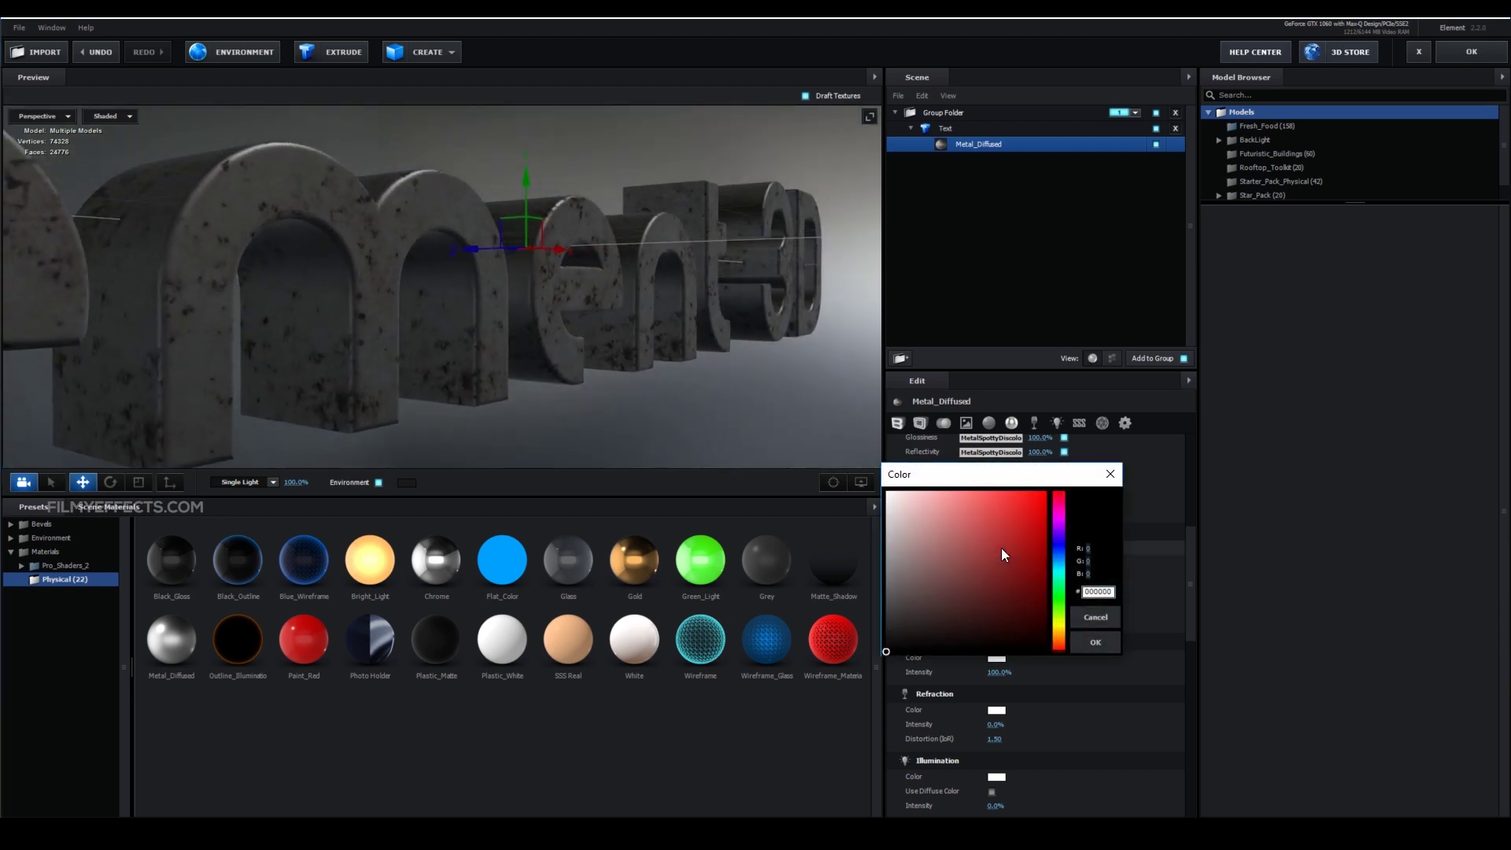
double_click(1111, 592)
key(BackSpace)
text(E)
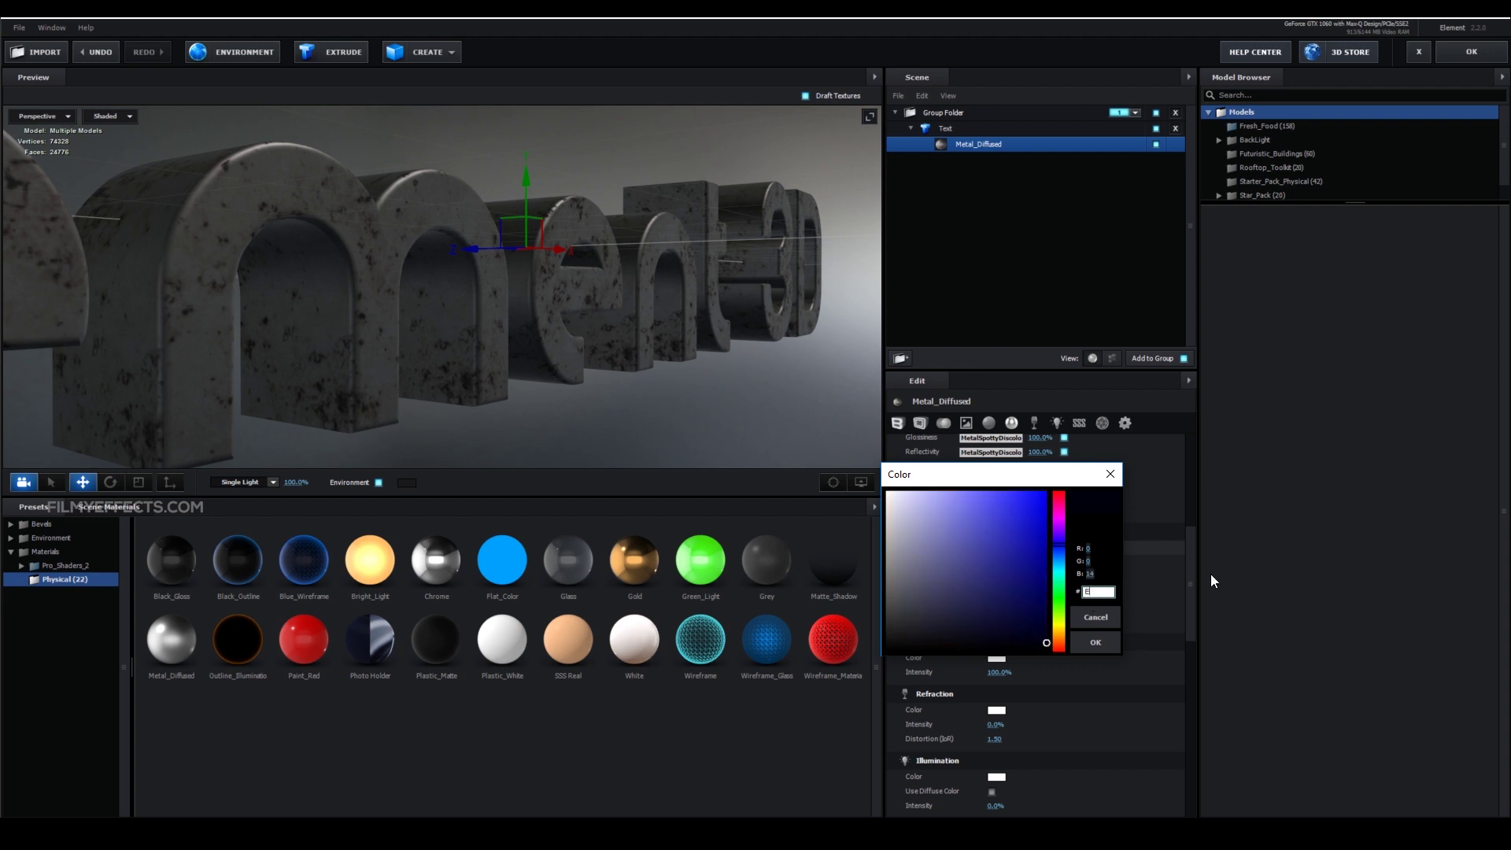
text(09512)
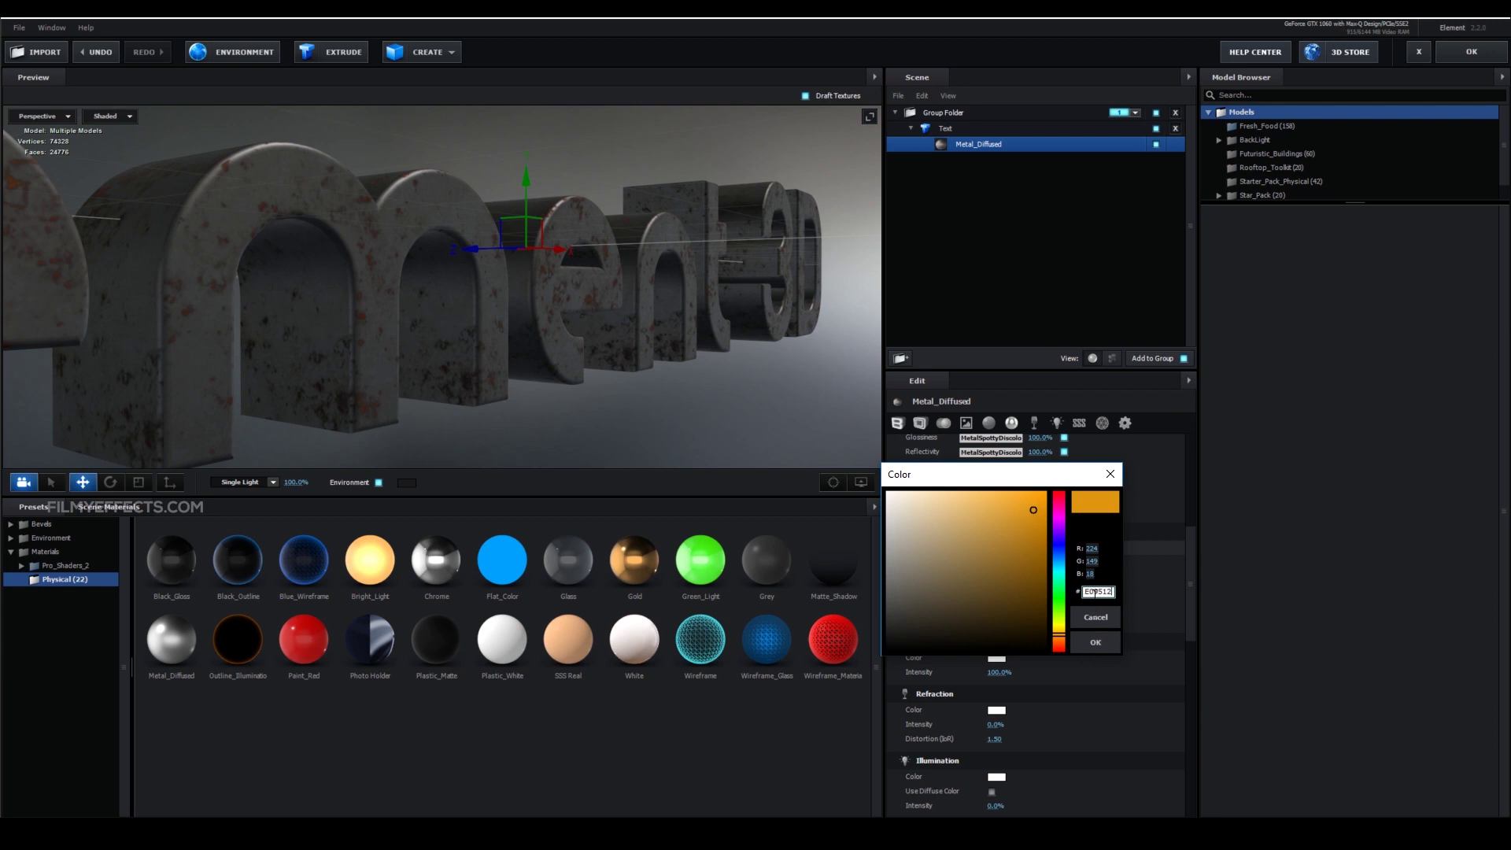
click(1094, 642)
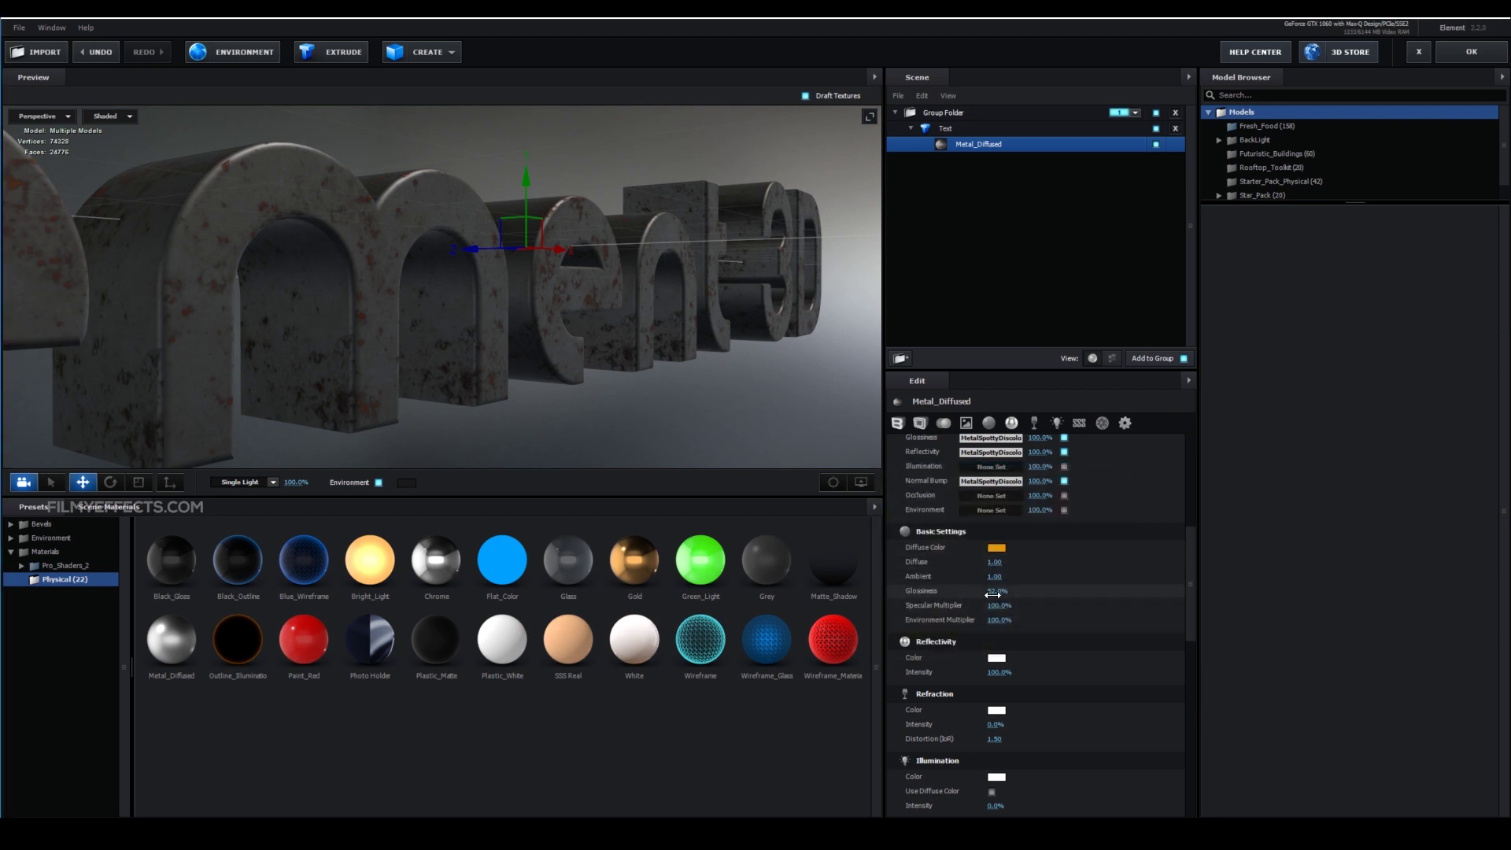
Raise the title material's Glossiness to 100% and set its Reflectivity color to E09512
drag(993, 595, 1069, 591)
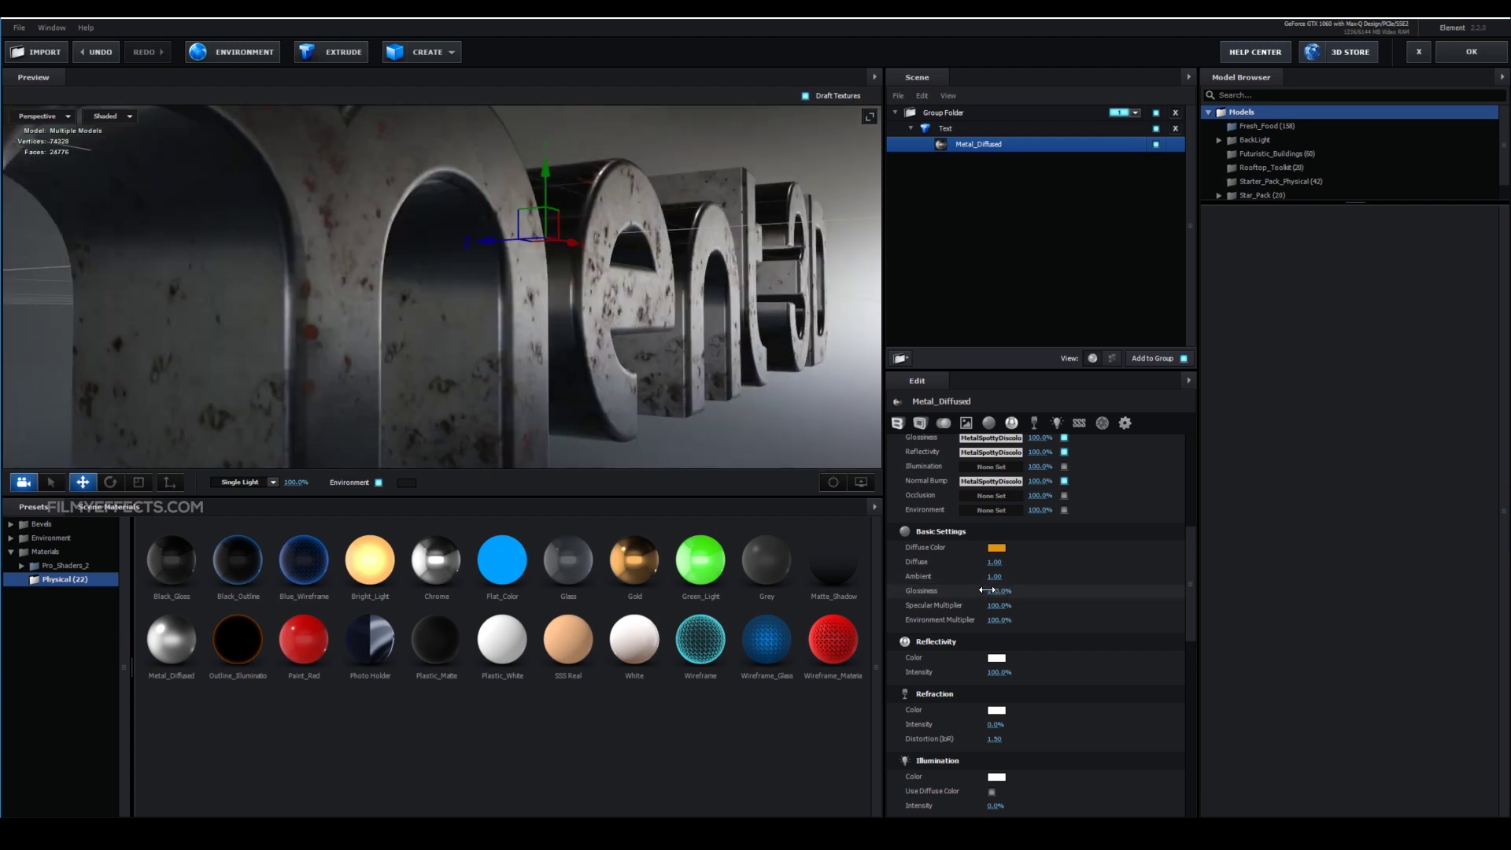
mouse_move(636, 392)
mouse_down()
mouse_move(625, 376)
mouse_move(644, 376)
mouse_up()
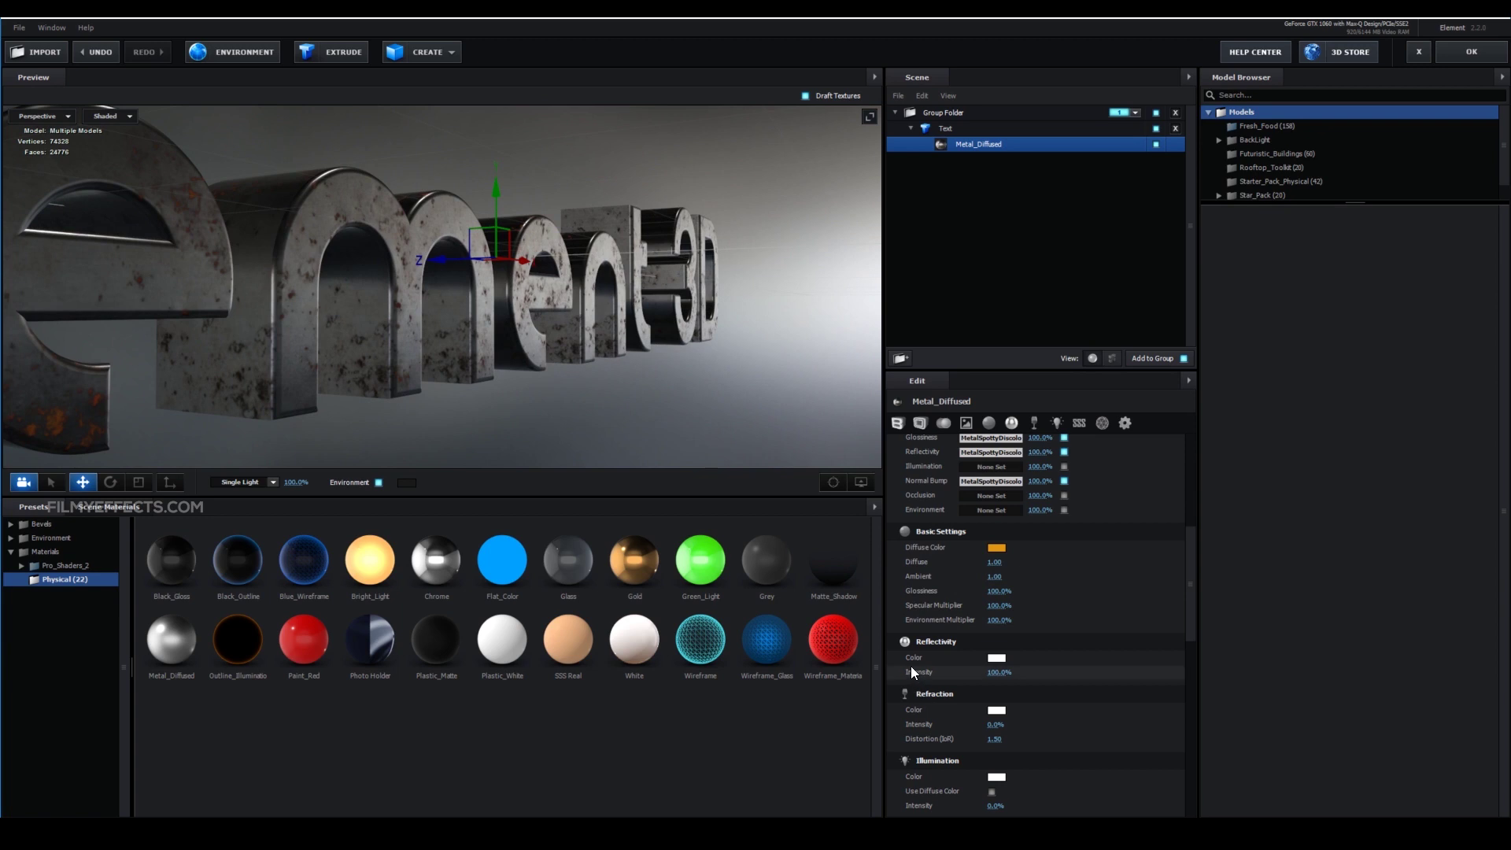
click(993, 657)
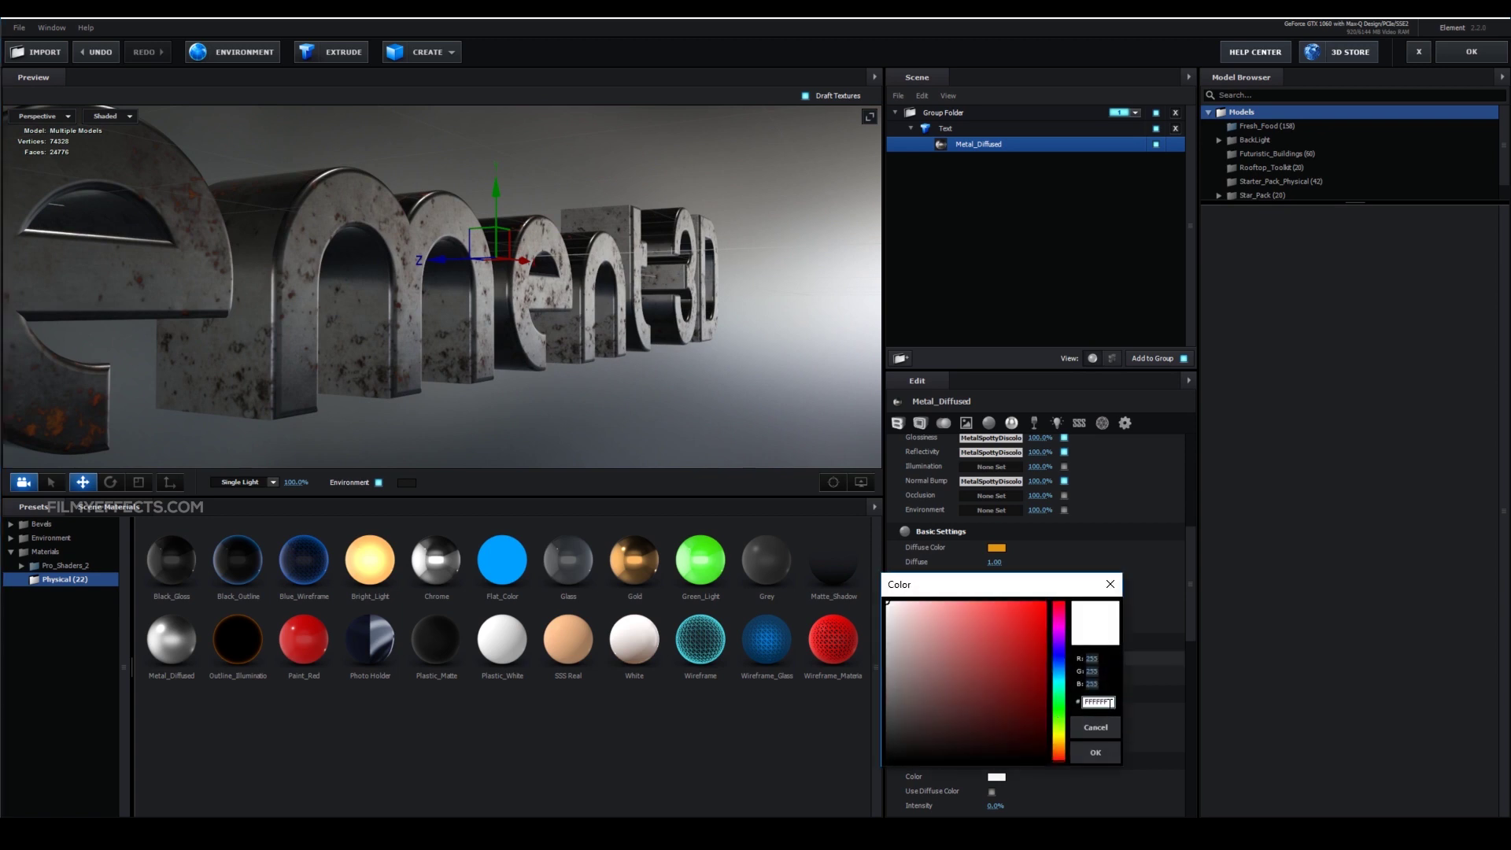
text(0E0951)
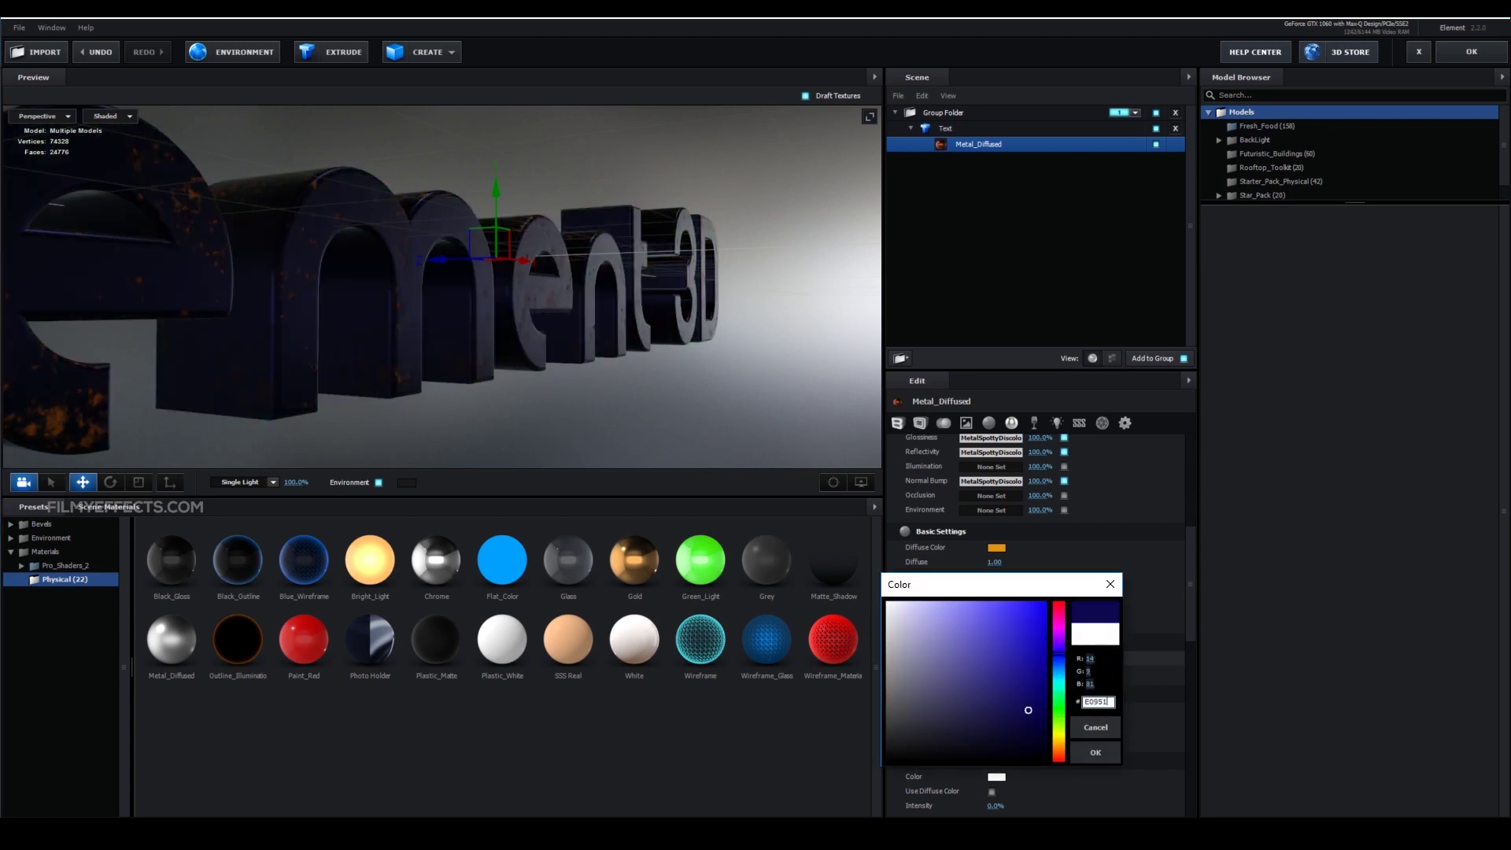
text(2)
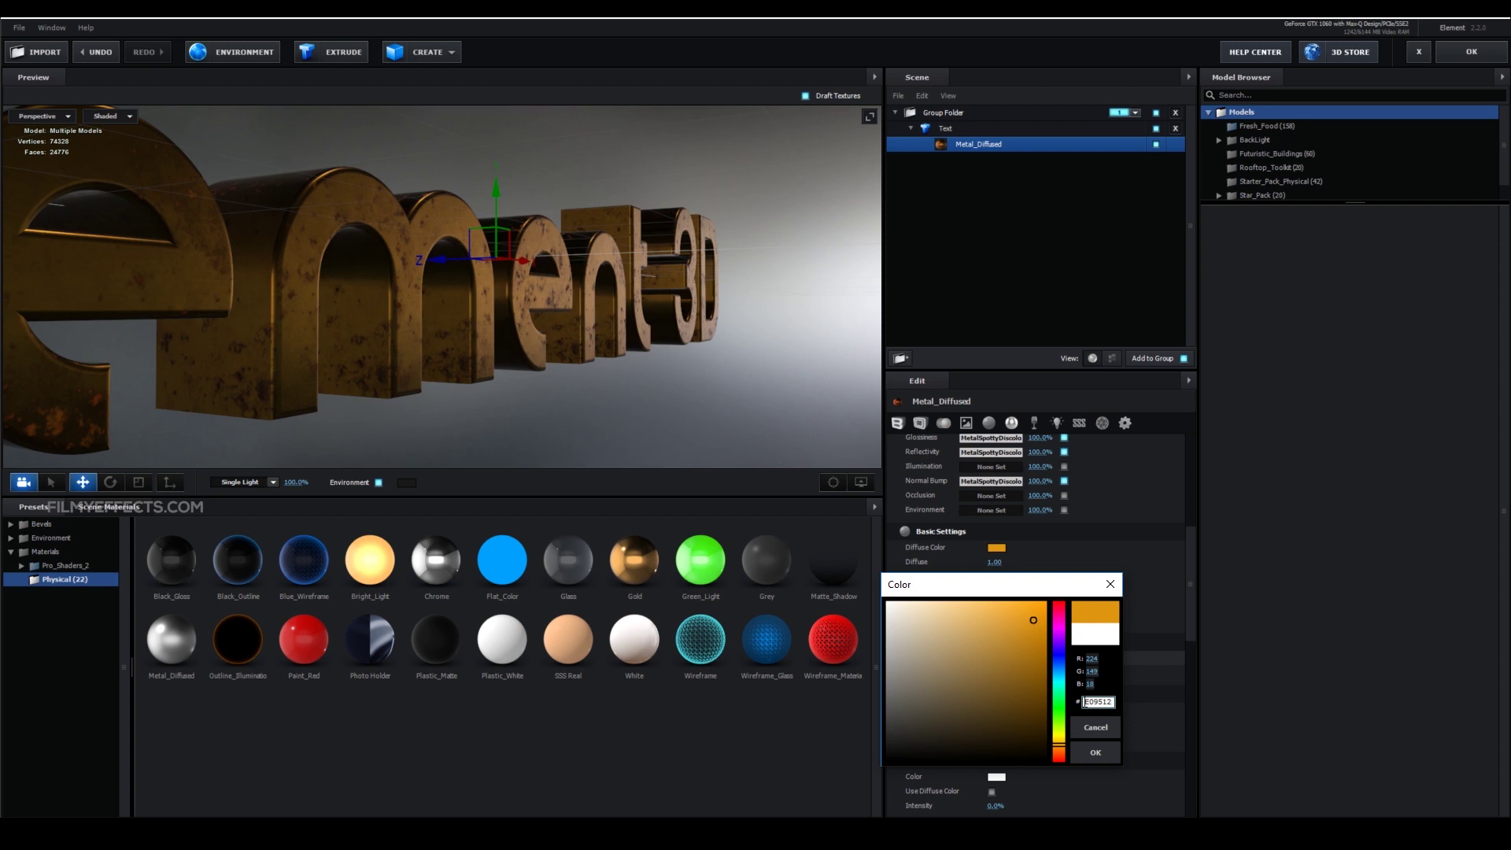
click(1096, 753)
drag(412, 458, 588, 307)
scroll(518, 320, down, 5)
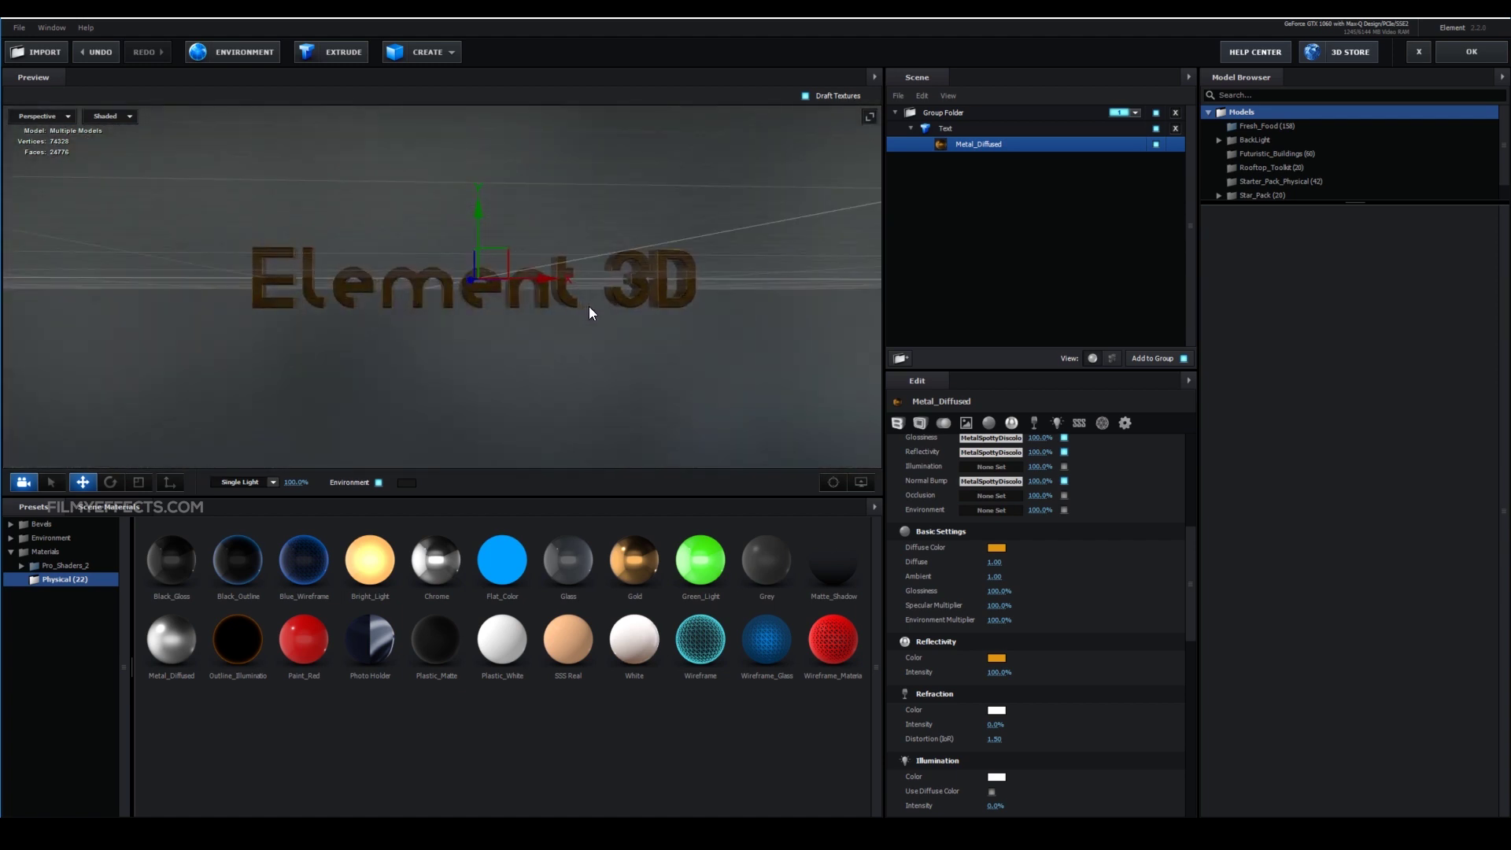
Collapse the Text model in the scene and create a plane primitive in the same group folder
click(911, 127)
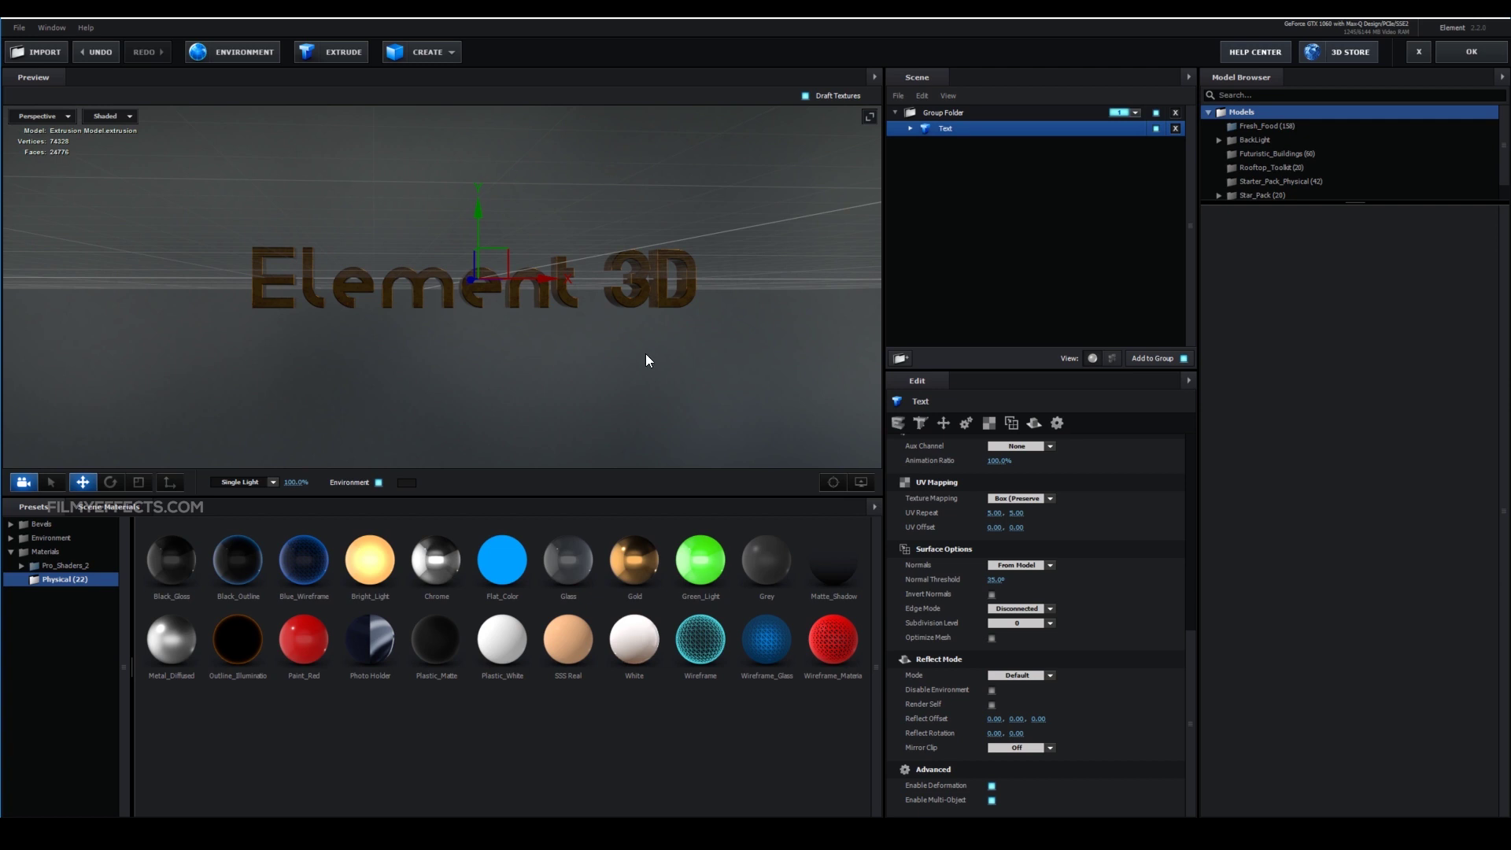
scroll(393, 379, down, 3)
drag(438, 362, 482, 361)
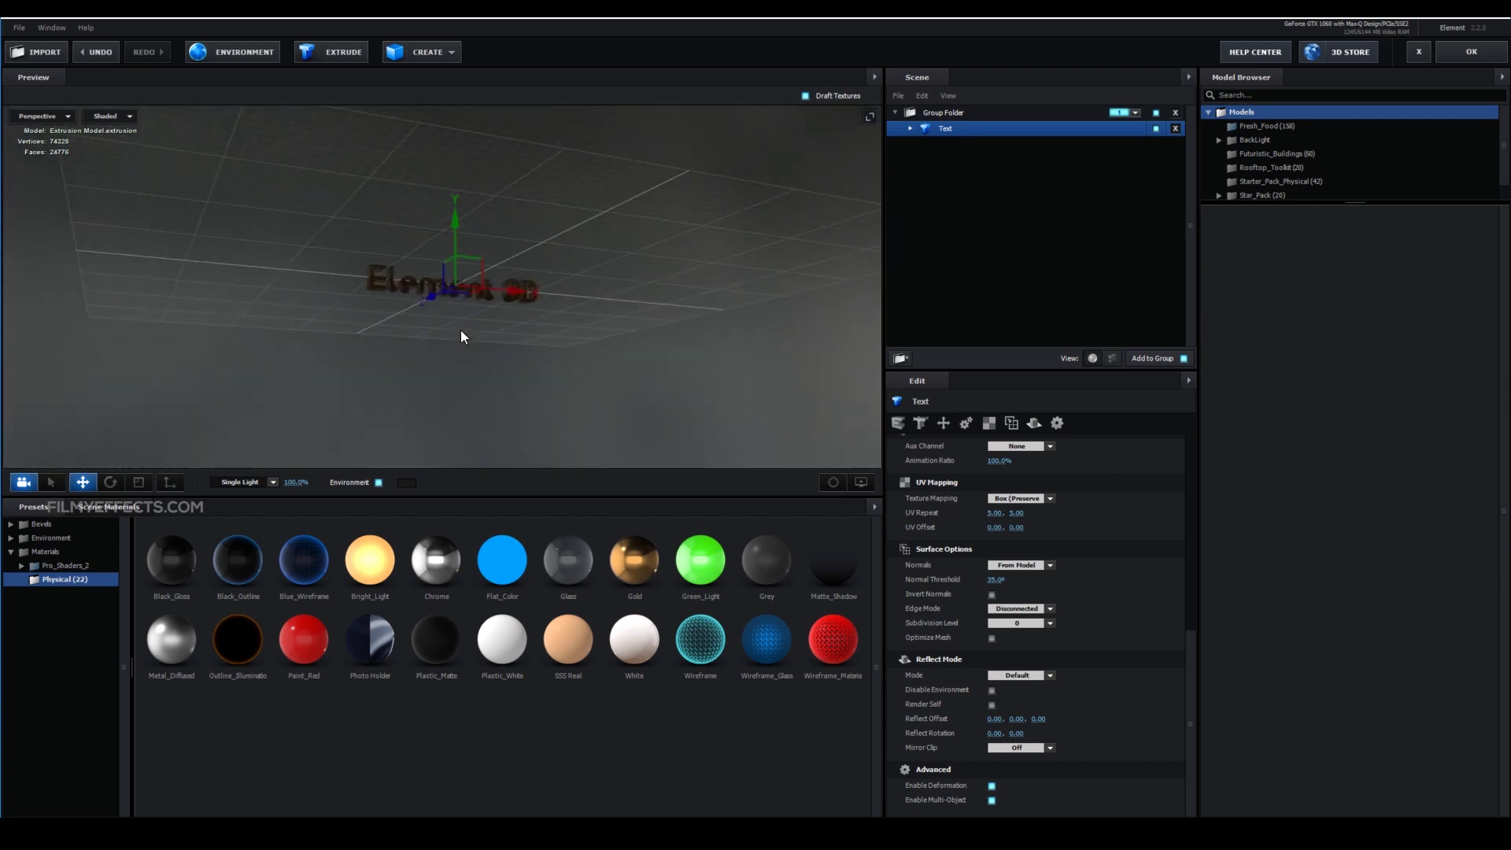
scroll(482, 375, up, 3)
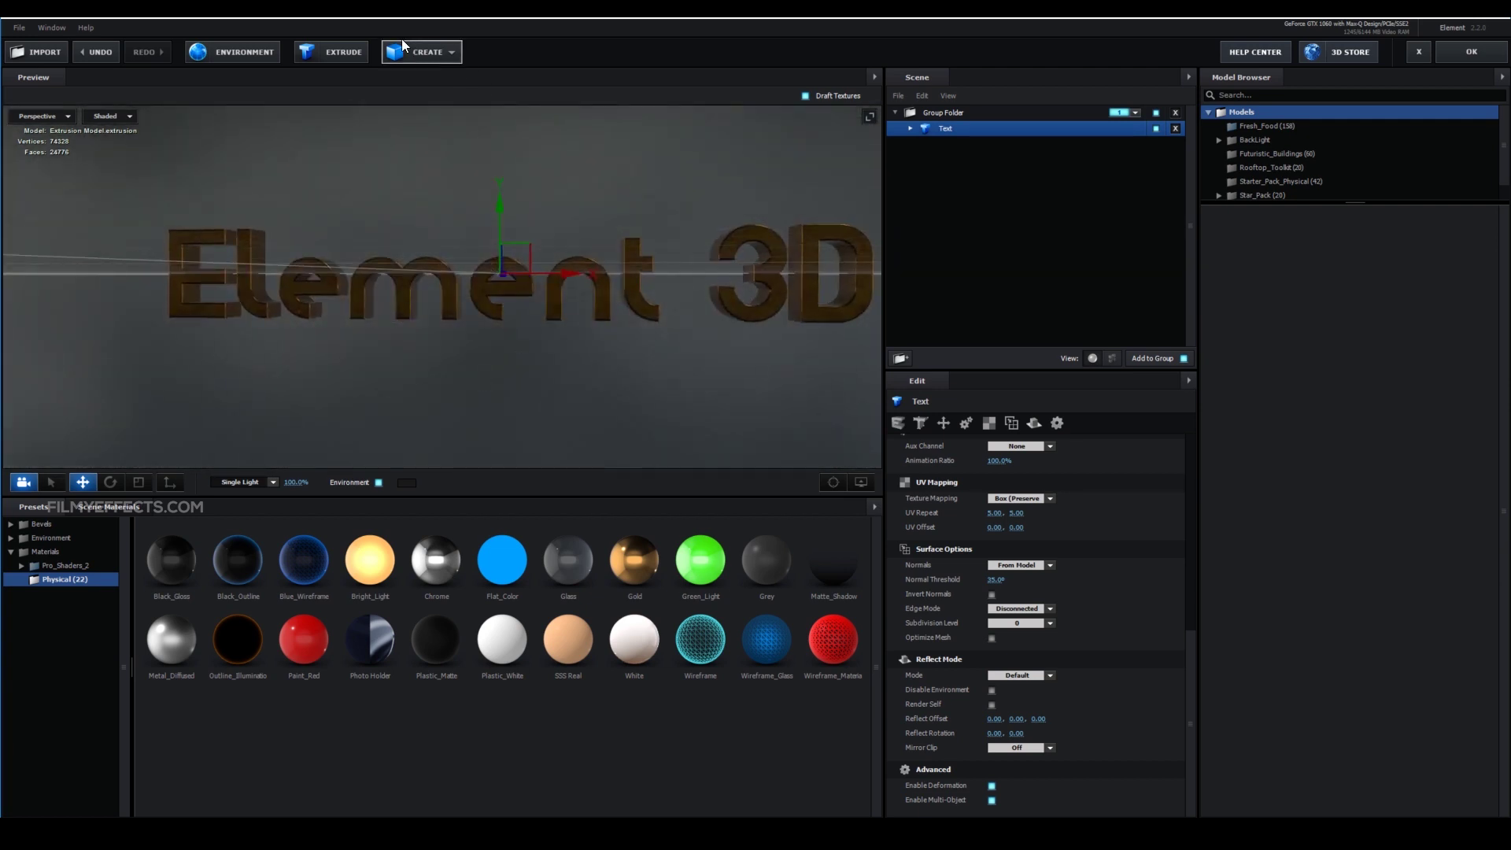
click(432, 52)
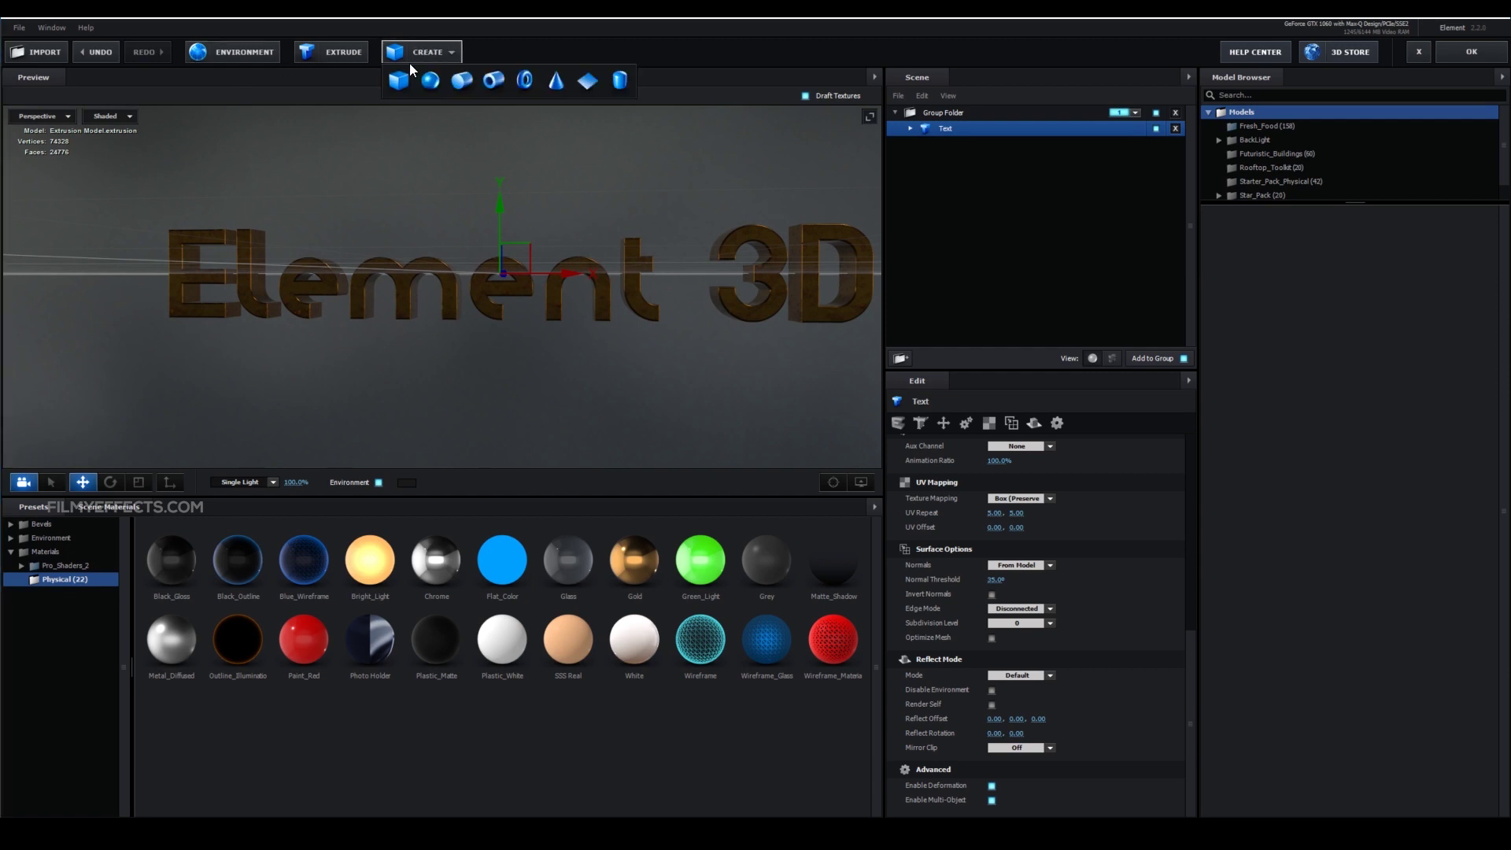
click(586, 80)
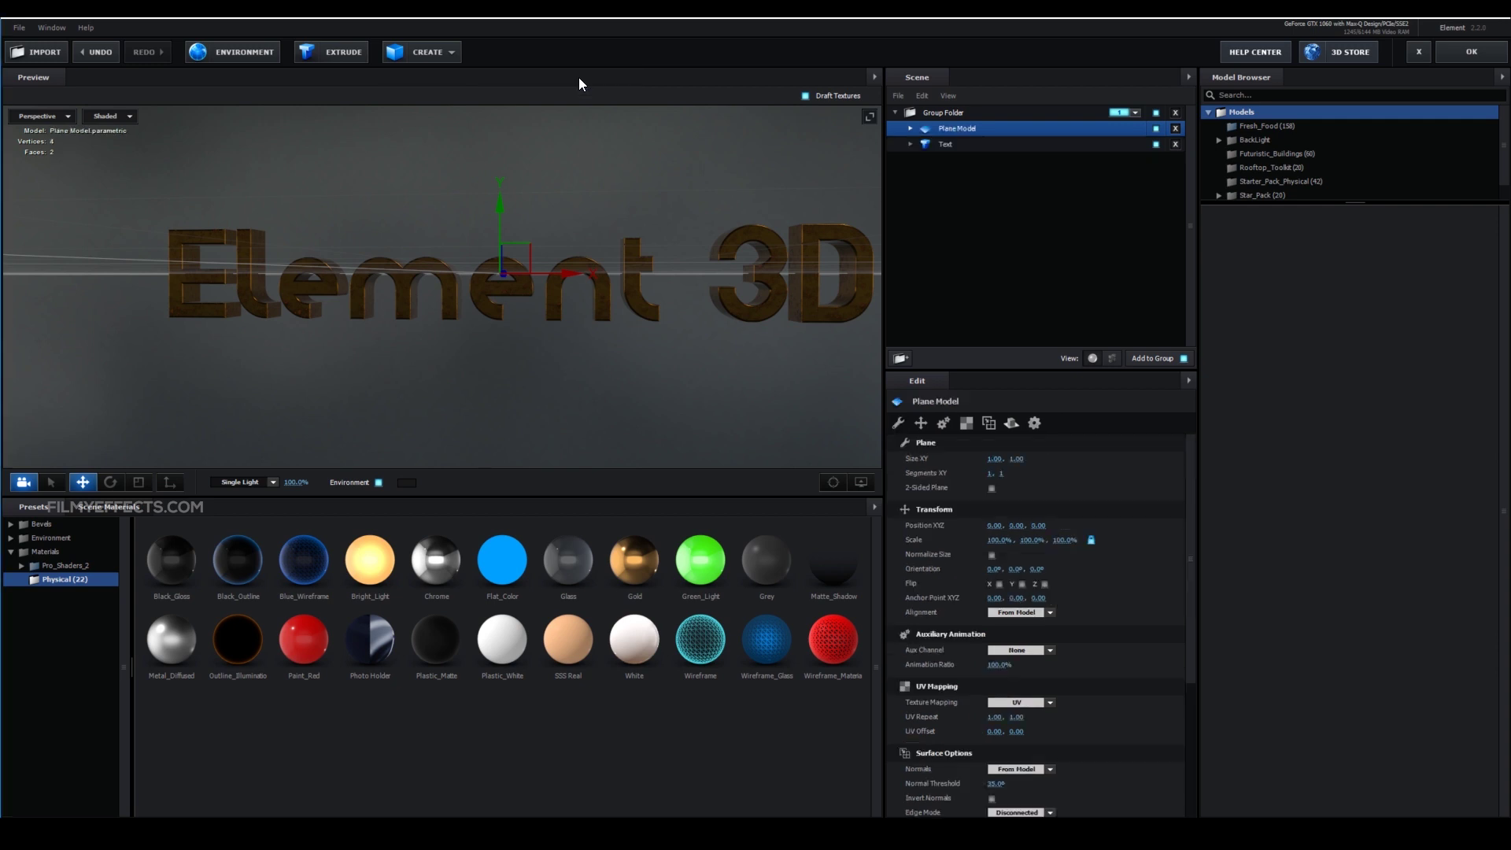
Rotate the plane upright around its X axis to an orientation of 270°
drag(628, 228, 647, 290)
drag(446, 361, 437, 332)
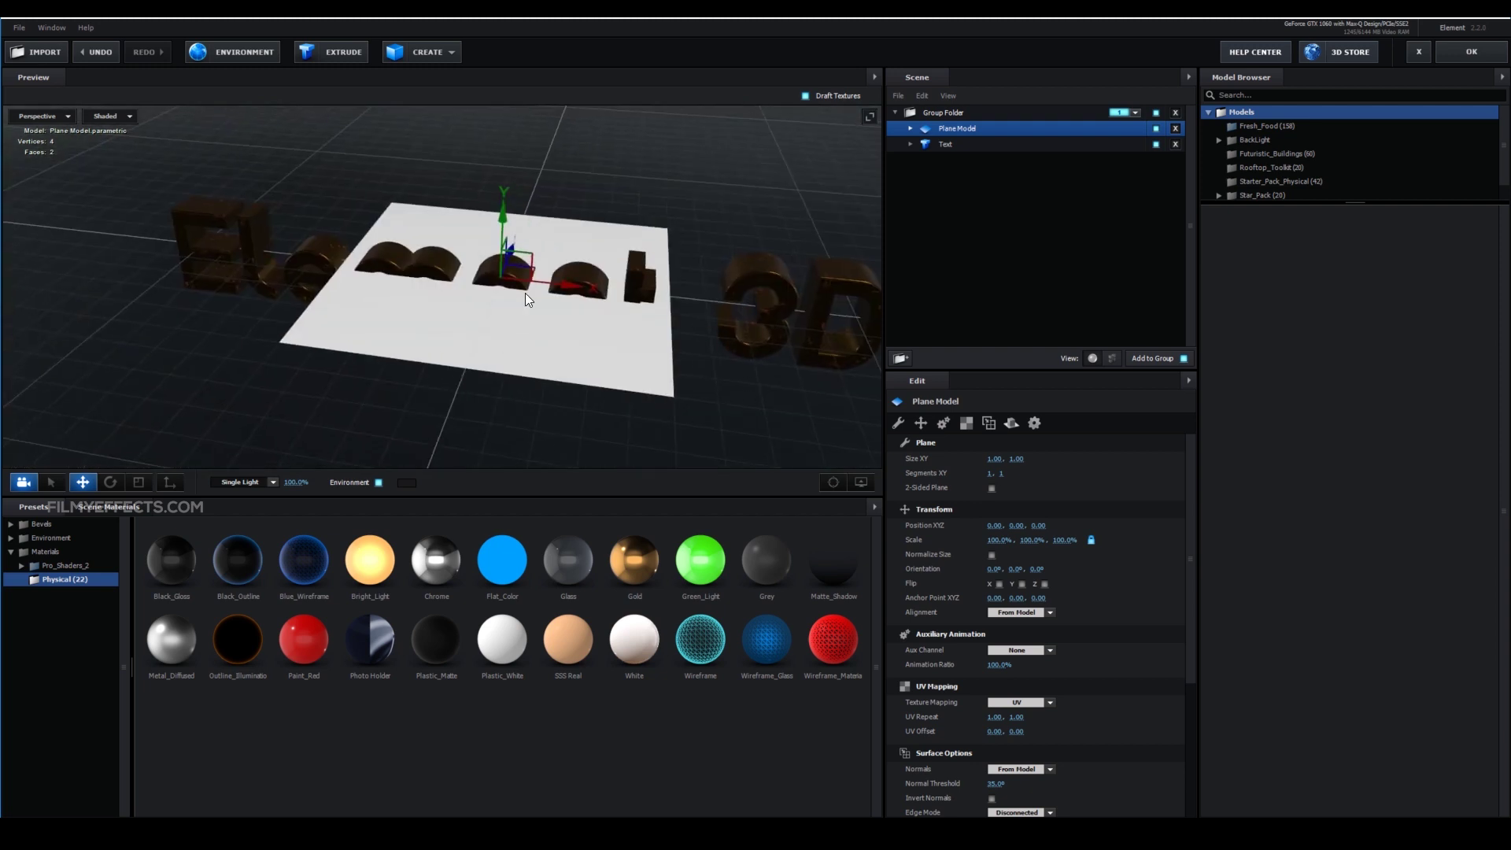
click(110, 482)
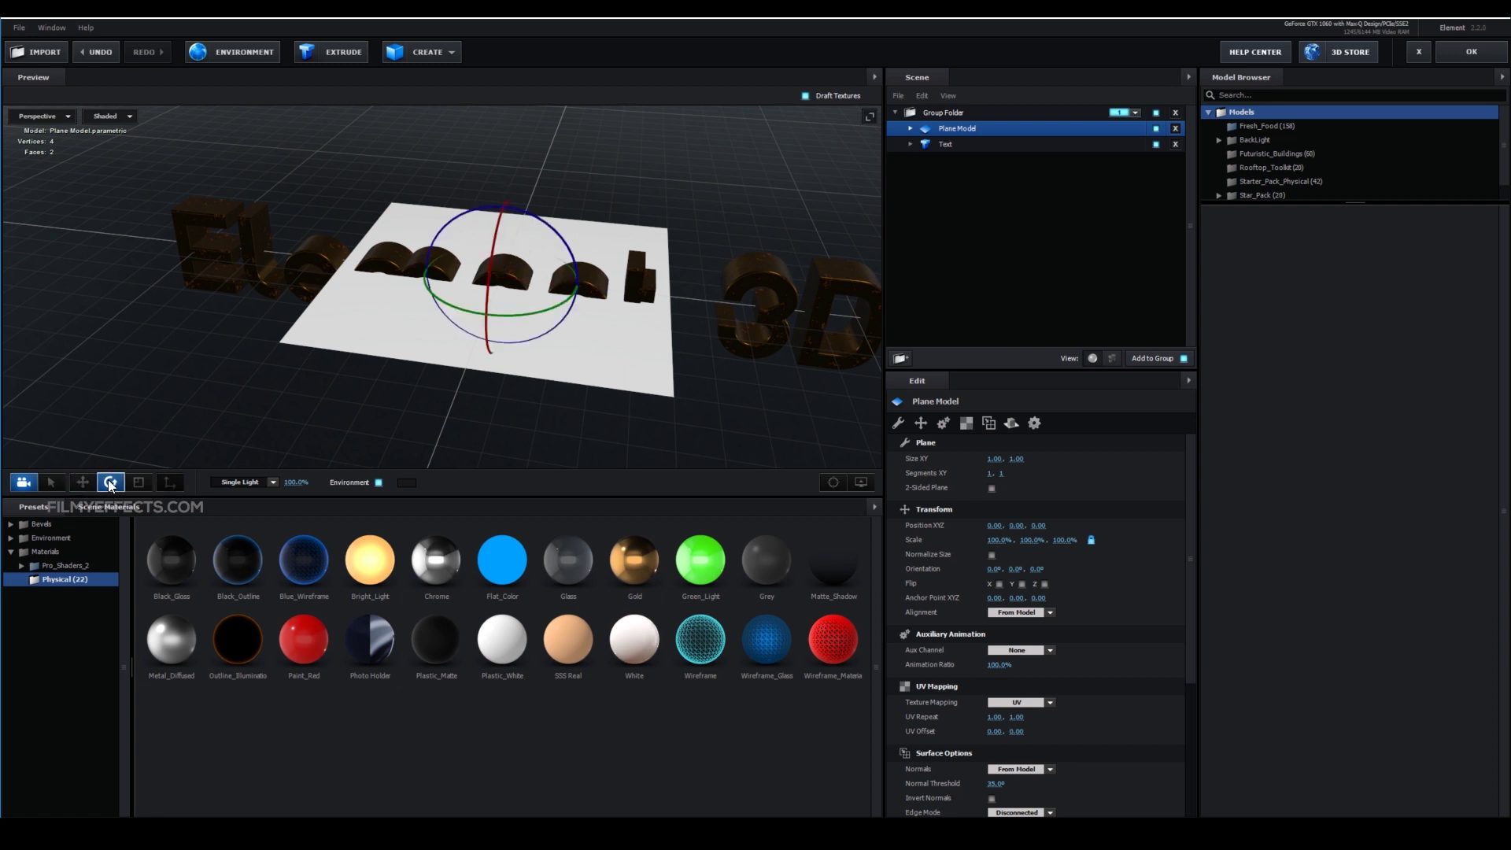
drag(457, 384, 658, 270)
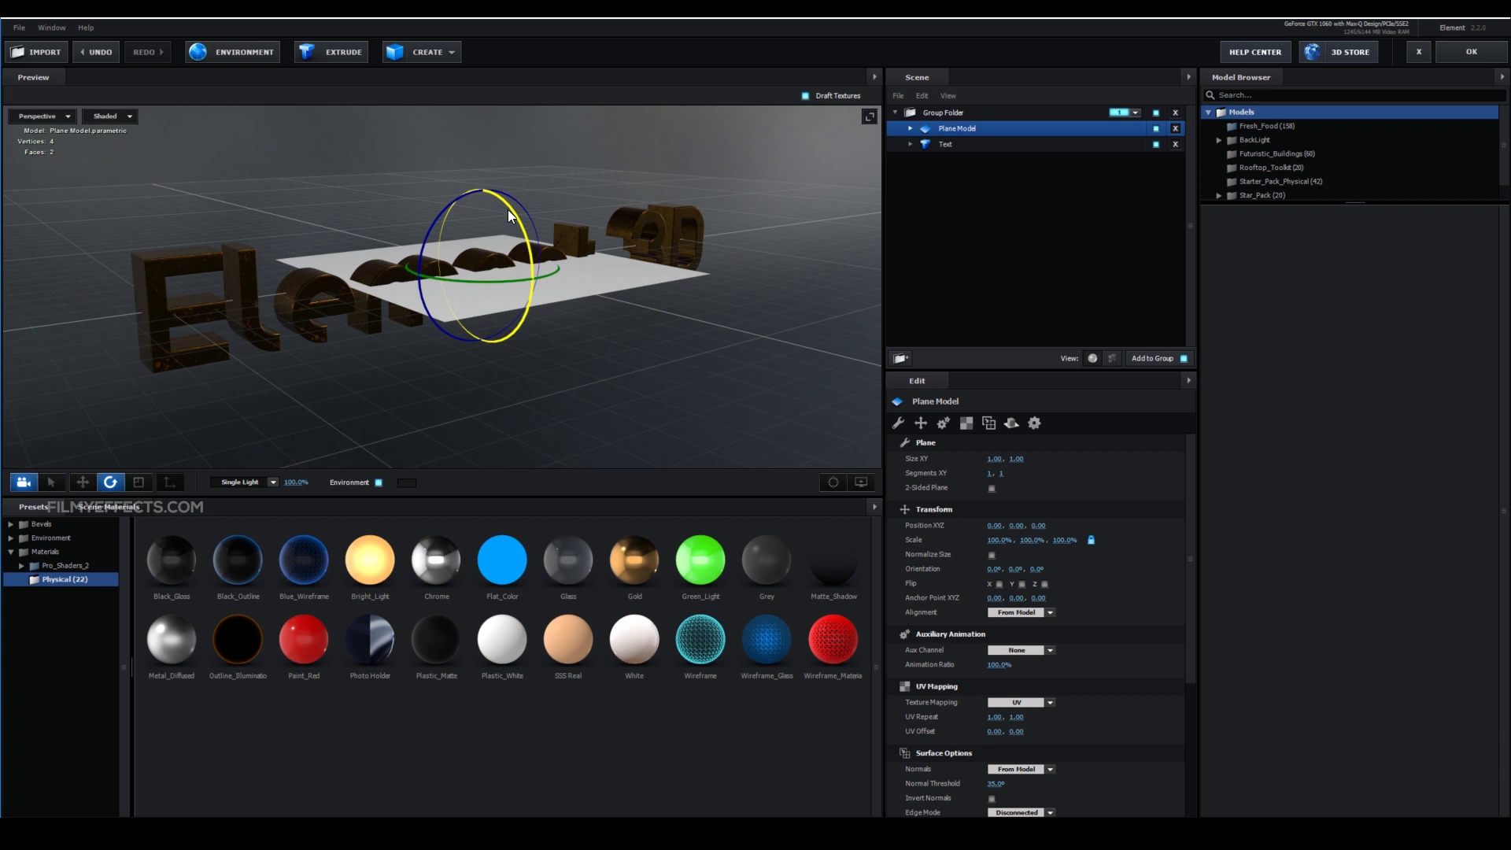
mouse_move(588, 252)
mouse_down()
mouse_move(615, 238)
mouse_move(587, 236)
mouse_up()
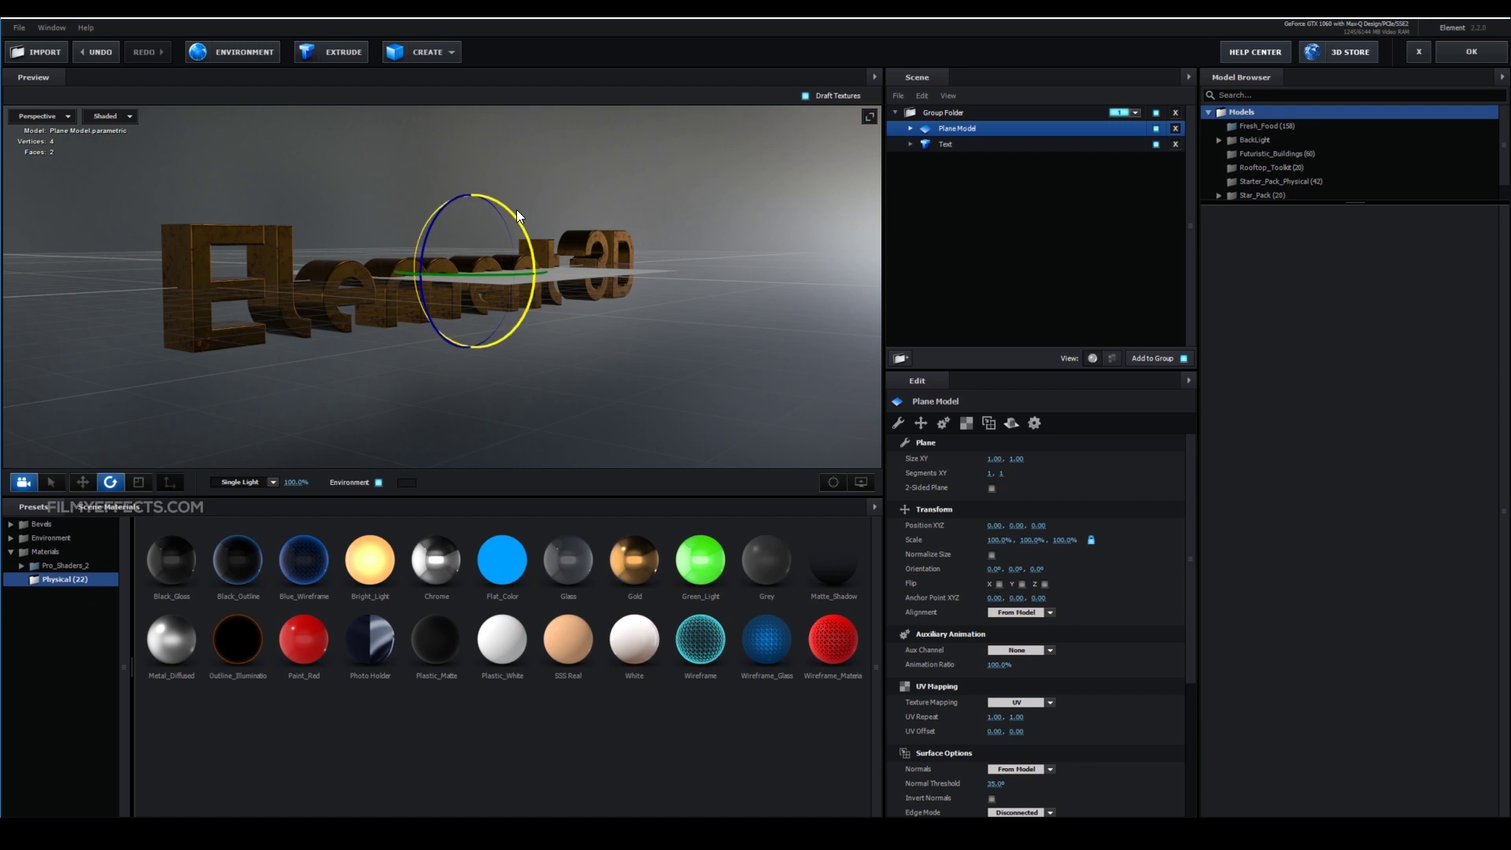
drag(508, 208, 488, 342)
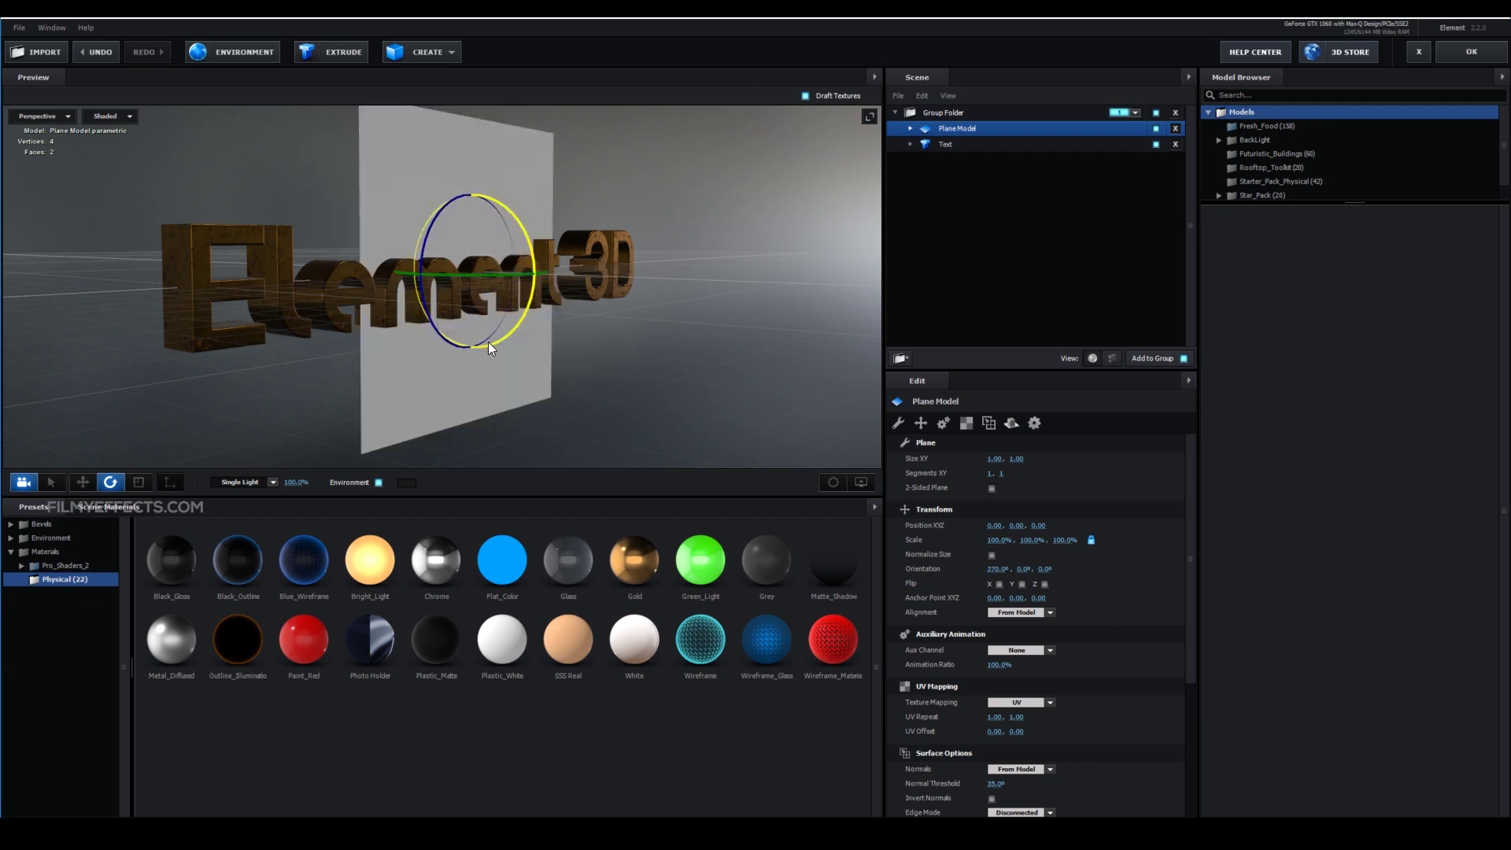
scroll(626, 271, up, 3)
drag(581, 307, 656, 268)
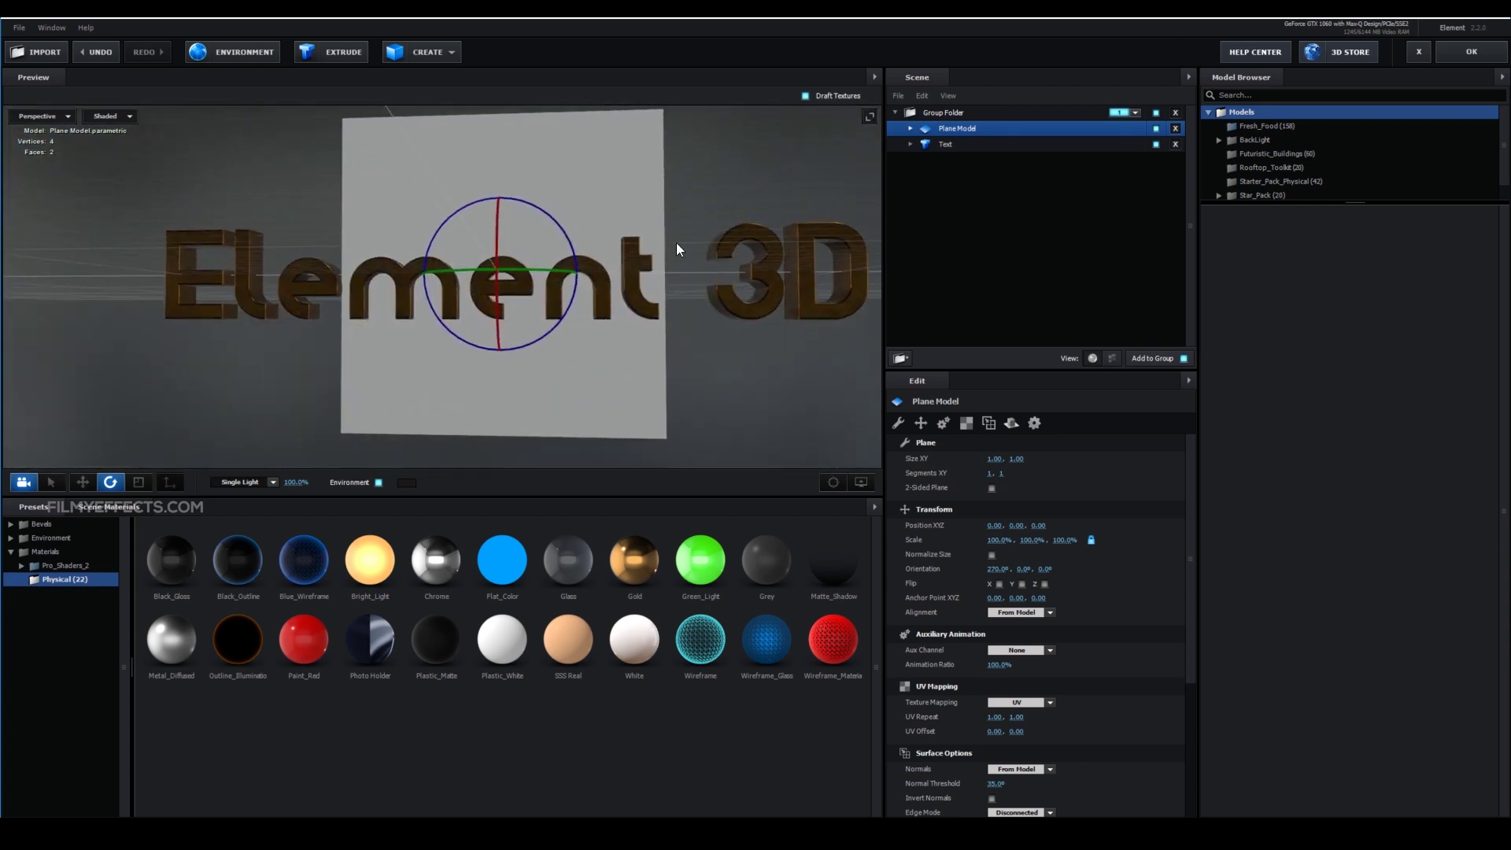
Scale the plane to about 830% in X and 380% in Z so it forms a wall filling the view around the title
click(139, 482)
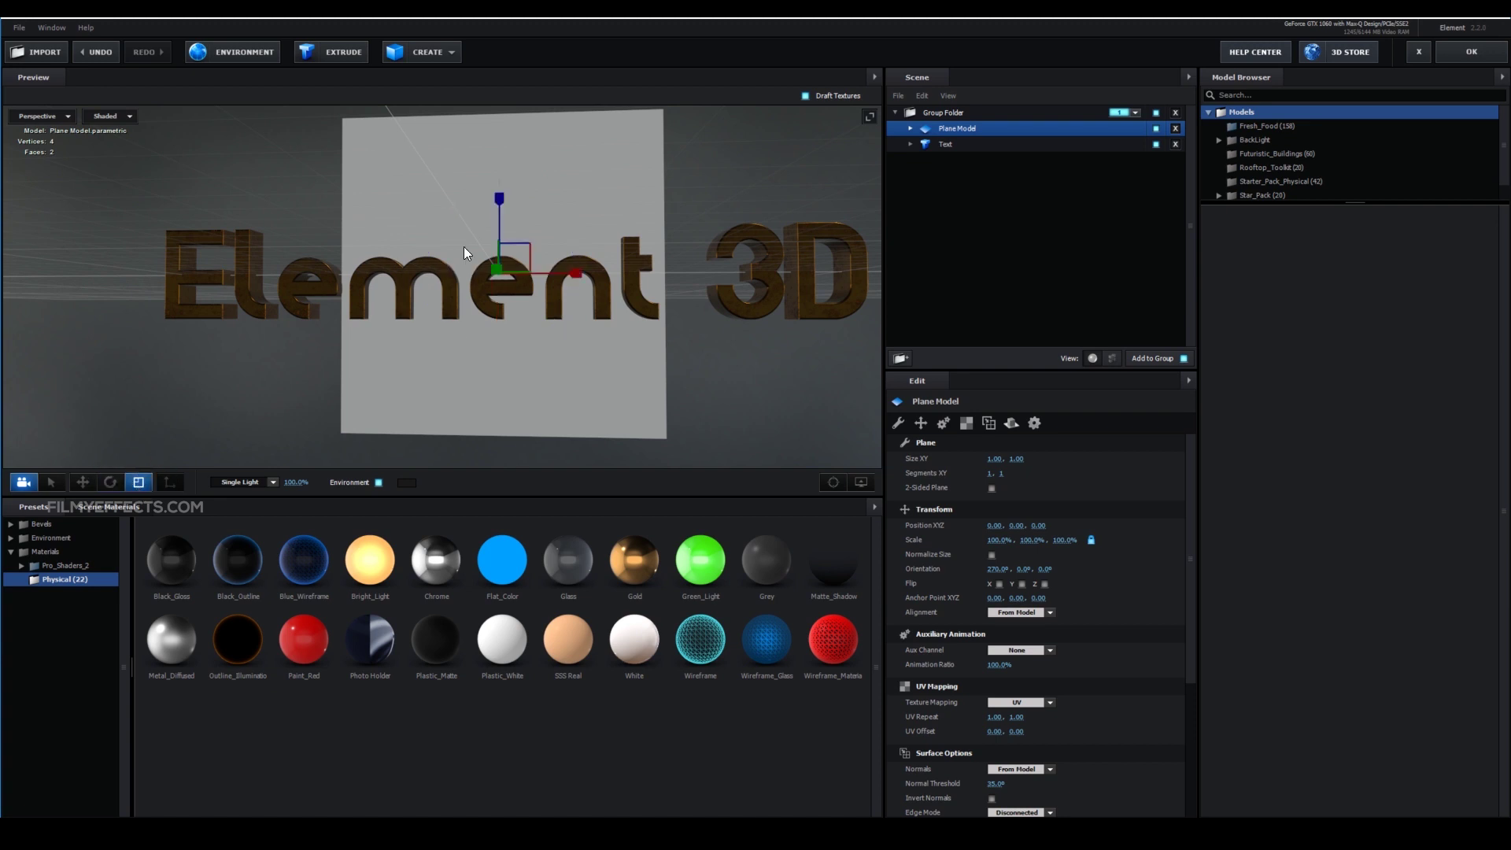
drag(518, 224, 643, 315)
scroll(642, 315, down, 3)
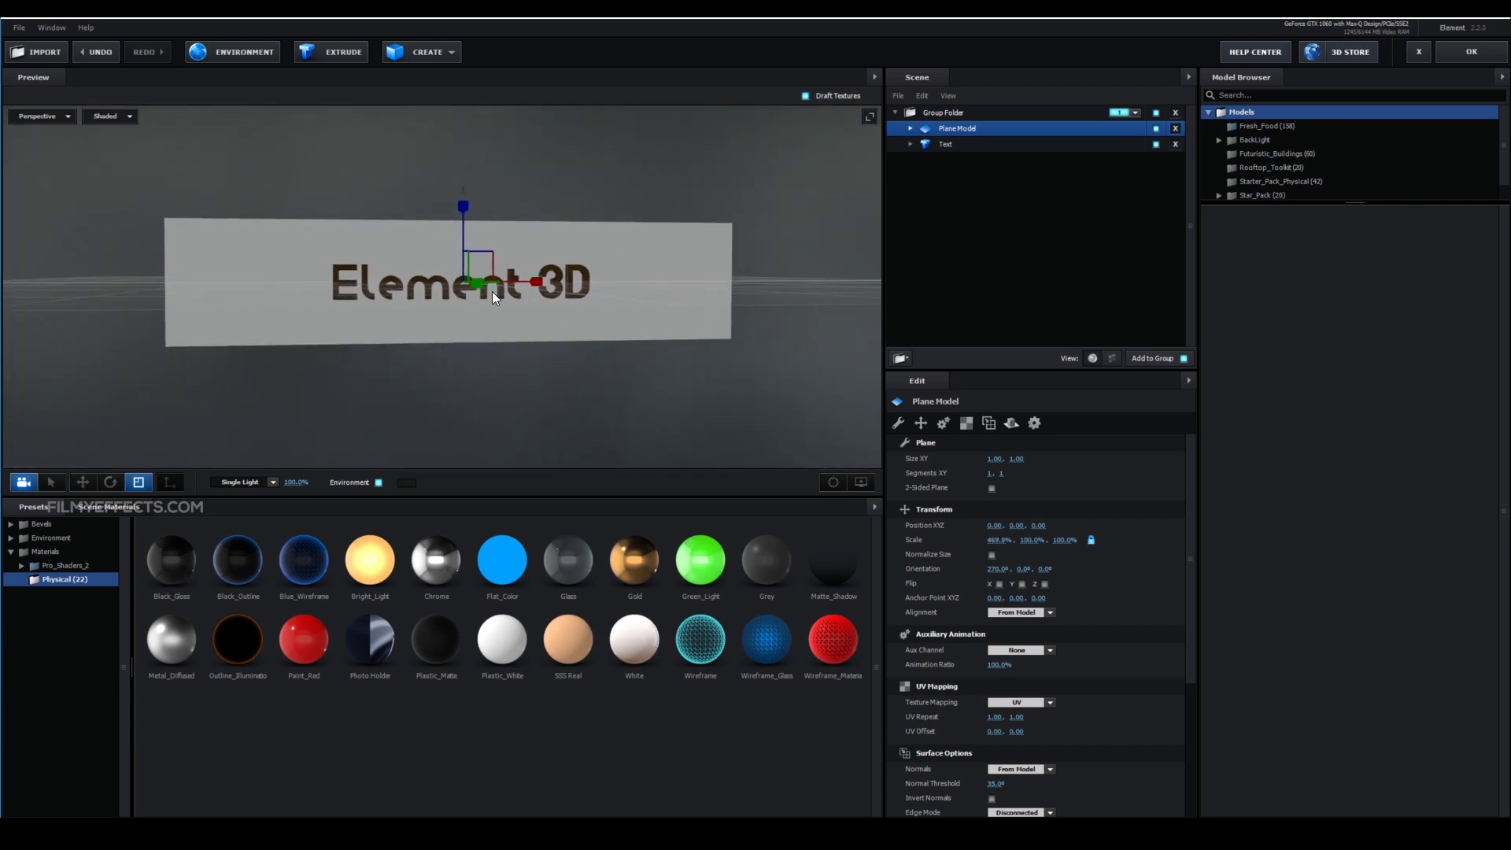
drag(465, 237, 483, 86)
drag(529, 281, 742, 282)
drag(465, 196, 465, 163)
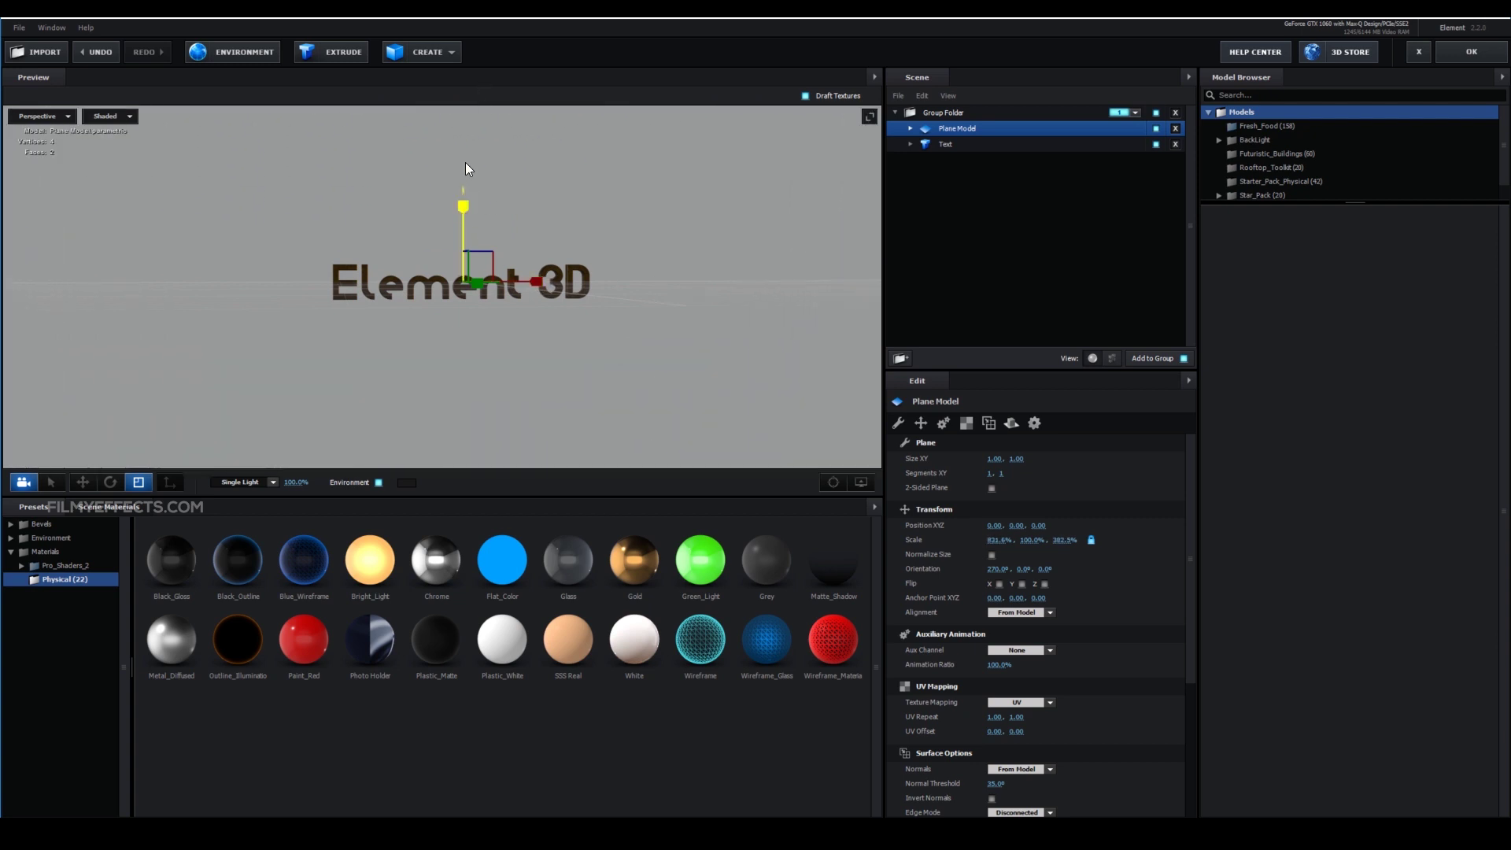
scroll(464, 292, up, 6)
mouse_move(494, 314)
mouse_down()
mouse_move(559, 291)
mouse_move(499, 321)
mouse_up()
scroll(462, 307, down, 5)
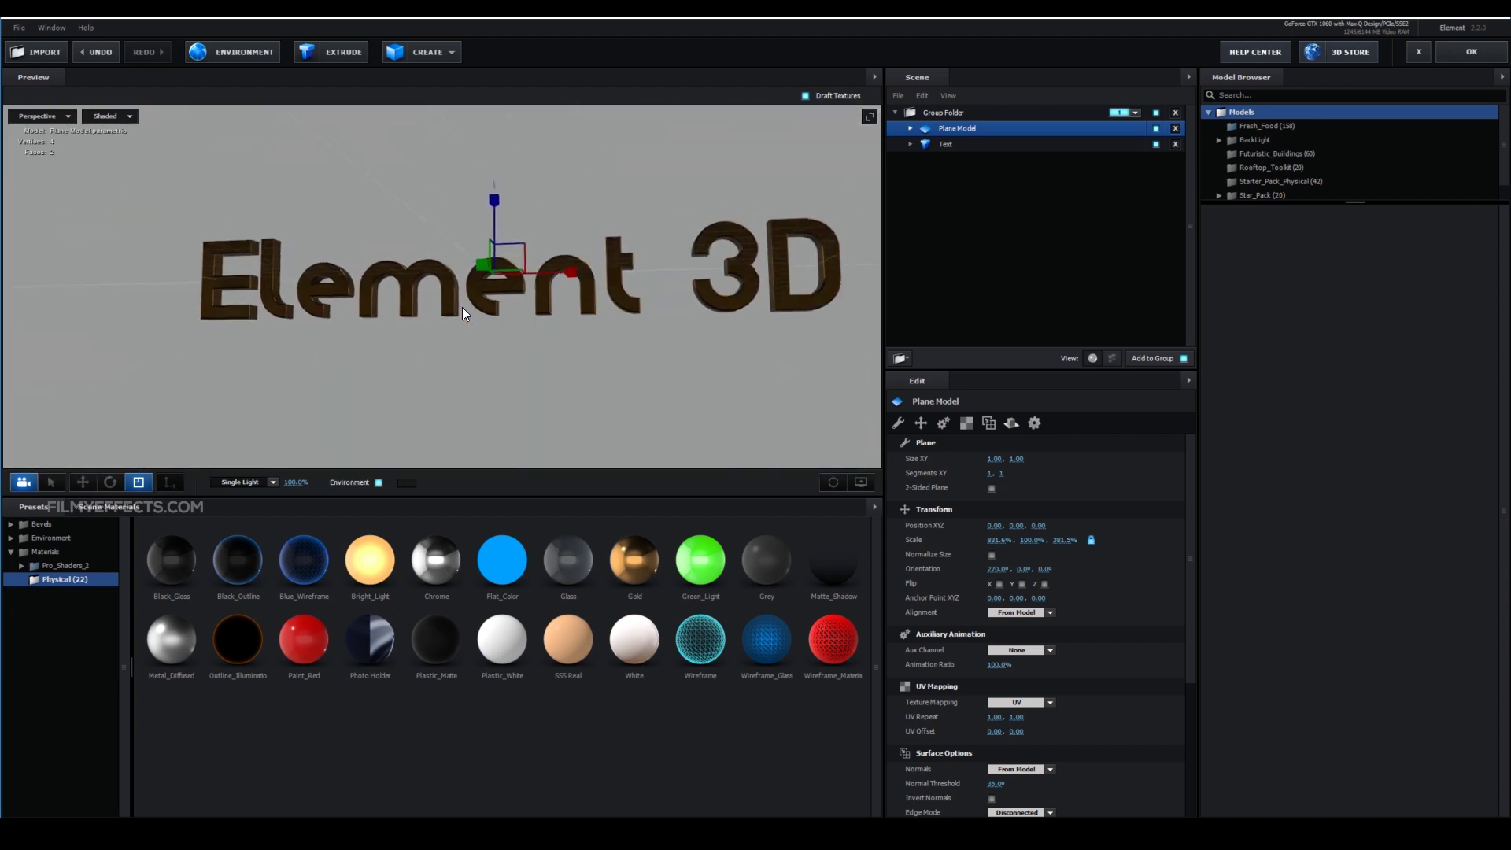
scroll(461, 307, down, 2)
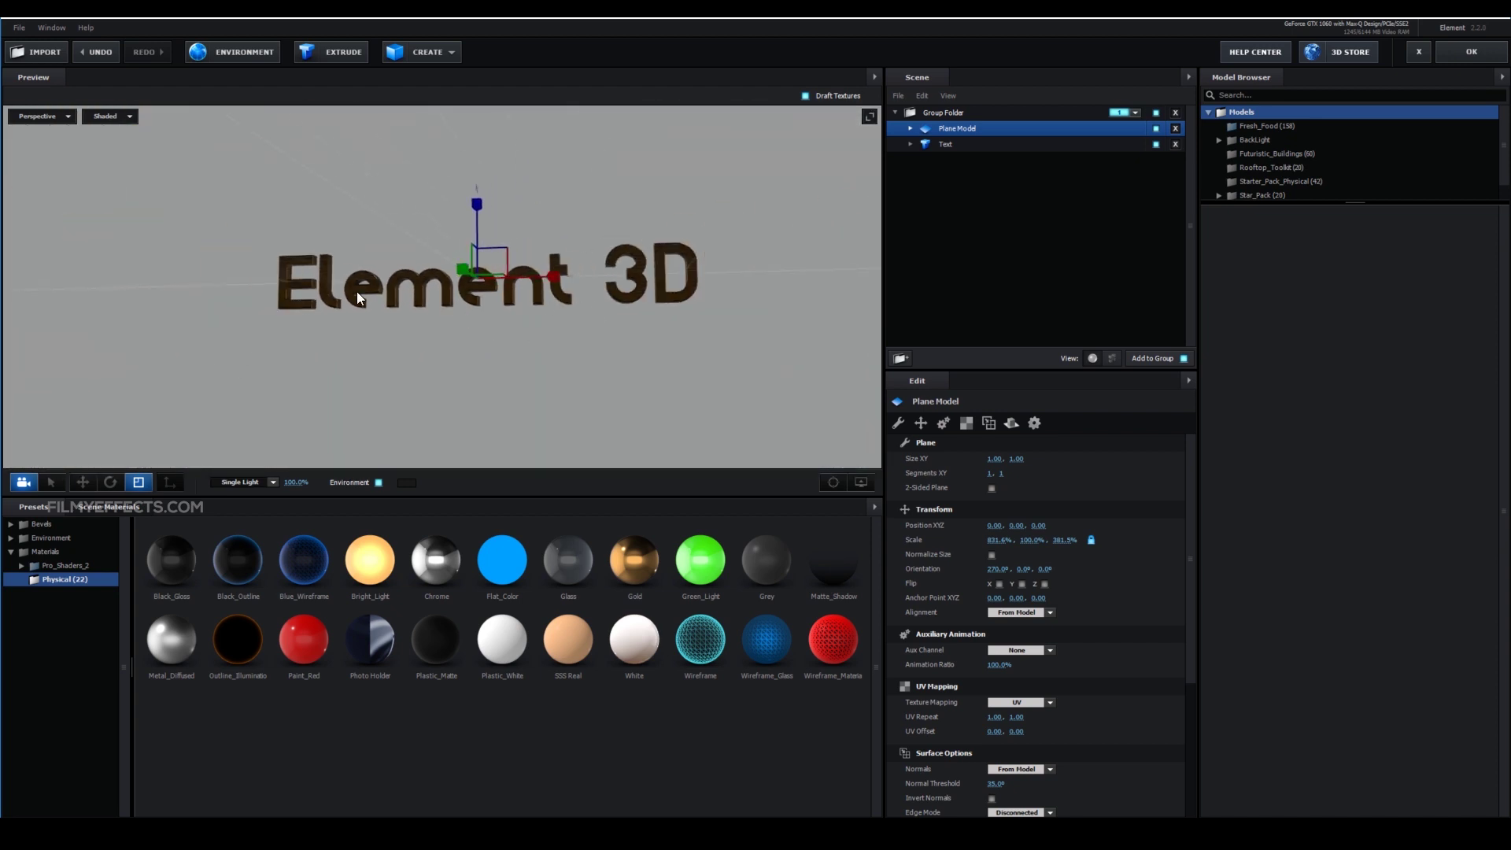
Replace the plane's Default material with the Metal_Diffused preset from the Physical materials
click(907, 130)
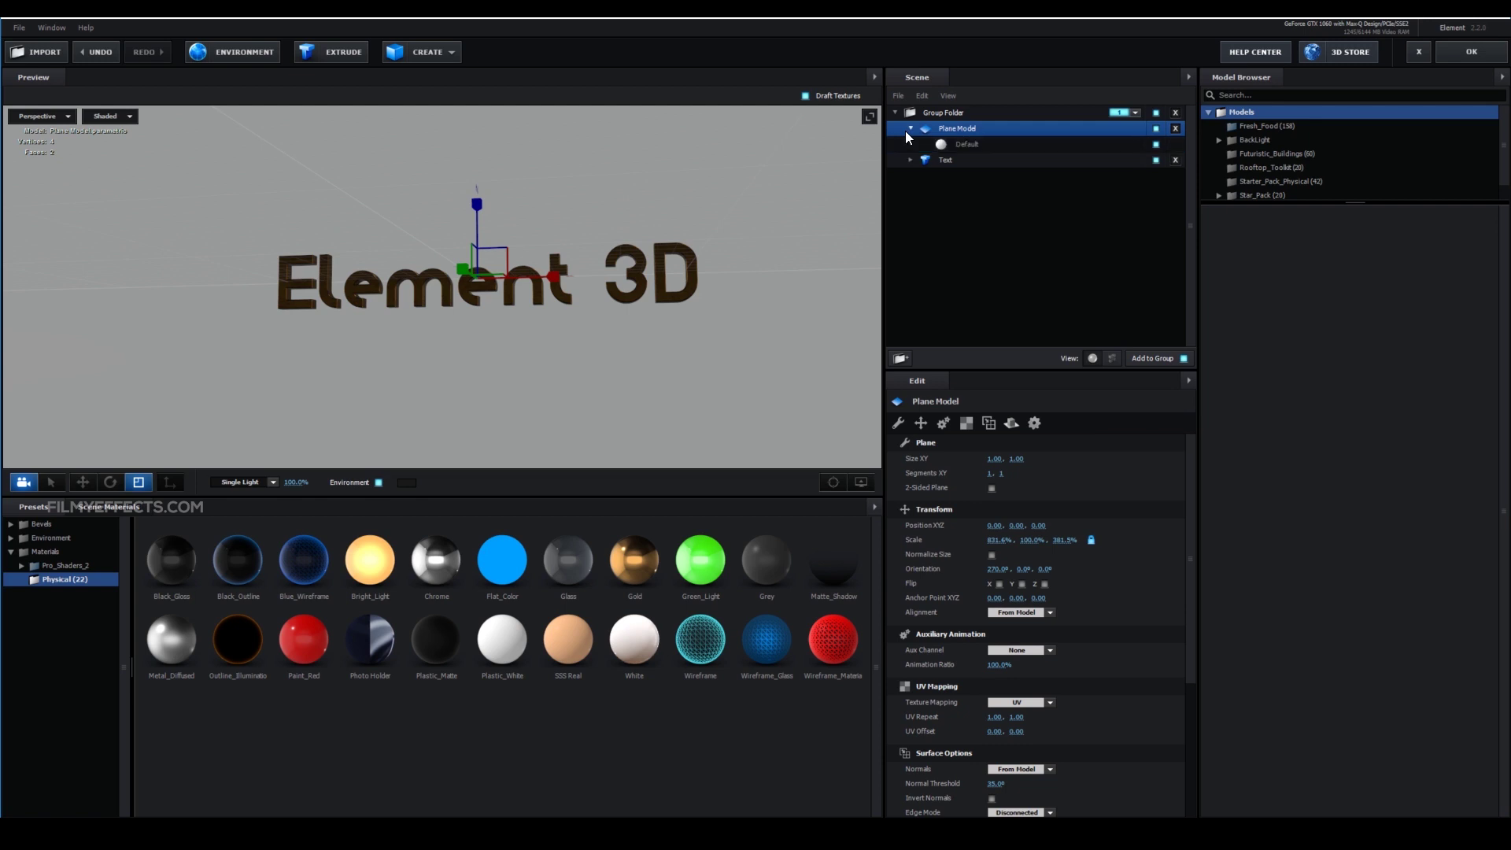
click(970, 146)
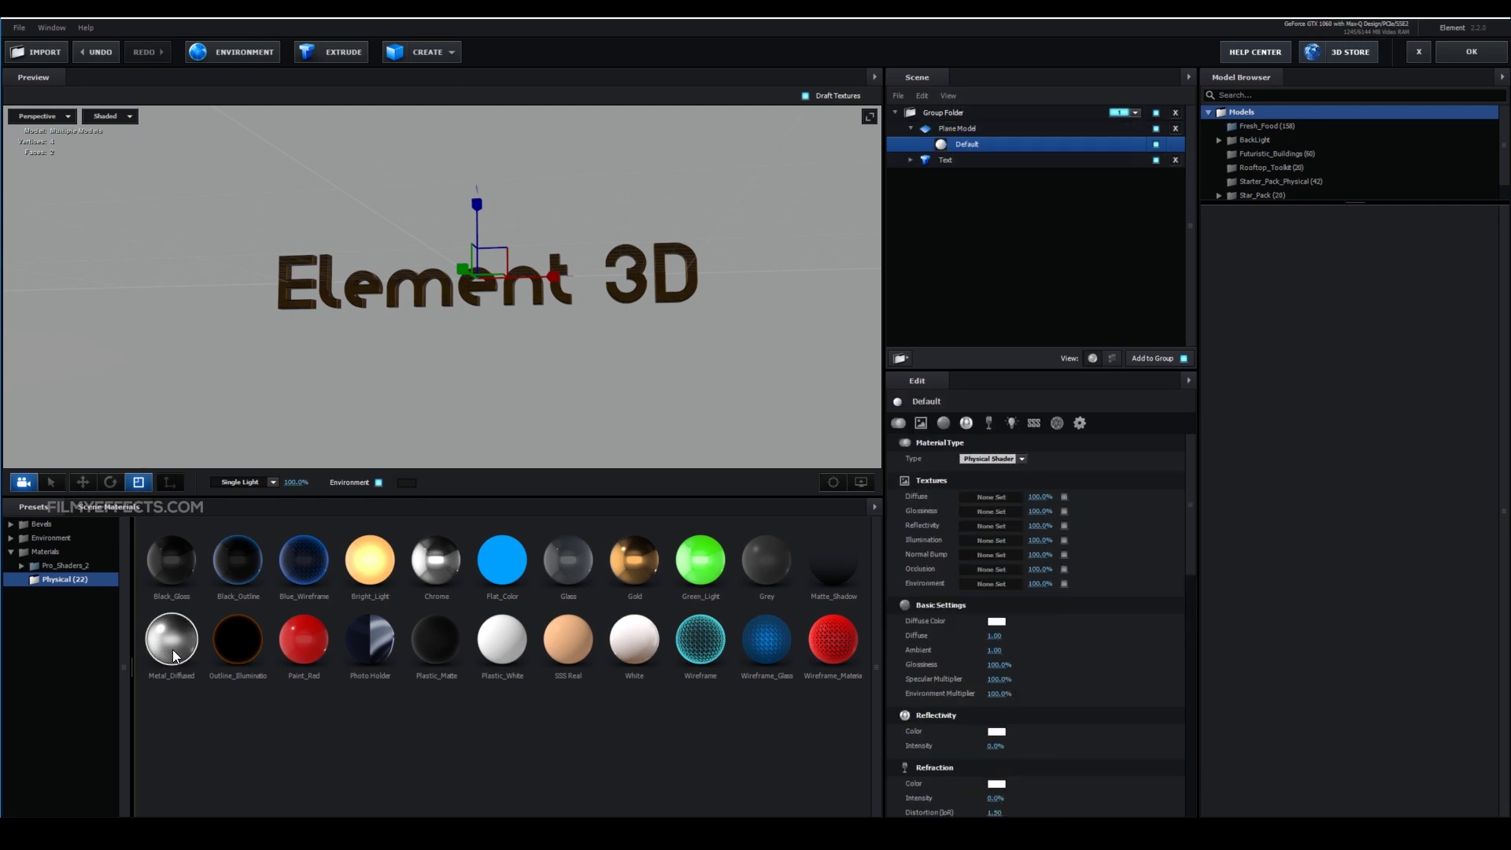
drag(172, 657, 957, 142)
drag(664, 384, 706, 323)
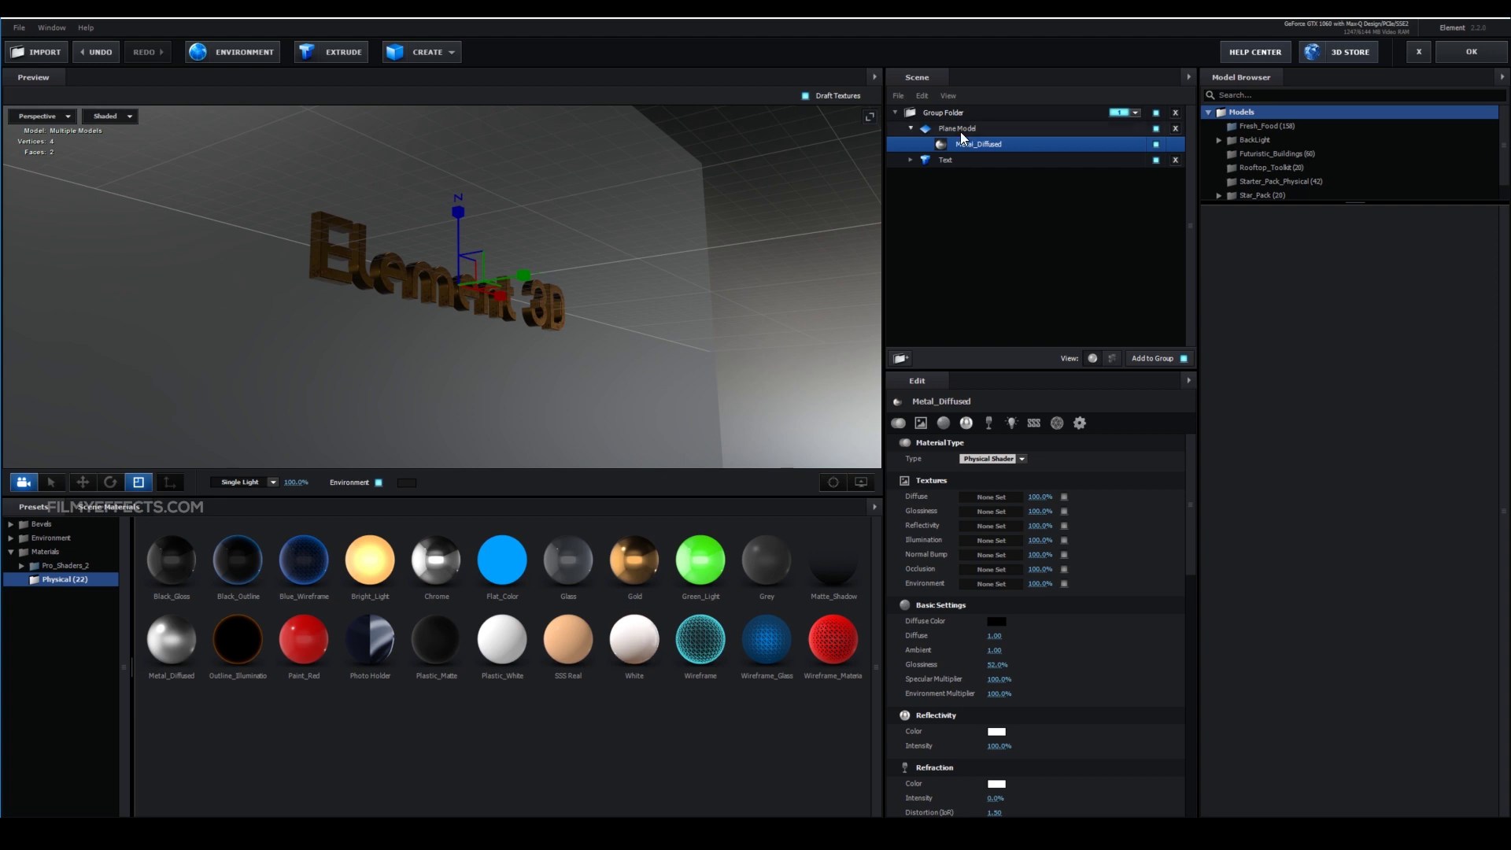
Load MetalCorrodedHeavy001_COL_3K_SPECULAR.jpg from the MetalCorrodedHeavy001 SPECULAR 3K folder as the plane material's Diffuse texture
click(1008, 498)
click(1051, 426)
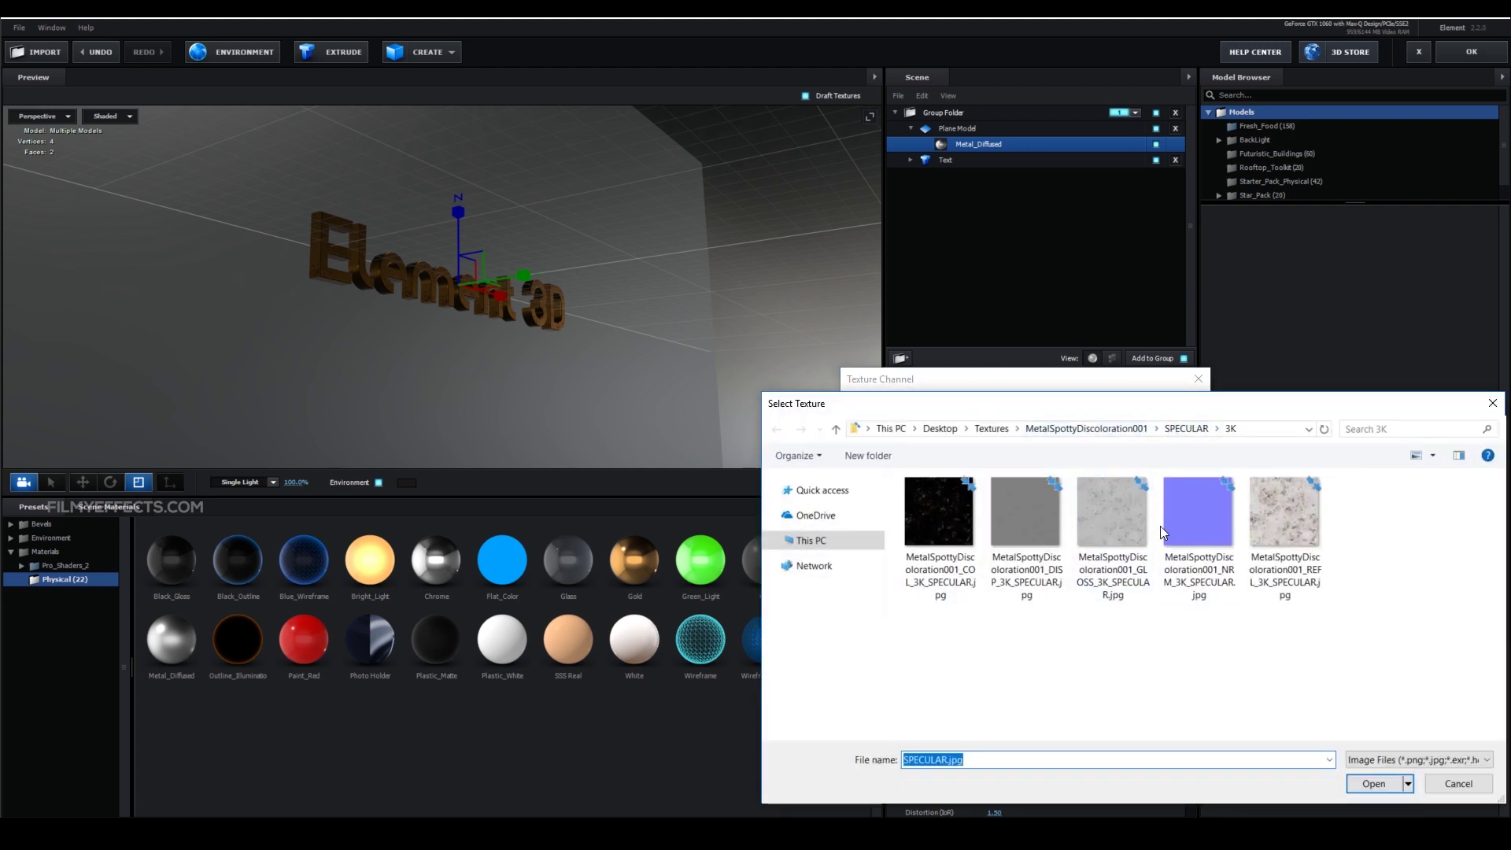
click(1187, 431)
click(1118, 429)
click(991, 429)
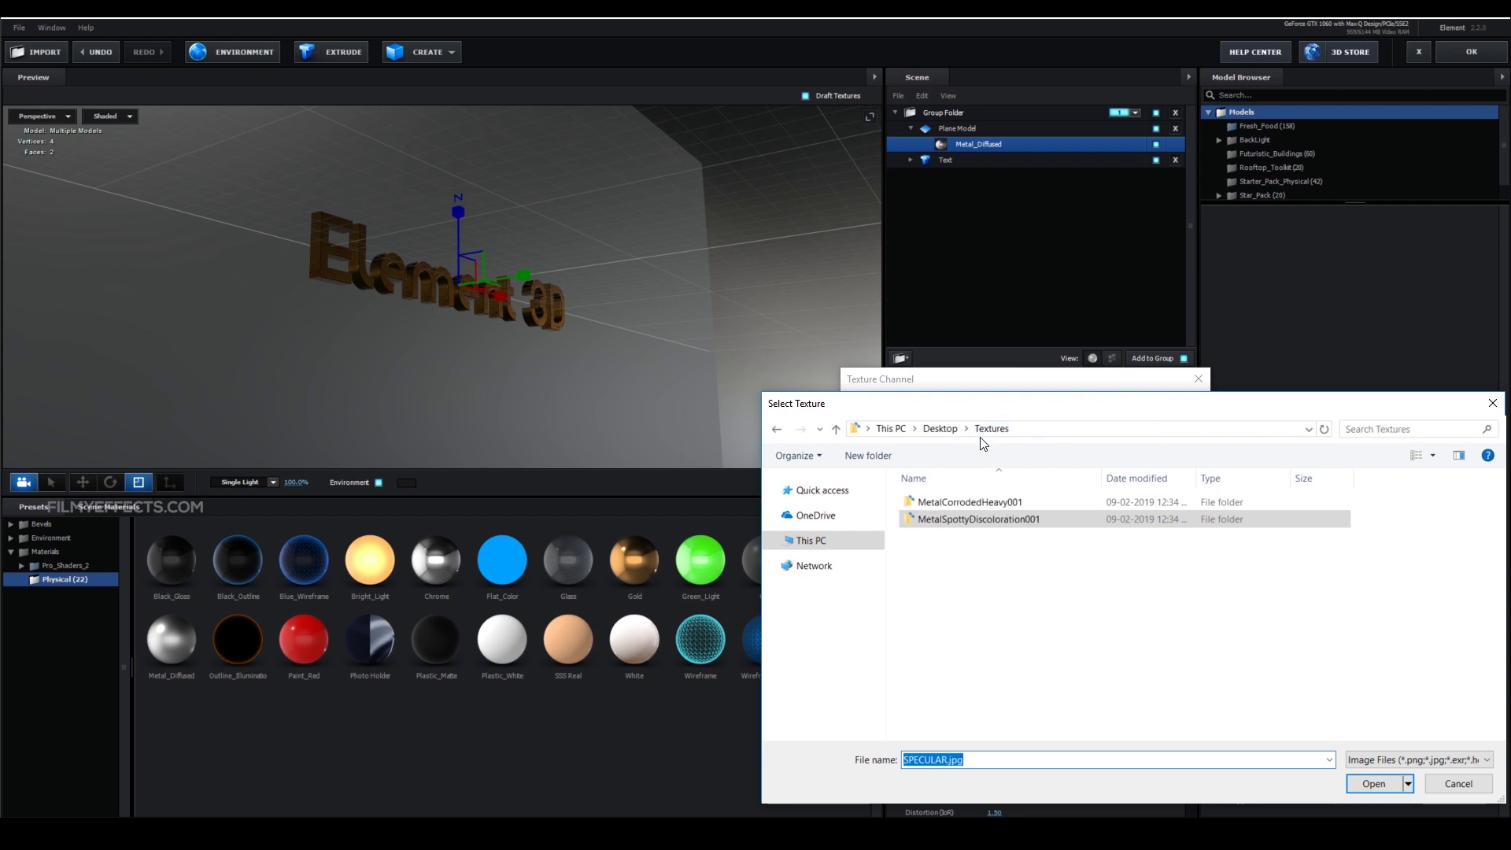
double_click(1006, 507)
double_click(969, 521)
double_click(944, 508)
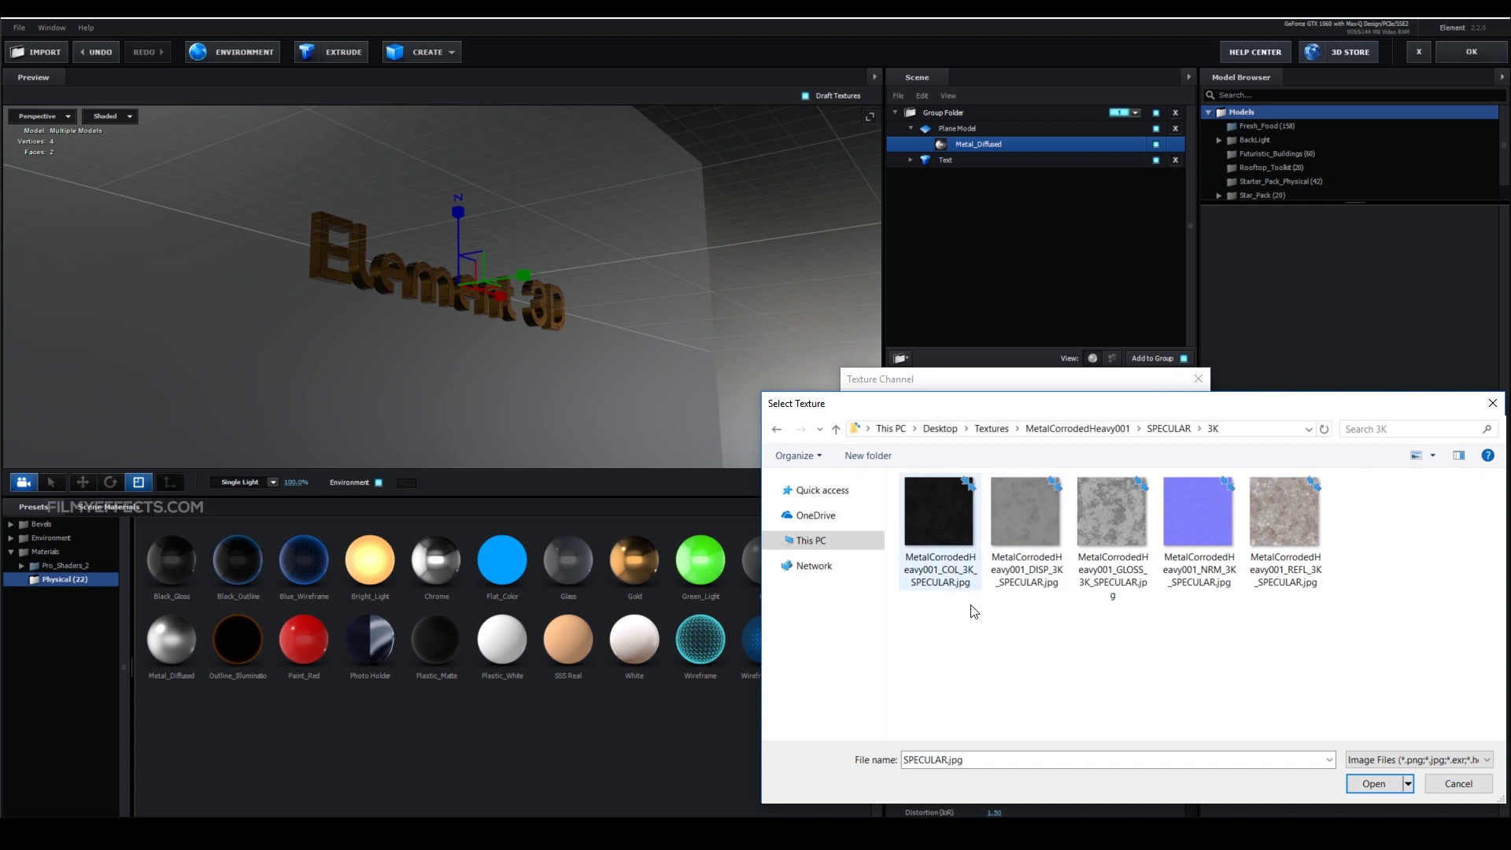
click(942, 521)
click(1377, 782)
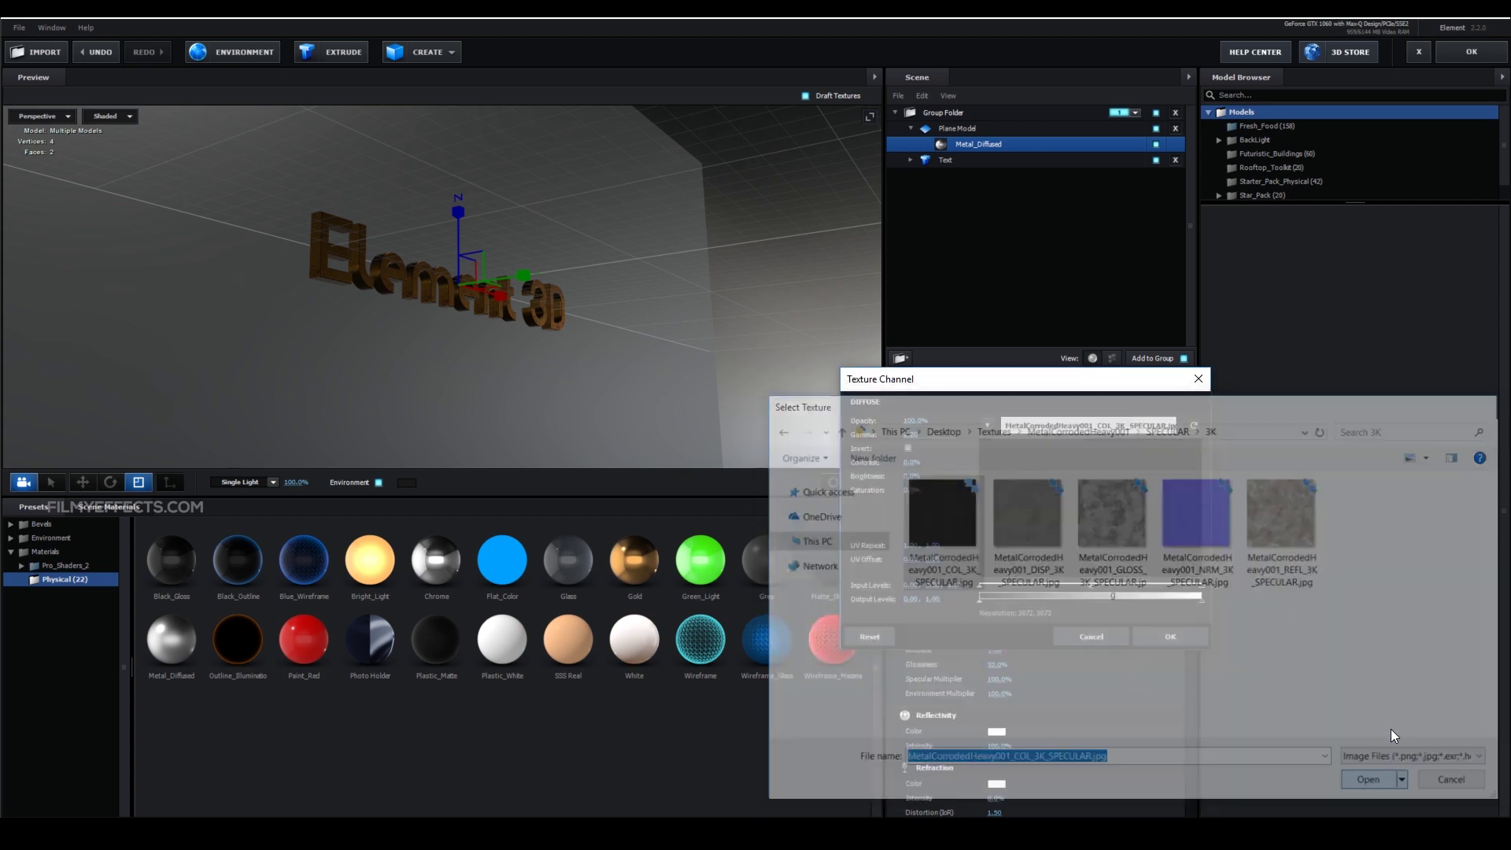
click(1138, 636)
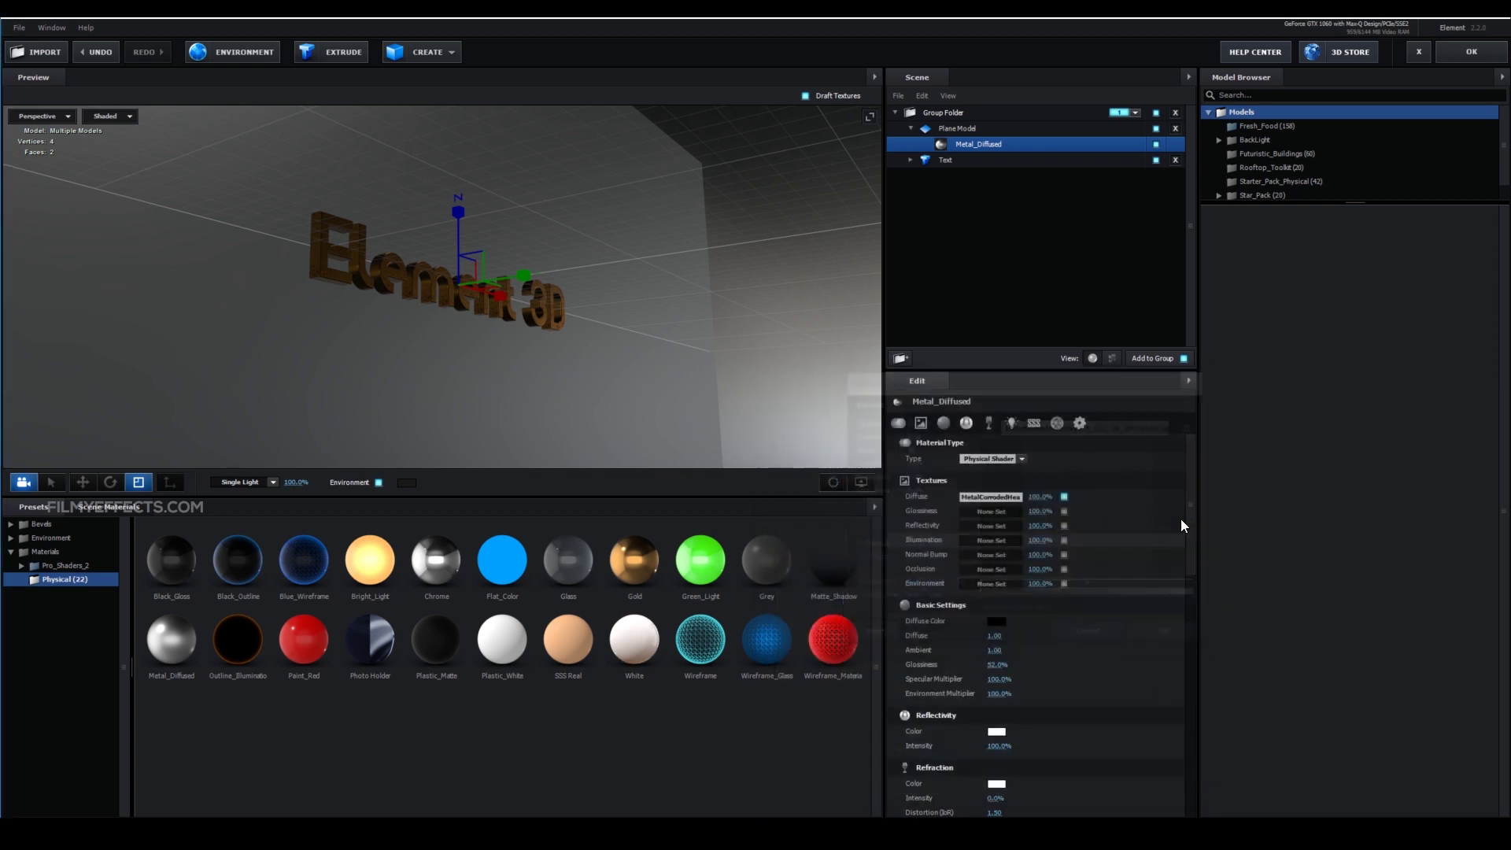
Load MetalCorrodedHeavy001_GLOSS_3K_SPECULAR.jpg as the plane material's Glossiness texture
click(991, 508)
click(1004, 425)
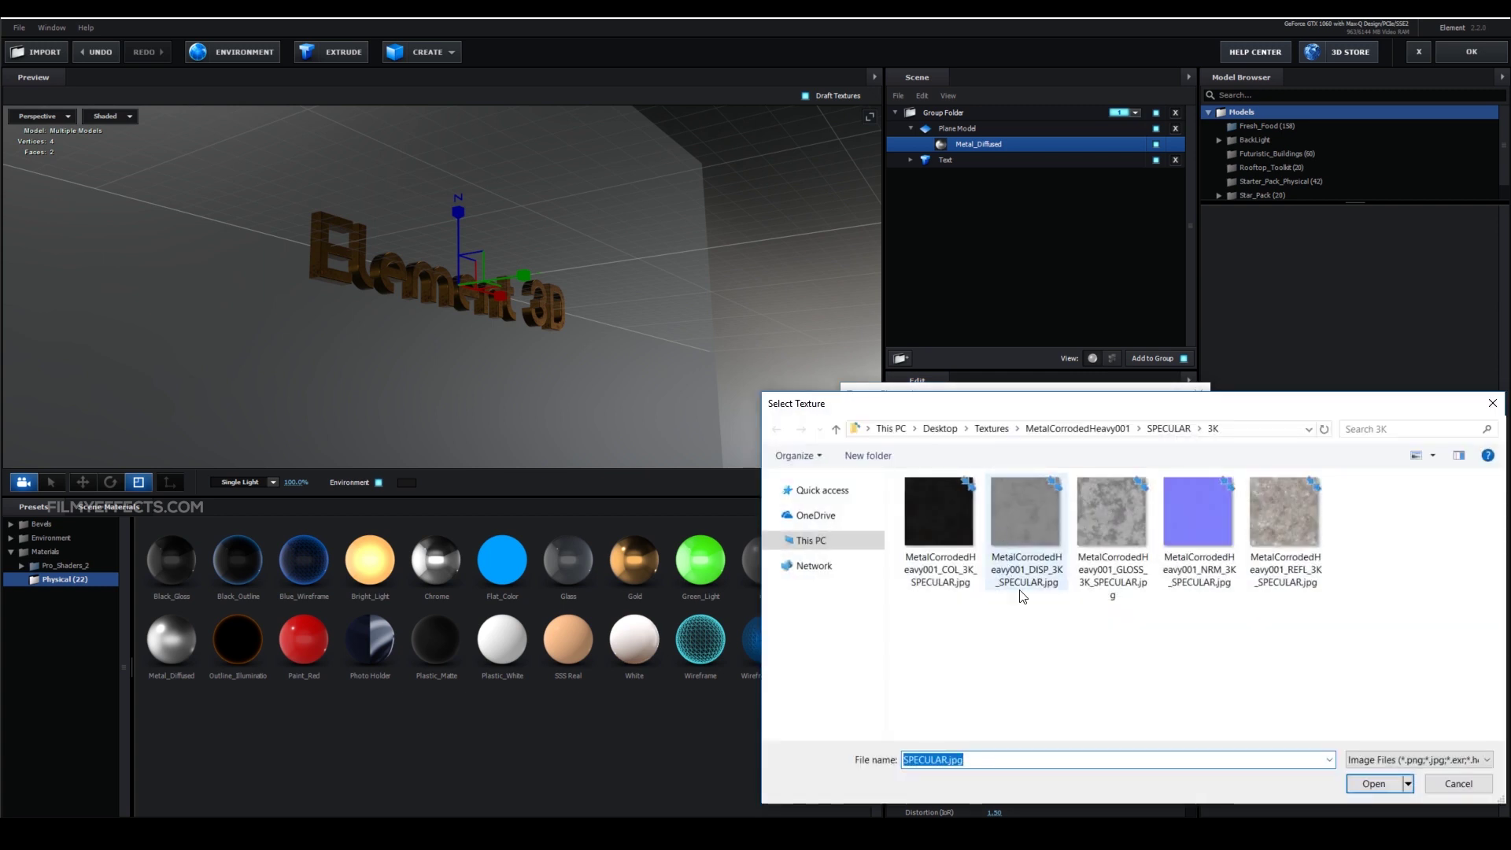
click(1109, 570)
click(1374, 784)
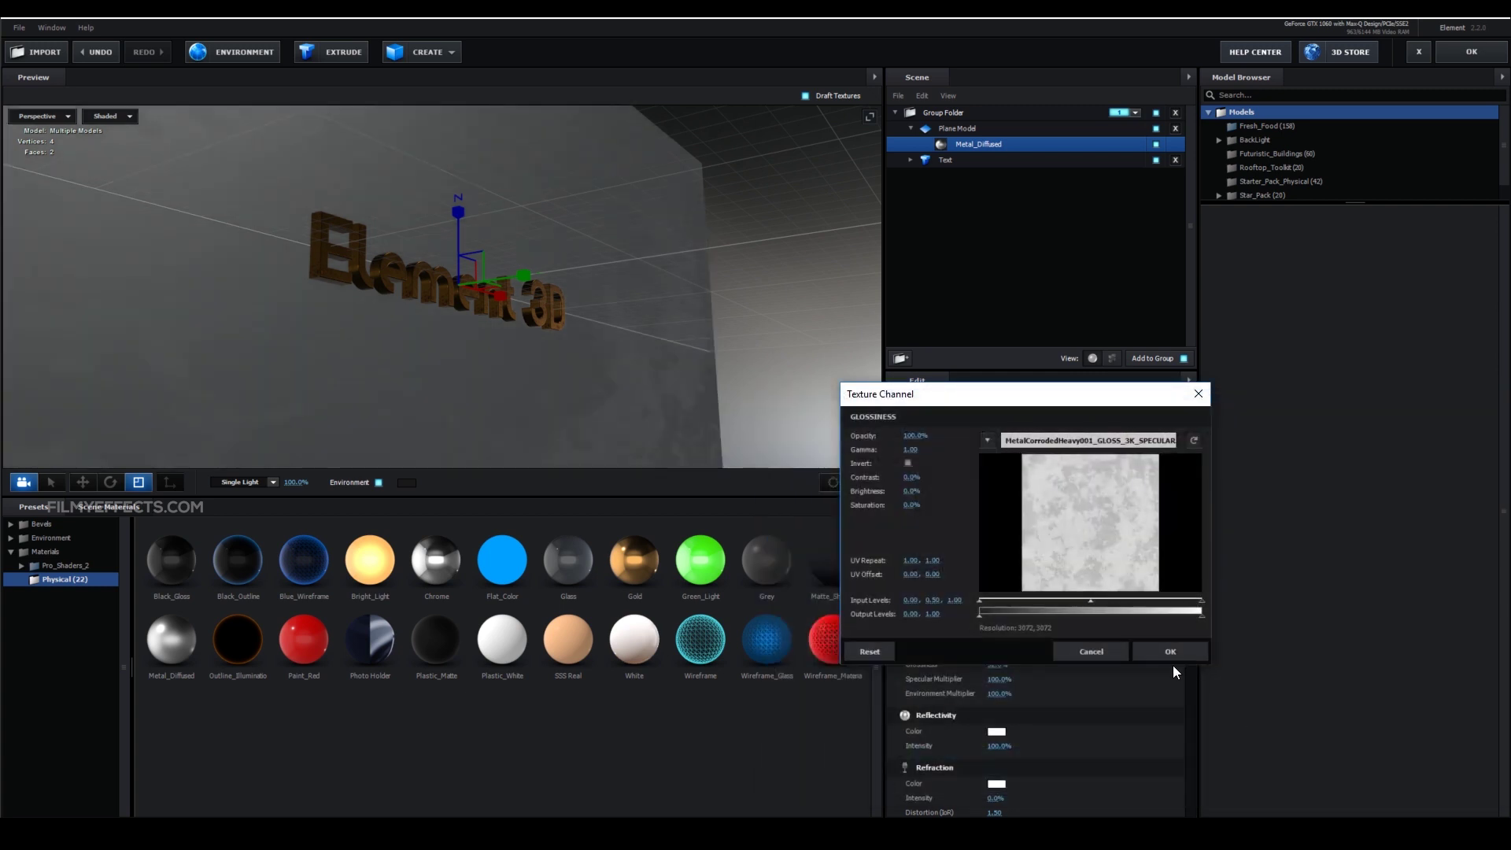
click(1176, 644)
Load MetalCorrodedHeavy001_REFL_3K_SPECULAR.jpg as the plane material's Reflectivity texture
click(992, 521)
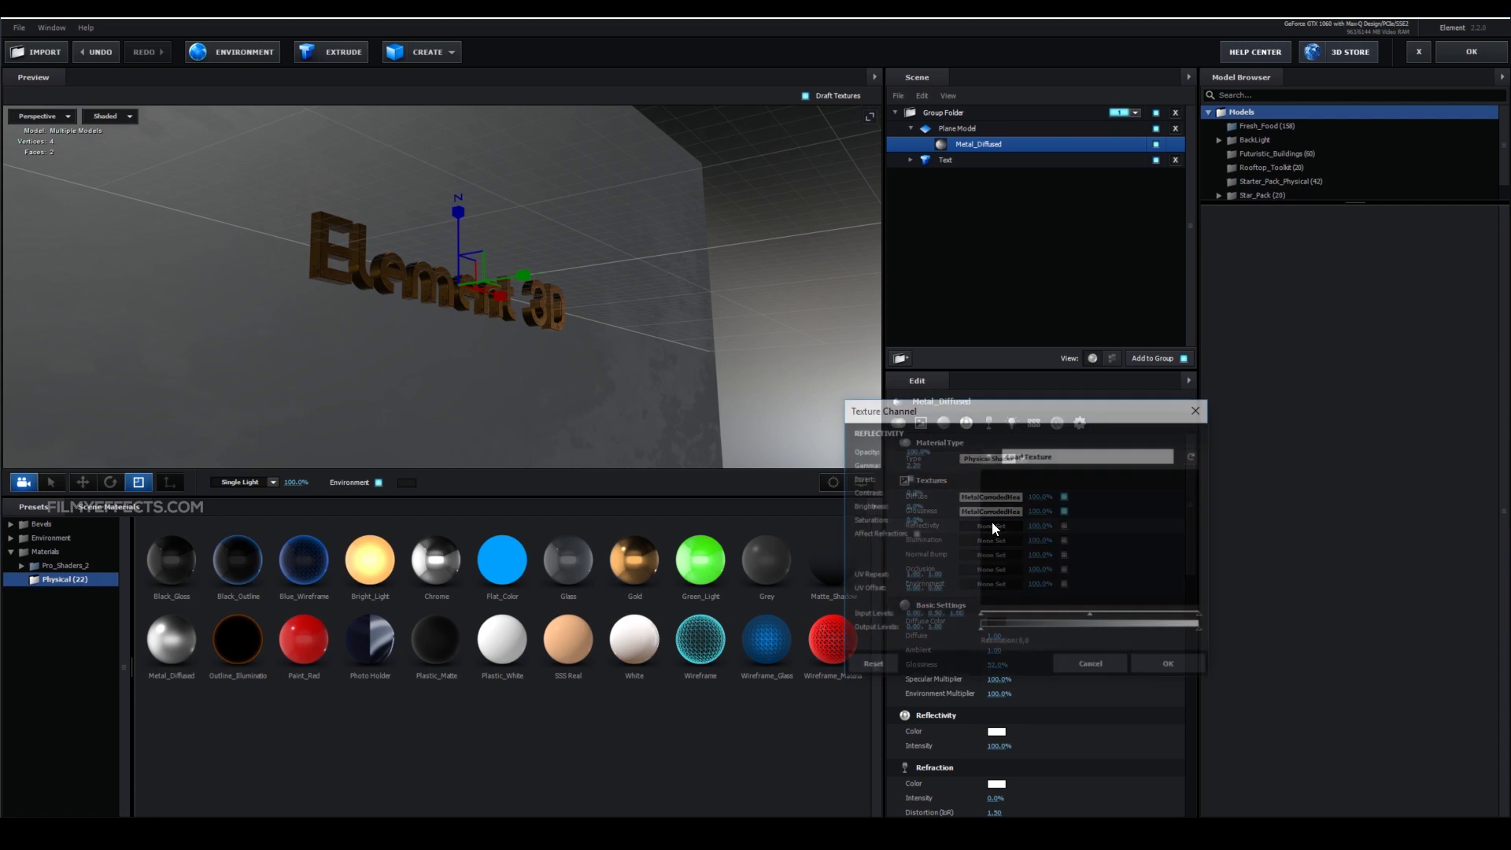
click(1061, 462)
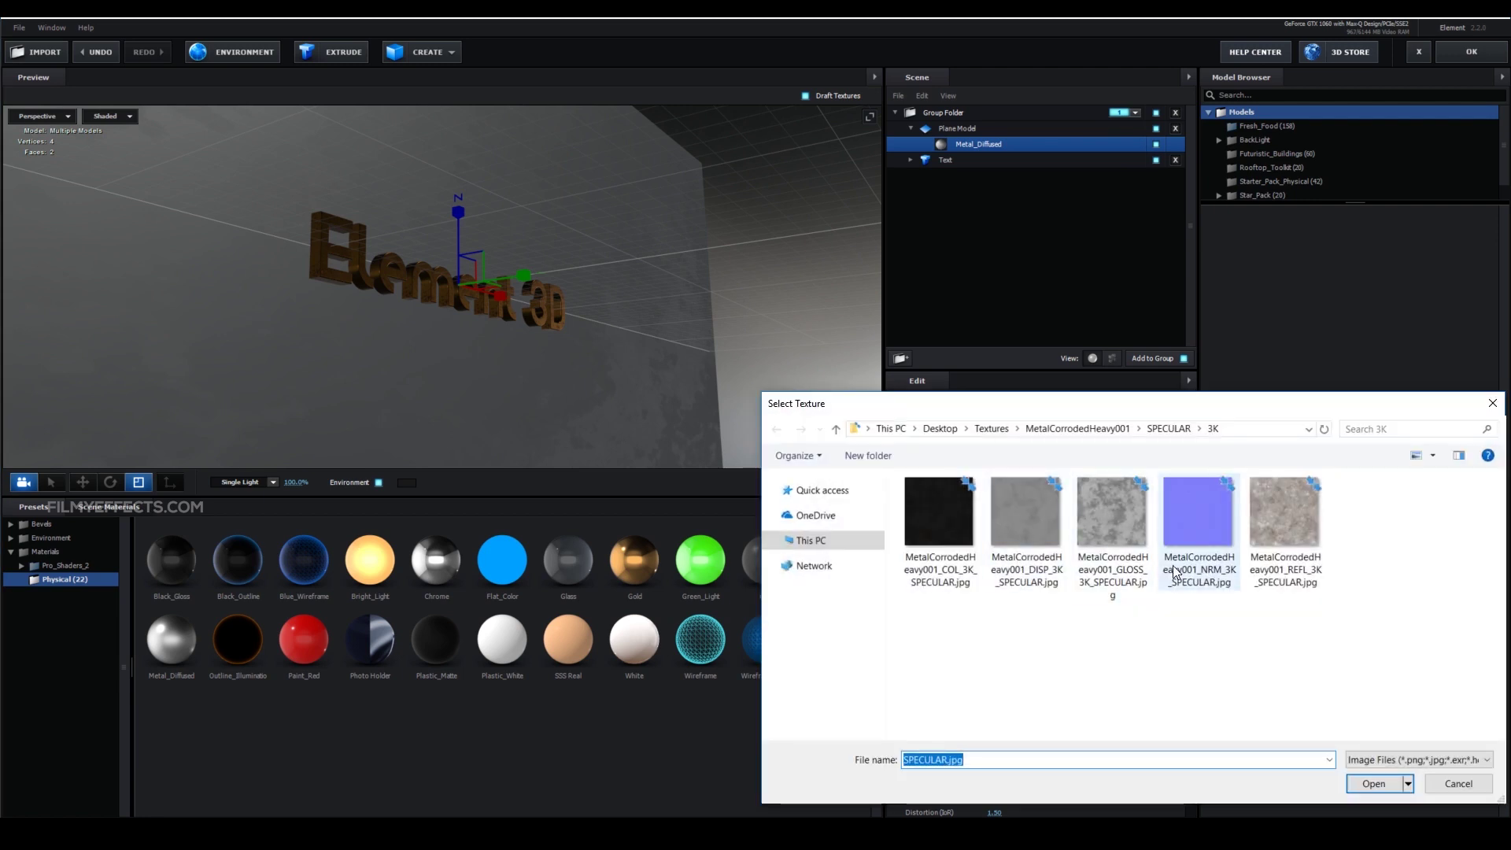
click(1285, 535)
click(1374, 784)
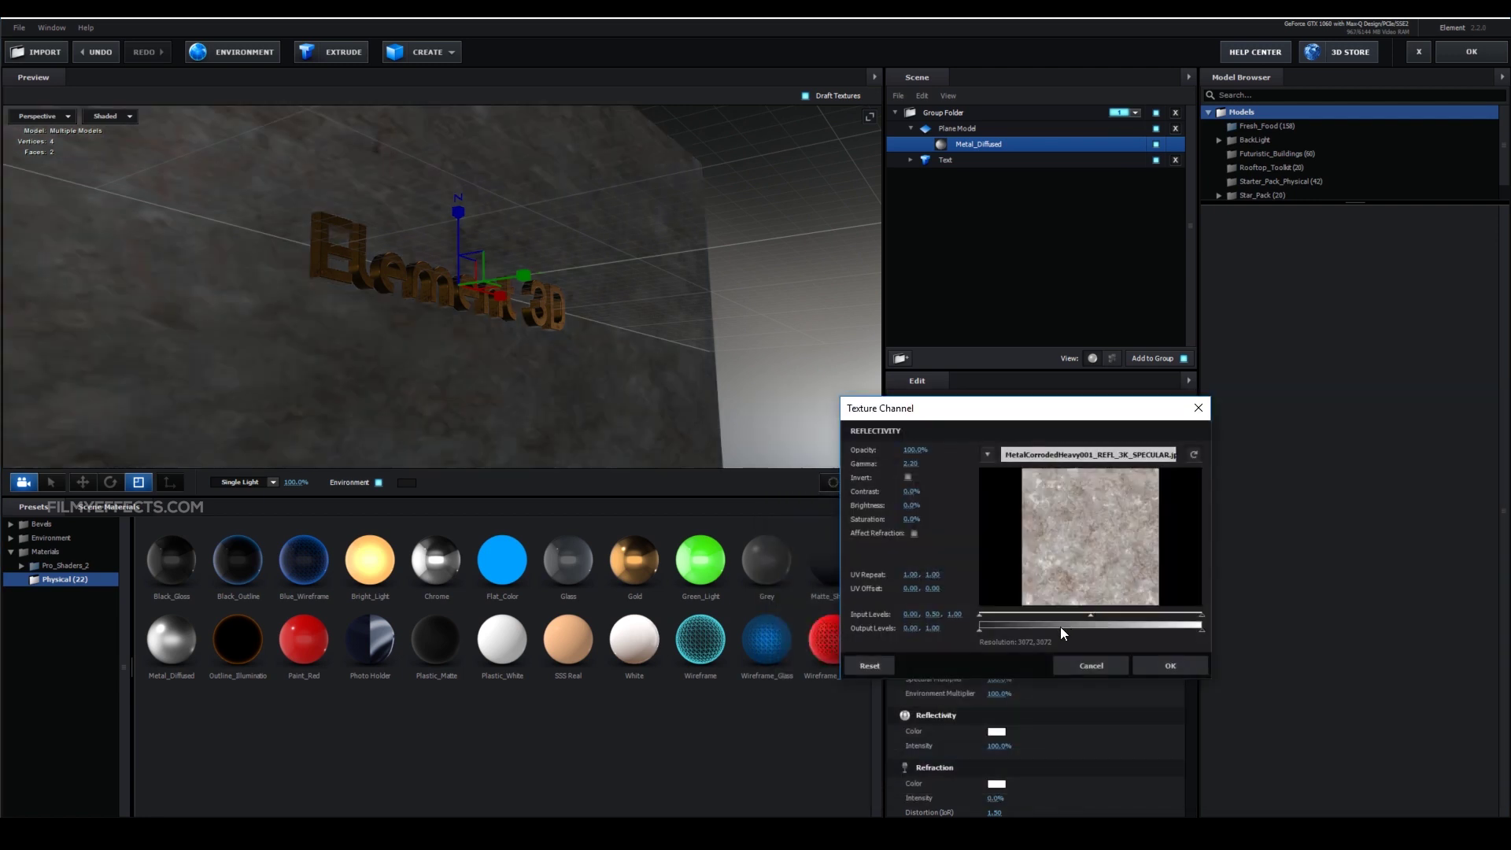
click(1145, 664)
Load MetalCorrodedHeavy001_NRM_3K_SPECULAR.jpg as the plane material's Normal Bump texture
click(983, 555)
click(1078, 485)
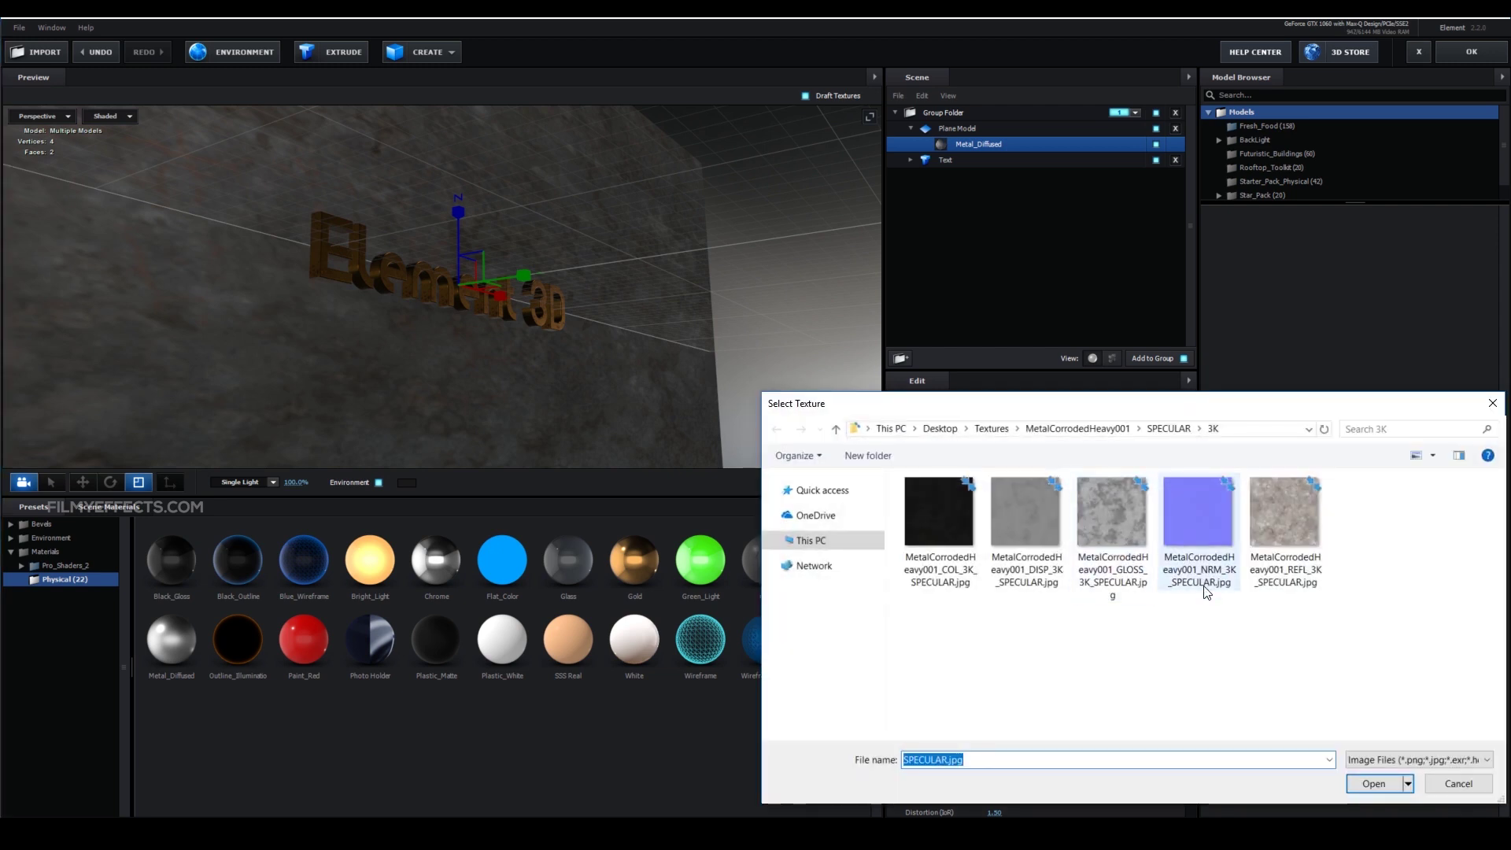
click(1199, 527)
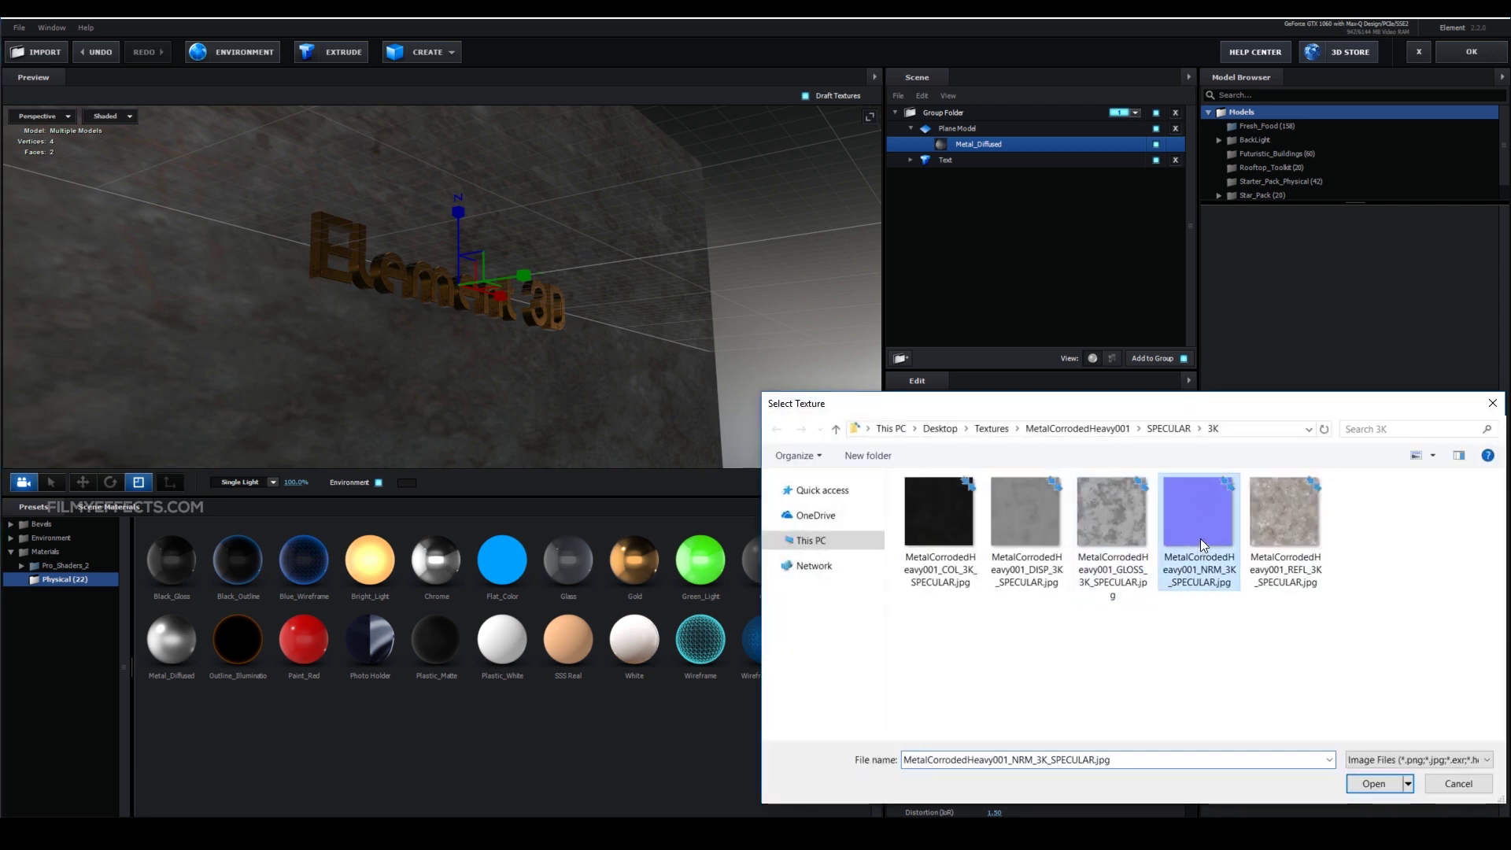
click(1372, 784)
click(1168, 696)
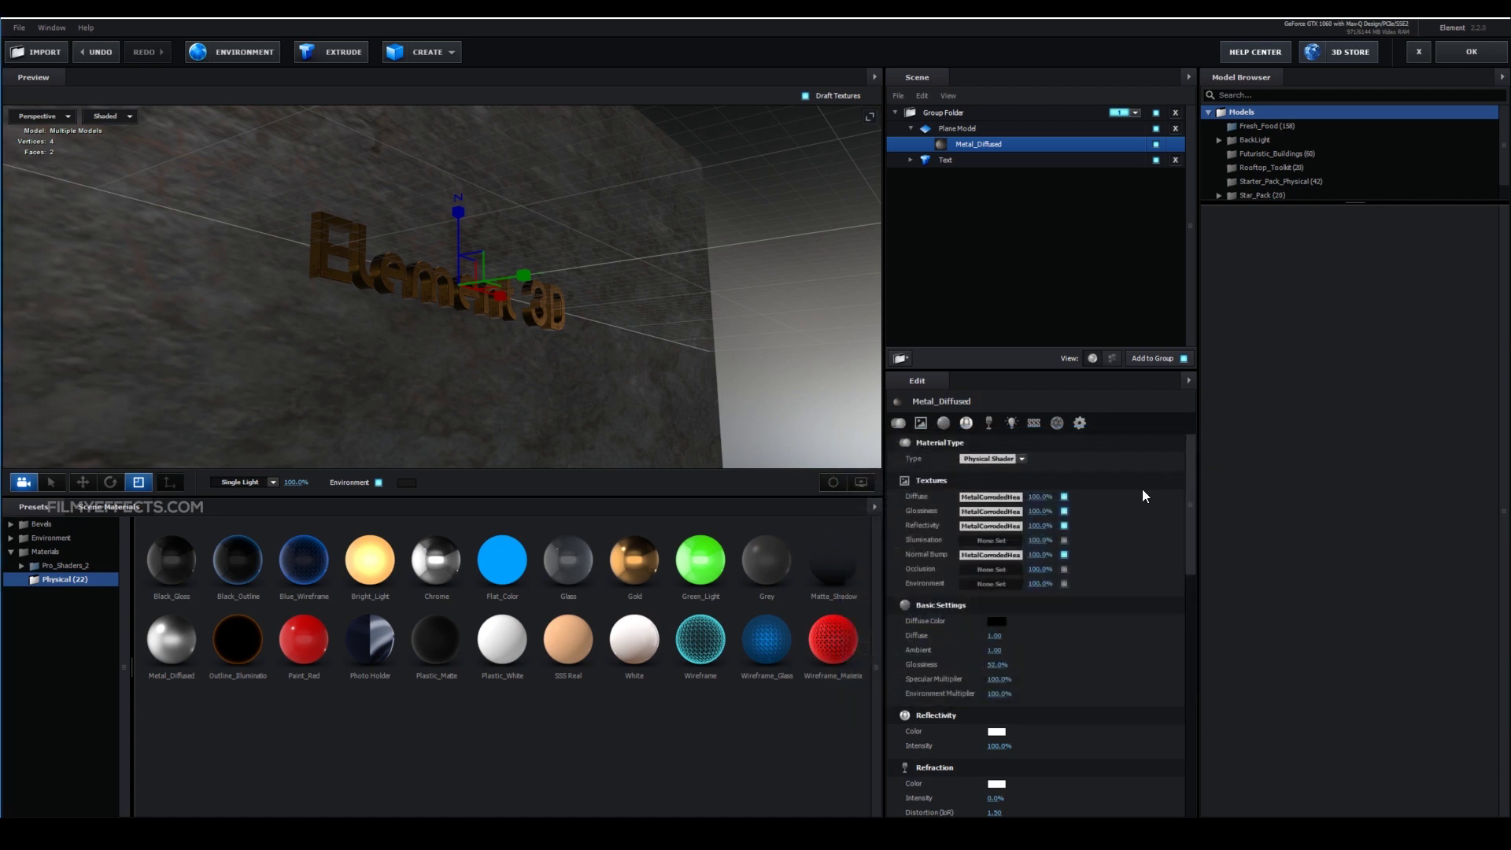
Set the Plane Model's UV Repeat to 5 in both directions so the corroded metal texture tiles more finely
drag(580, 373, 536, 293)
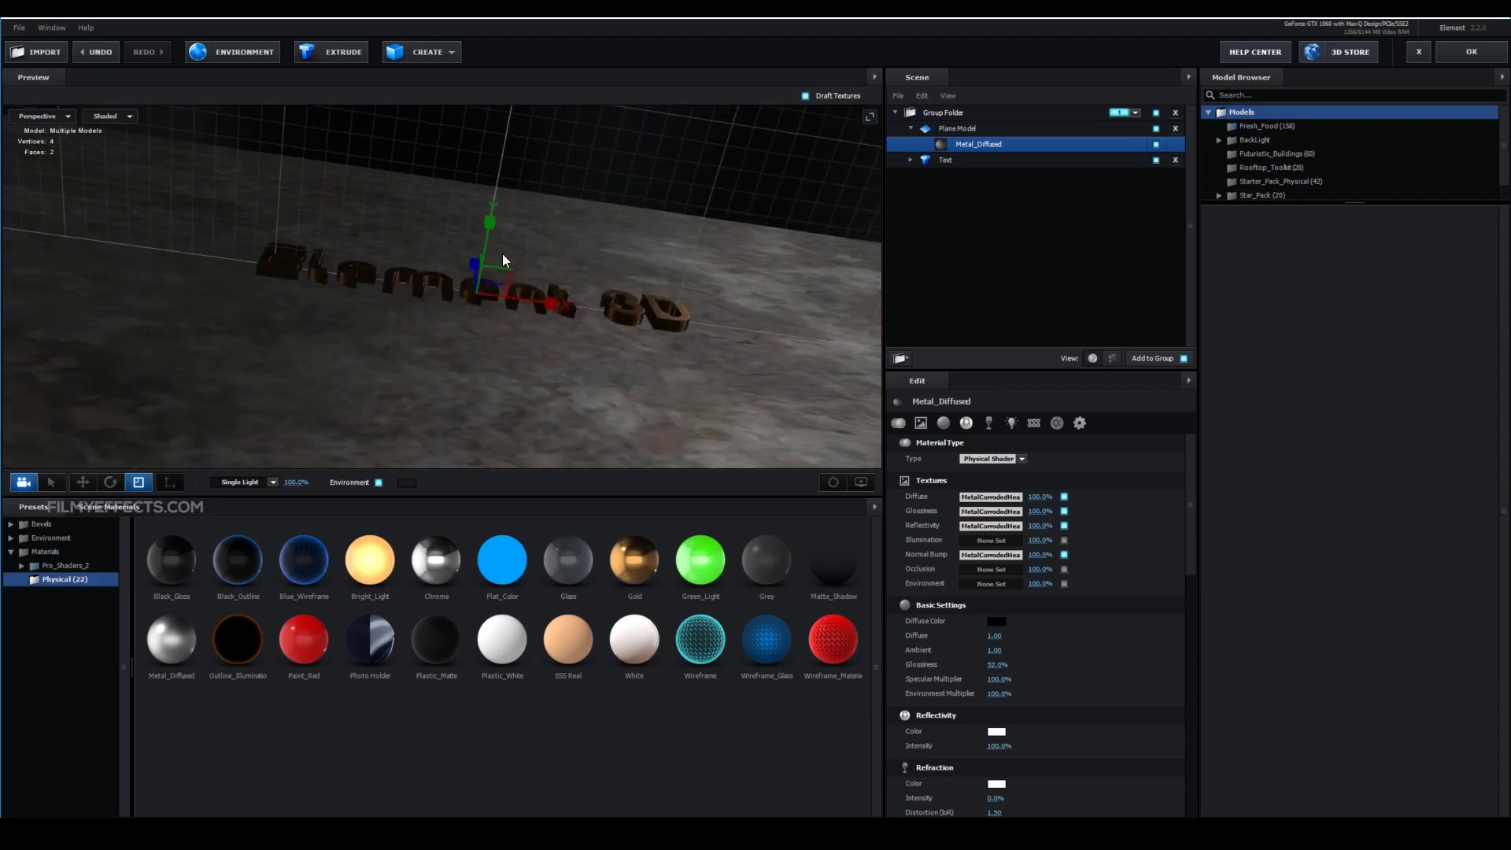
drag(795, 449, 969, 126)
click(936, 160)
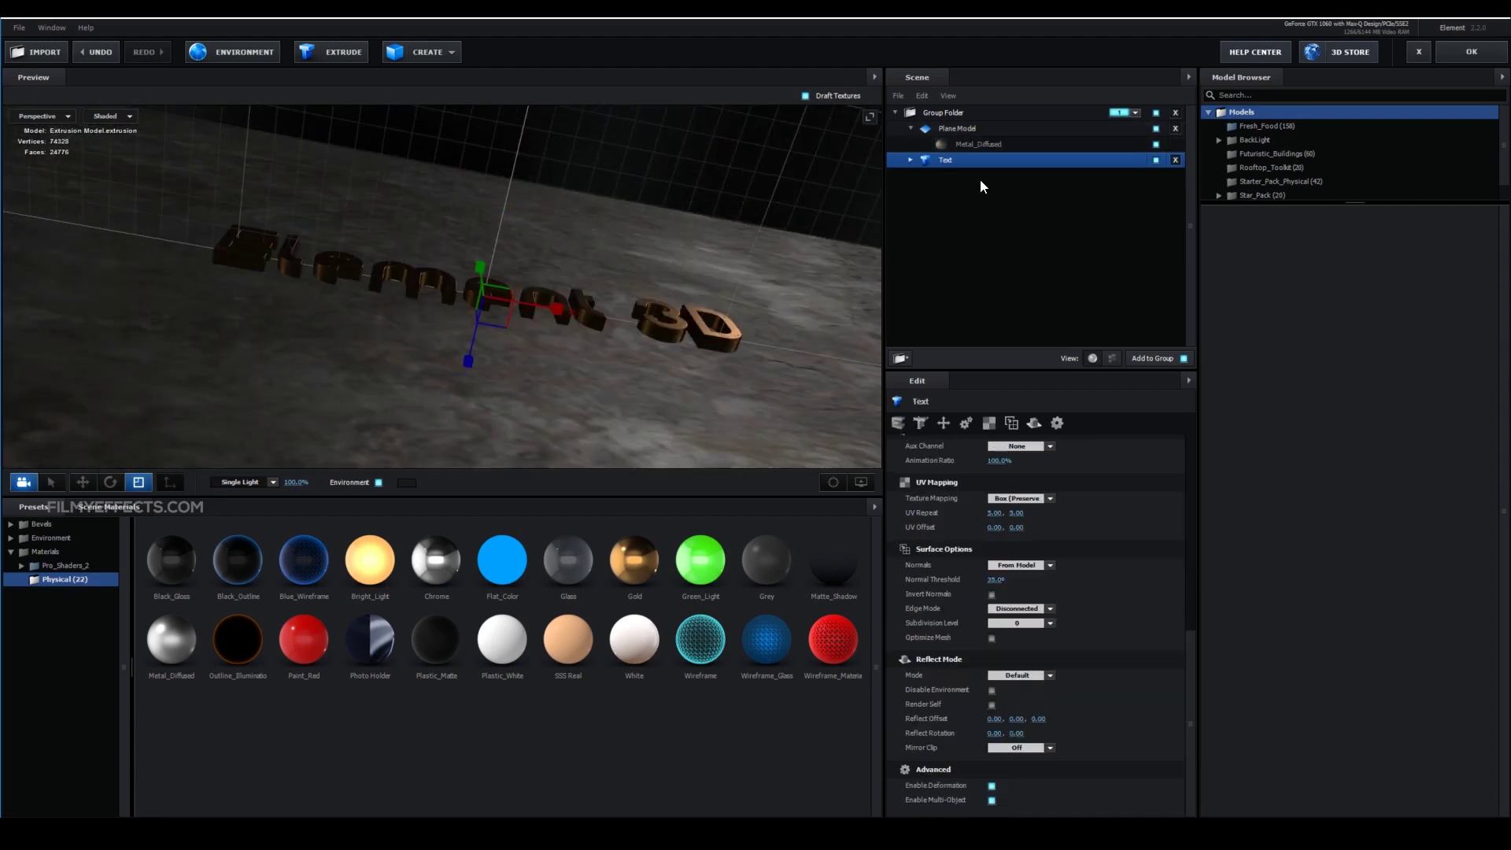
click(957, 128)
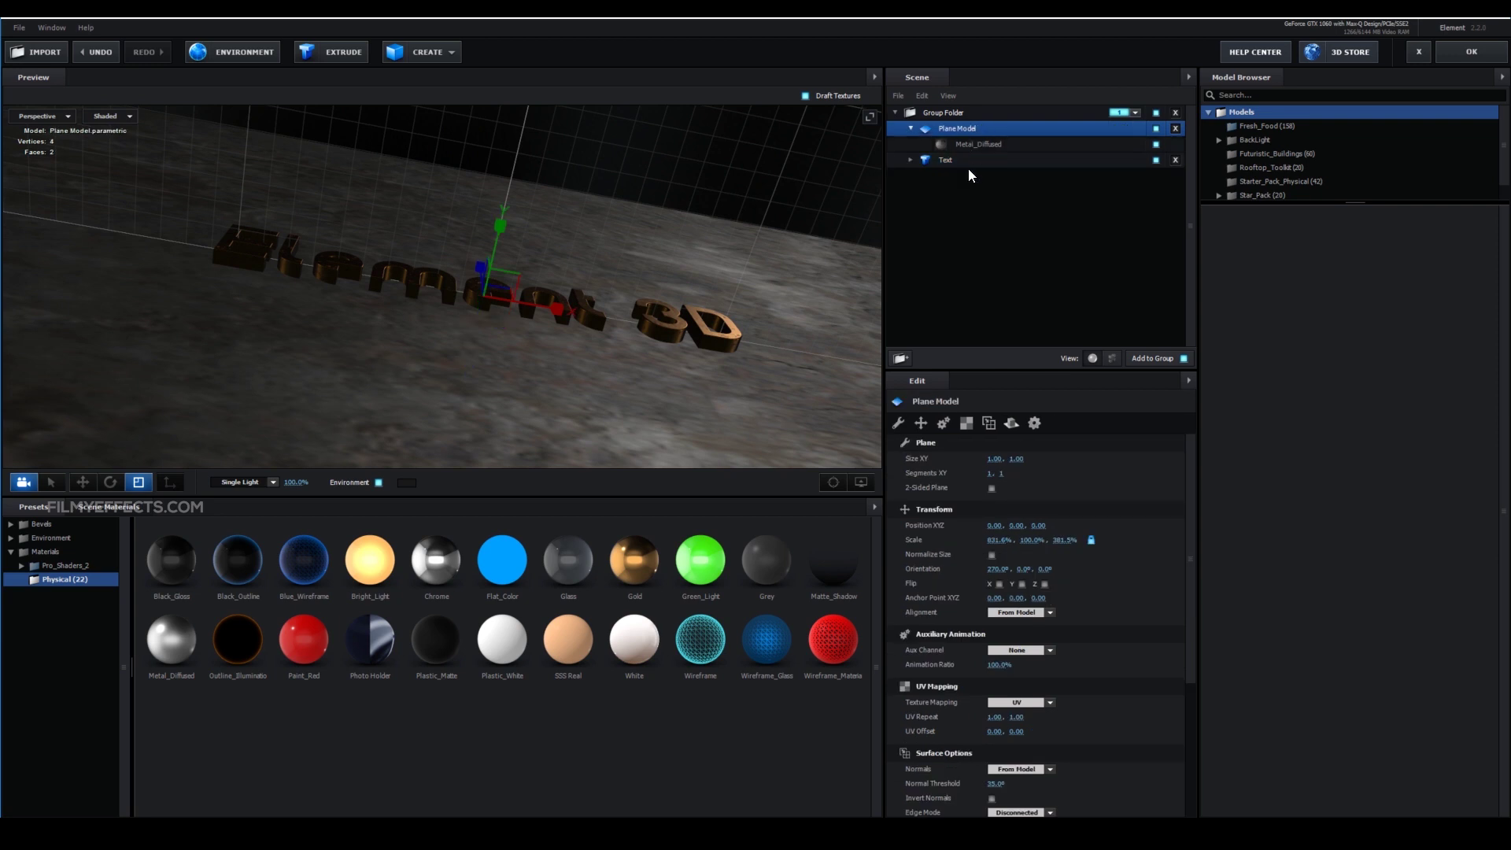
click(984, 428)
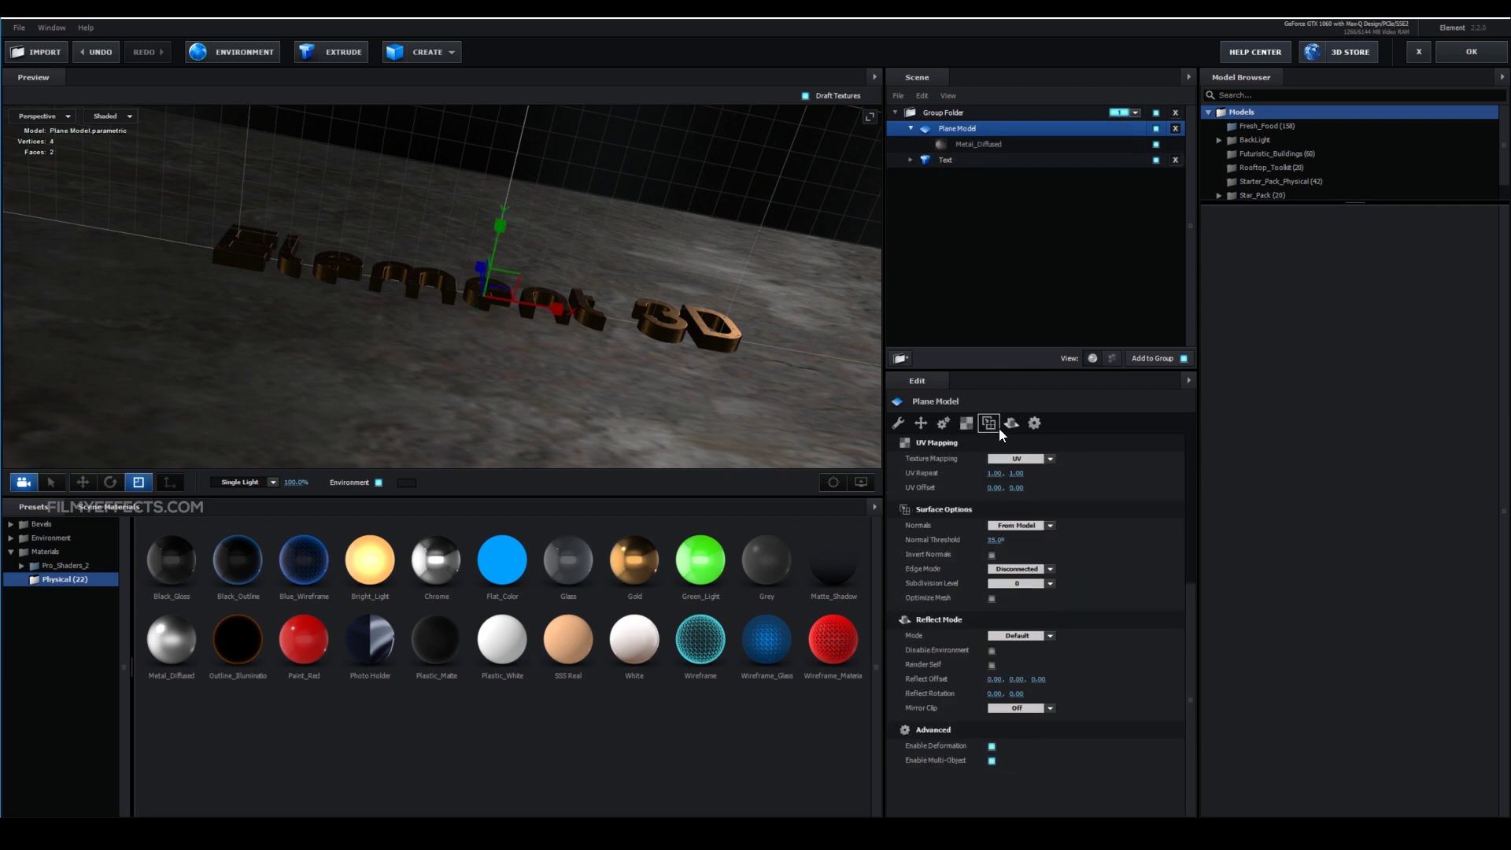
click(993, 474)
text(5)
key(Tab)
text(5)
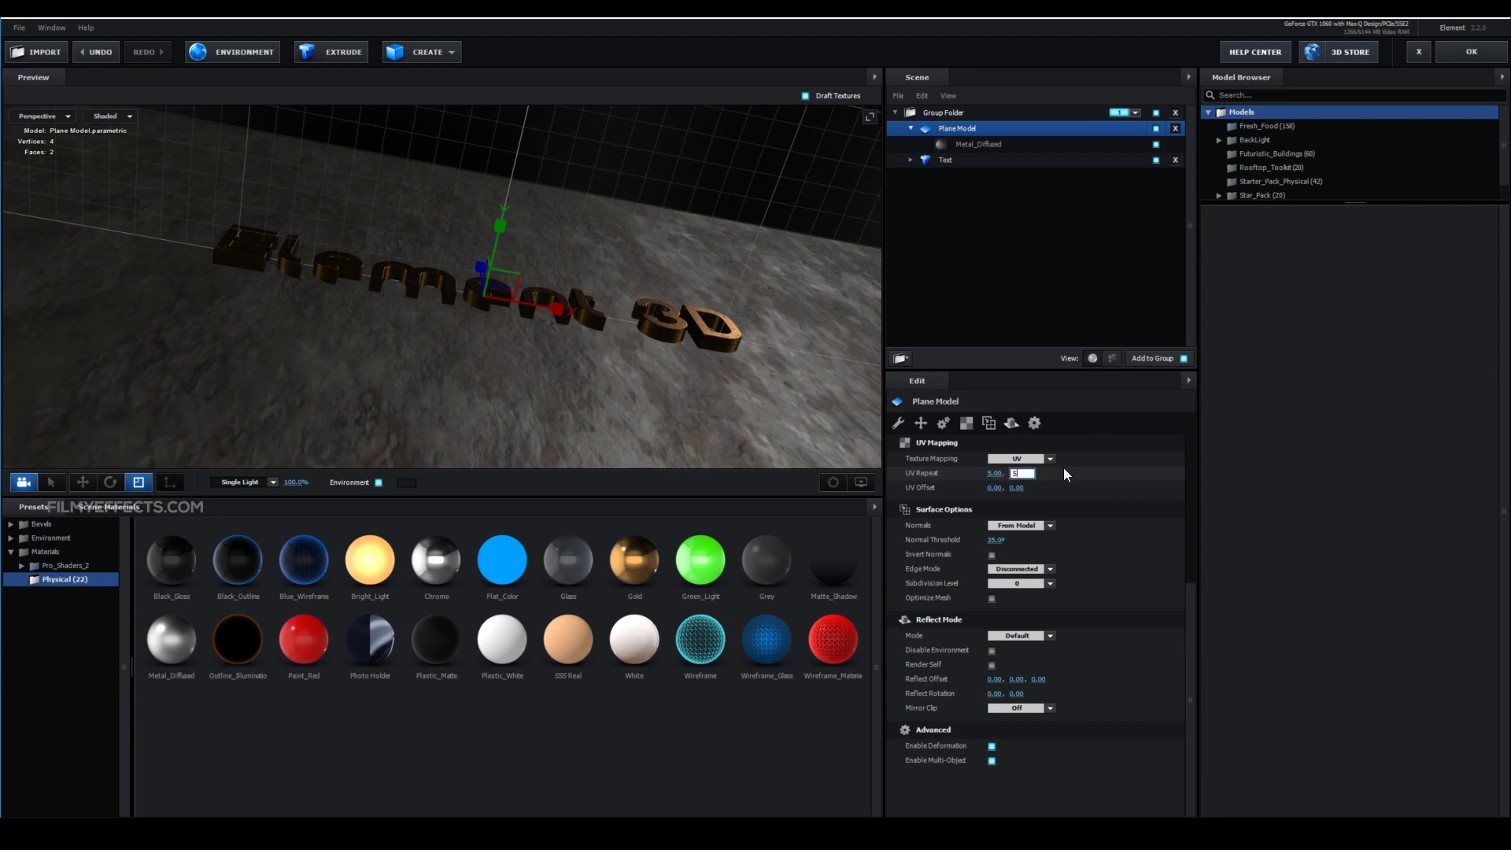
key(Return)
Lower the Glossiness texture of the plane's Metal_Diffused material to 0% and raise its Normal Bump strength to several times 100%
scroll(716, 400, up, 5)
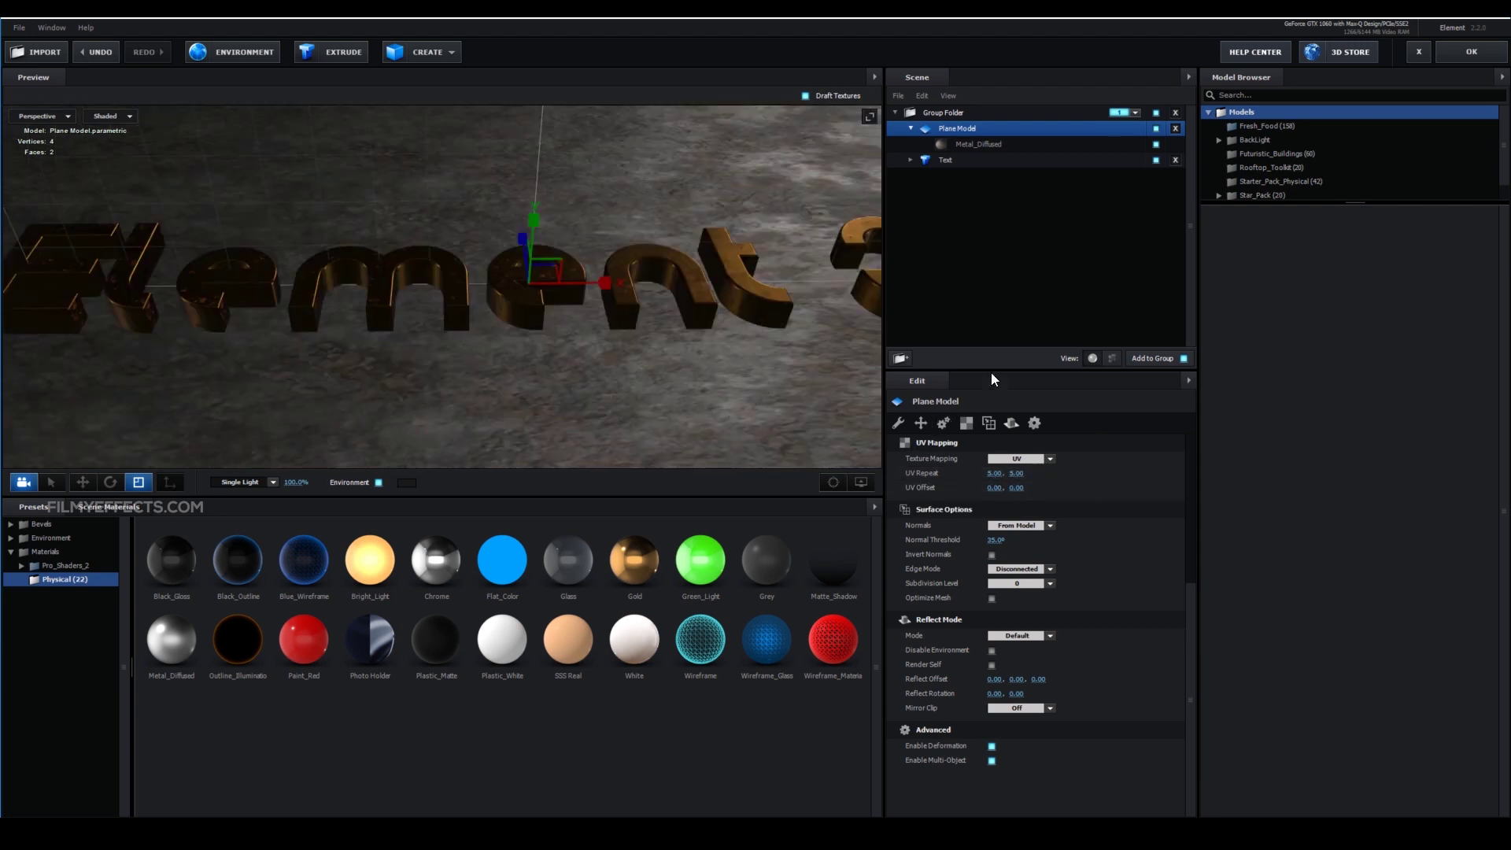
click(979, 145)
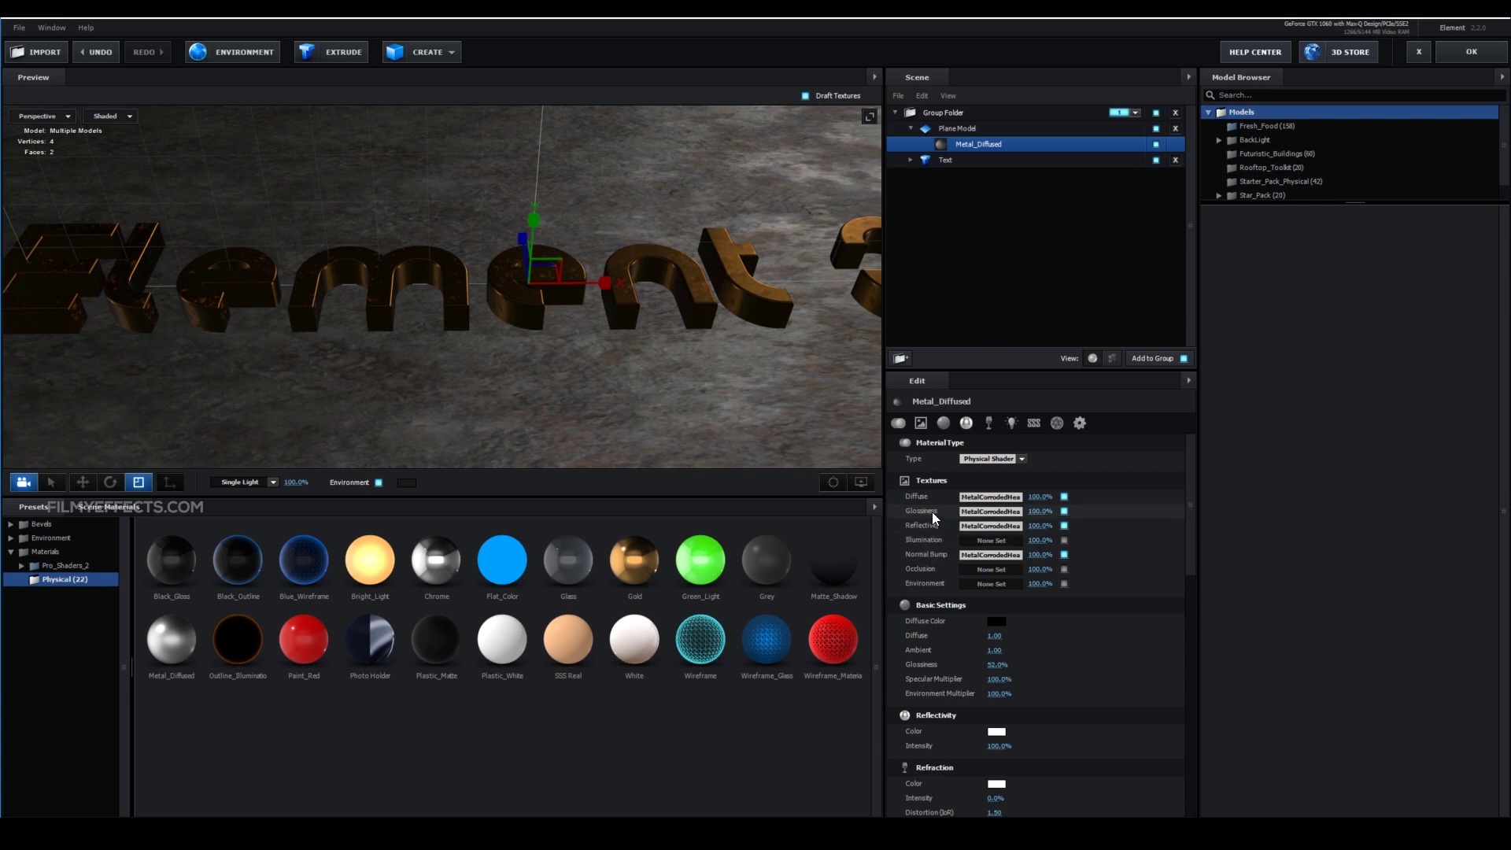
drag(1032, 511, 915, 510)
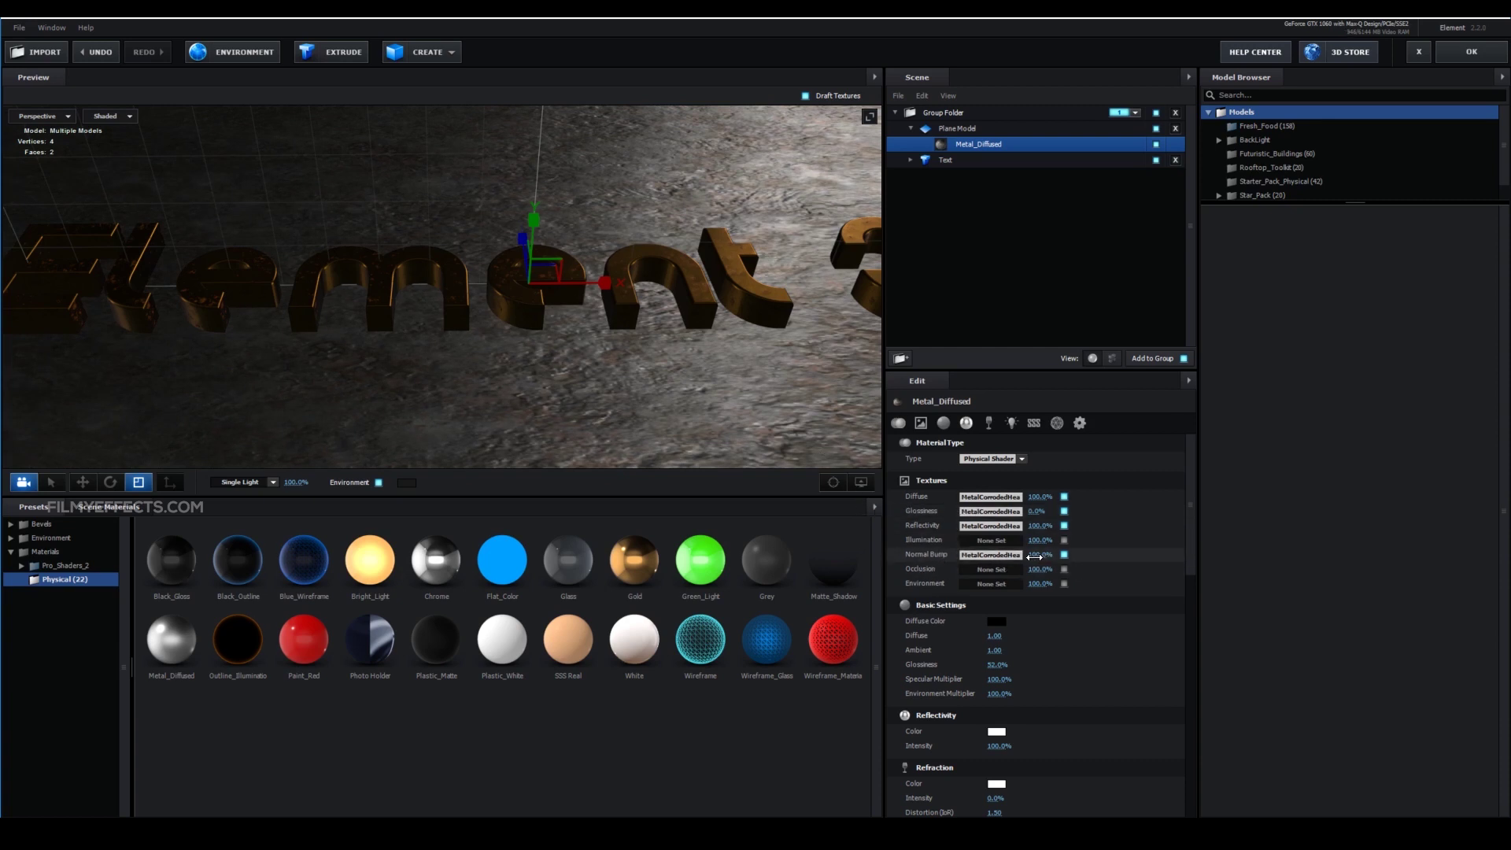
drag(1057, 557, 1480, 555)
drag(656, 385, 622, 417)
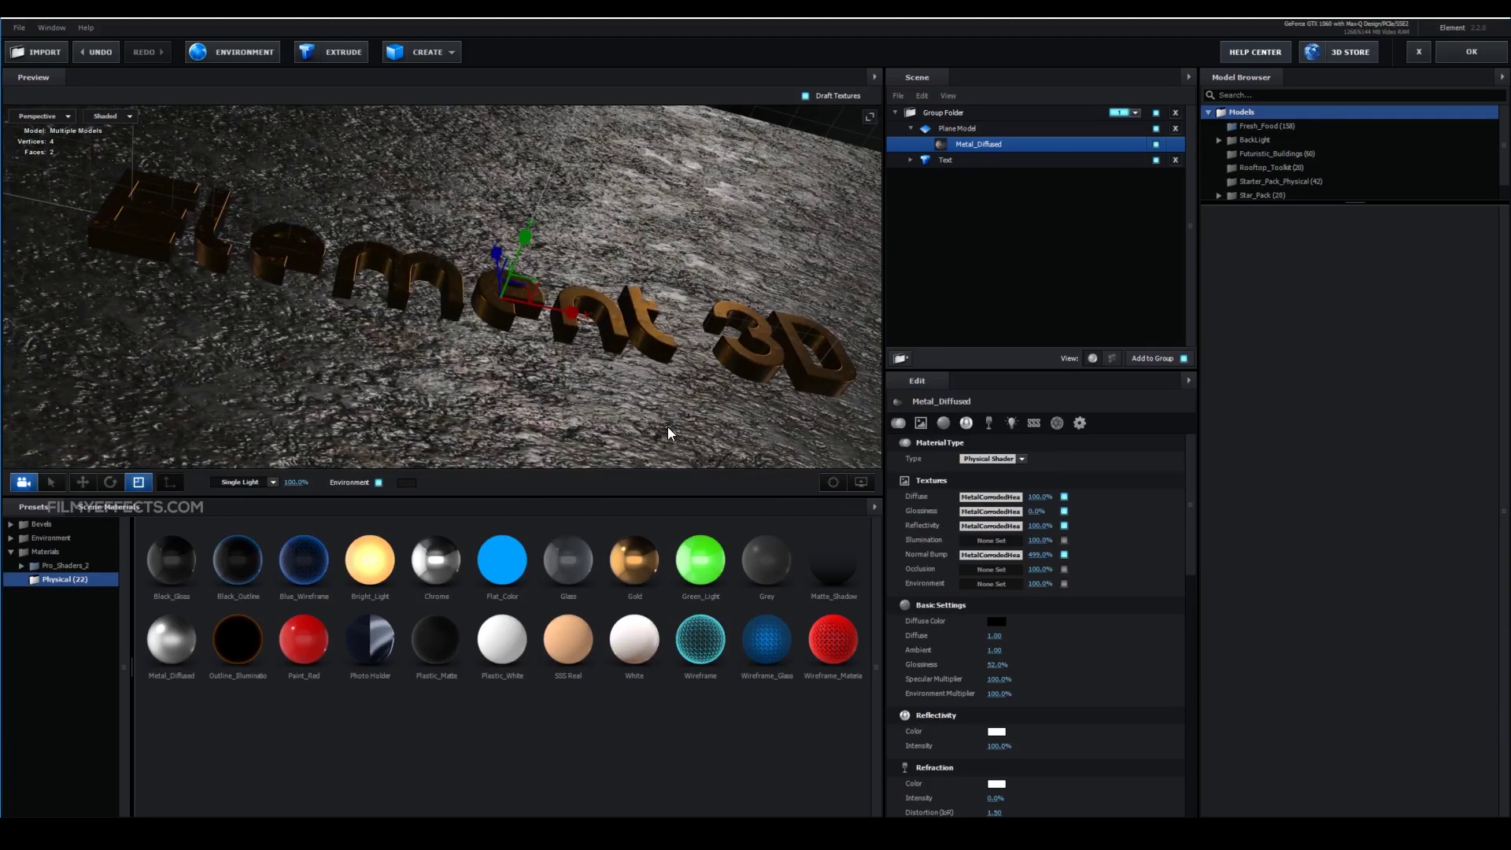
drag(672, 422, 932, 285)
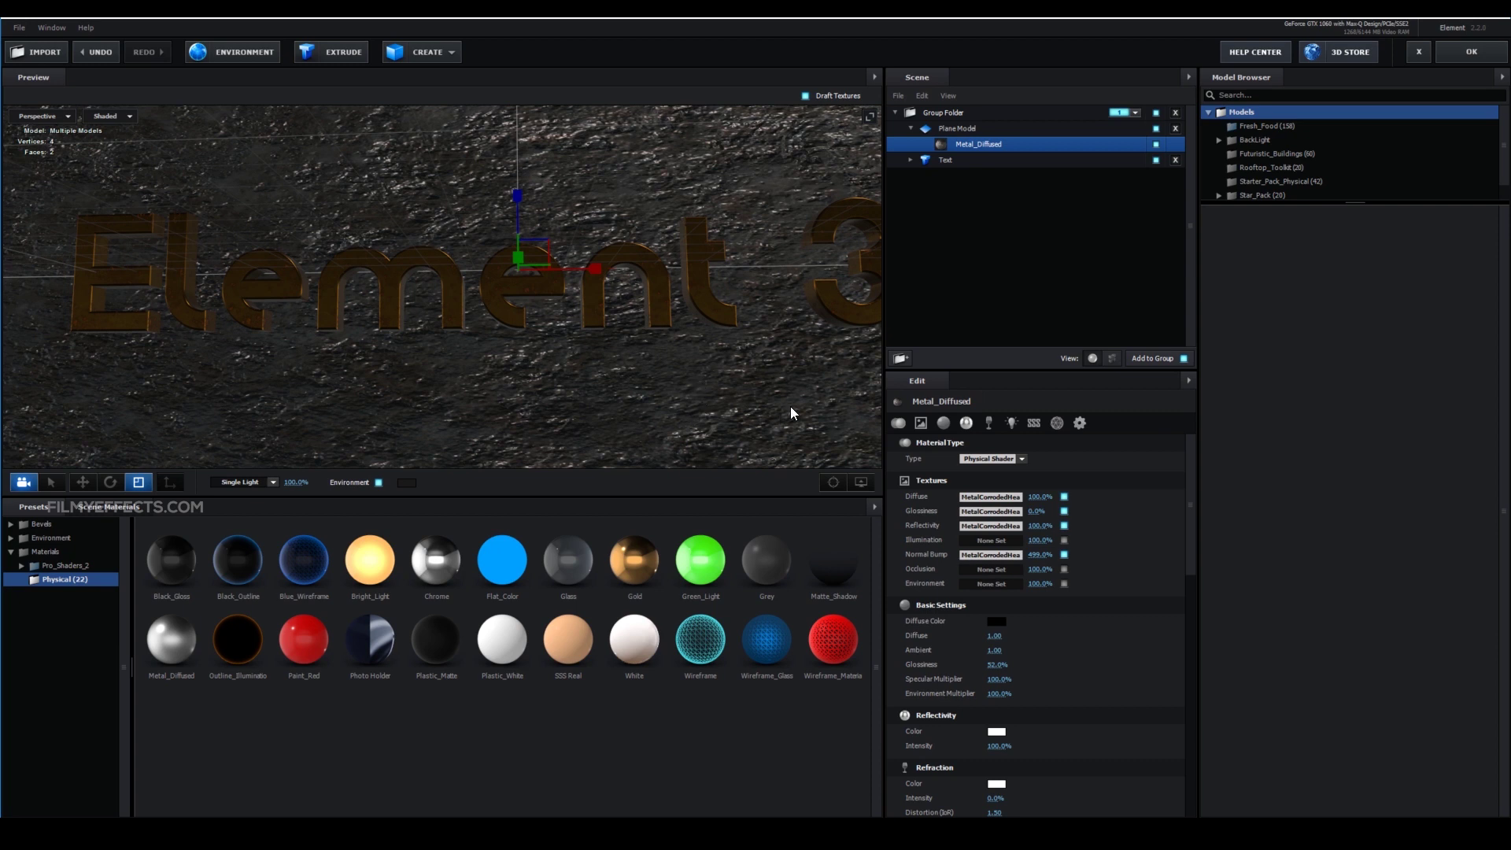
Apply the scene in After Effects, fit the composition in the viewer up to 100%, and select the E3D layer
click(1470, 54)
click(329, 533)
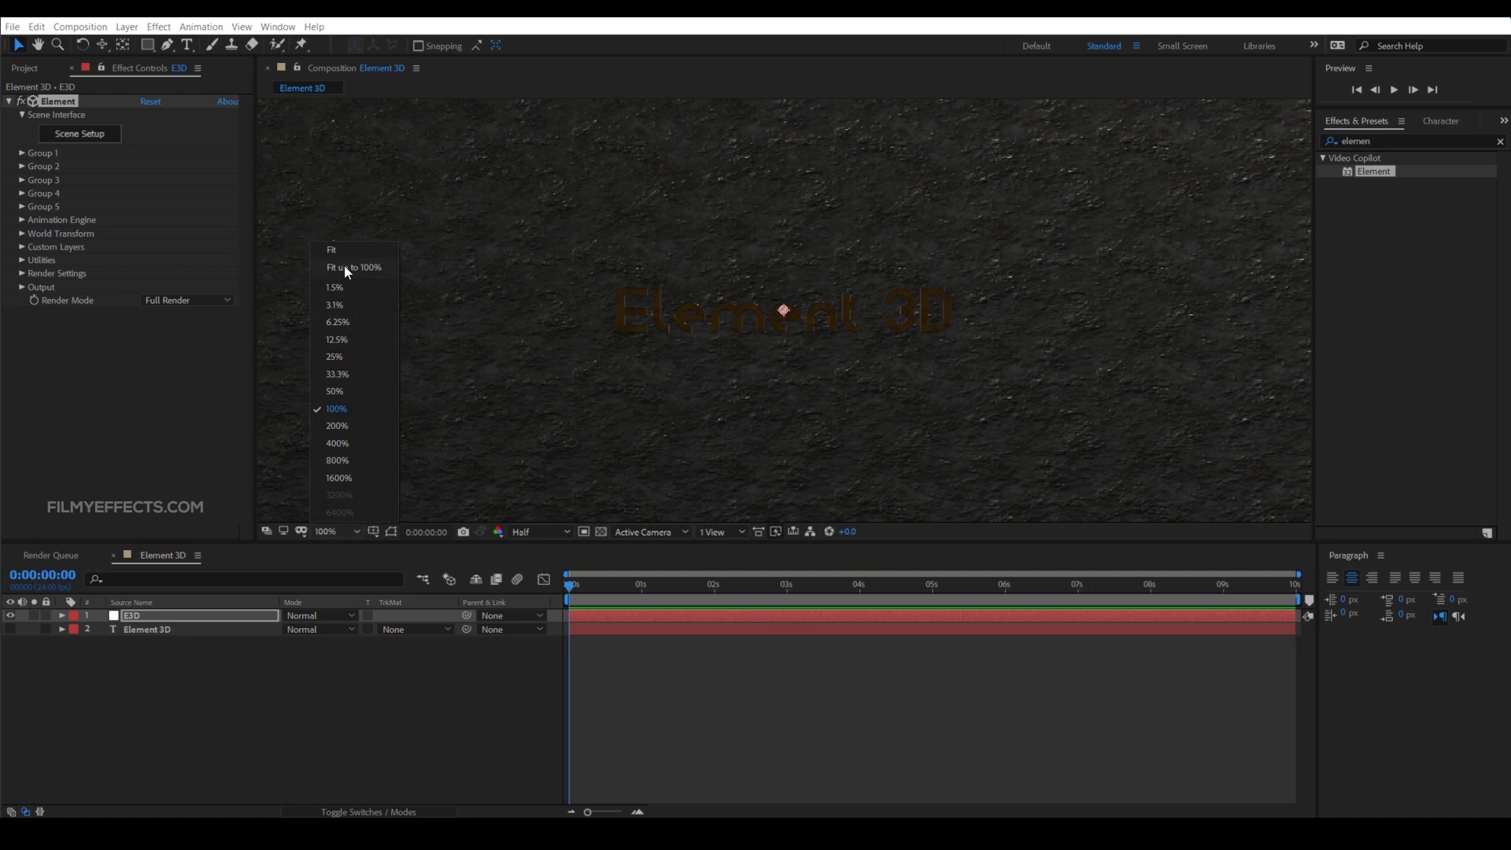
click(346, 267)
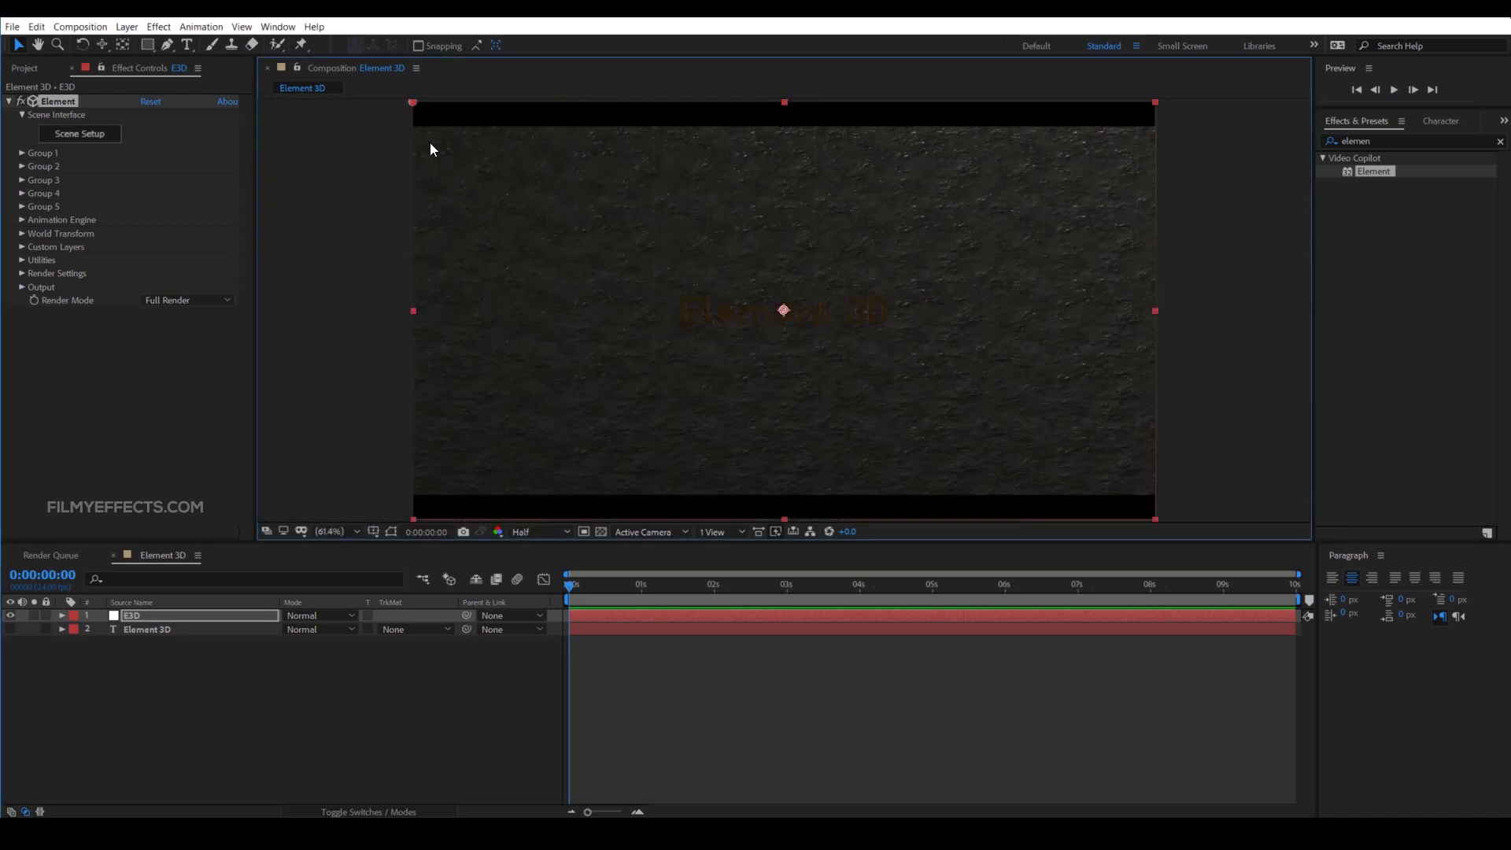
click(168, 672)
click(158, 617)
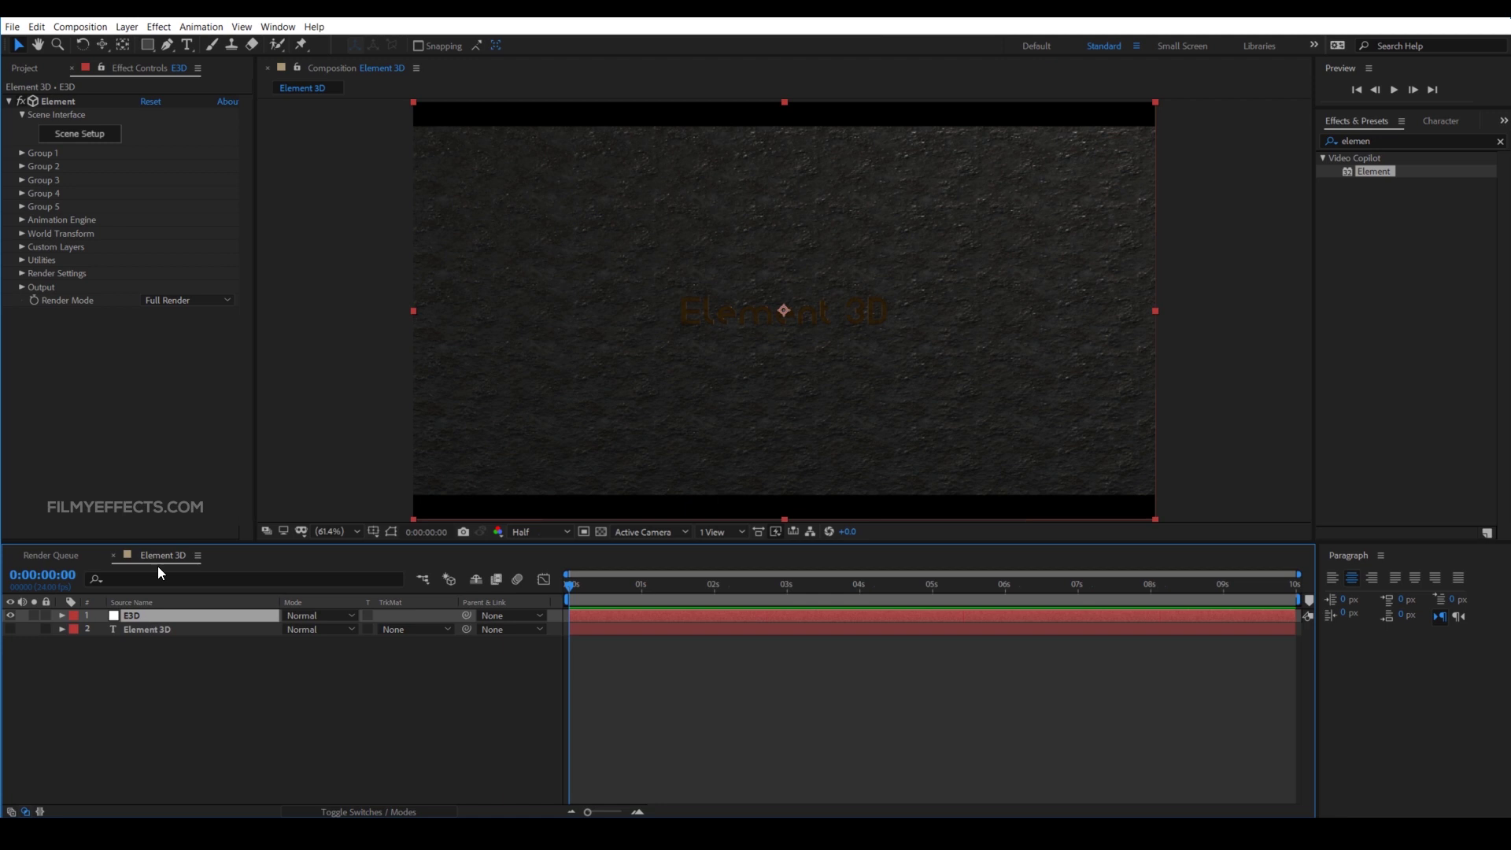
Try to stretch the wall plane taller along Z in the scene setup to cover the composition's full height
click(80, 133)
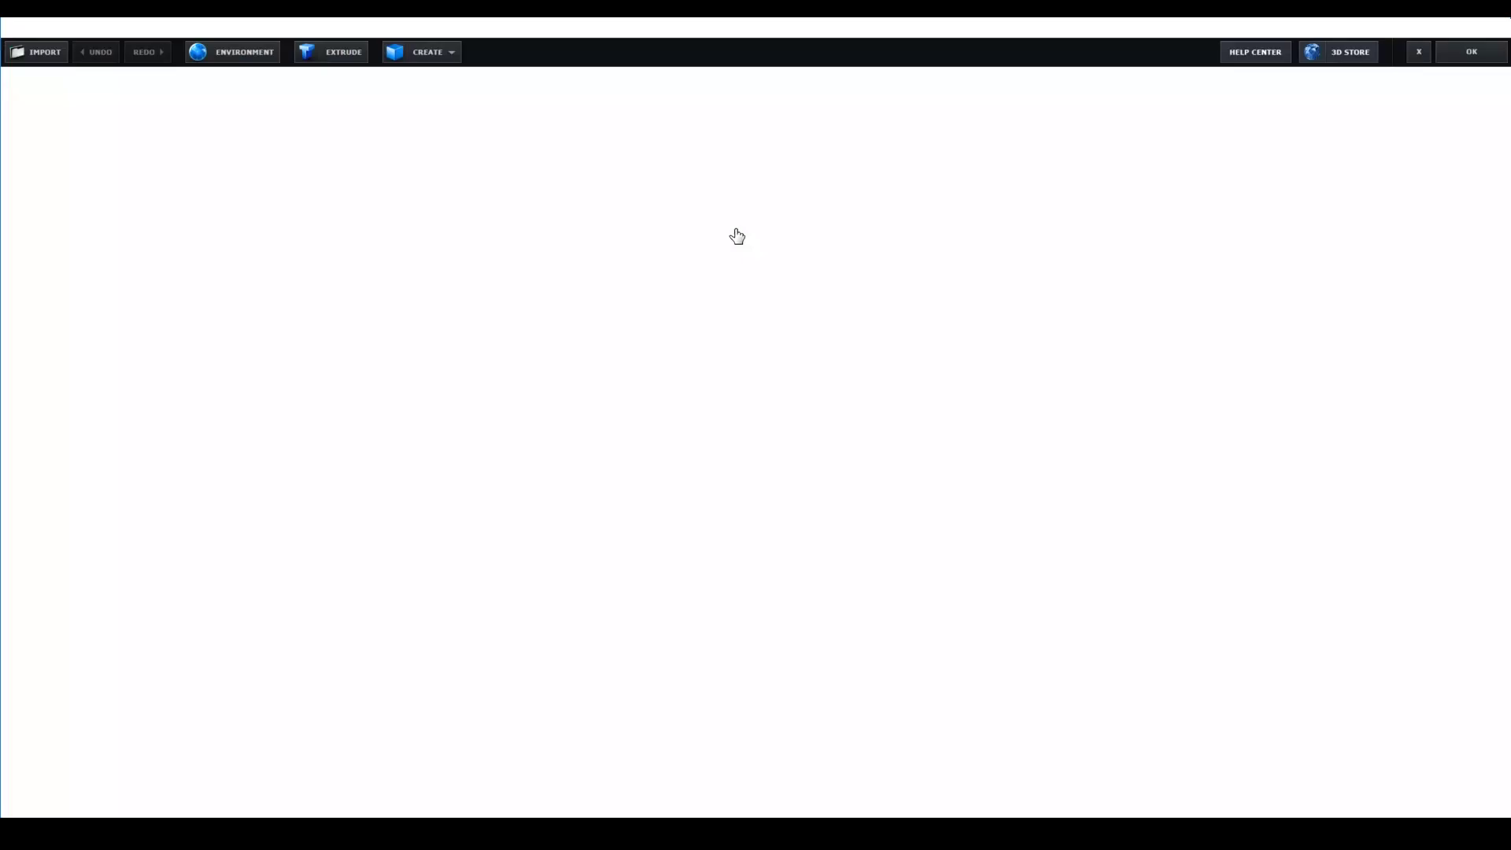
scroll(598, 336, down, 10)
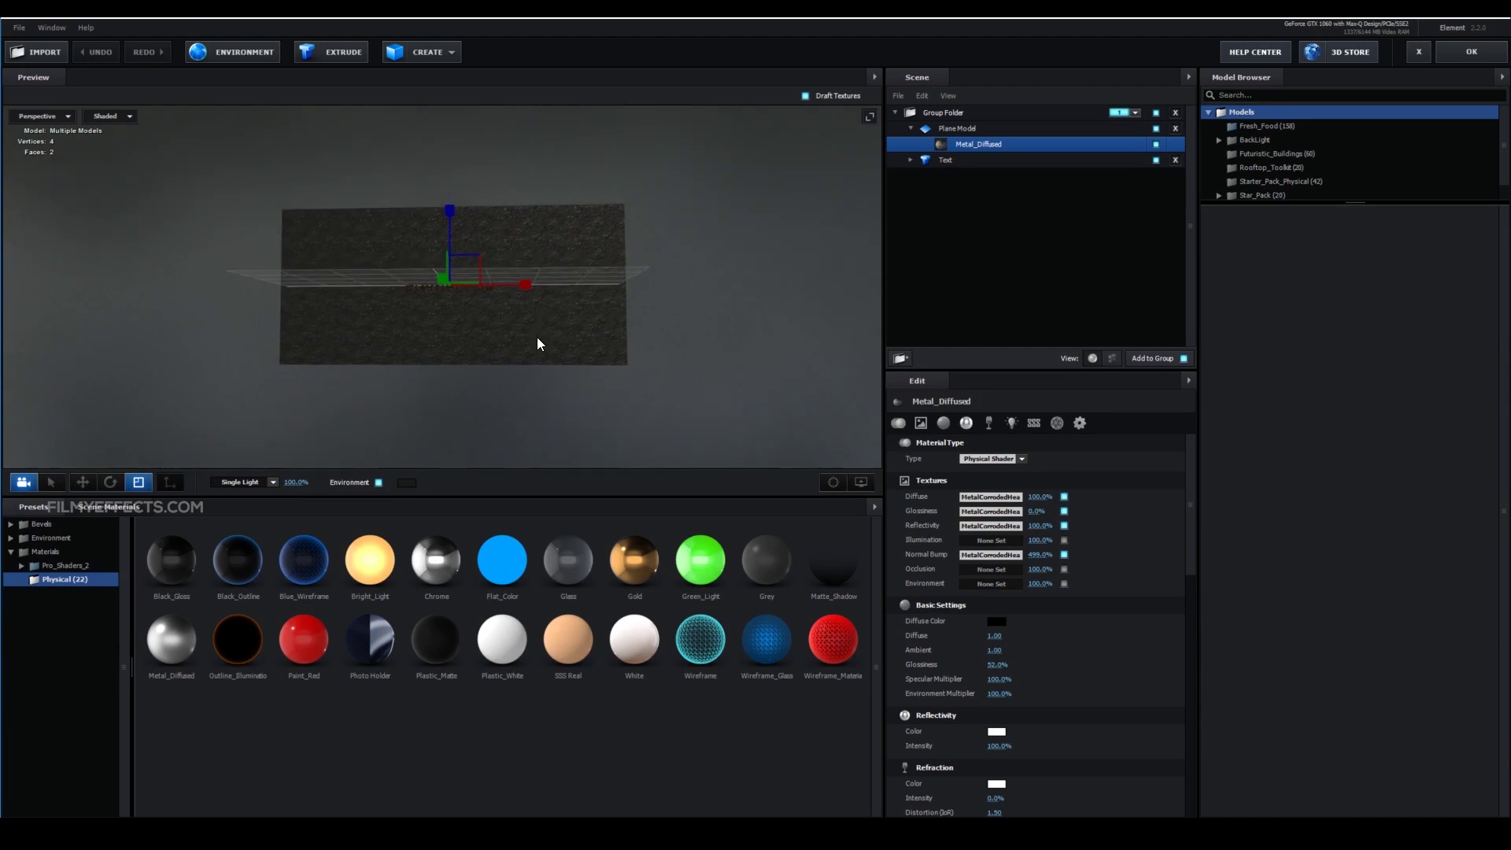
drag(536, 344, 454, 213)
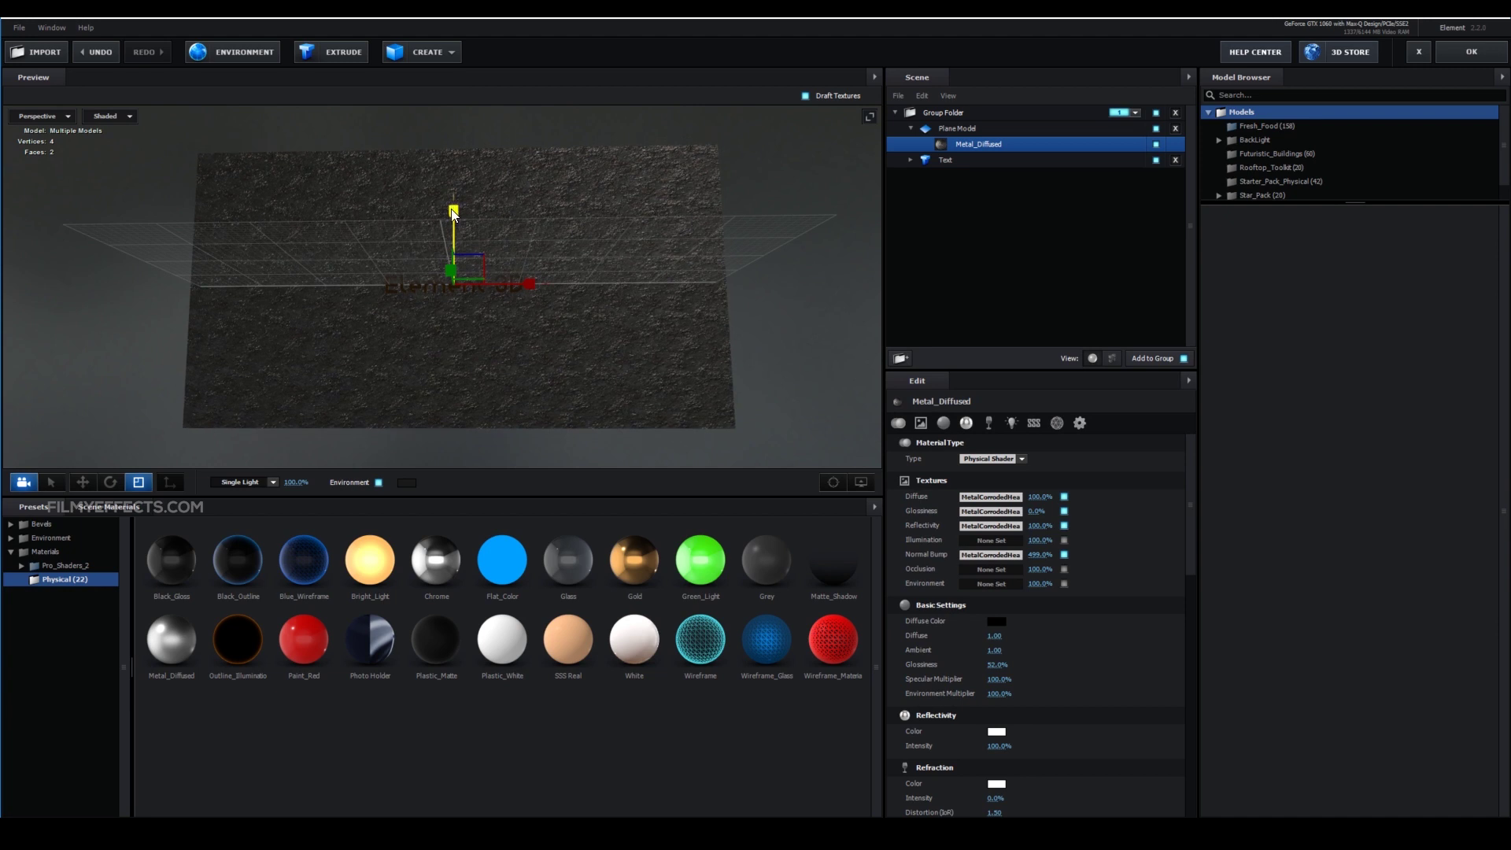
click(1440, 56)
click(630, 634)
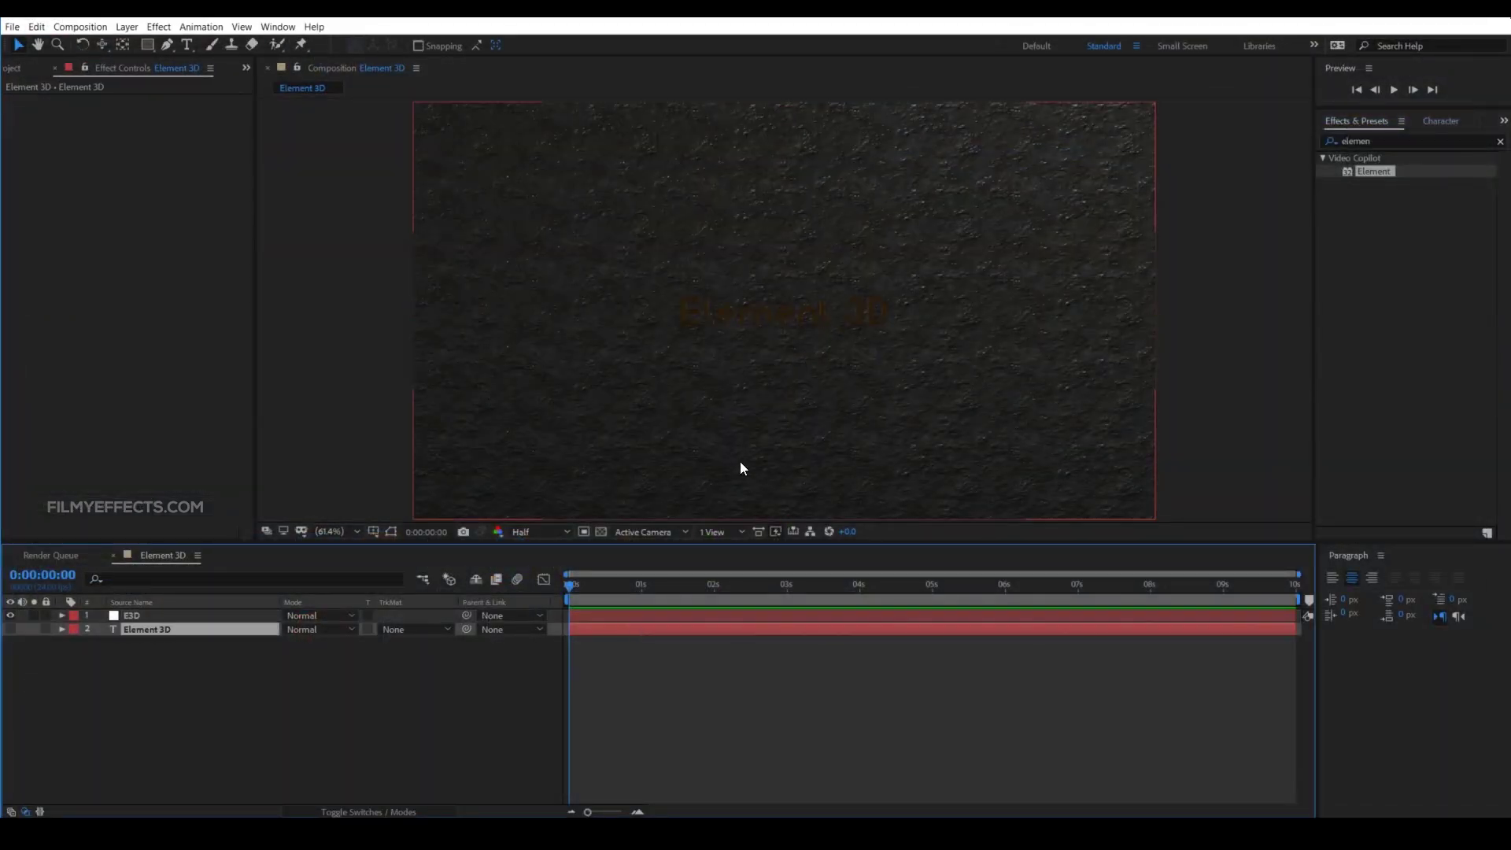
scroll(869, 362, down, 1)
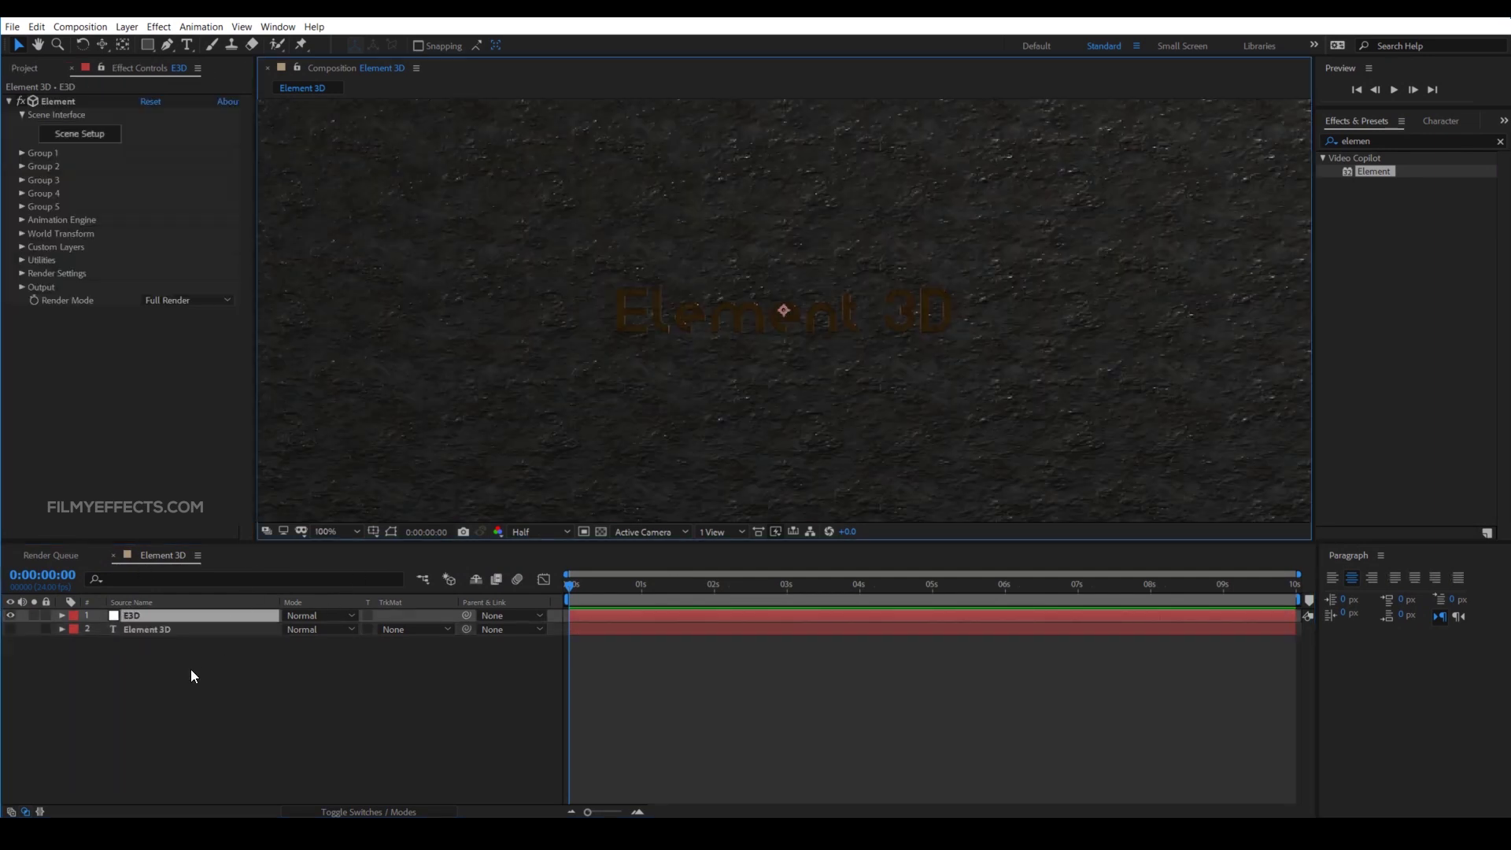
click(194, 668)
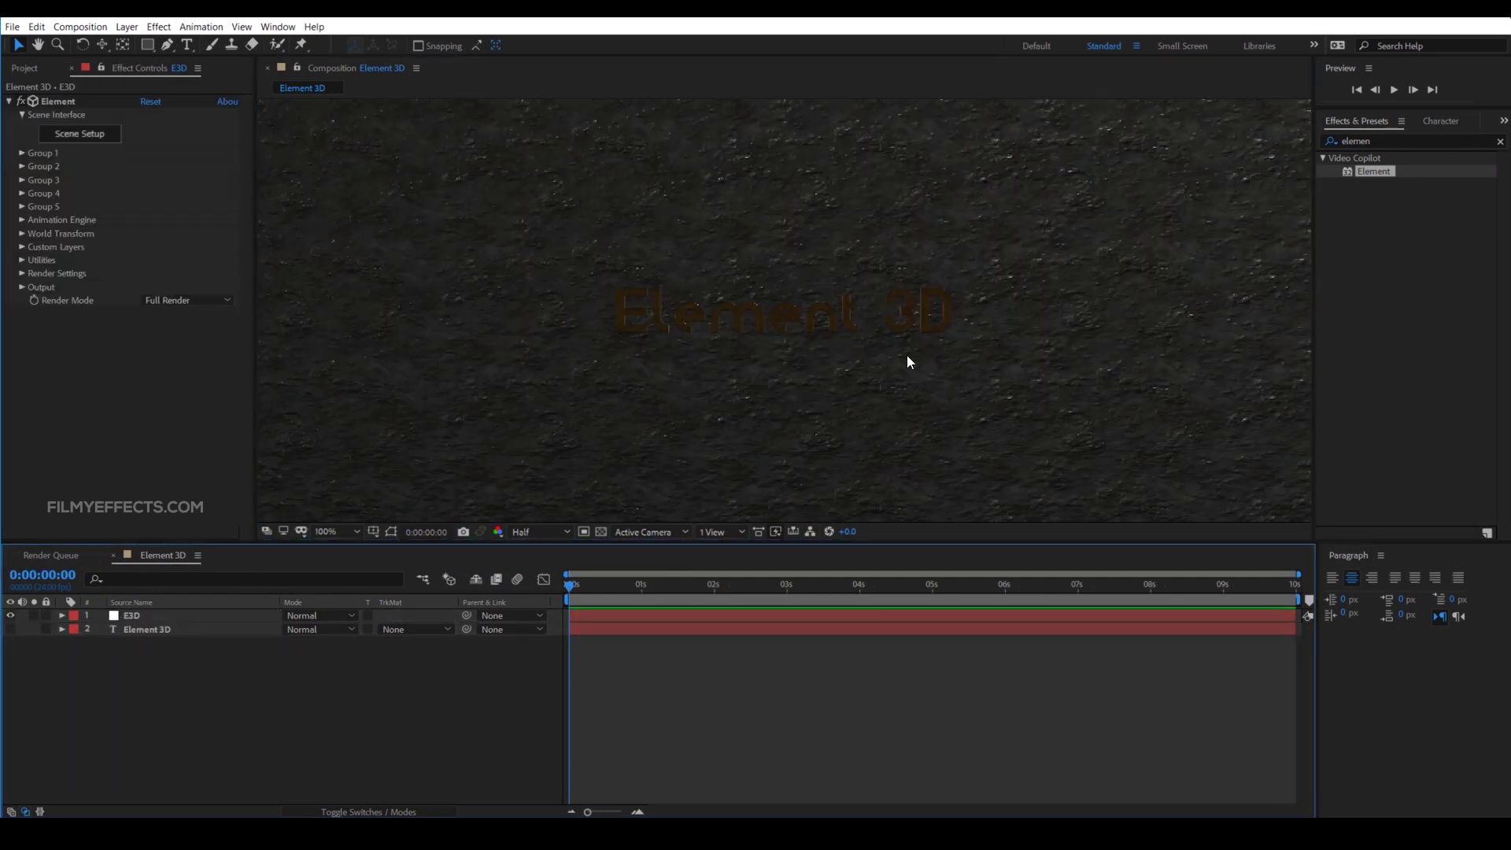
scroll(934, 362, down, 2)
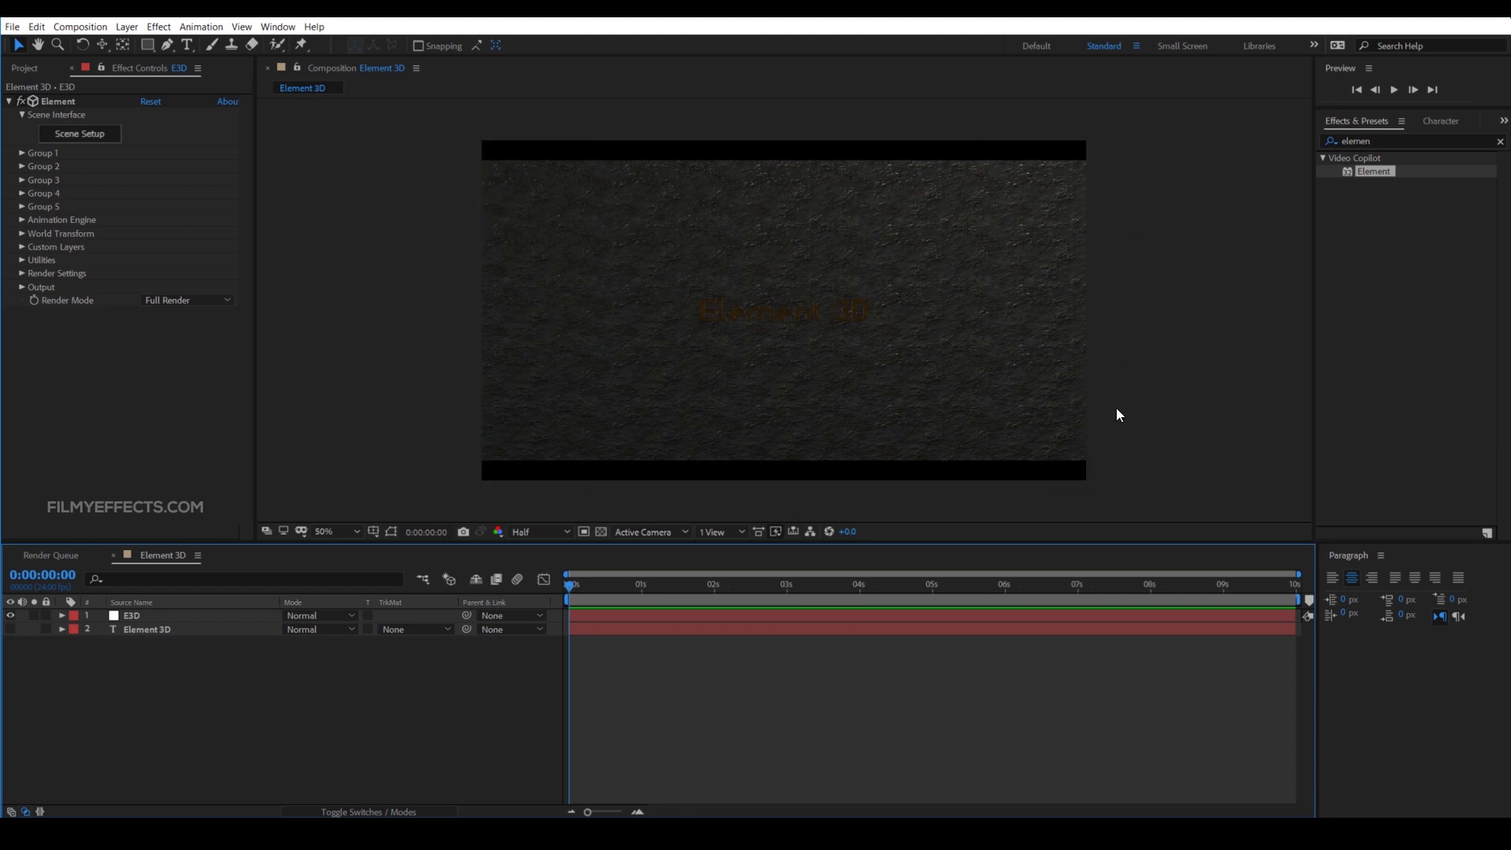
Reopen the E3D layer's scene setup, push the wall plane farther back behind the title, and apply the scene
click(149, 617)
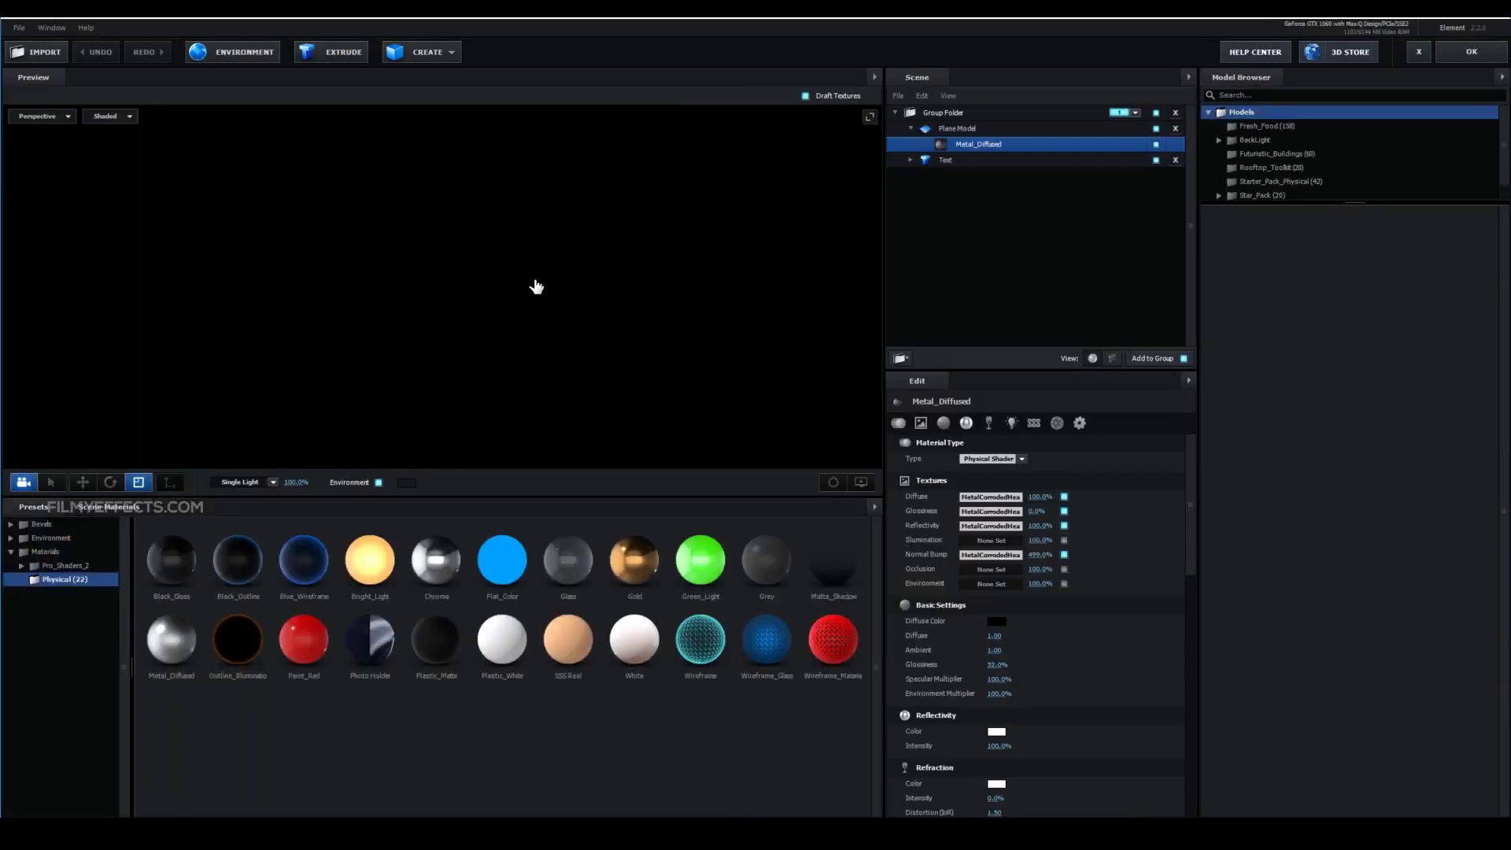
drag(396, 304, 504, 372)
scroll(507, 381, down, 10)
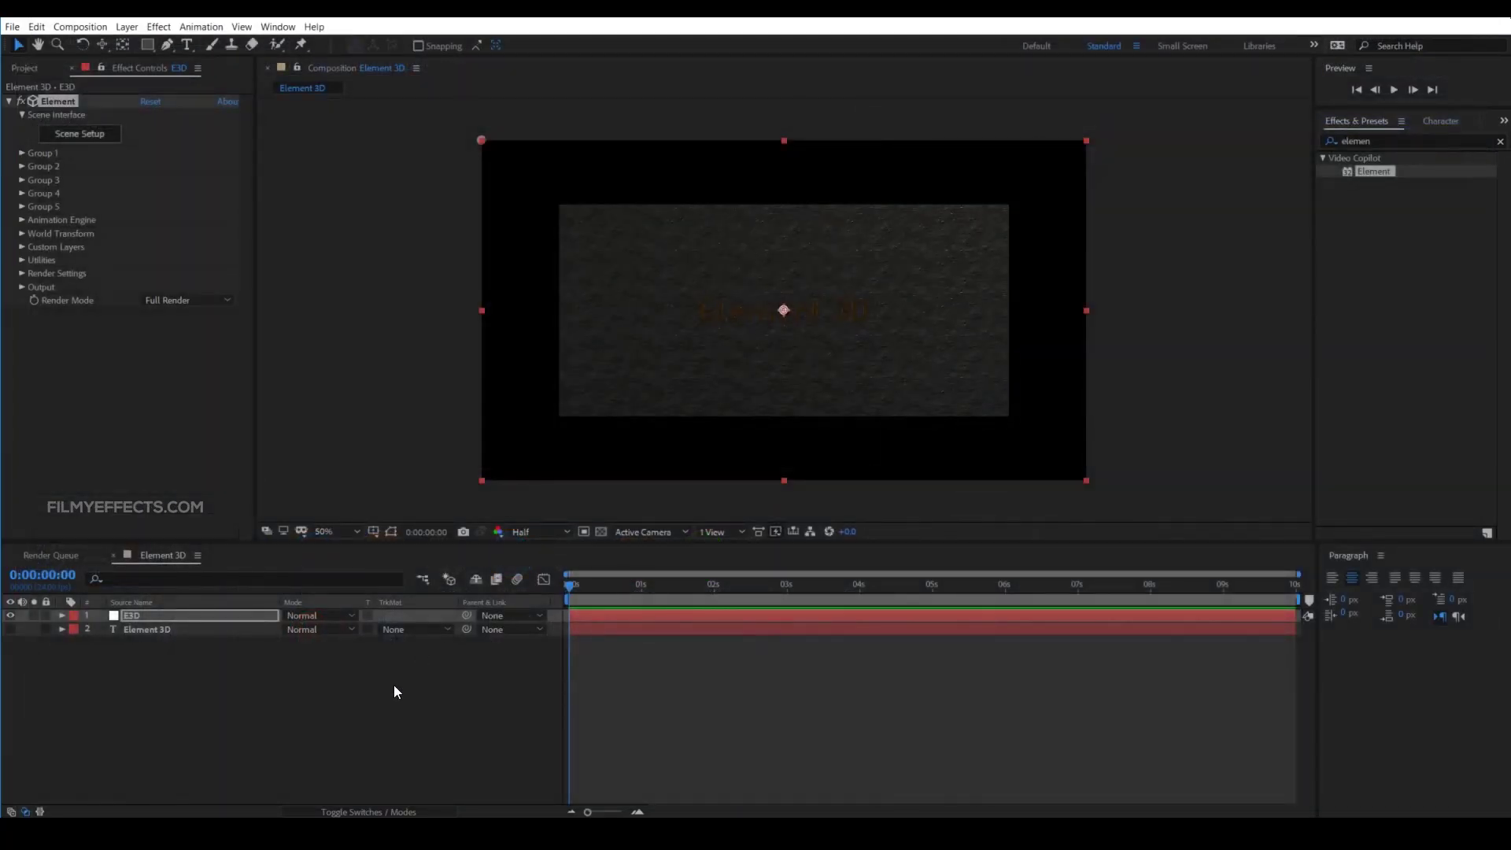
click(403, 669)
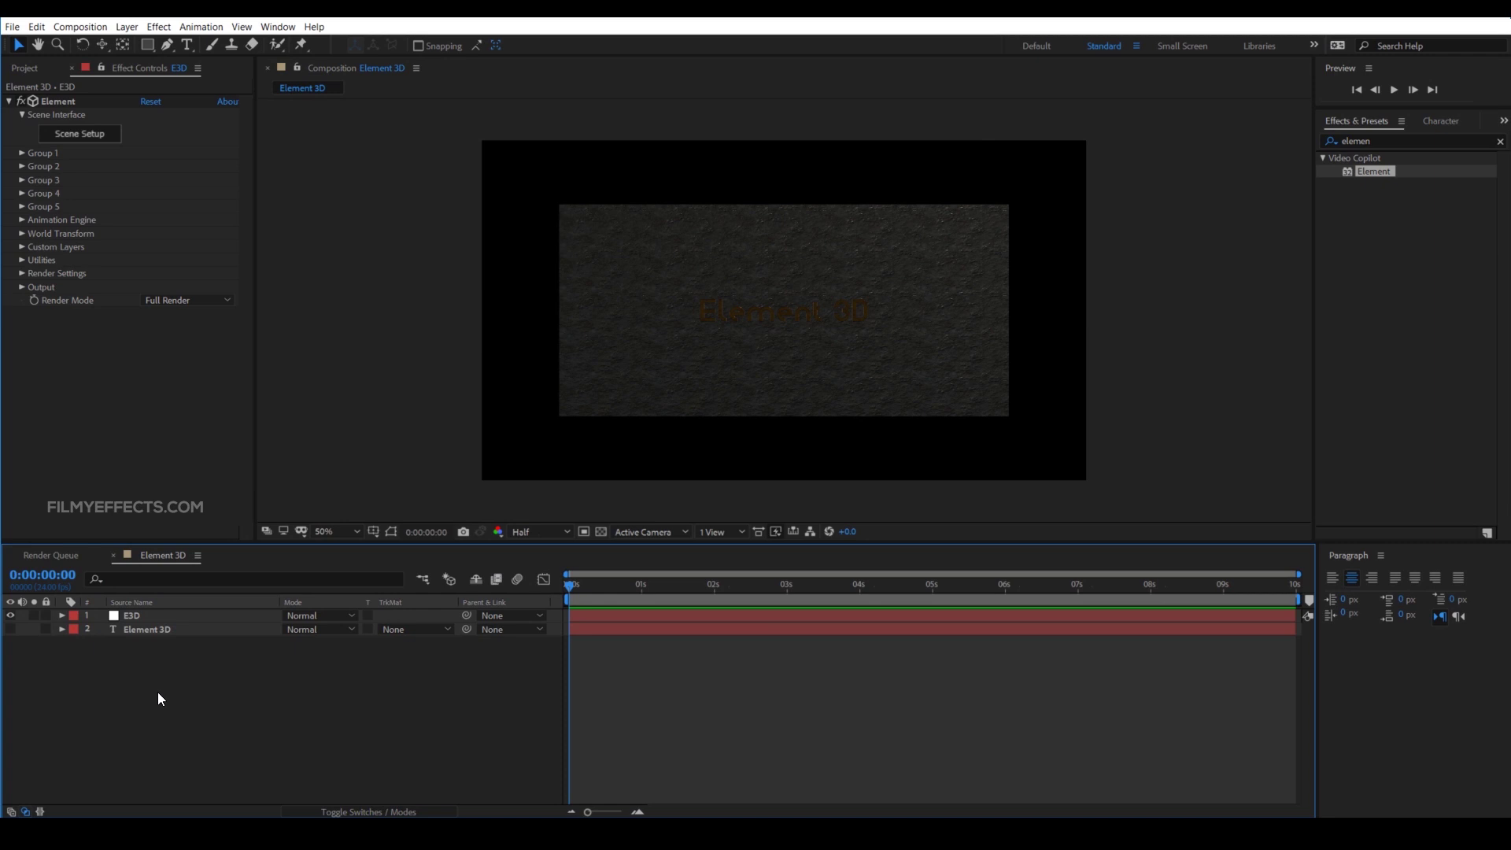